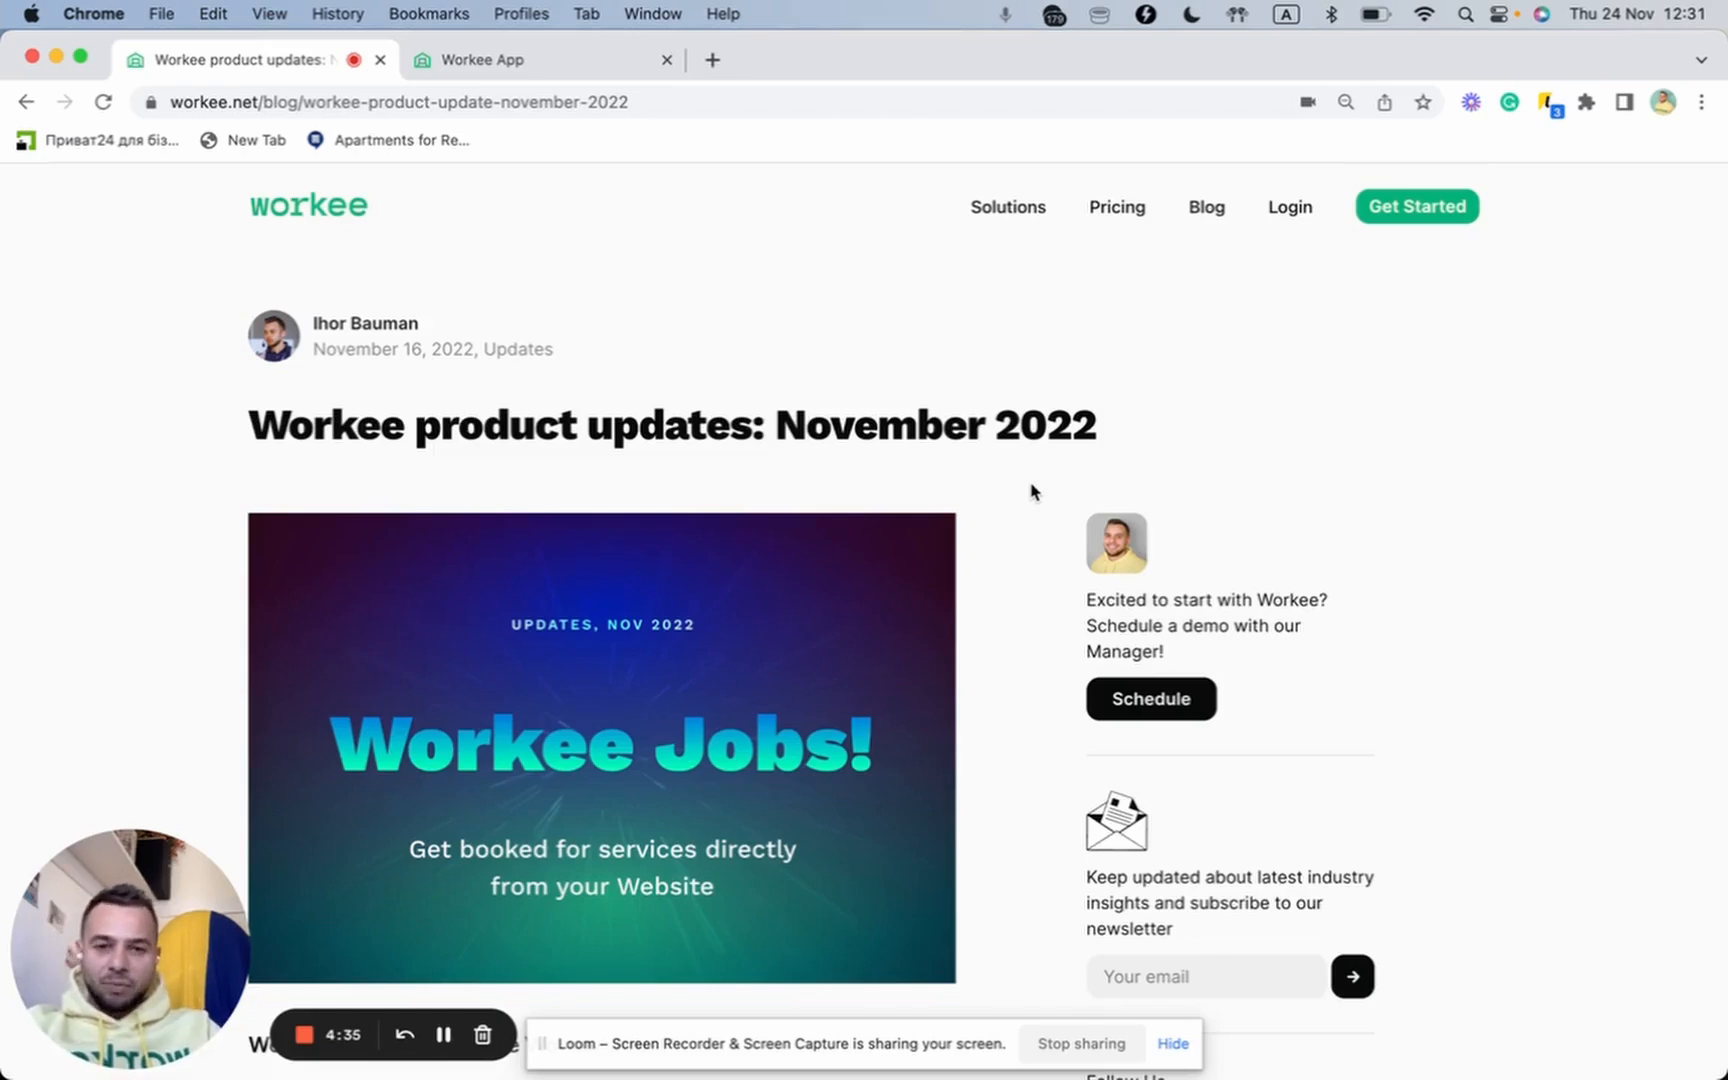
- Read the November 2022 product updates article, covering website jobs, the Smart Board, time tracking and file attachments for job orders
{"action": "scroll", "coordinate": [1033, 491], "scroll_direction": "down", "scroll_amount": 12}
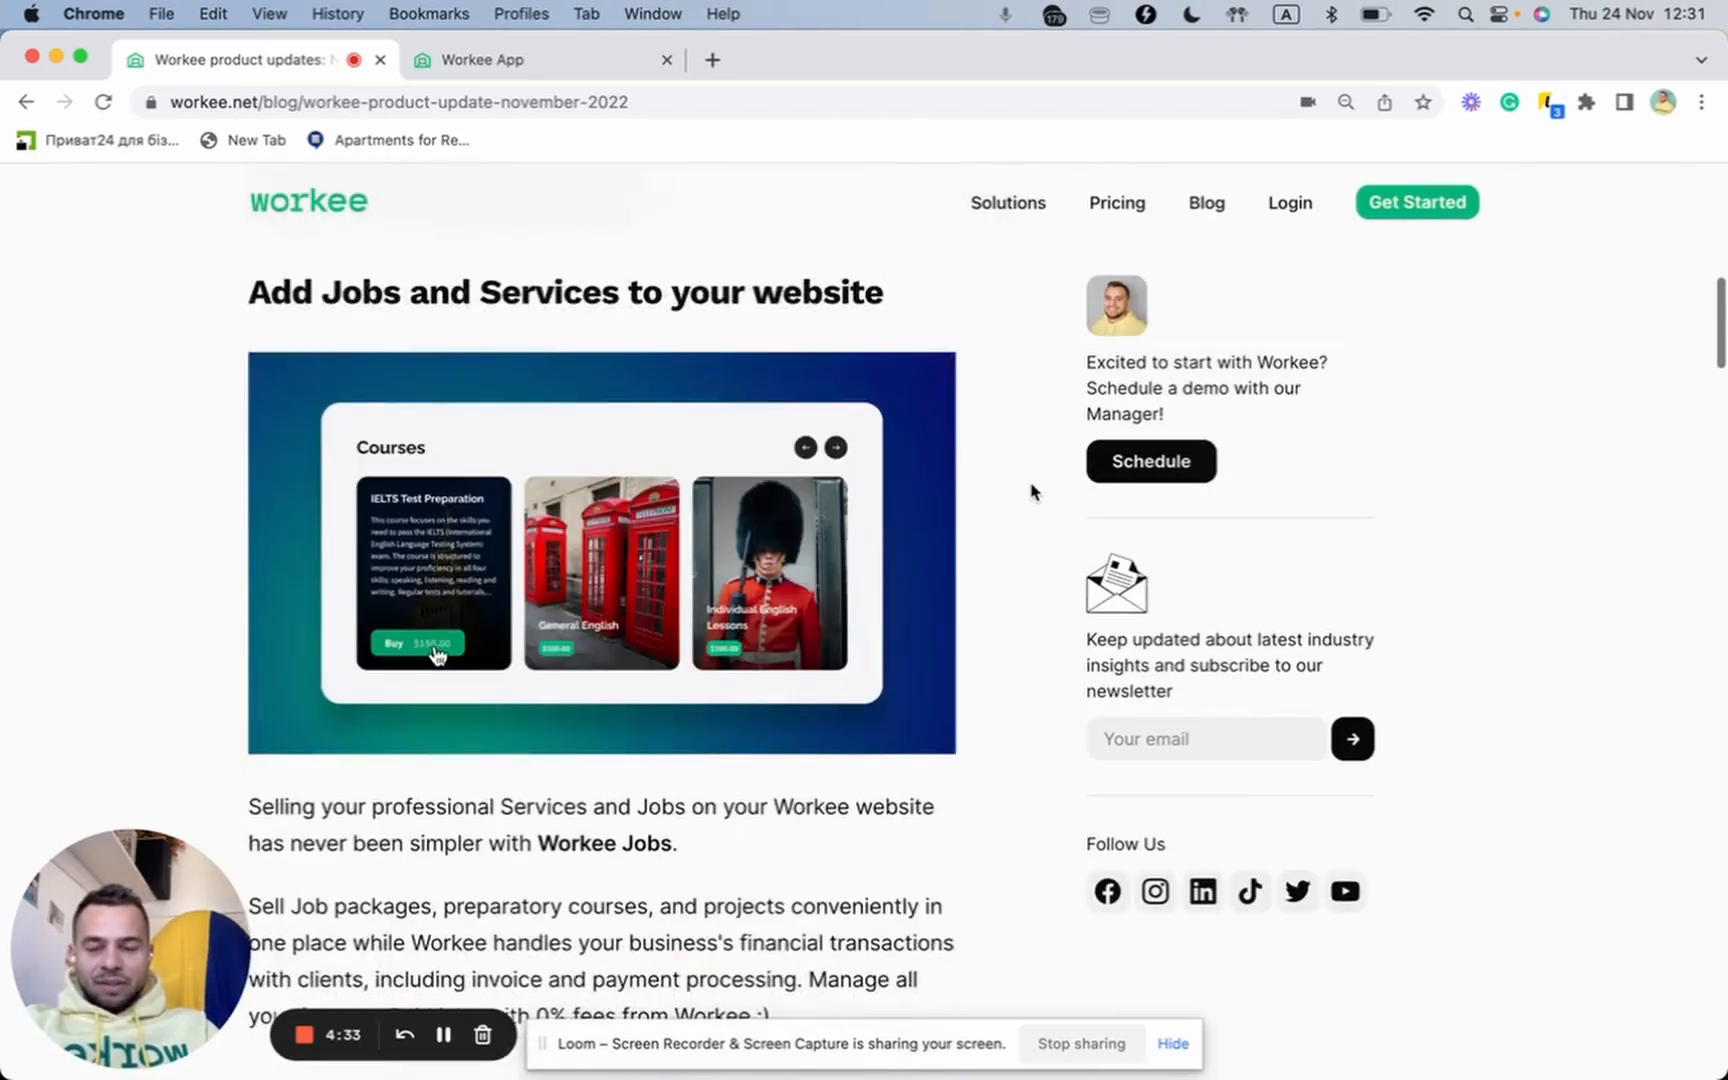
{"action": "scroll", "coordinate": [1033, 491], "scroll_direction": "down", "scroll_amount": 1}
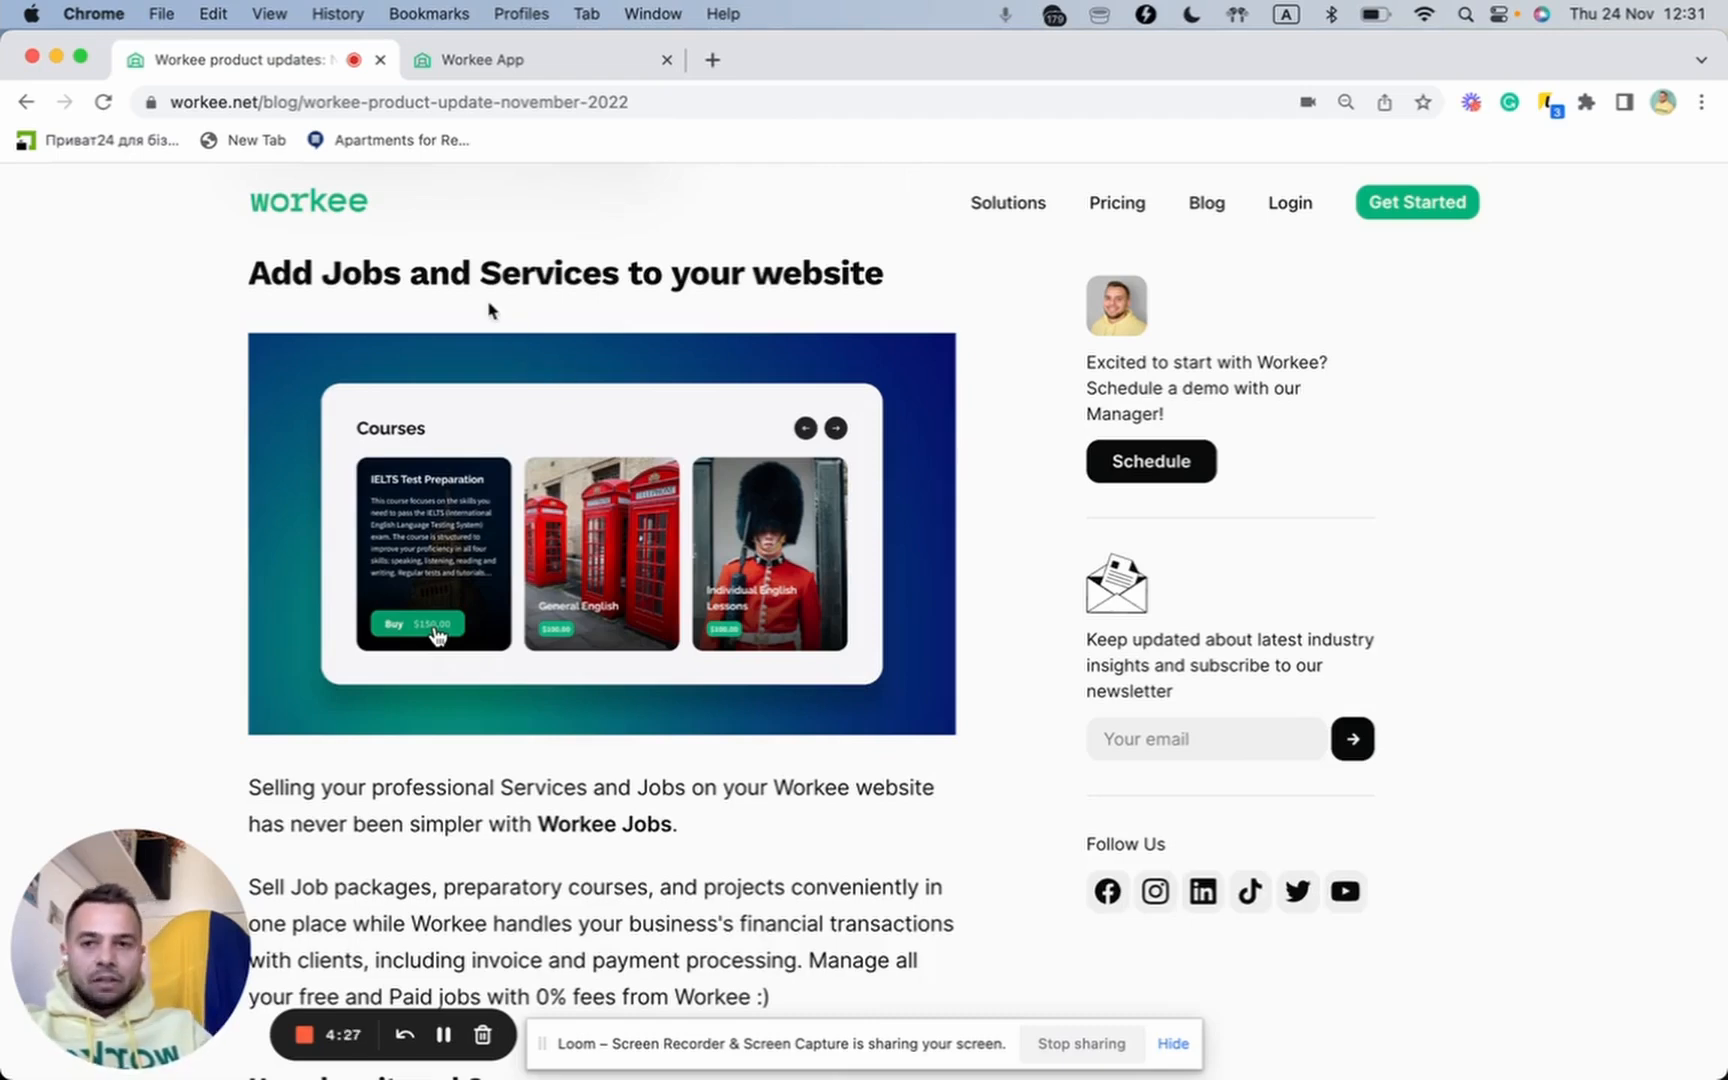
{"action": "scroll", "coordinate": [765, 418], "scroll_direction": "down", "scroll_amount": 6}
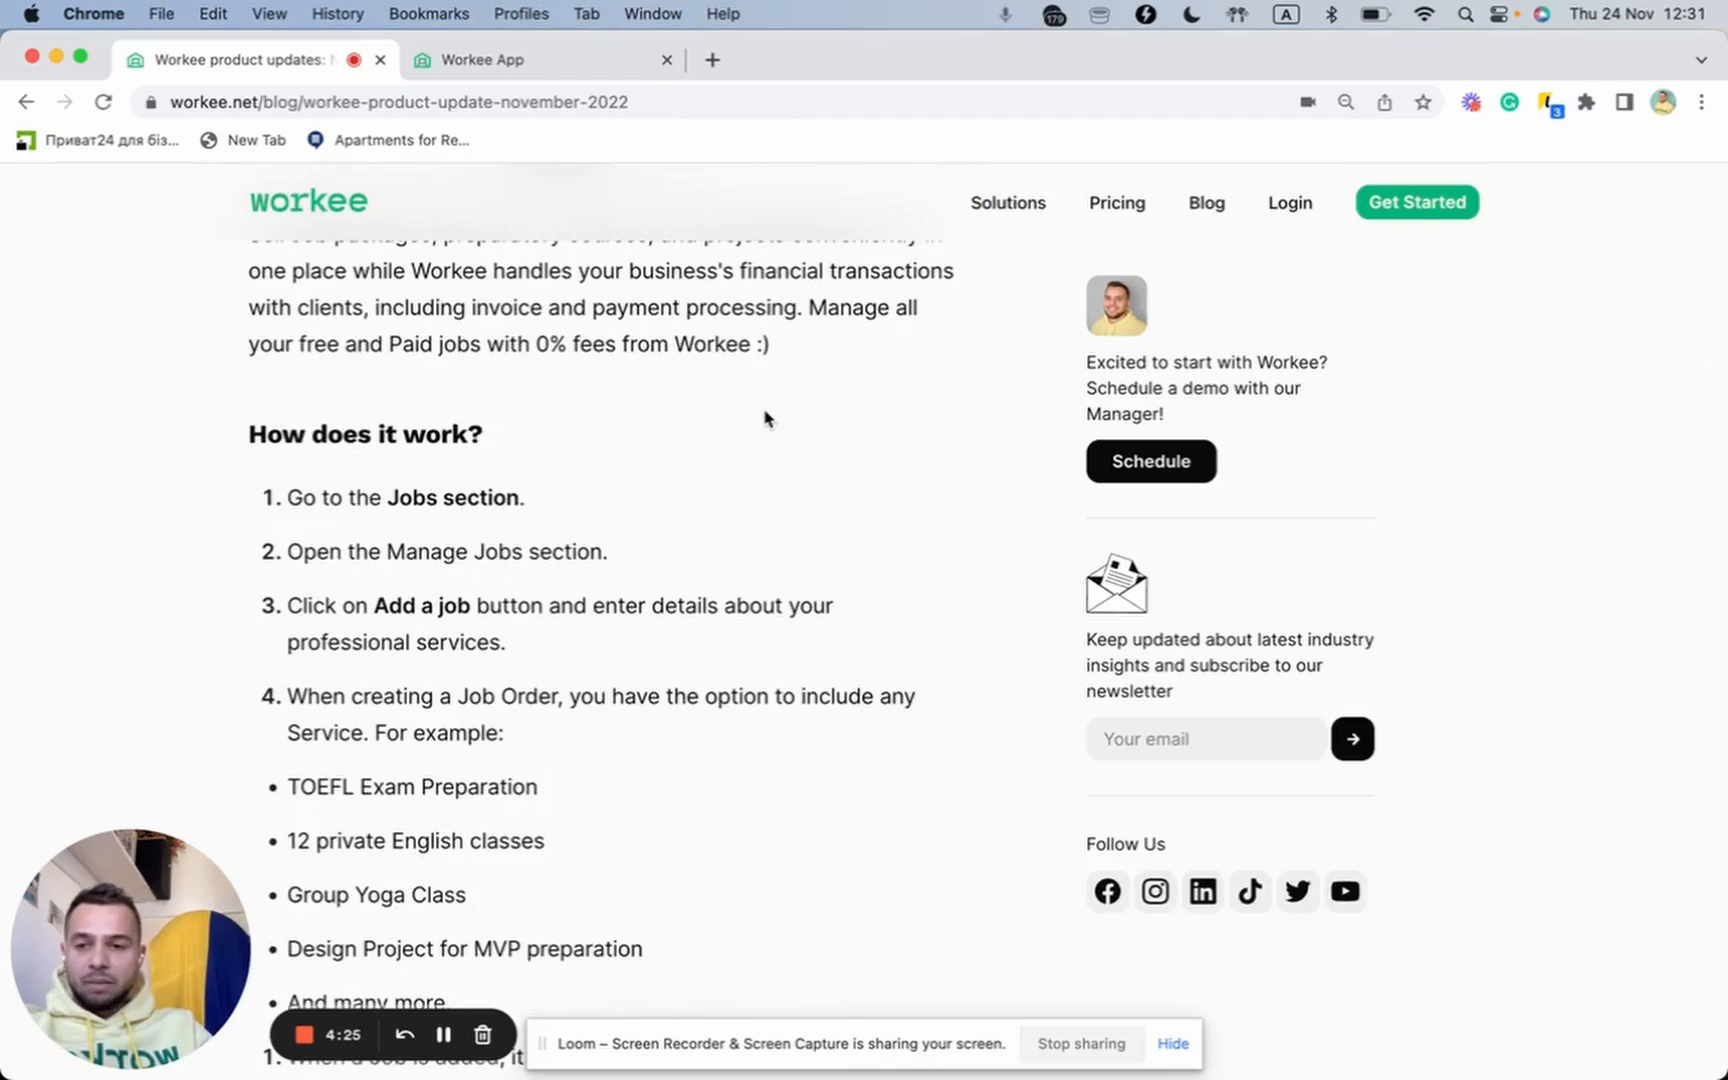
{"action": "scroll", "coordinate": [765, 418], "scroll_direction": "up", "scroll_amount": 6}
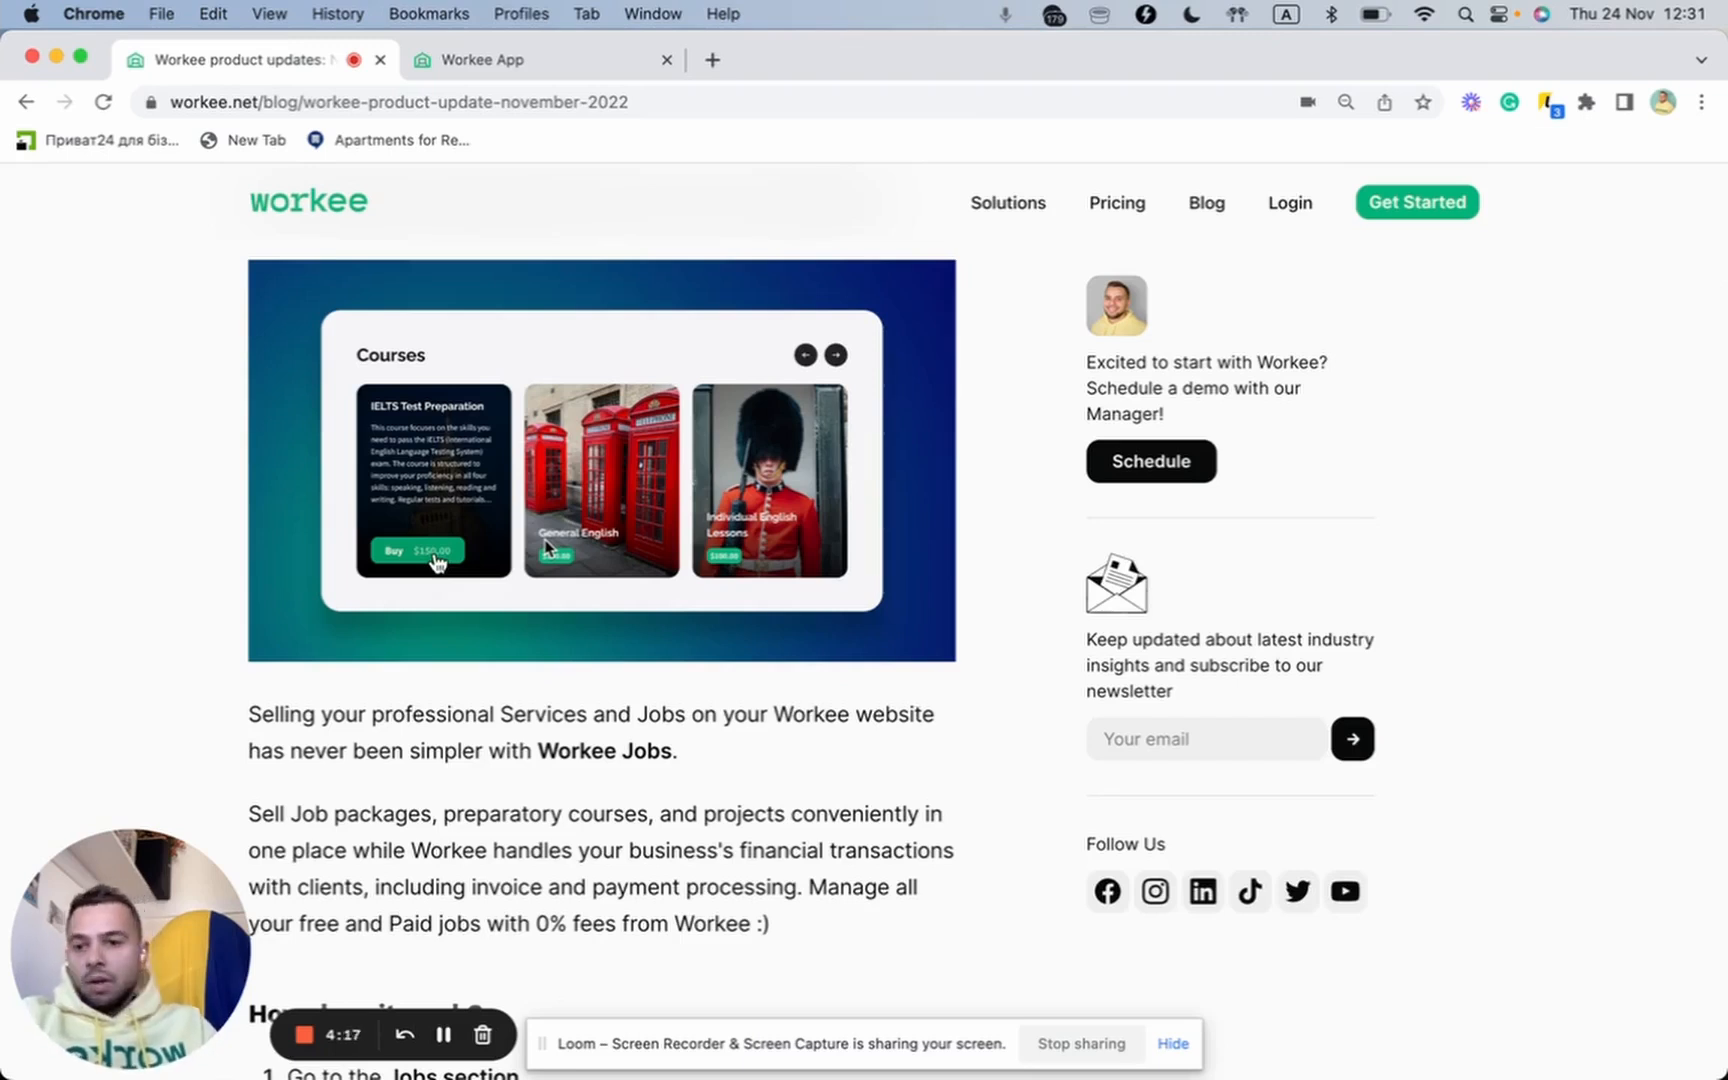
{"action": "scroll", "coordinate": [546, 545], "scroll_direction": "down", "scroll_amount": 5}
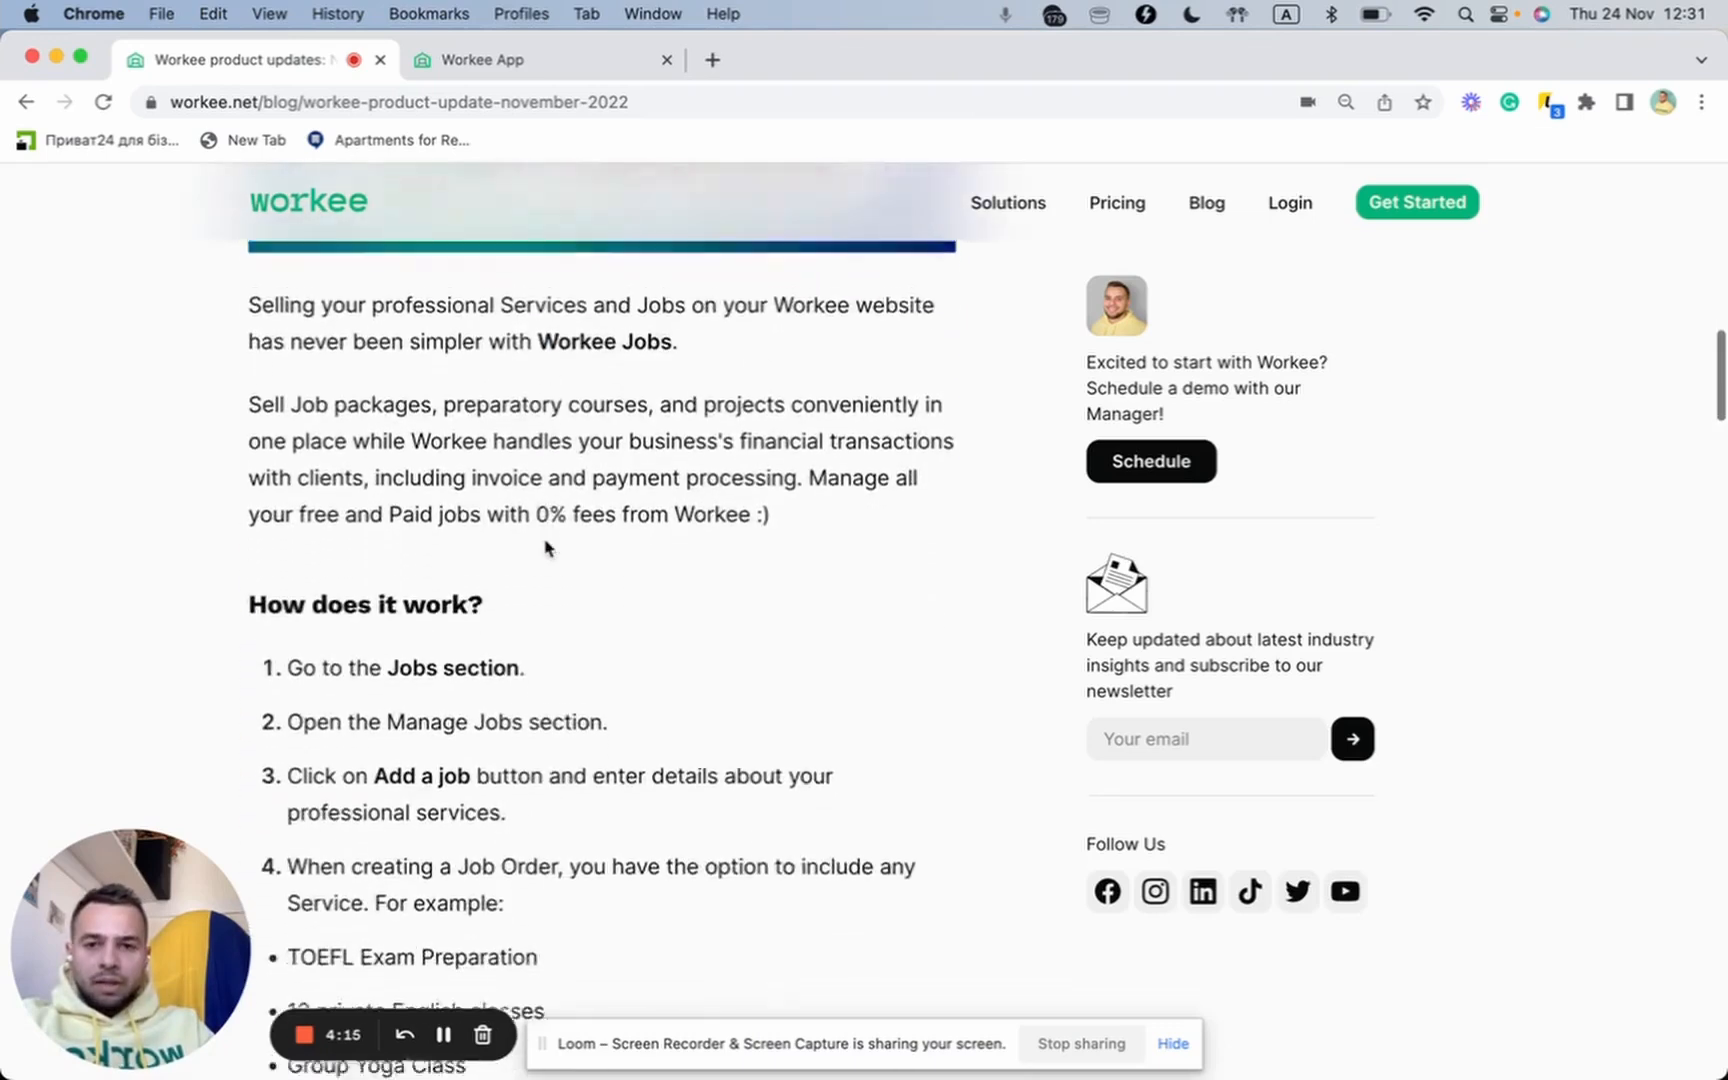
{"action": "scroll", "coordinate": [546, 545], "scroll_direction": "down", "scroll_amount": 10}
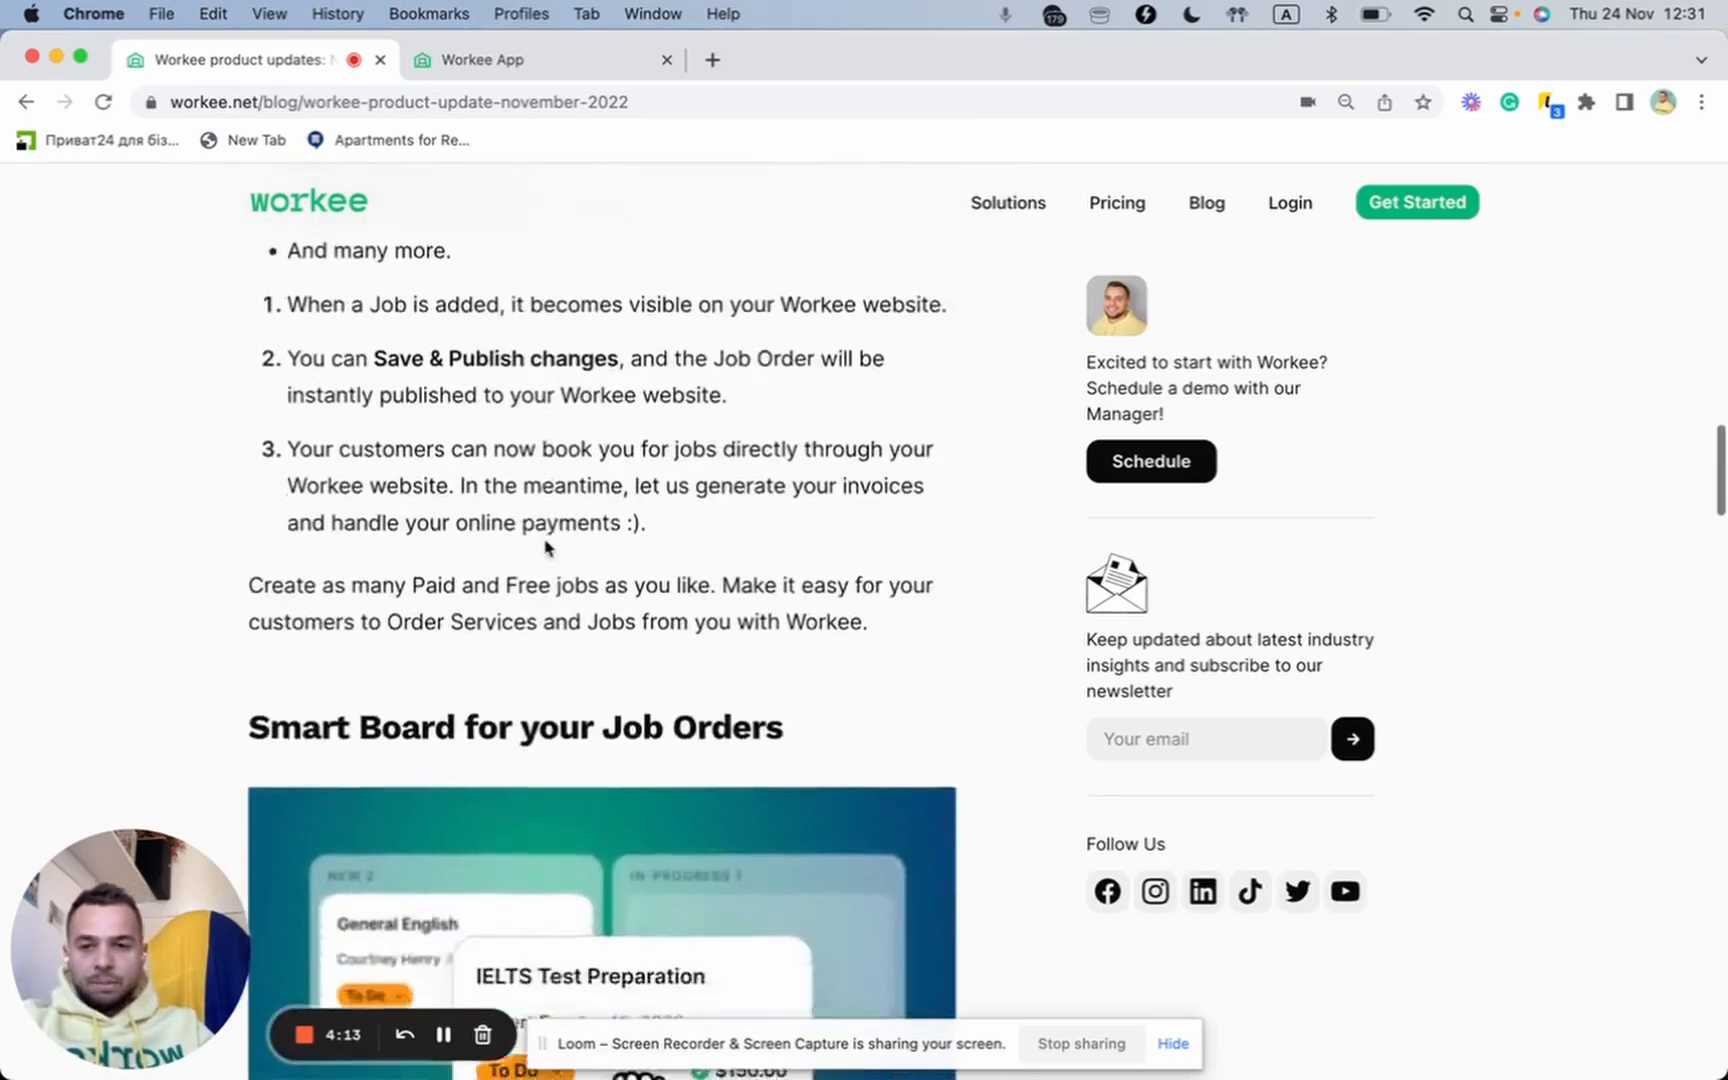
{"action": "scroll", "coordinate": [546, 548], "scroll_direction": "down", "scroll_amount": 1}
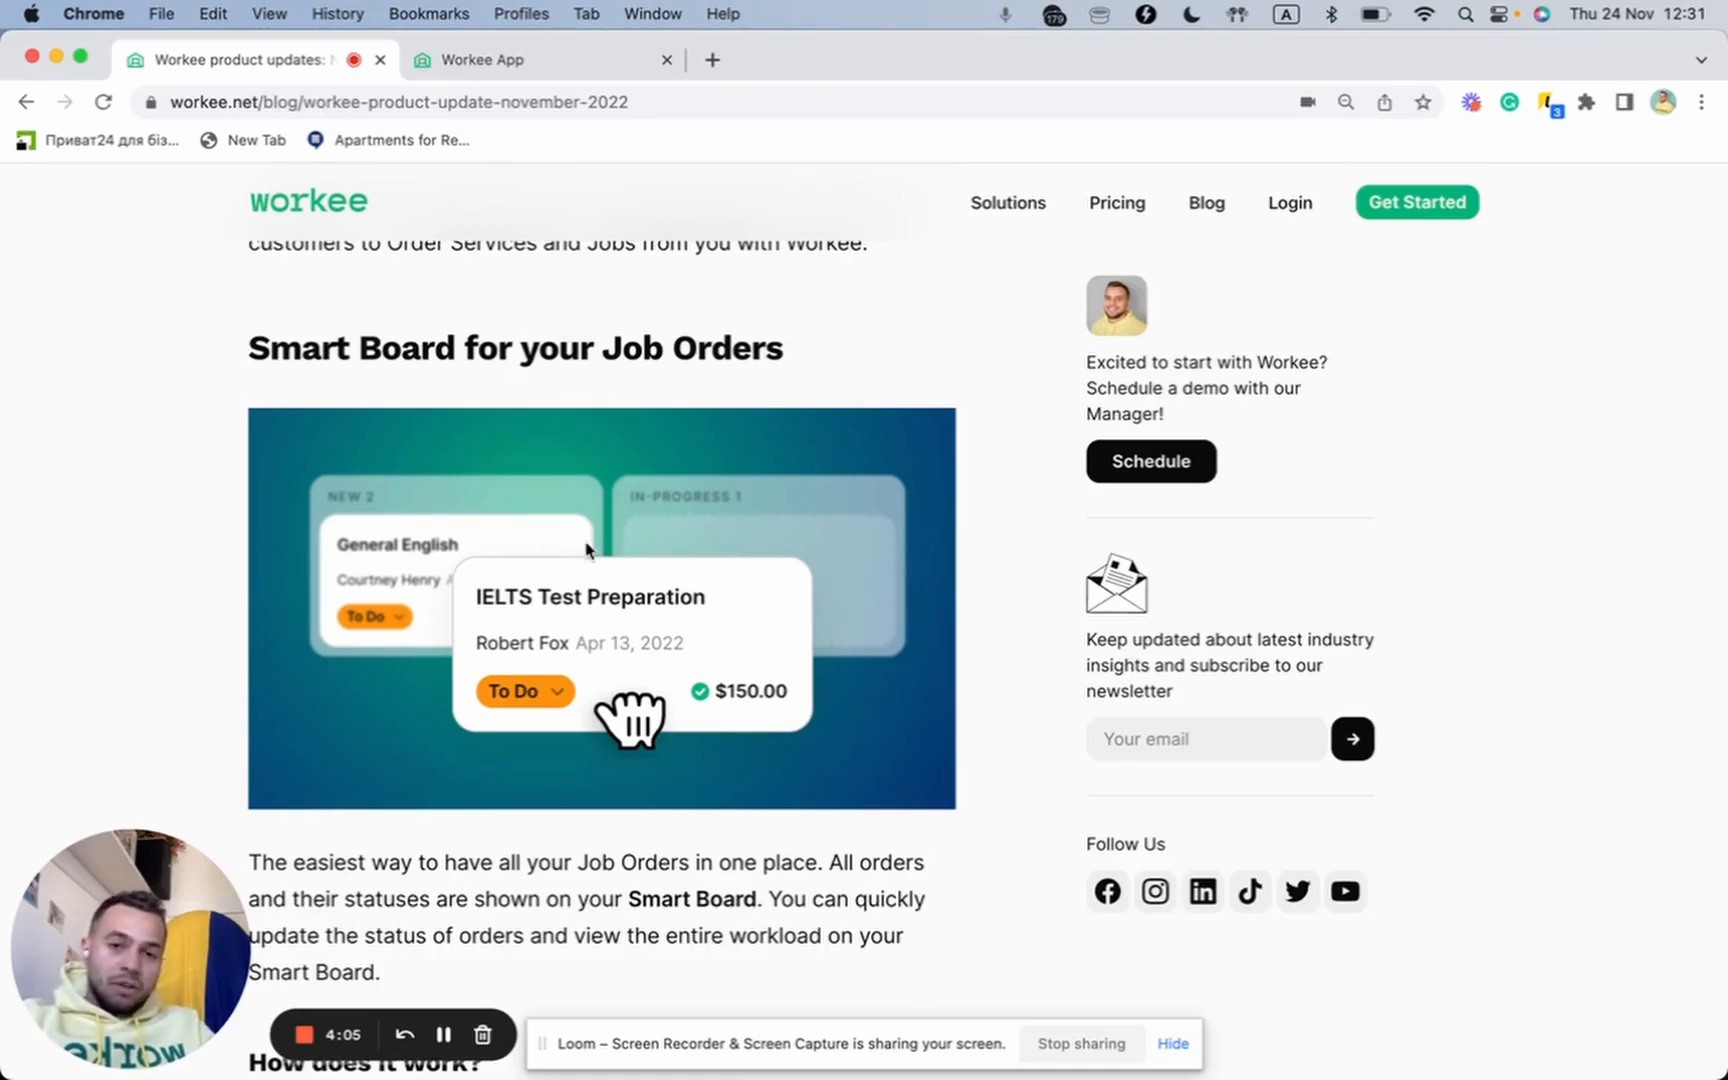
{"action": "scroll", "coordinate": [666, 612], "scroll_direction": "down", "scroll_amount": 1}
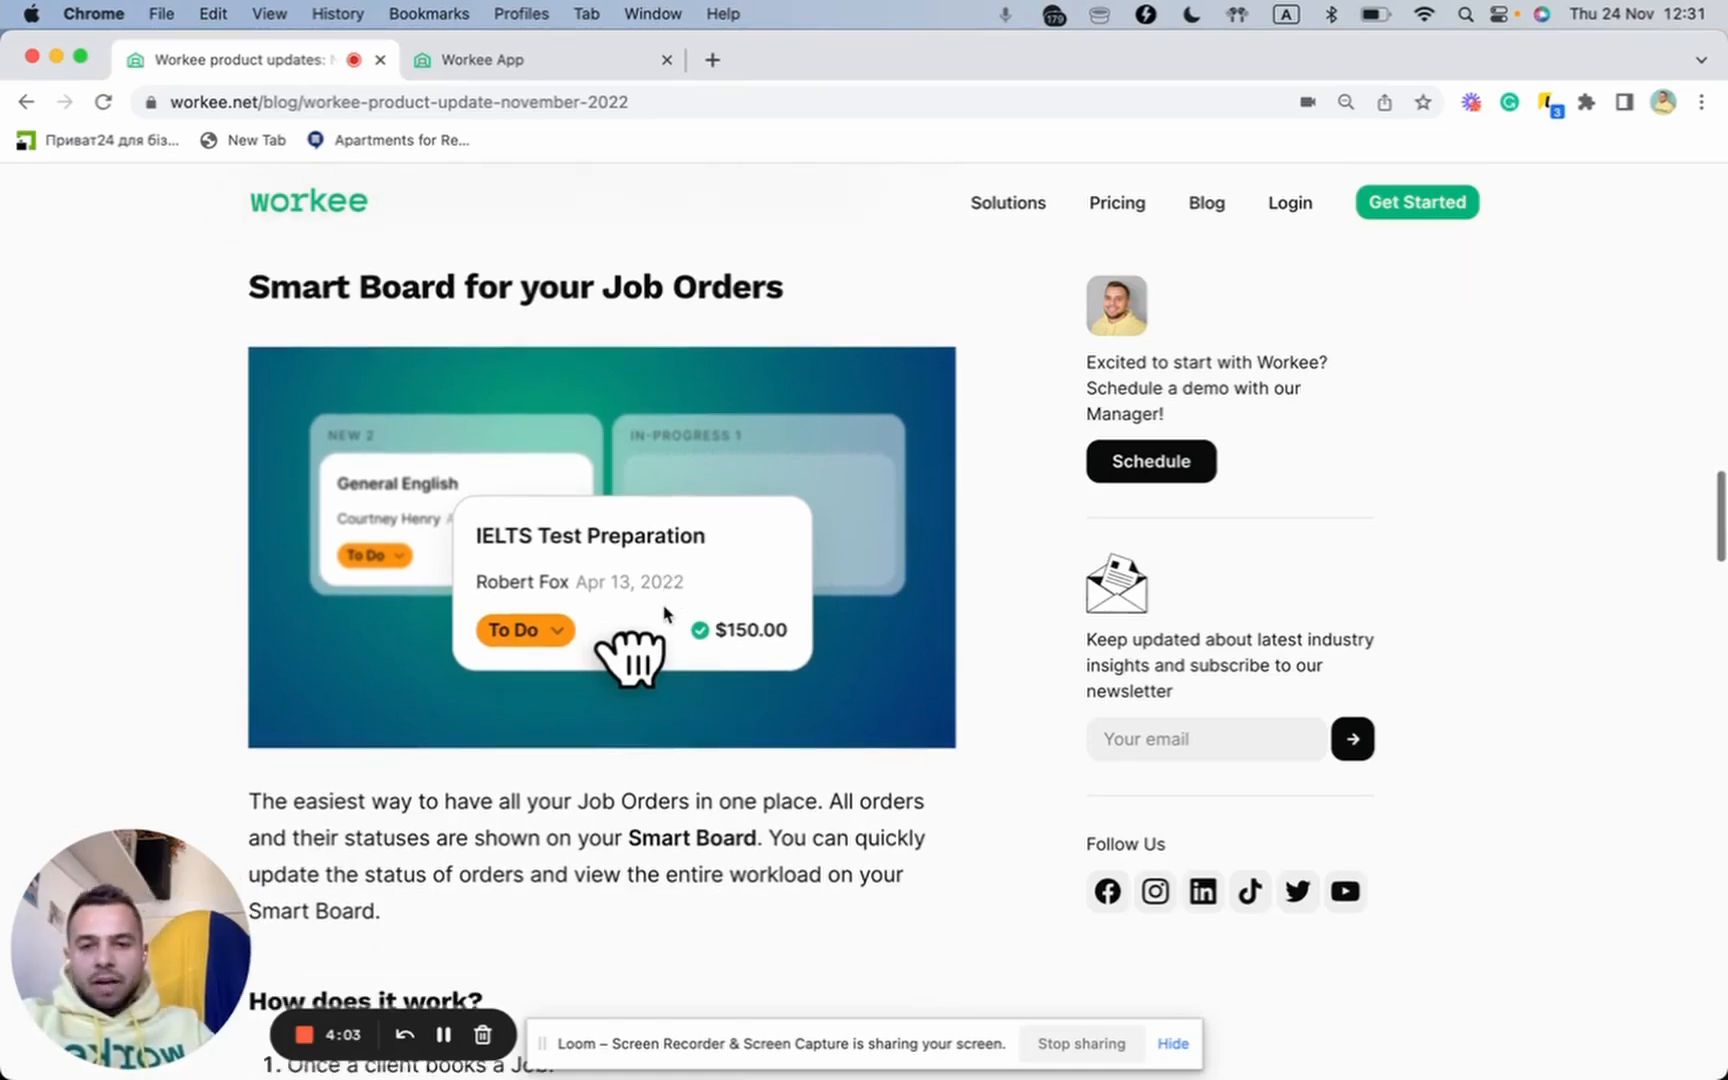
{"action": "scroll", "coordinate": [666, 612], "scroll_direction": "down", "scroll_amount": 6}
{"action": "scroll", "coordinate": [666, 612], "scroll_direction": "up", "scroll_amount": 7}
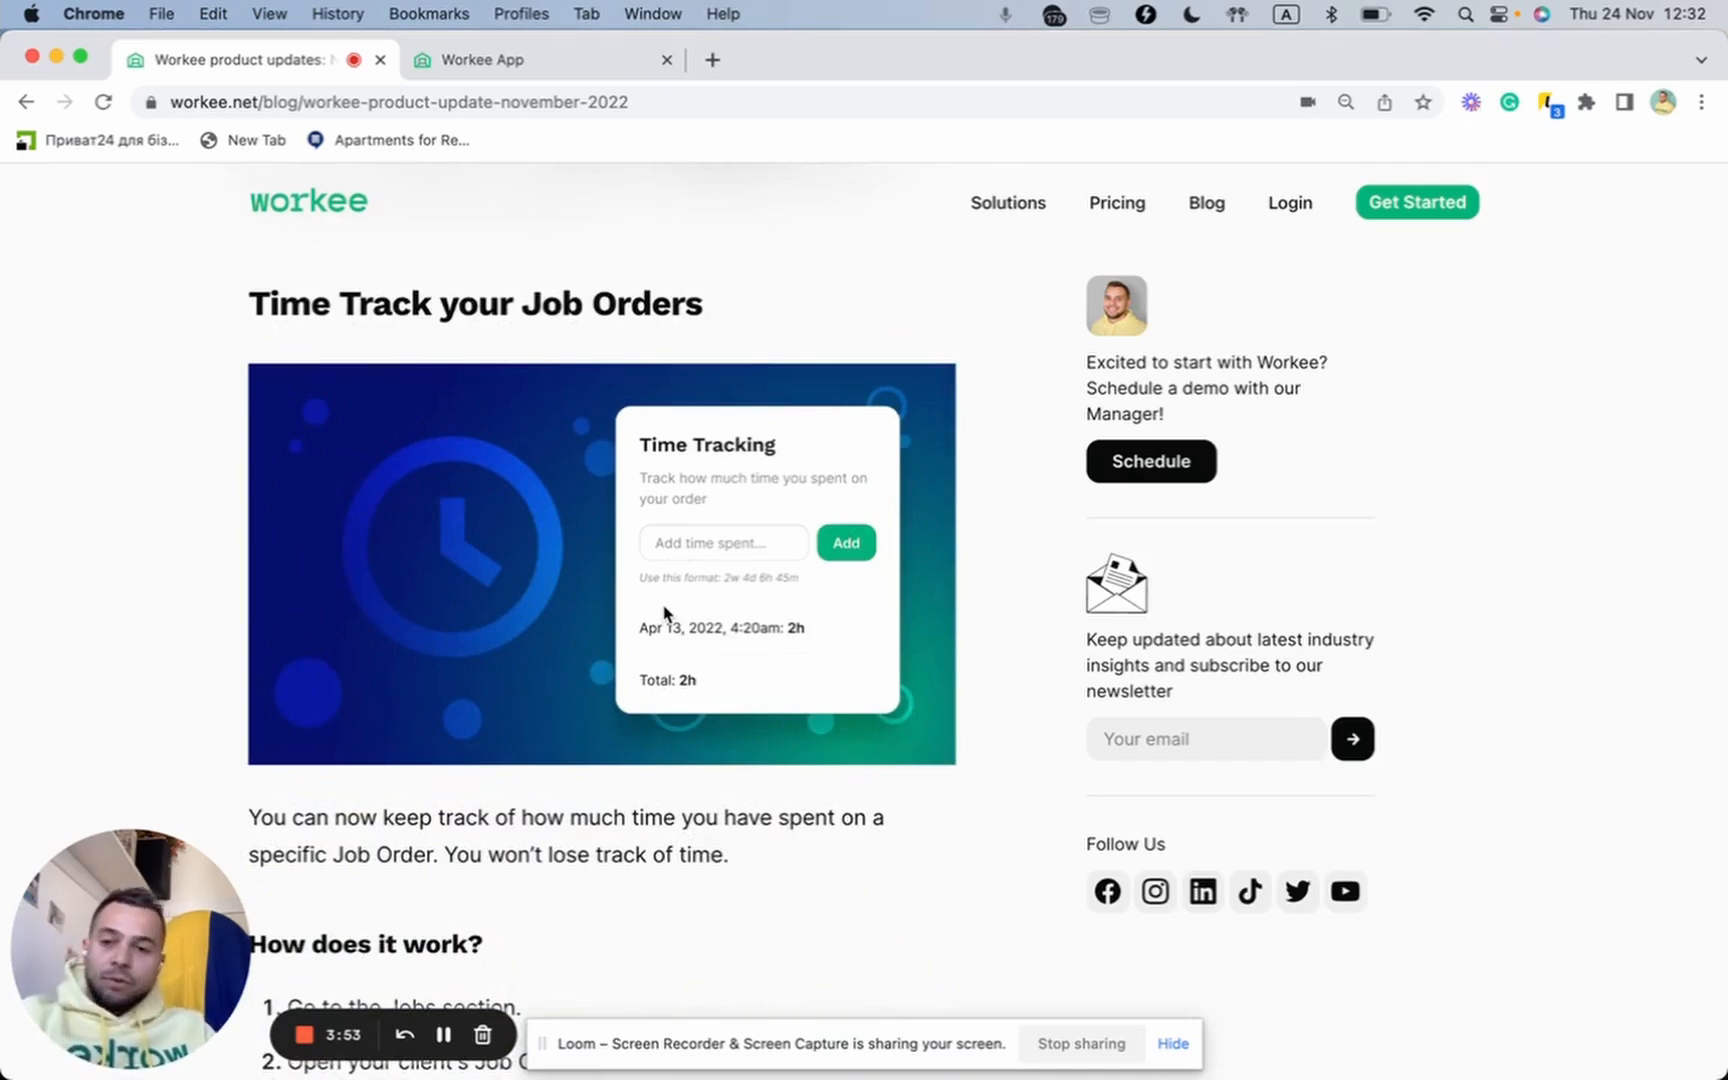
{"action": "scroll", "coordinate": [664, 612], "scroll_direction": "down", "scroll_amount": 10}
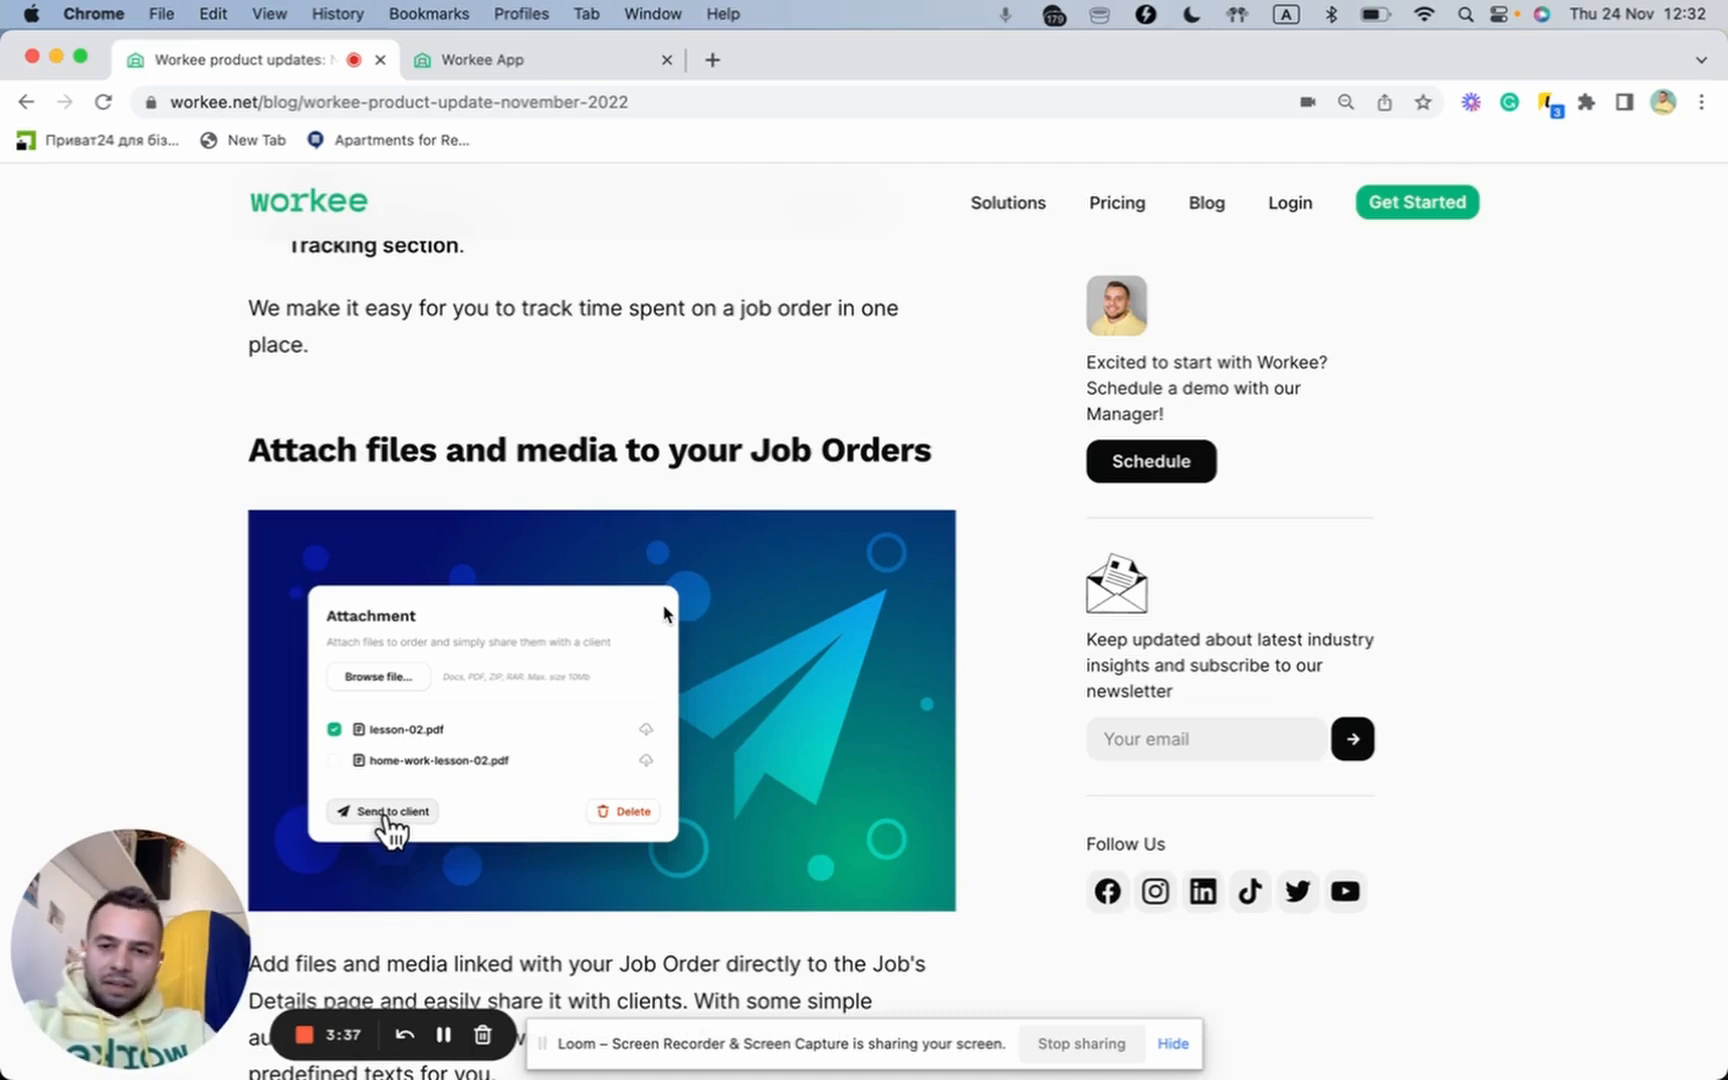
{"action": "scroll", "coordinate": [665, 613], "scroll_direction": "down", "scroll_amount": 5}
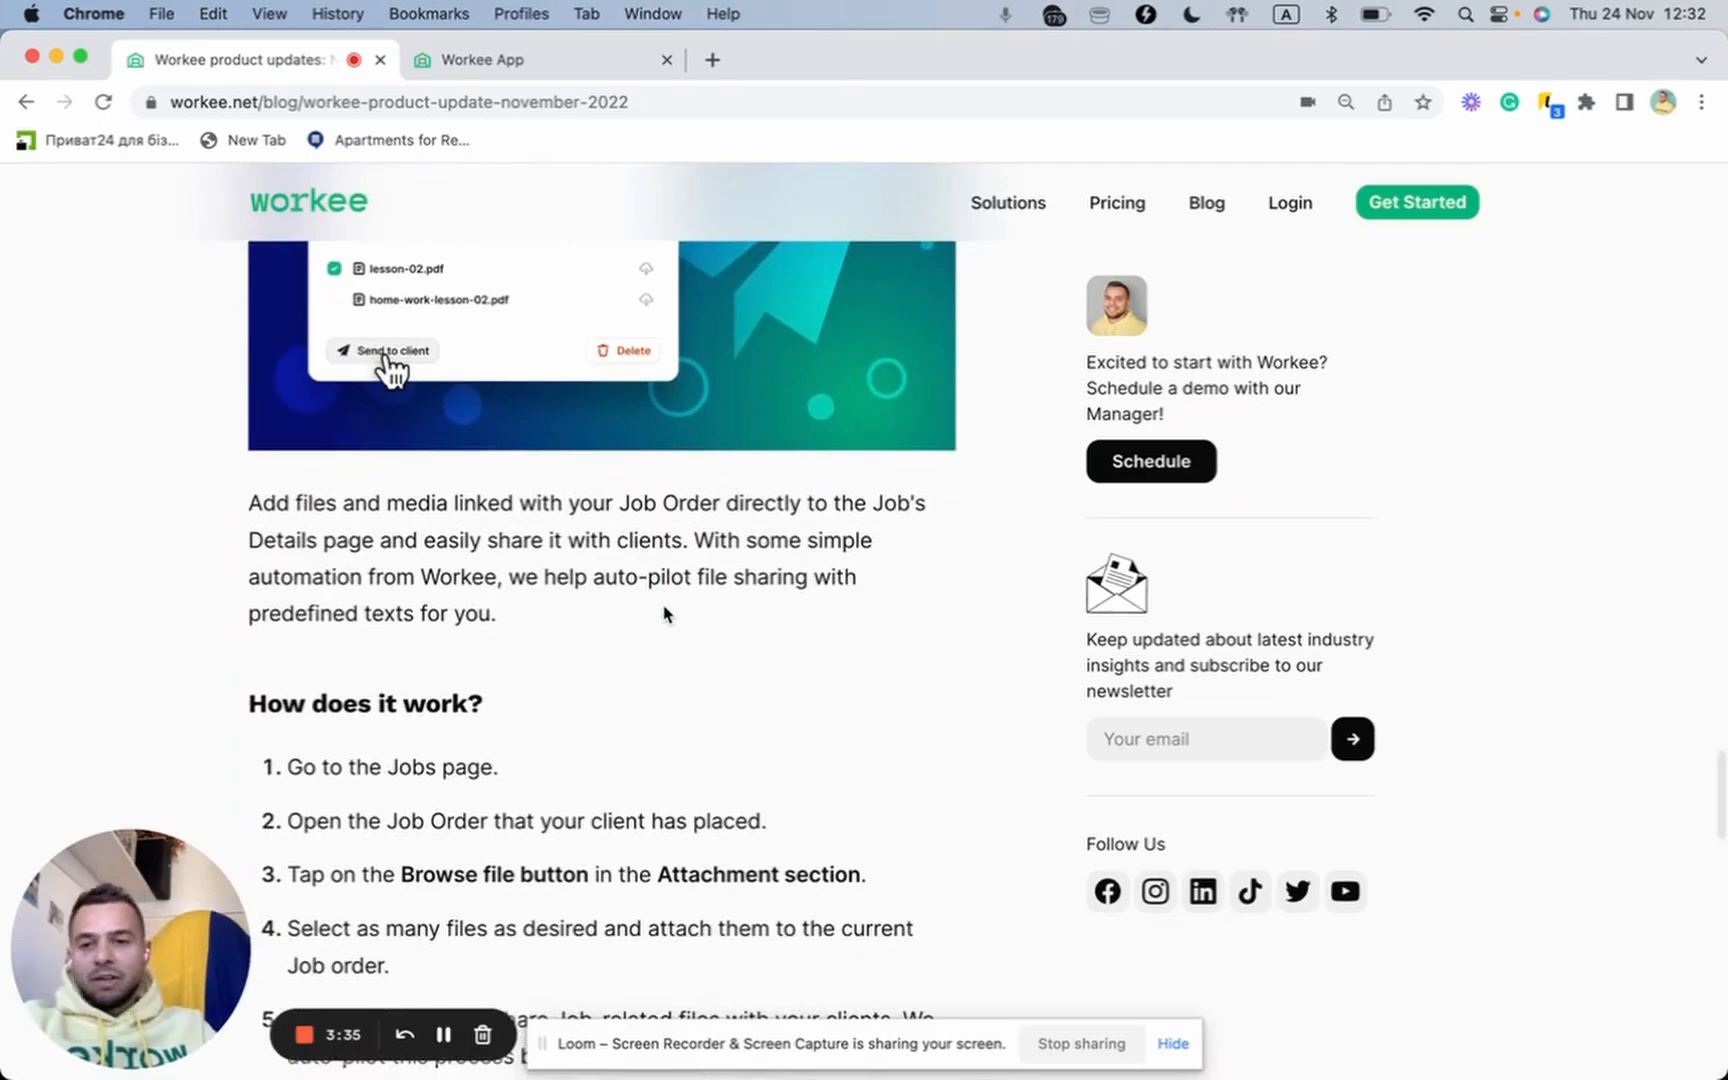
{"action": "scroll", "coordinate": [665, 613], "scroll_direction": "down", "scroll_amount": 10}
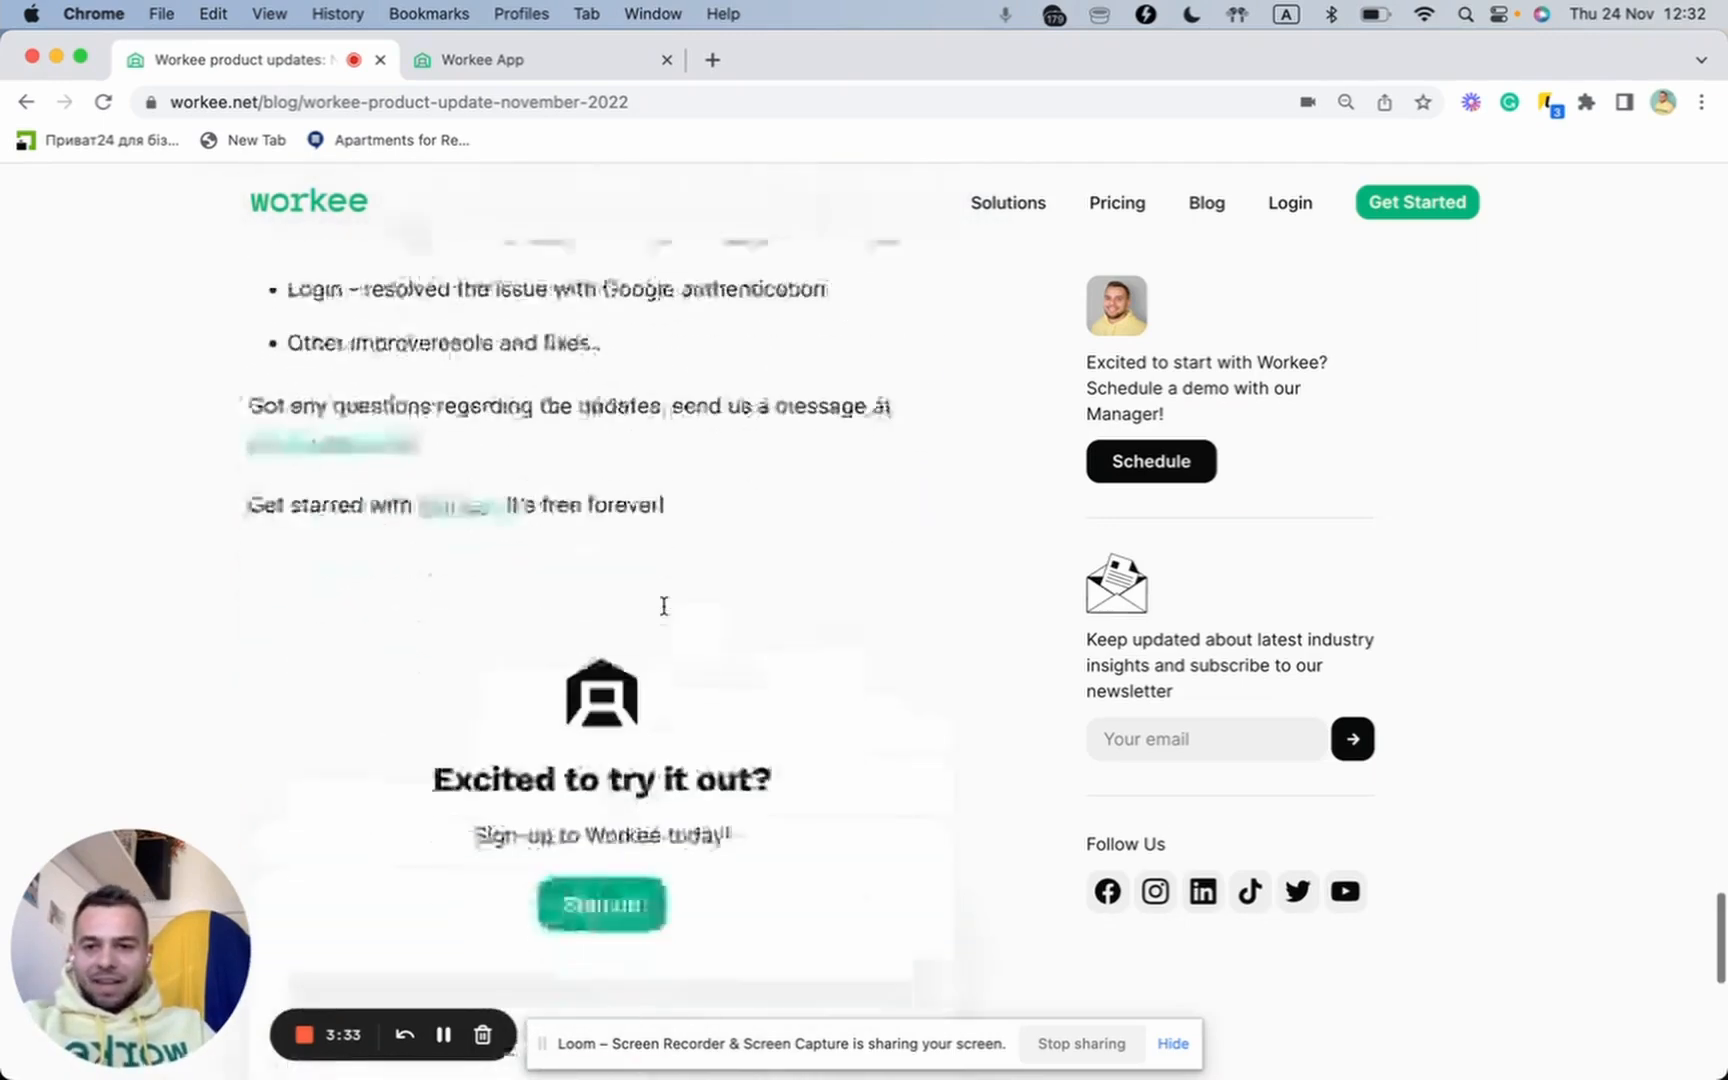
{"action": "scroll", "coordinate": [664, 605], "scroll_direction": "up", "scroll_amount": 20}
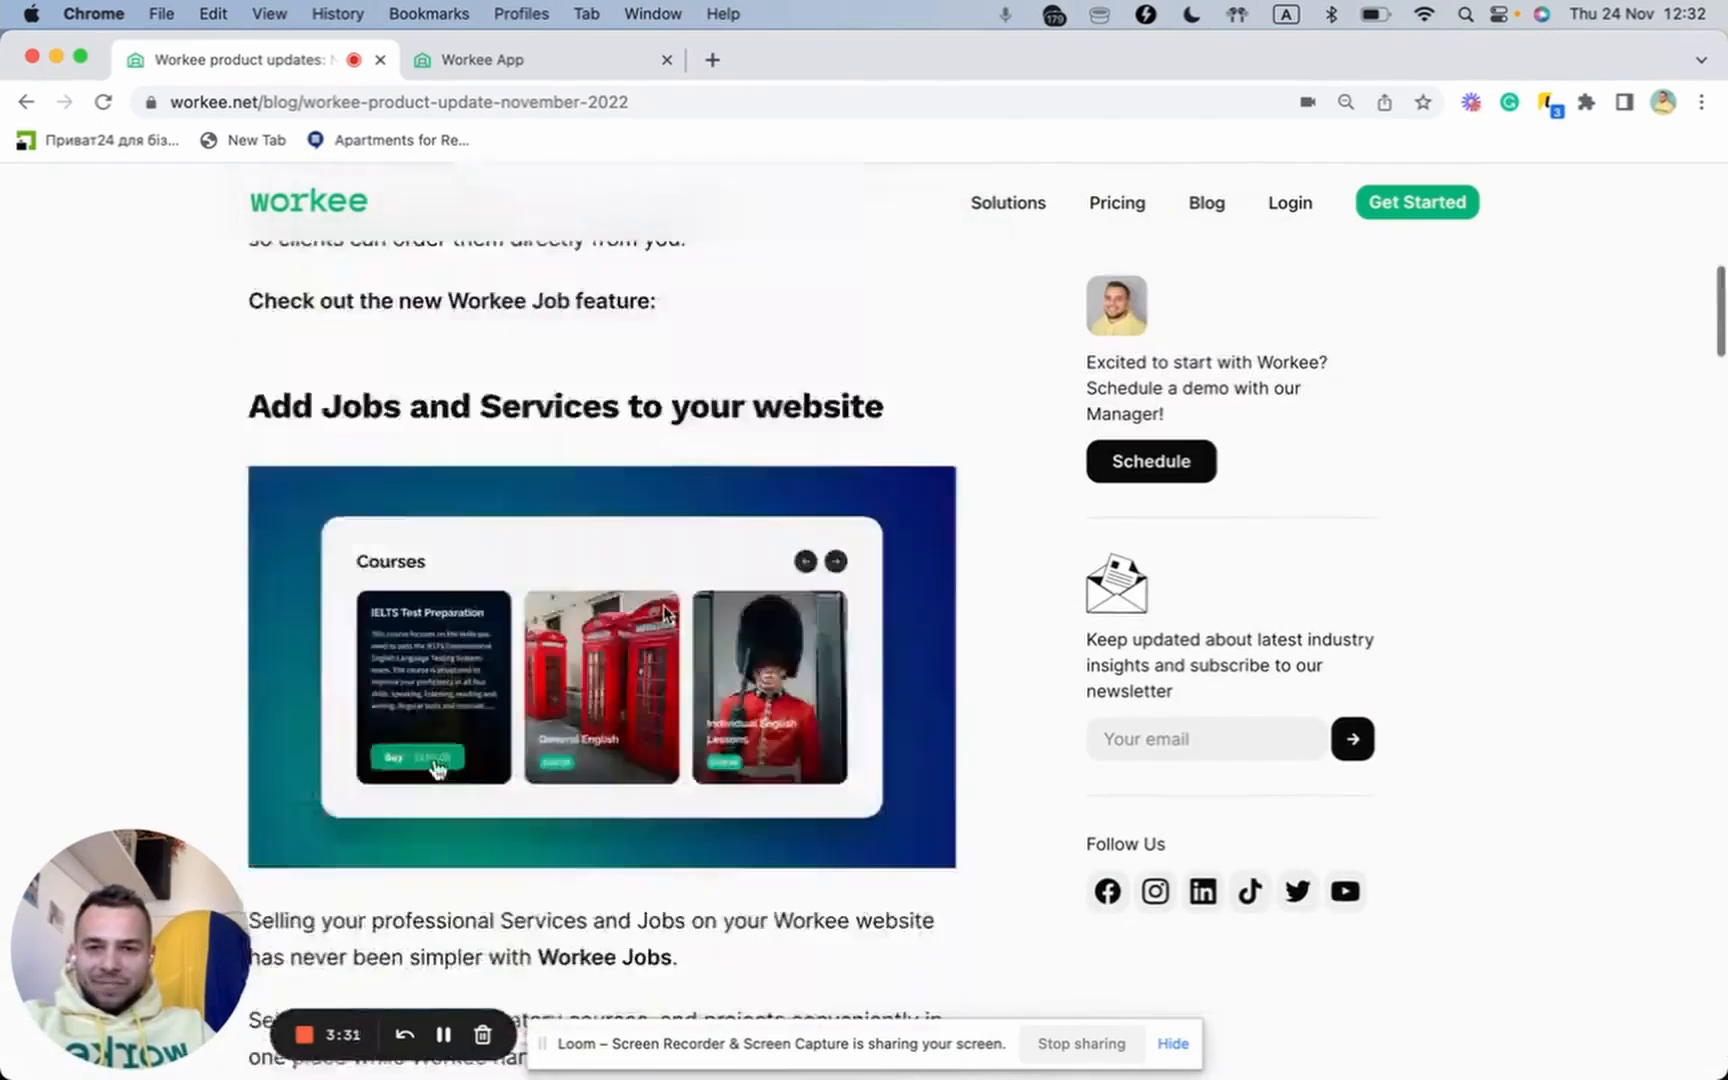
{"action": "scroll", "coordinate": [664, 612], "scroll_direction": "up", "scroll_amount": 10}
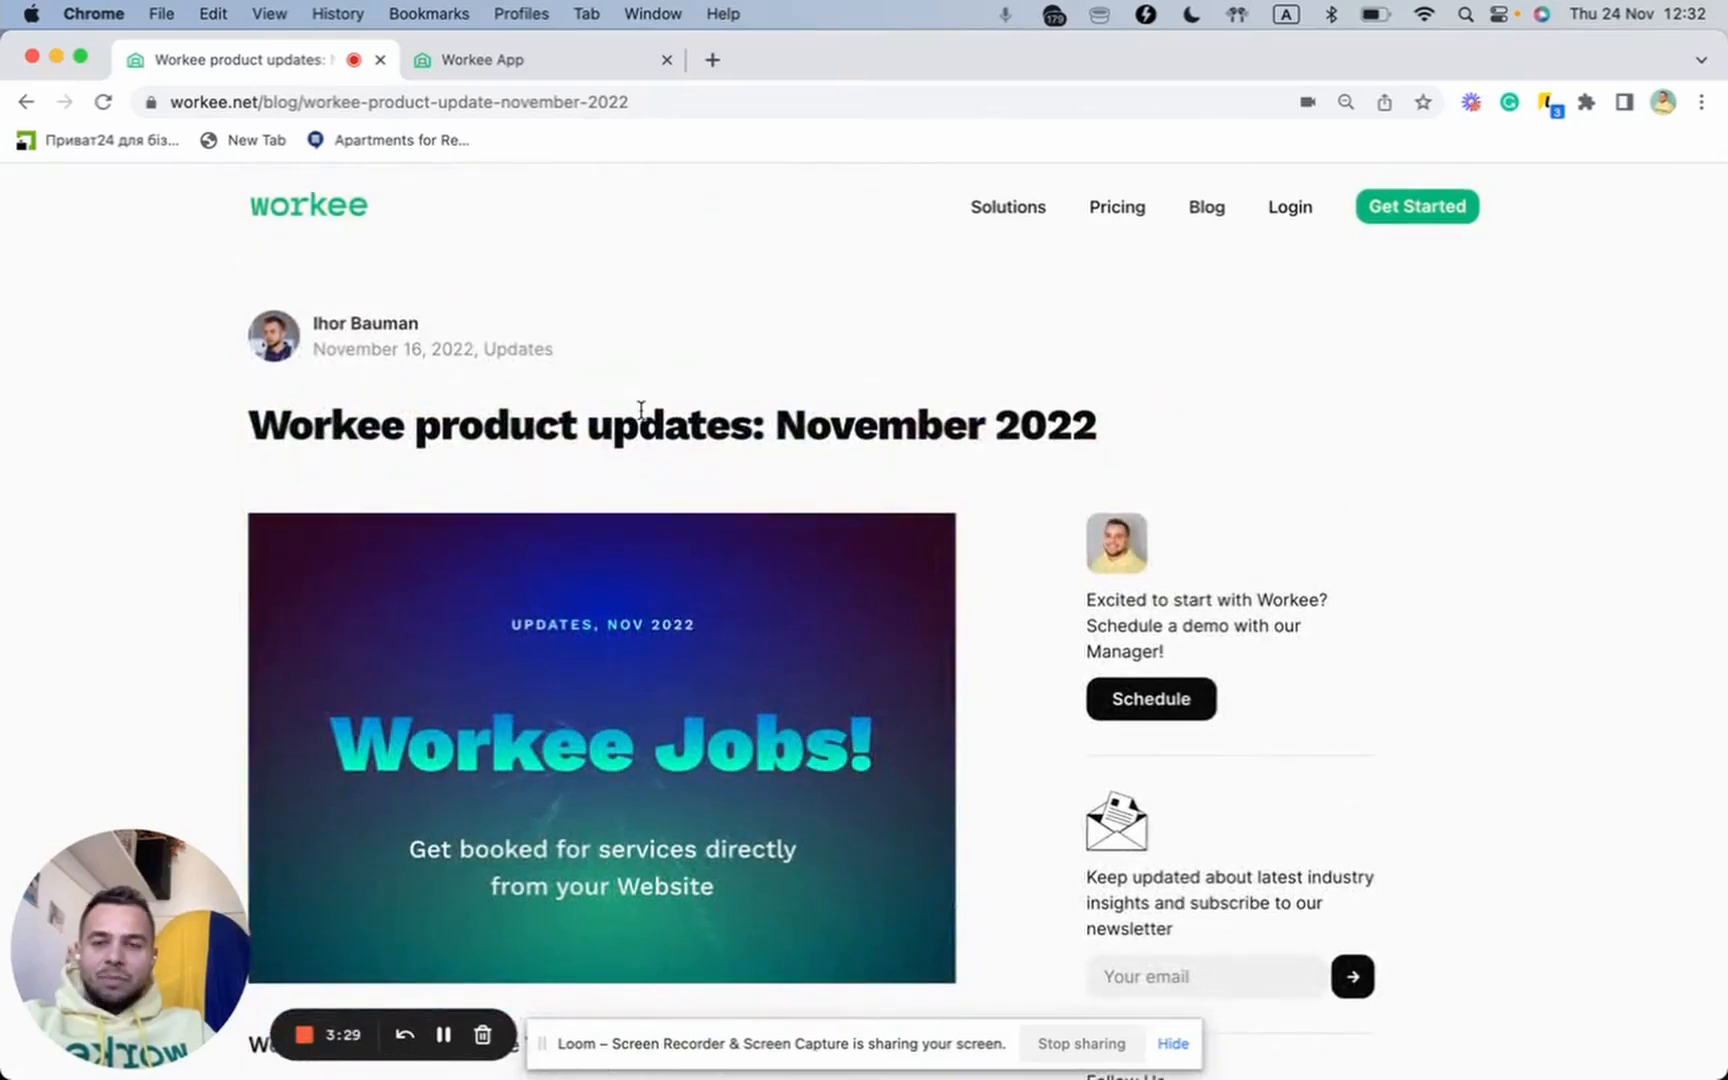
- Switch to the Workee App and look over the personal website page
{"action": "left_click", "coordinate": [553, 62]}
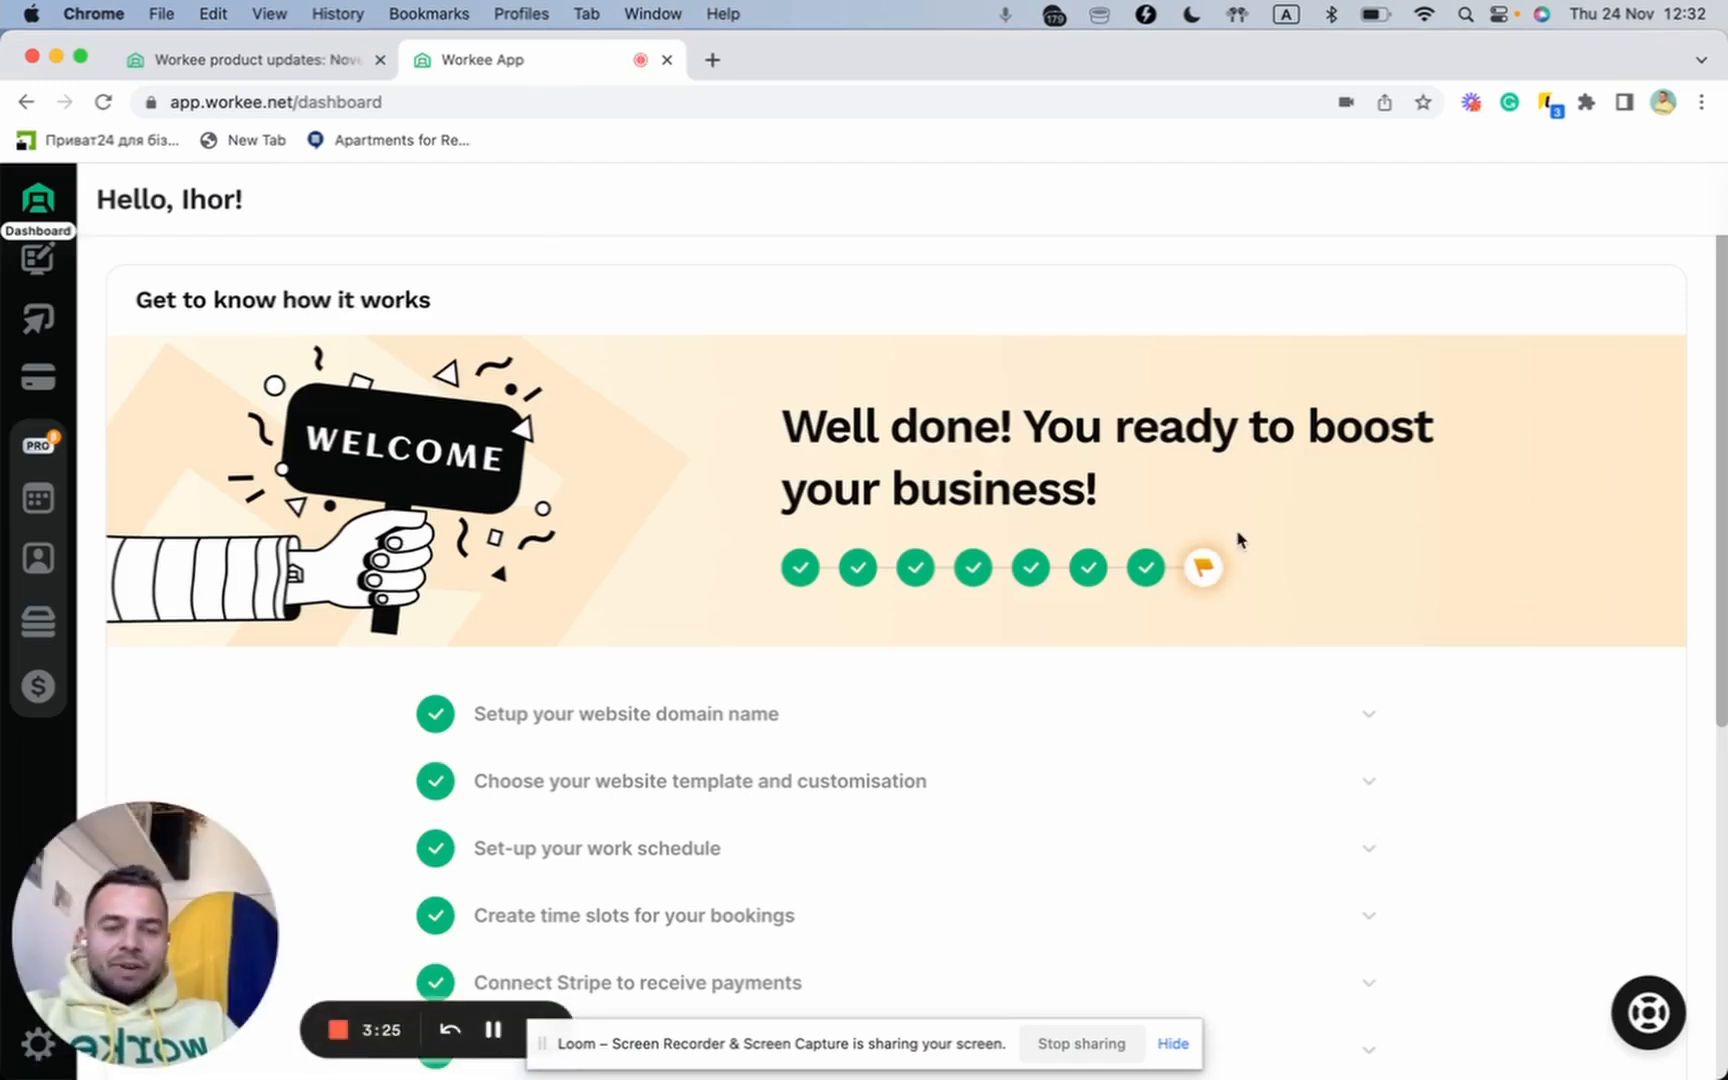
{"action": "left_click", "coordinate": [37, 272]}
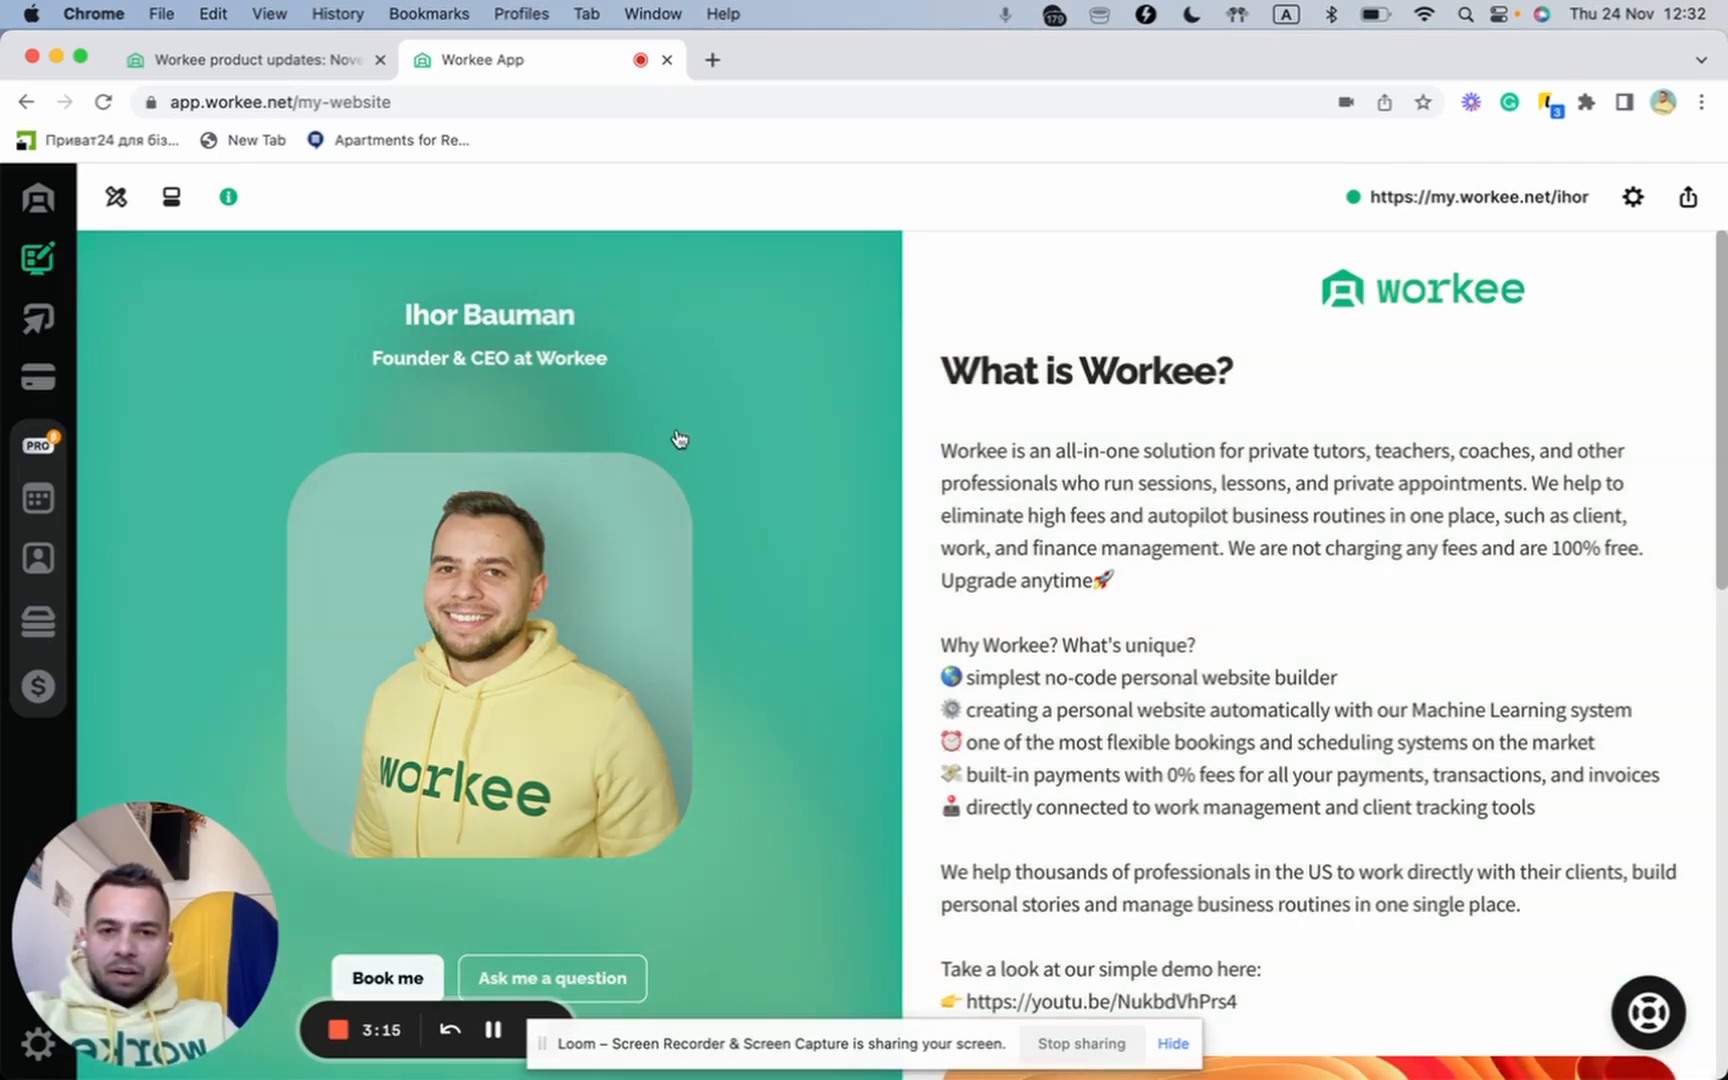
{"action": "scroll", "coordinate": [1353, 622], "scroll_direction": "down", "scroll_amount": 5}
{"action": "scroll", "coordinate": [1353, 622], "scroll_direction": "up", "scroll_amount": 5}
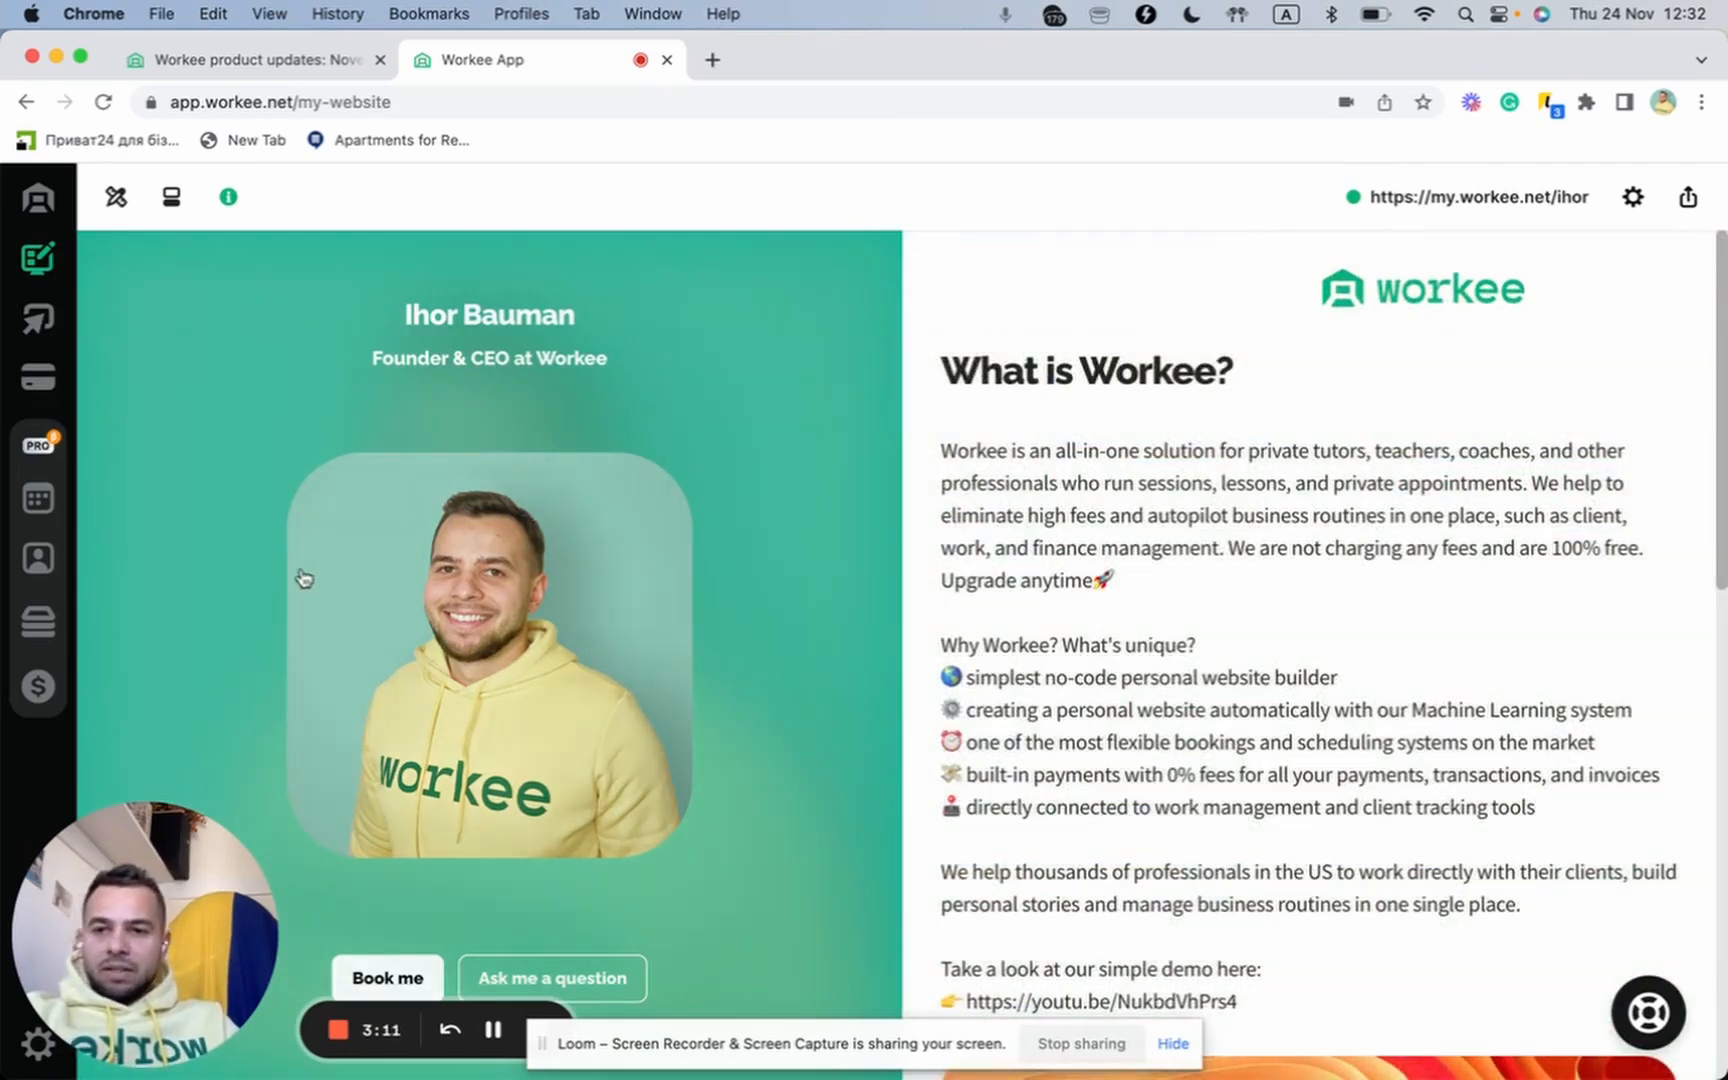
- Open the Job Orders board in the Jobs section
{"action": "left_click", "coordinate": [29, 630]}
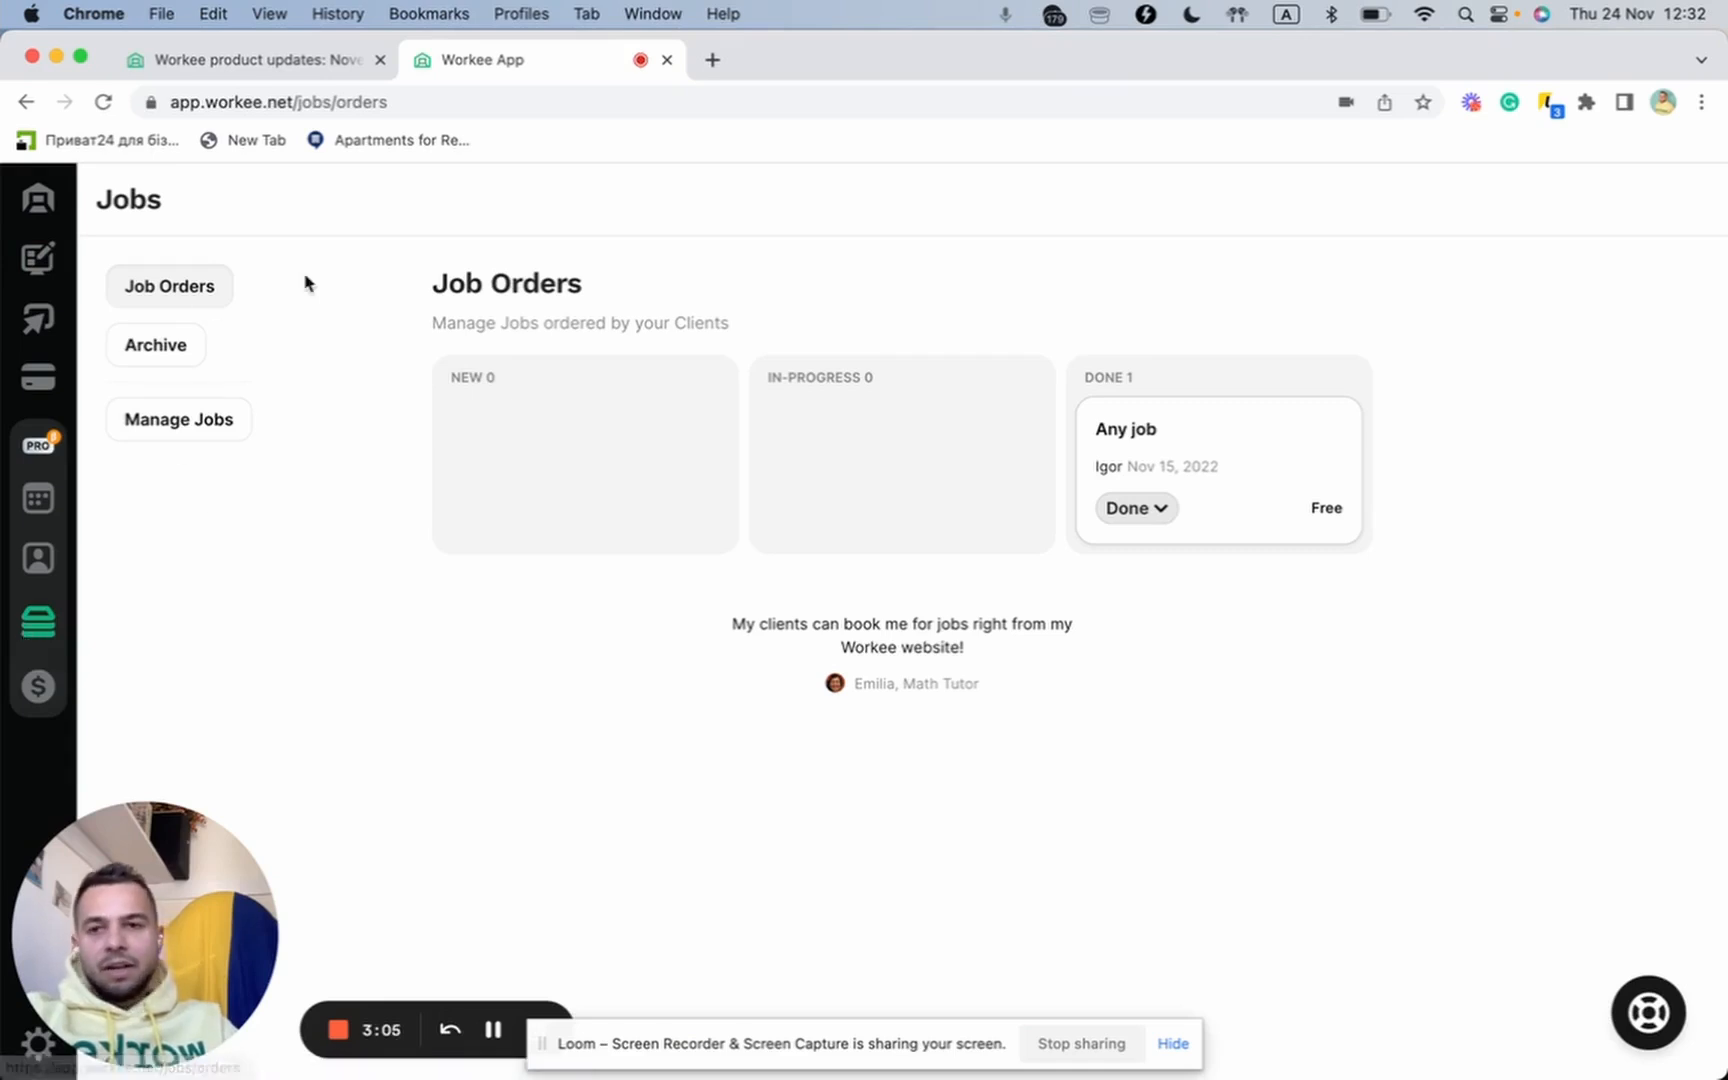
{"action": "left_click_drag", "start_coordinate": [436, 268], "coordinate": [698, 274]}
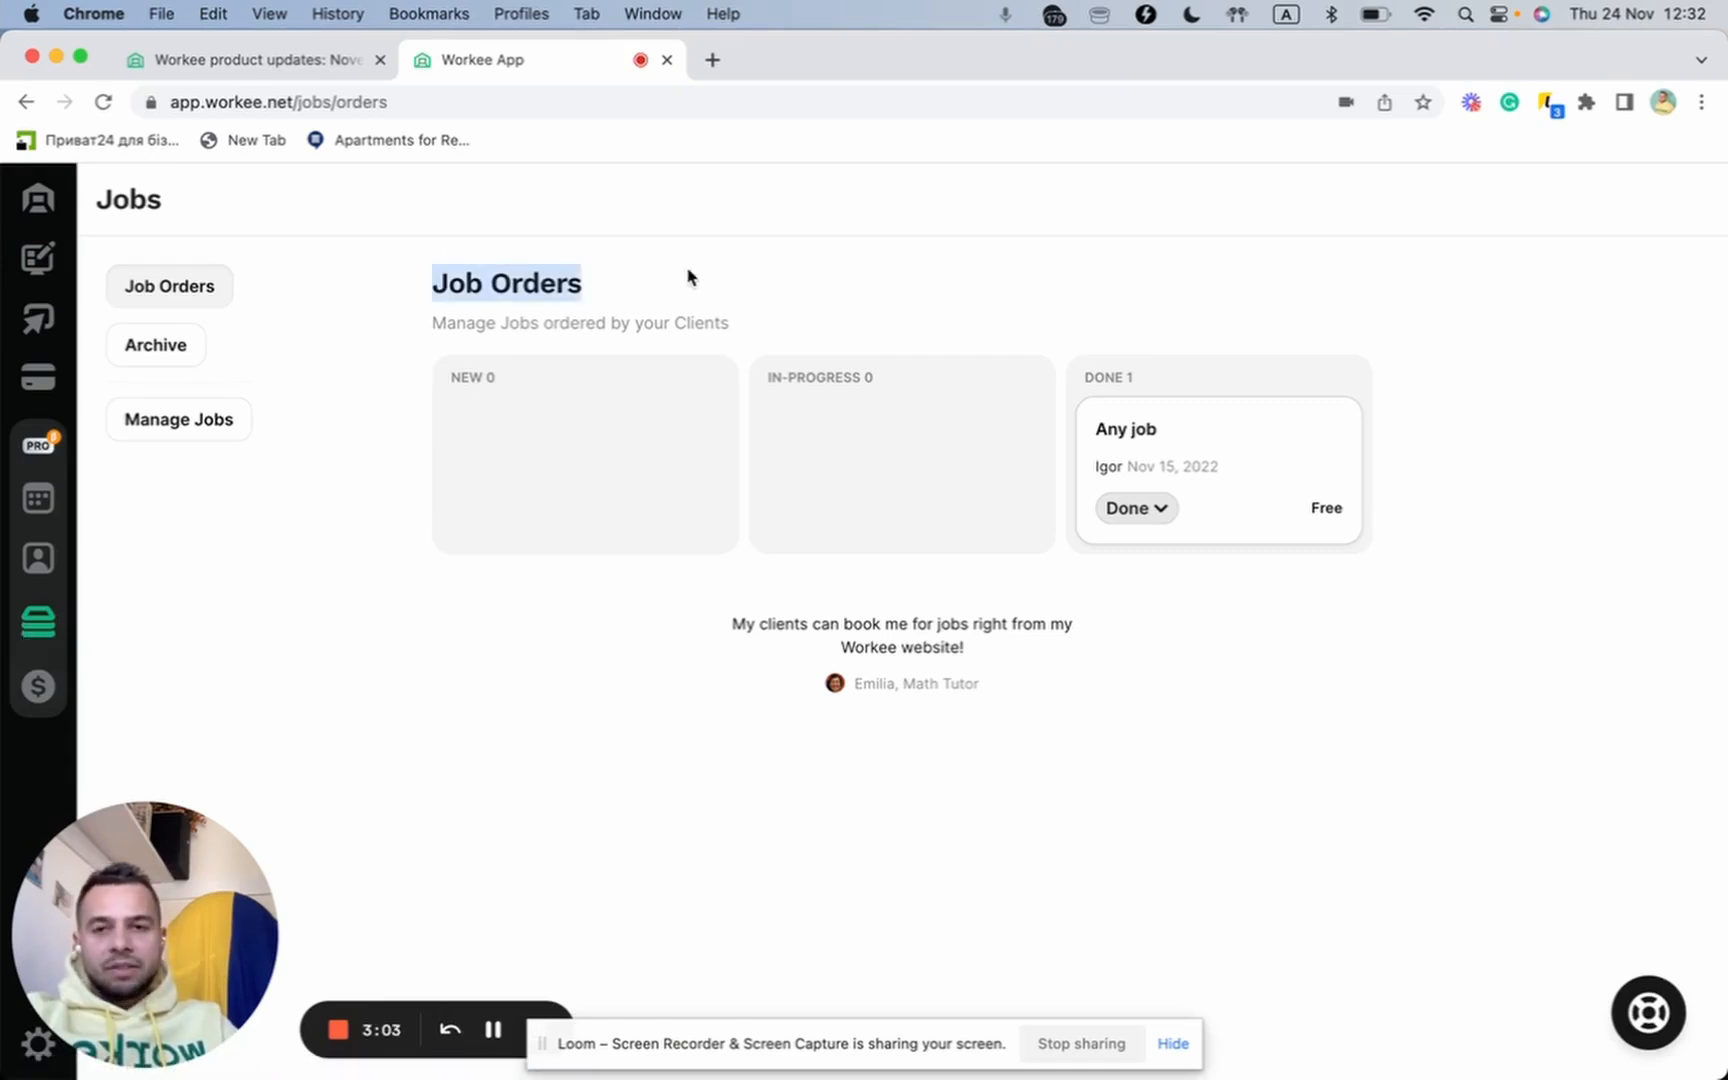
{"action": "left_click", "coordinate": [688, 277]}
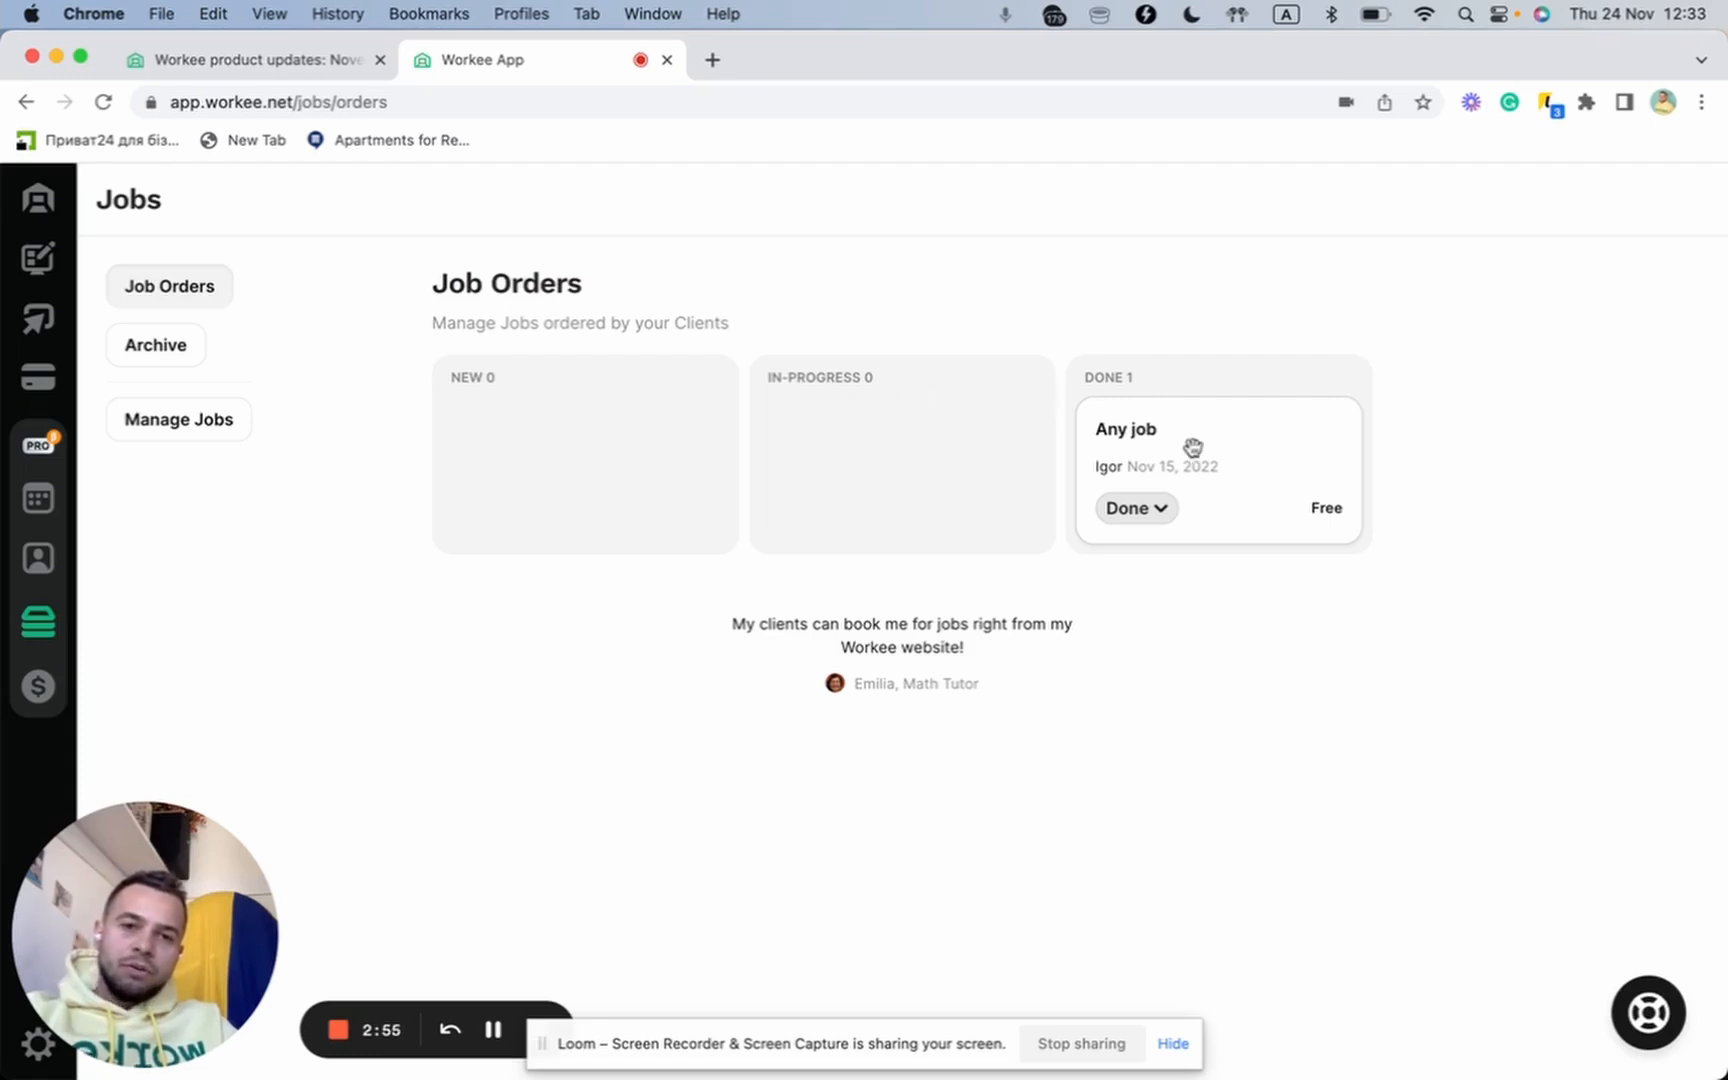
- Move the "Any job" order on the board from Done to New and back to Done
{"action": "left_click_drag", "start_coordinate": [1238, 444], "coordinate": [544, 436]}
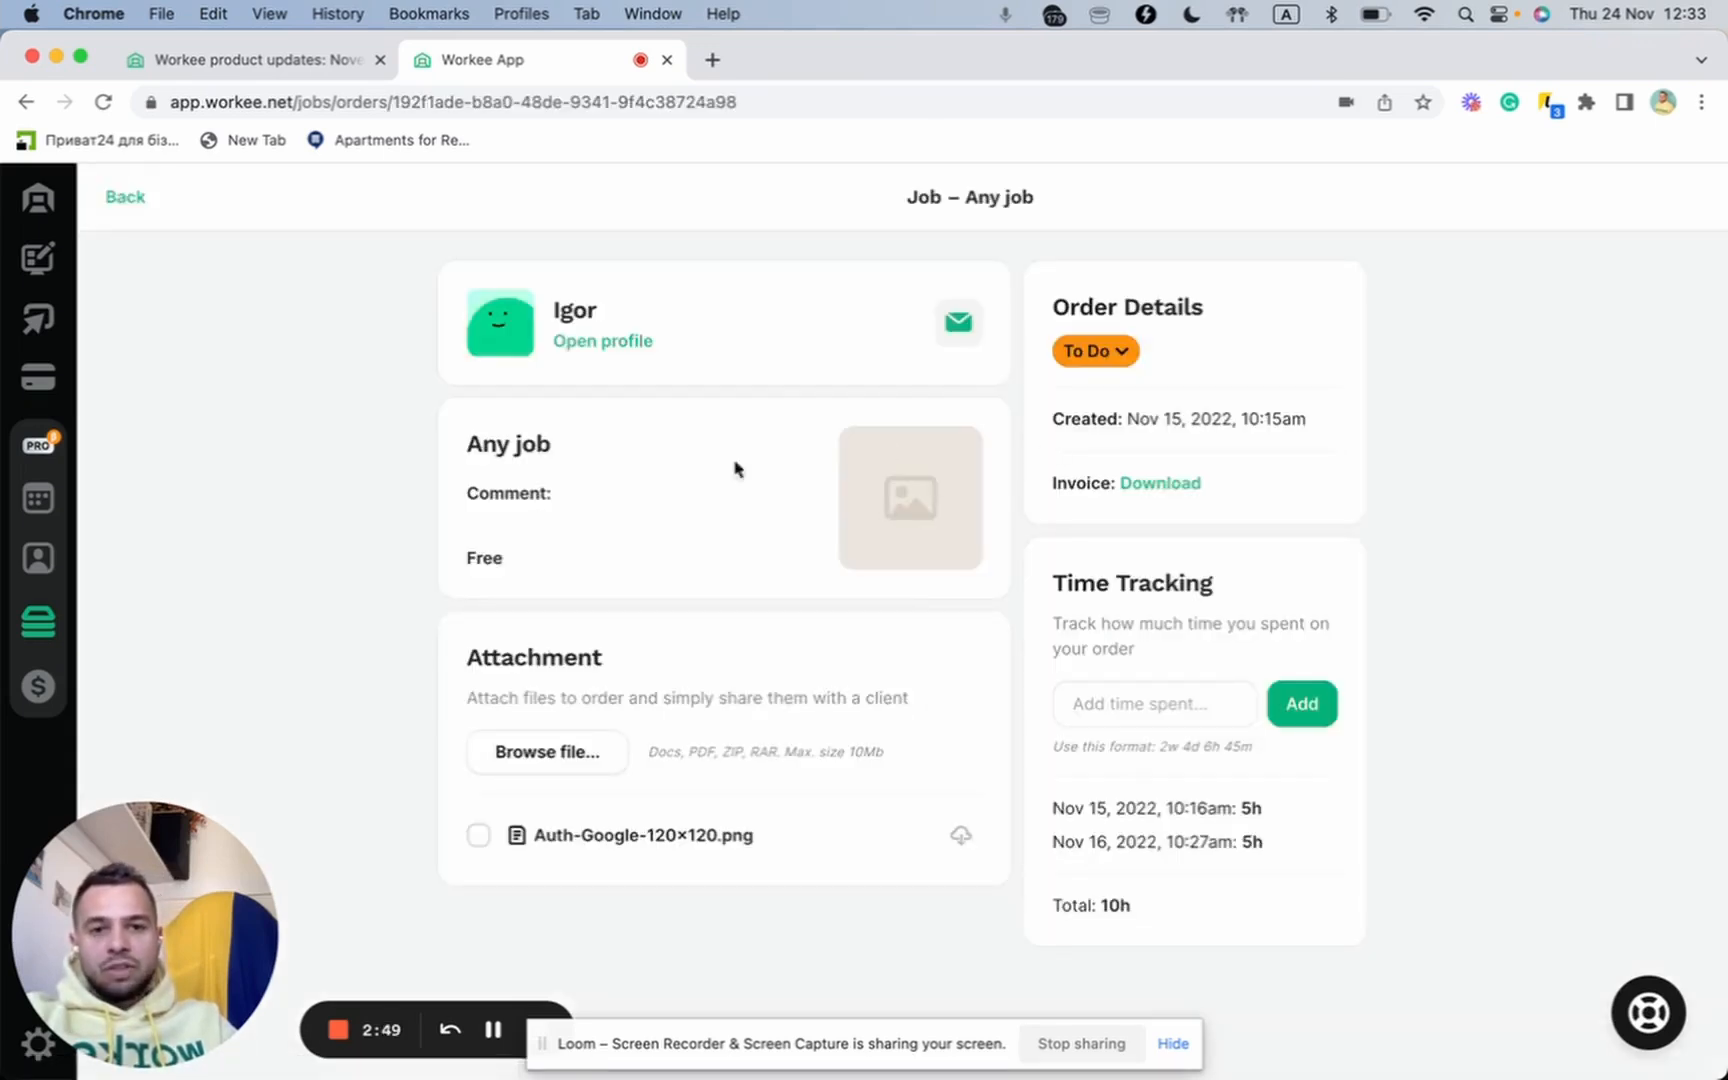
{"action": "left_click", "coordinate": [112, 194]}
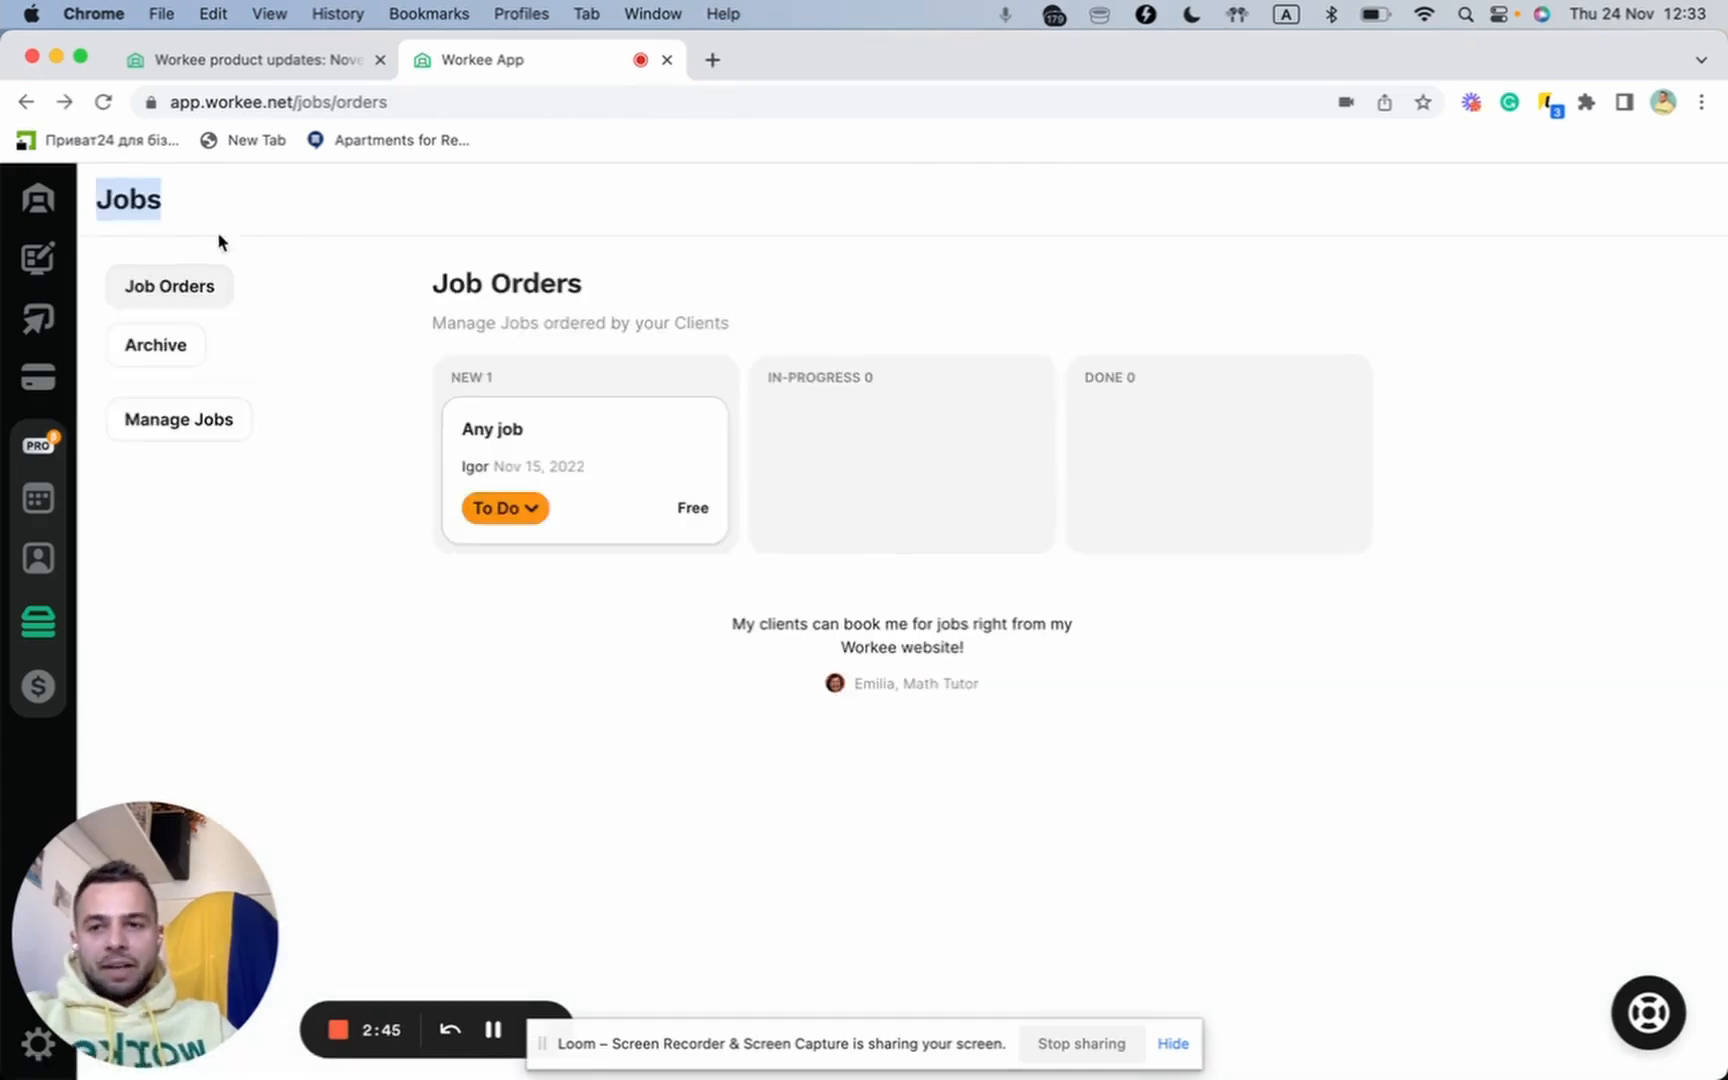
{"action": "left_click_drag", "start_coordinate": [536, 444], "coordinate": [1176, 451]}
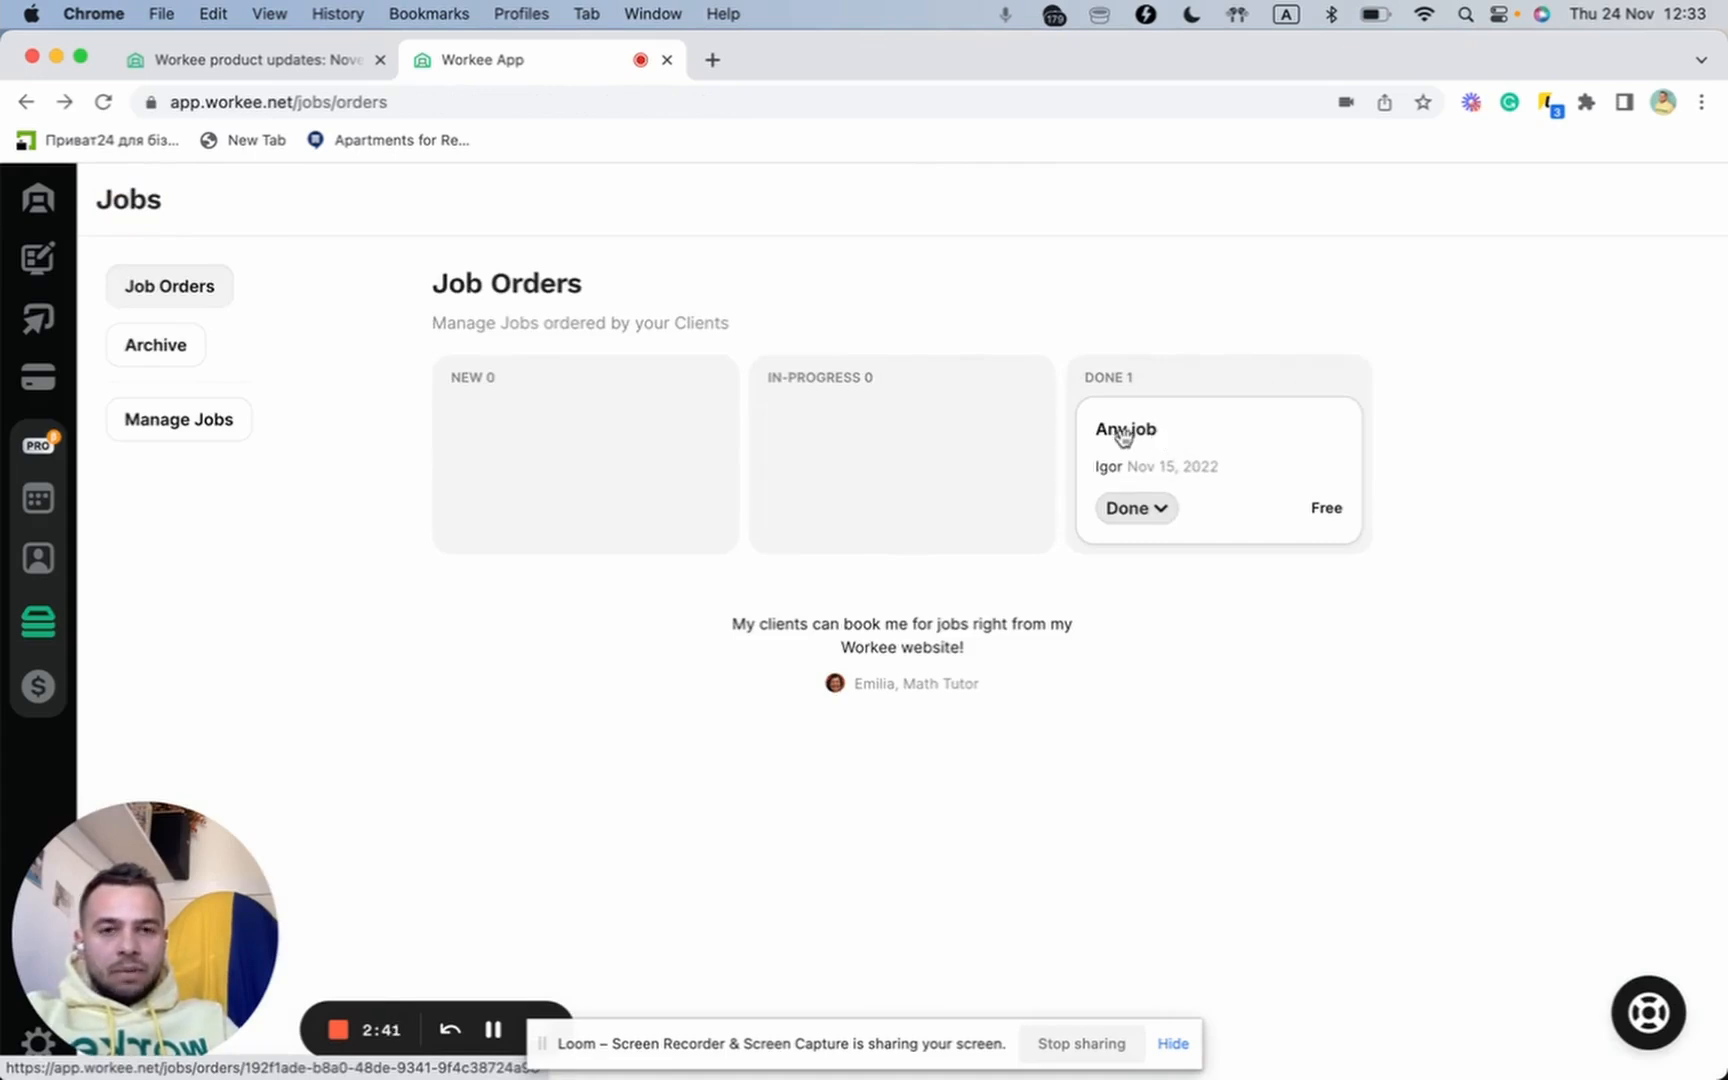
- Set the "Any job" order's status to Archived and open the archive of completed job orders
{"action": "left_click", "coordinate": [1157, 522]}
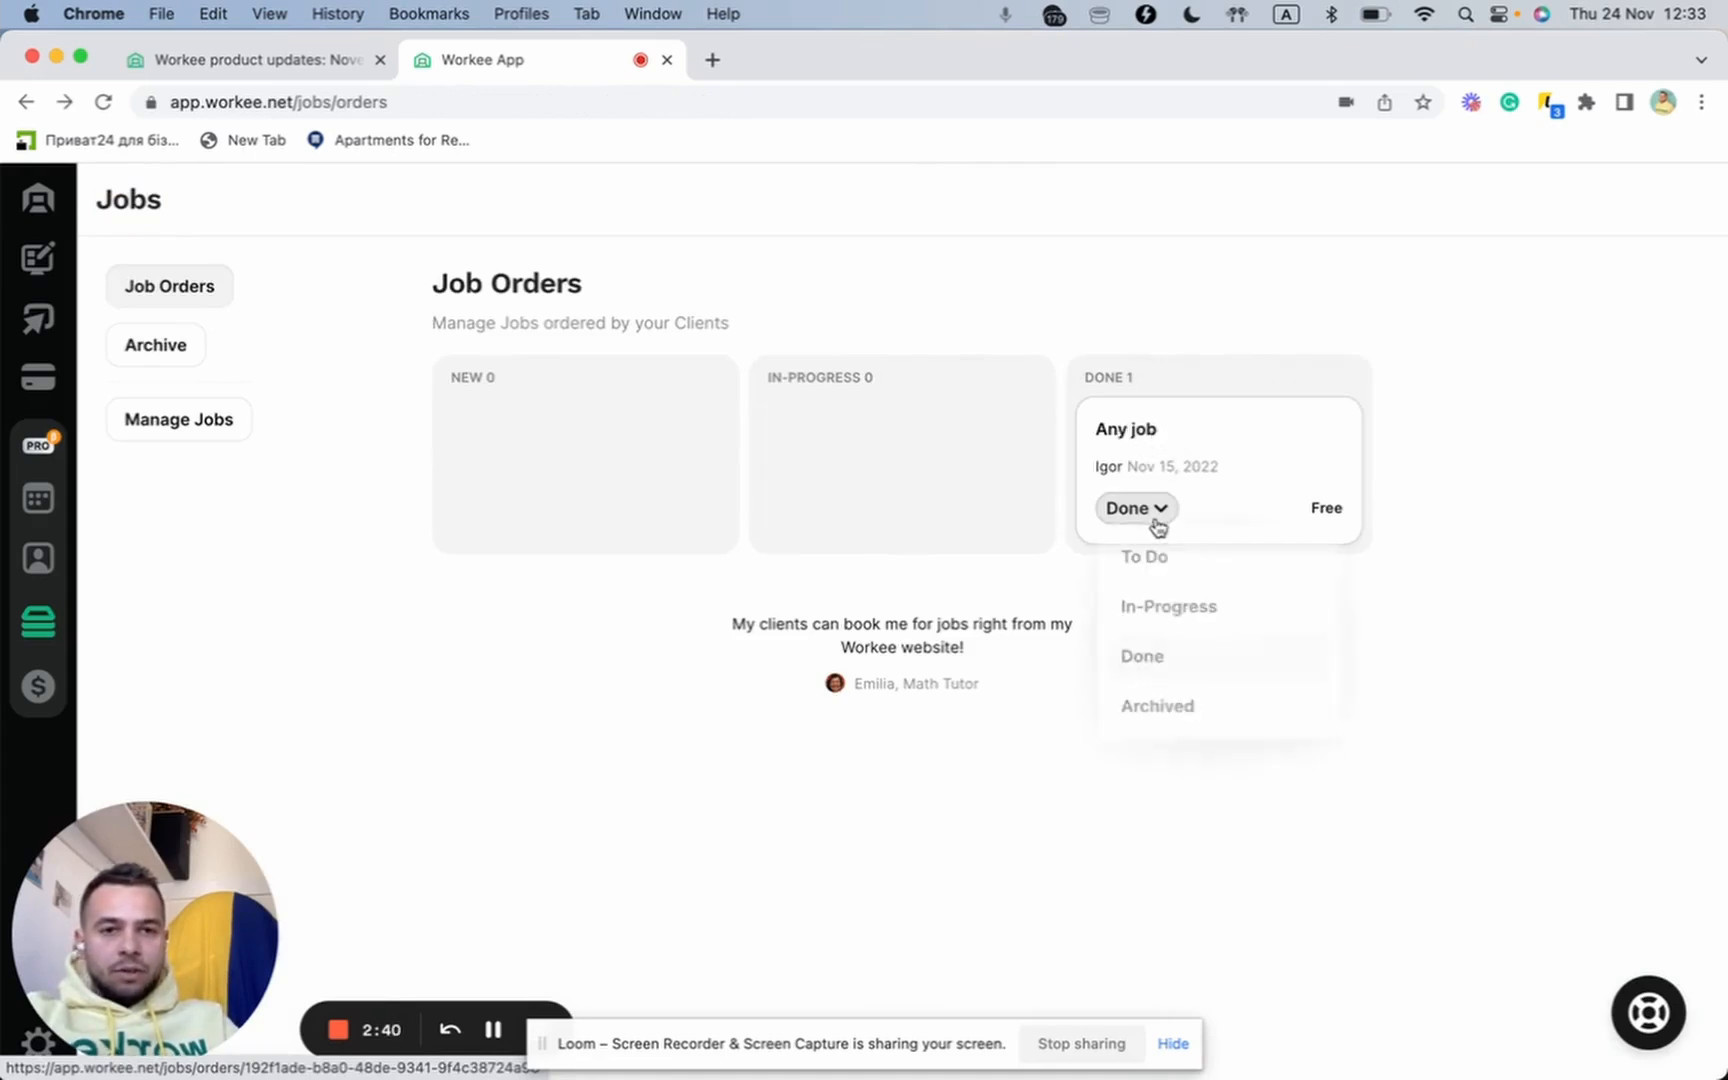
{"action": "left_click", "coordinate": [1199, 703]}
{"action": "left_click", "coordinate": [139, 347]}
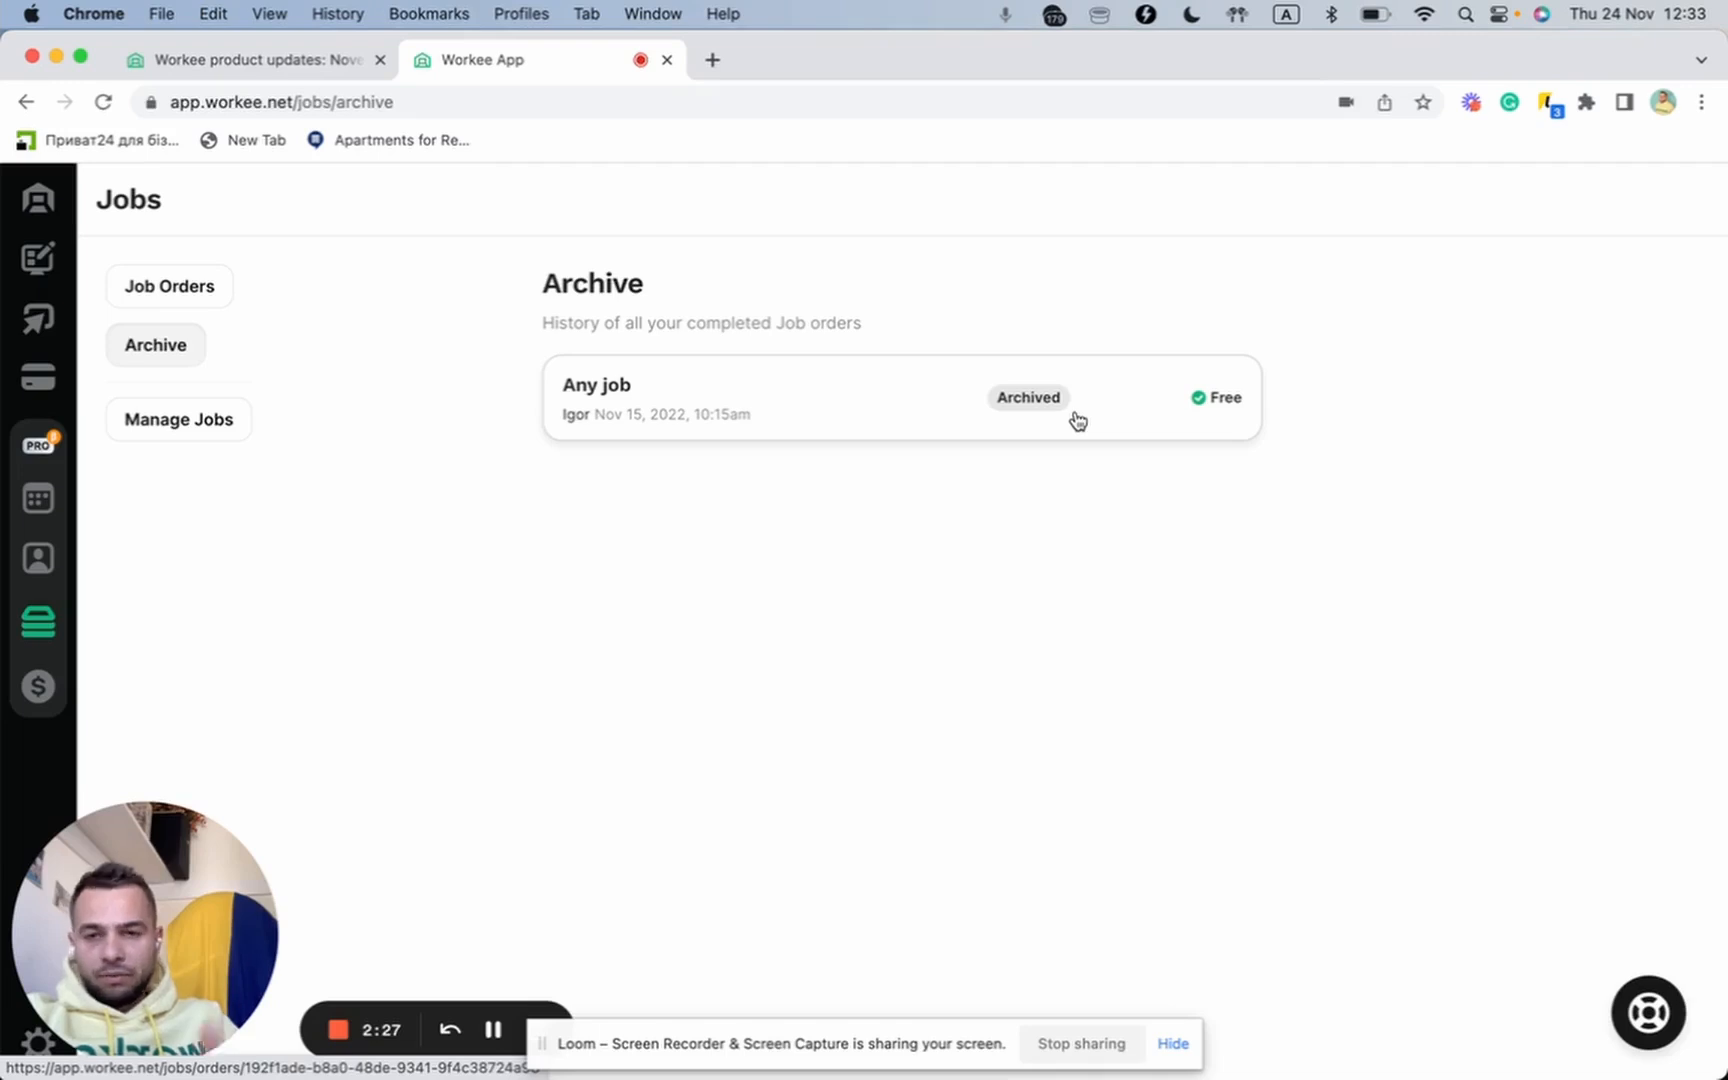
- Open the job management page and start adding a new job
{"action": "left_click", "coordinate": [217, 432]}
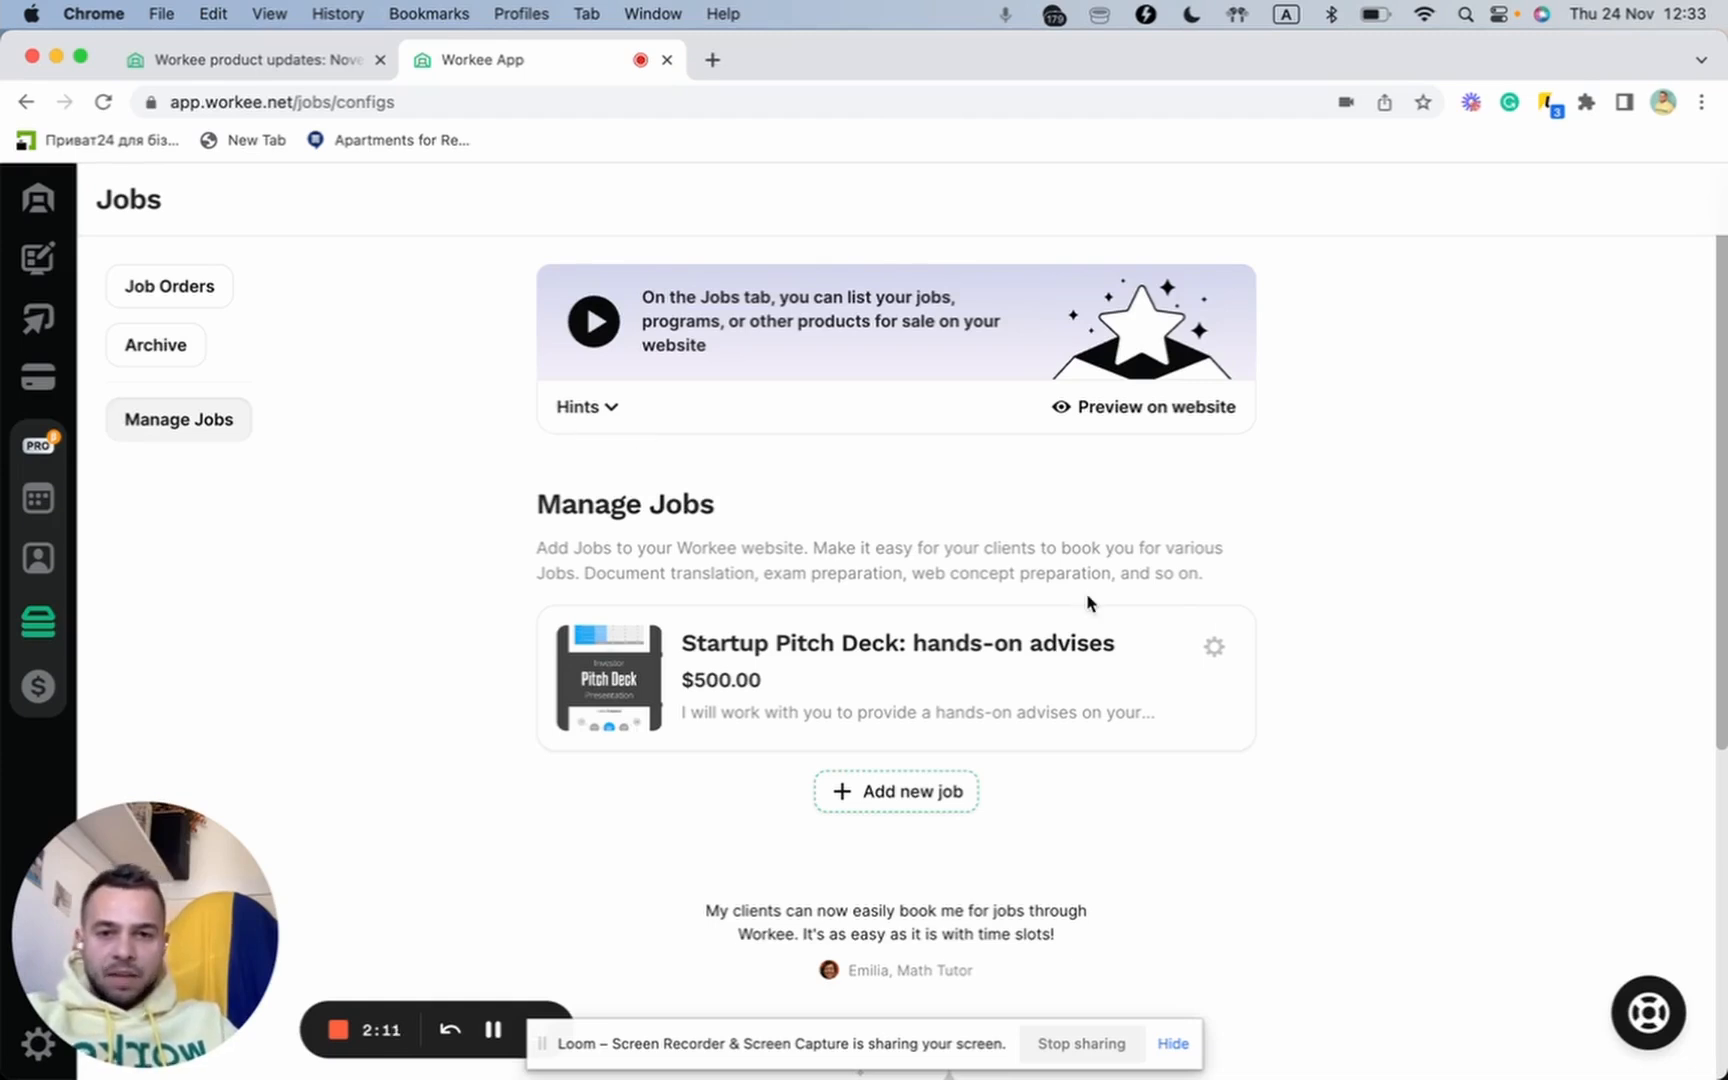
{"action": "scroll", "coordinate": [1088, 603], "scroll_direction": "down", "scroll_amount": 5}
{"action": "scroll", "coordinate": [1088, 603], "scroll_direction": "up", "scroll_amount": 5}
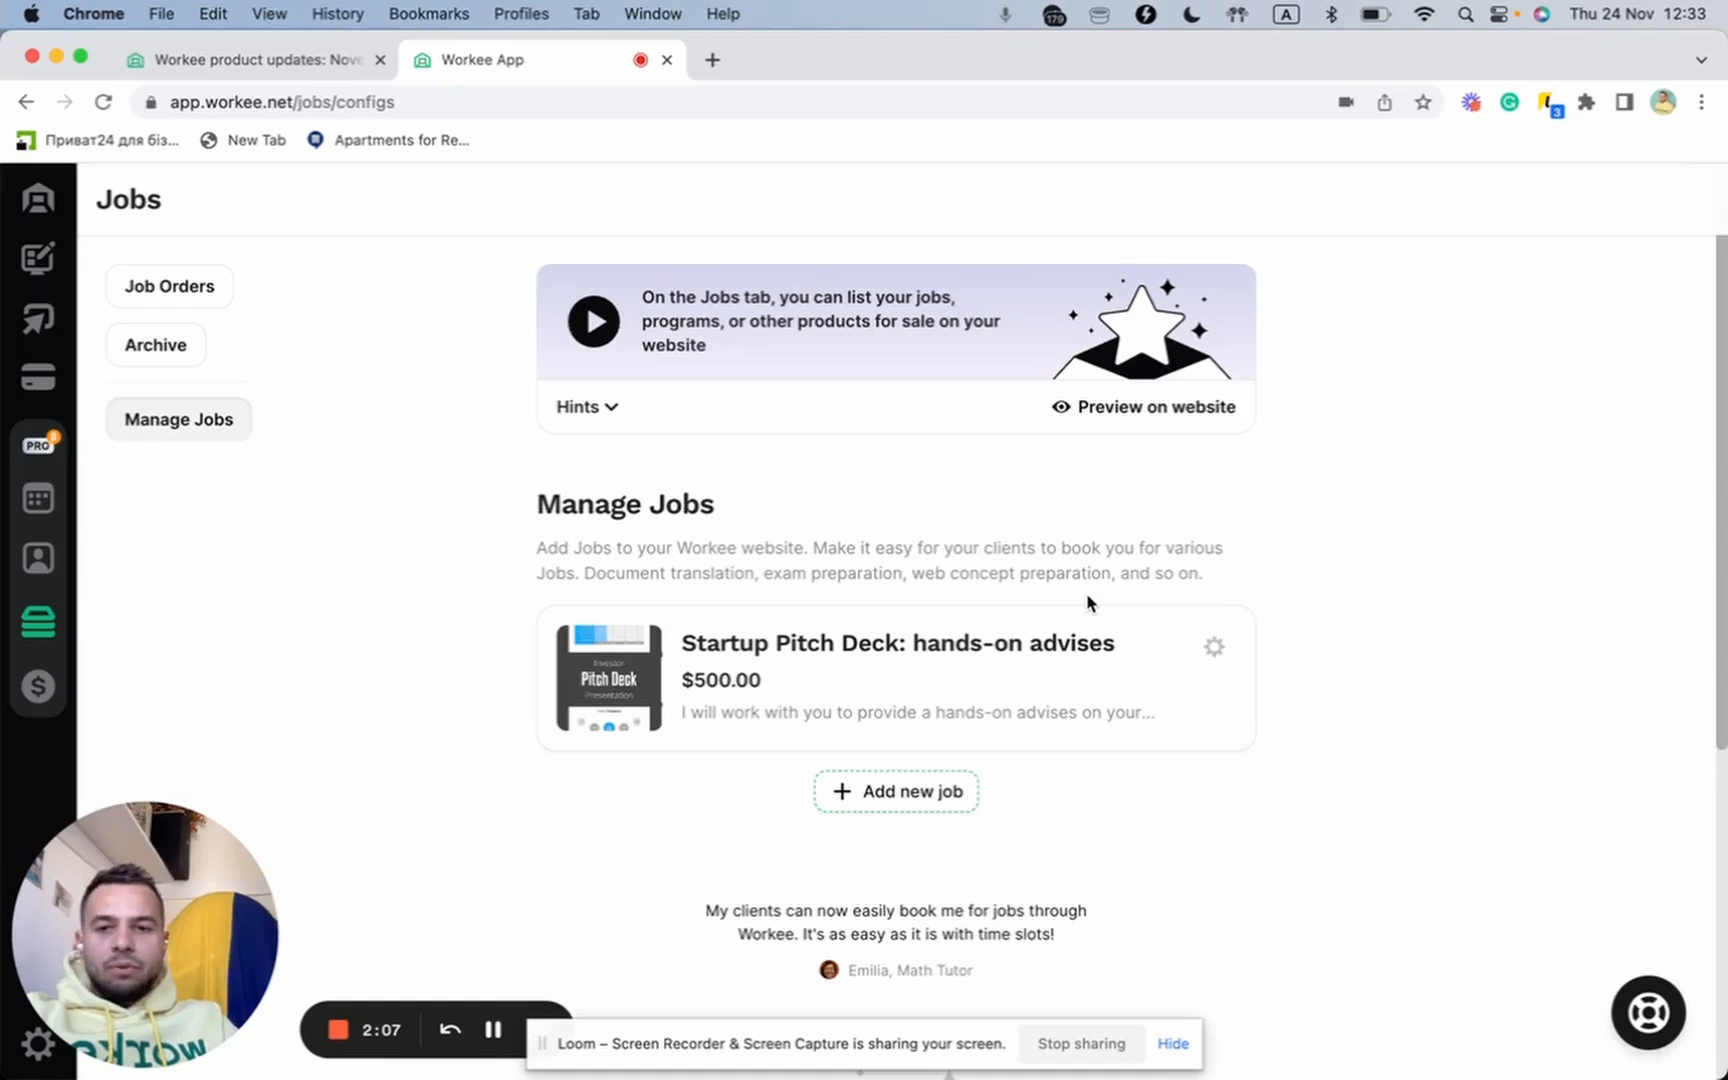
{"action": "left_click", "coordinate": [963, 809]}
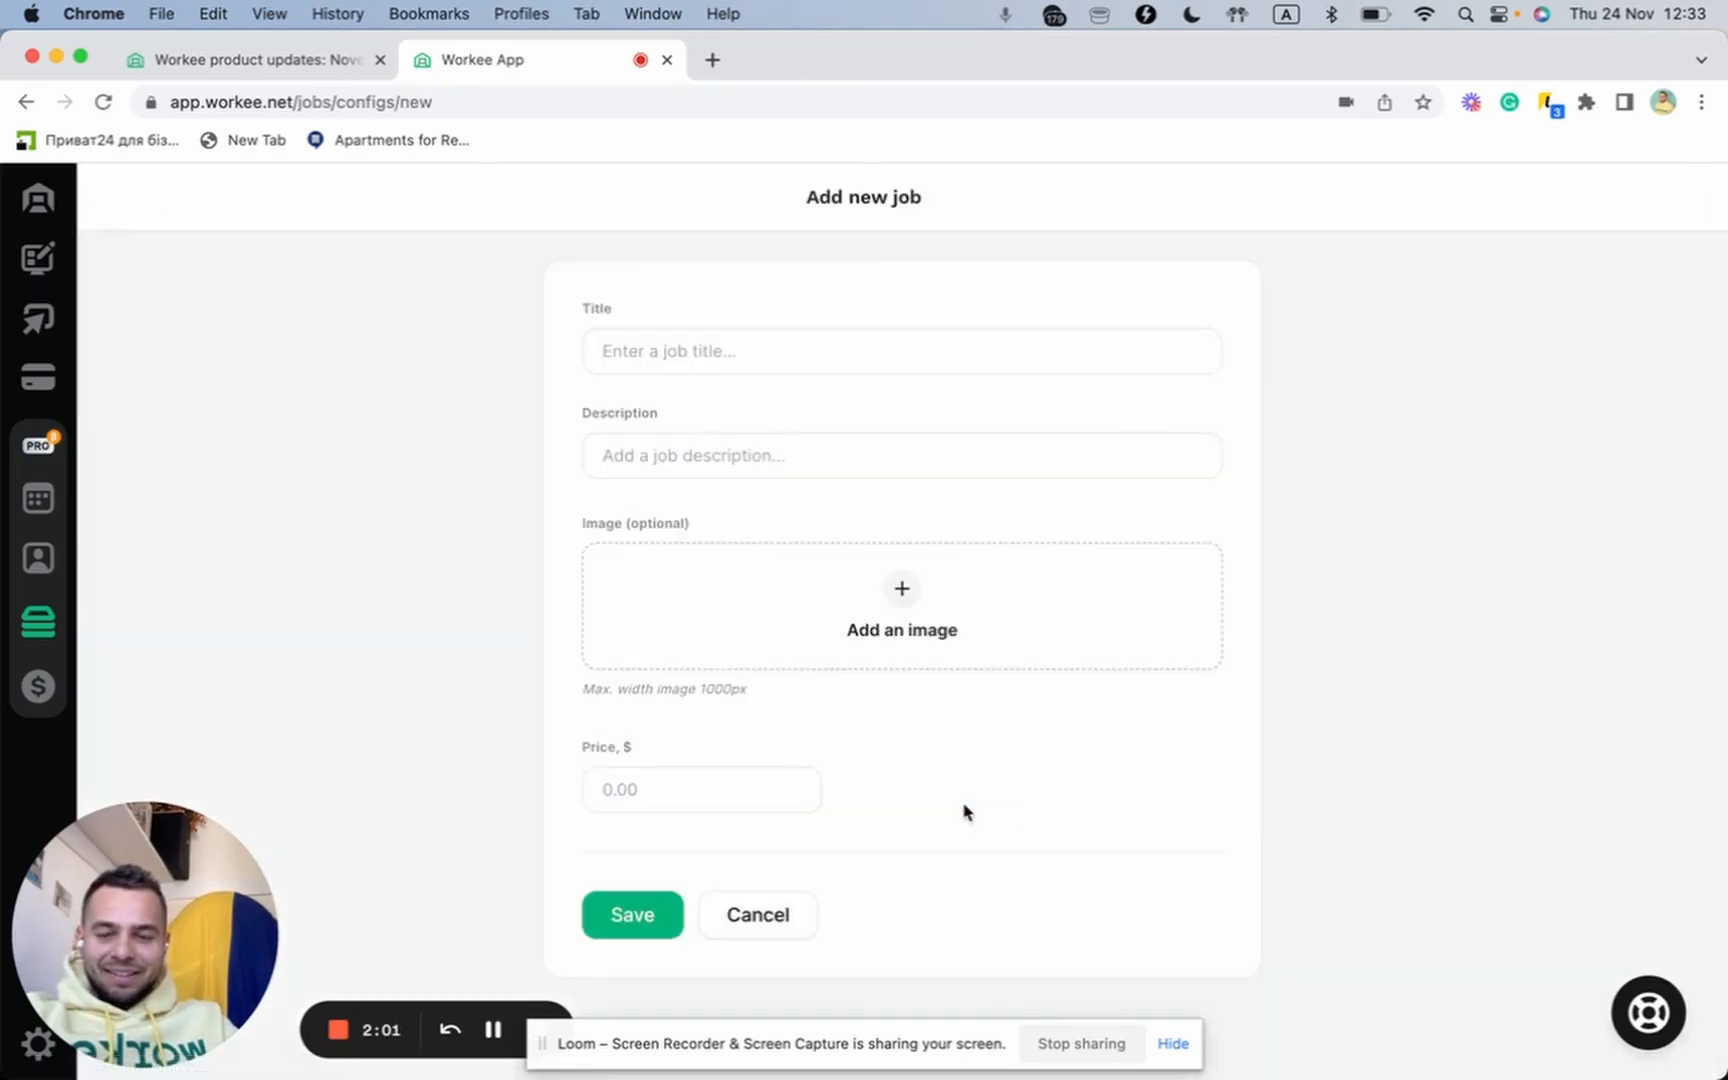
- Title the new job "English Document translation from German"
{"action": "left_click", "coordinate": [901, 339]}
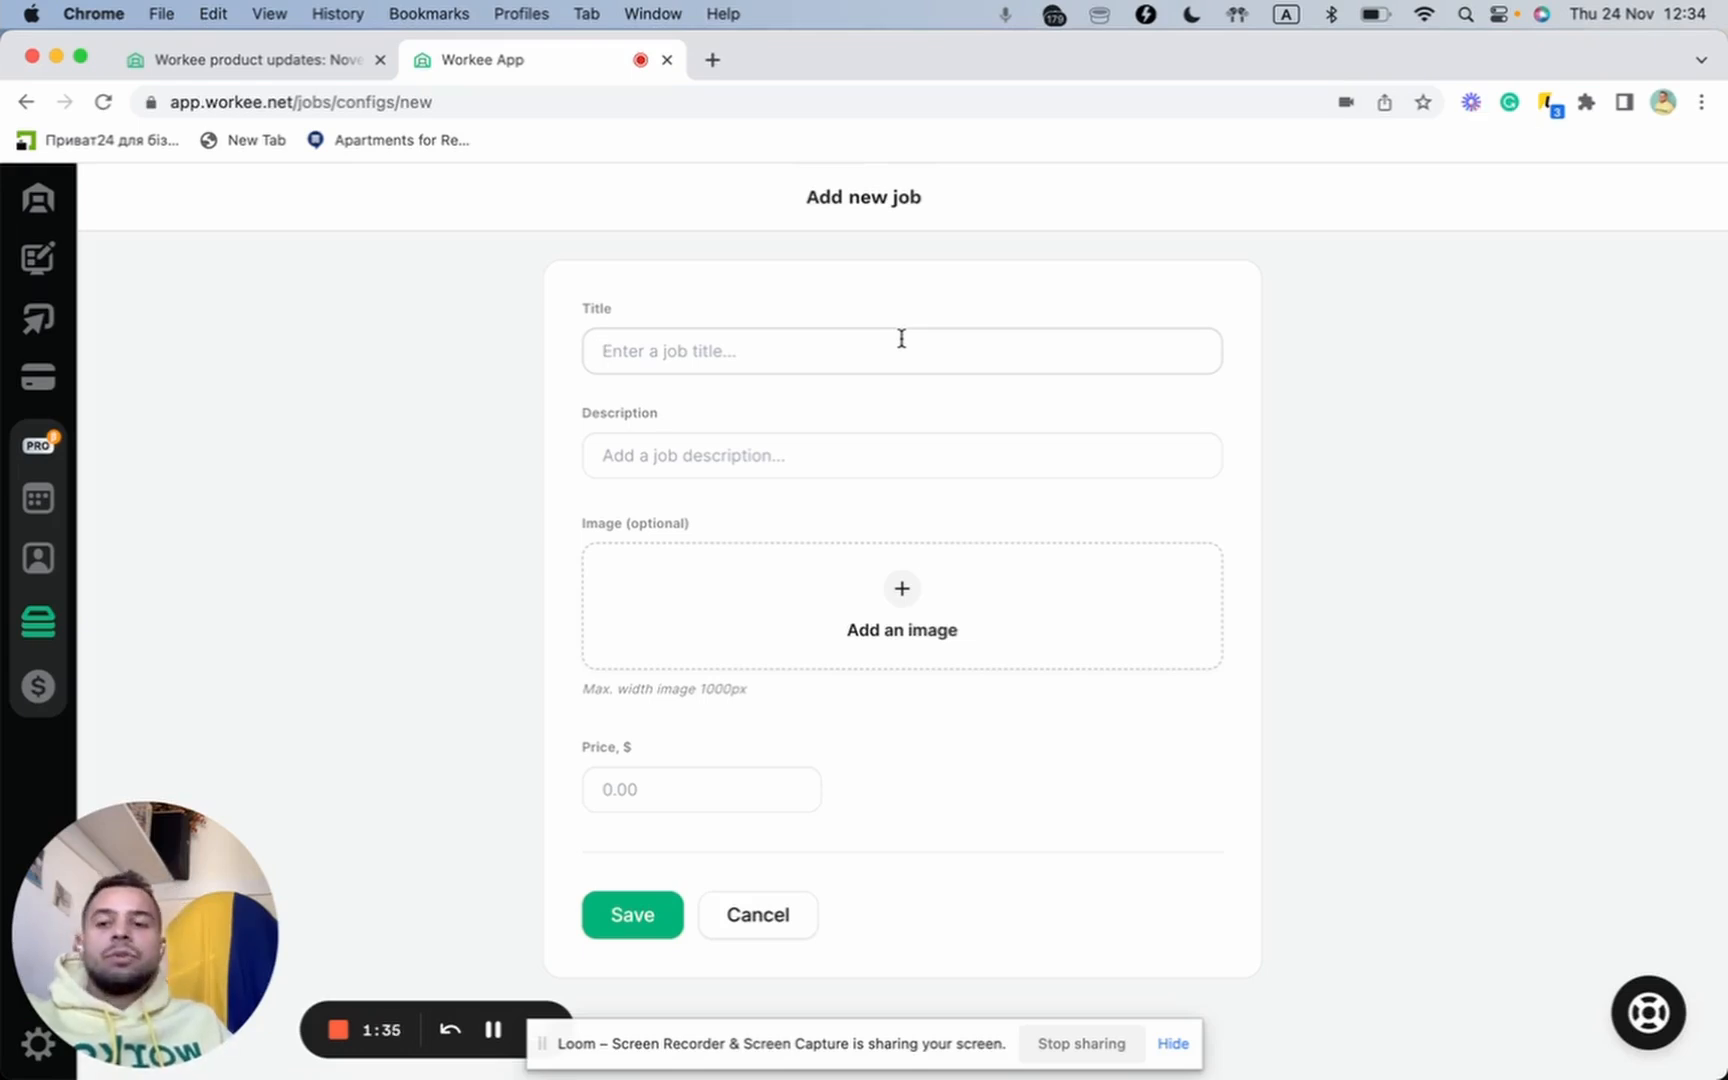
{"action": "left_click", "coordinate": [901, 339]}
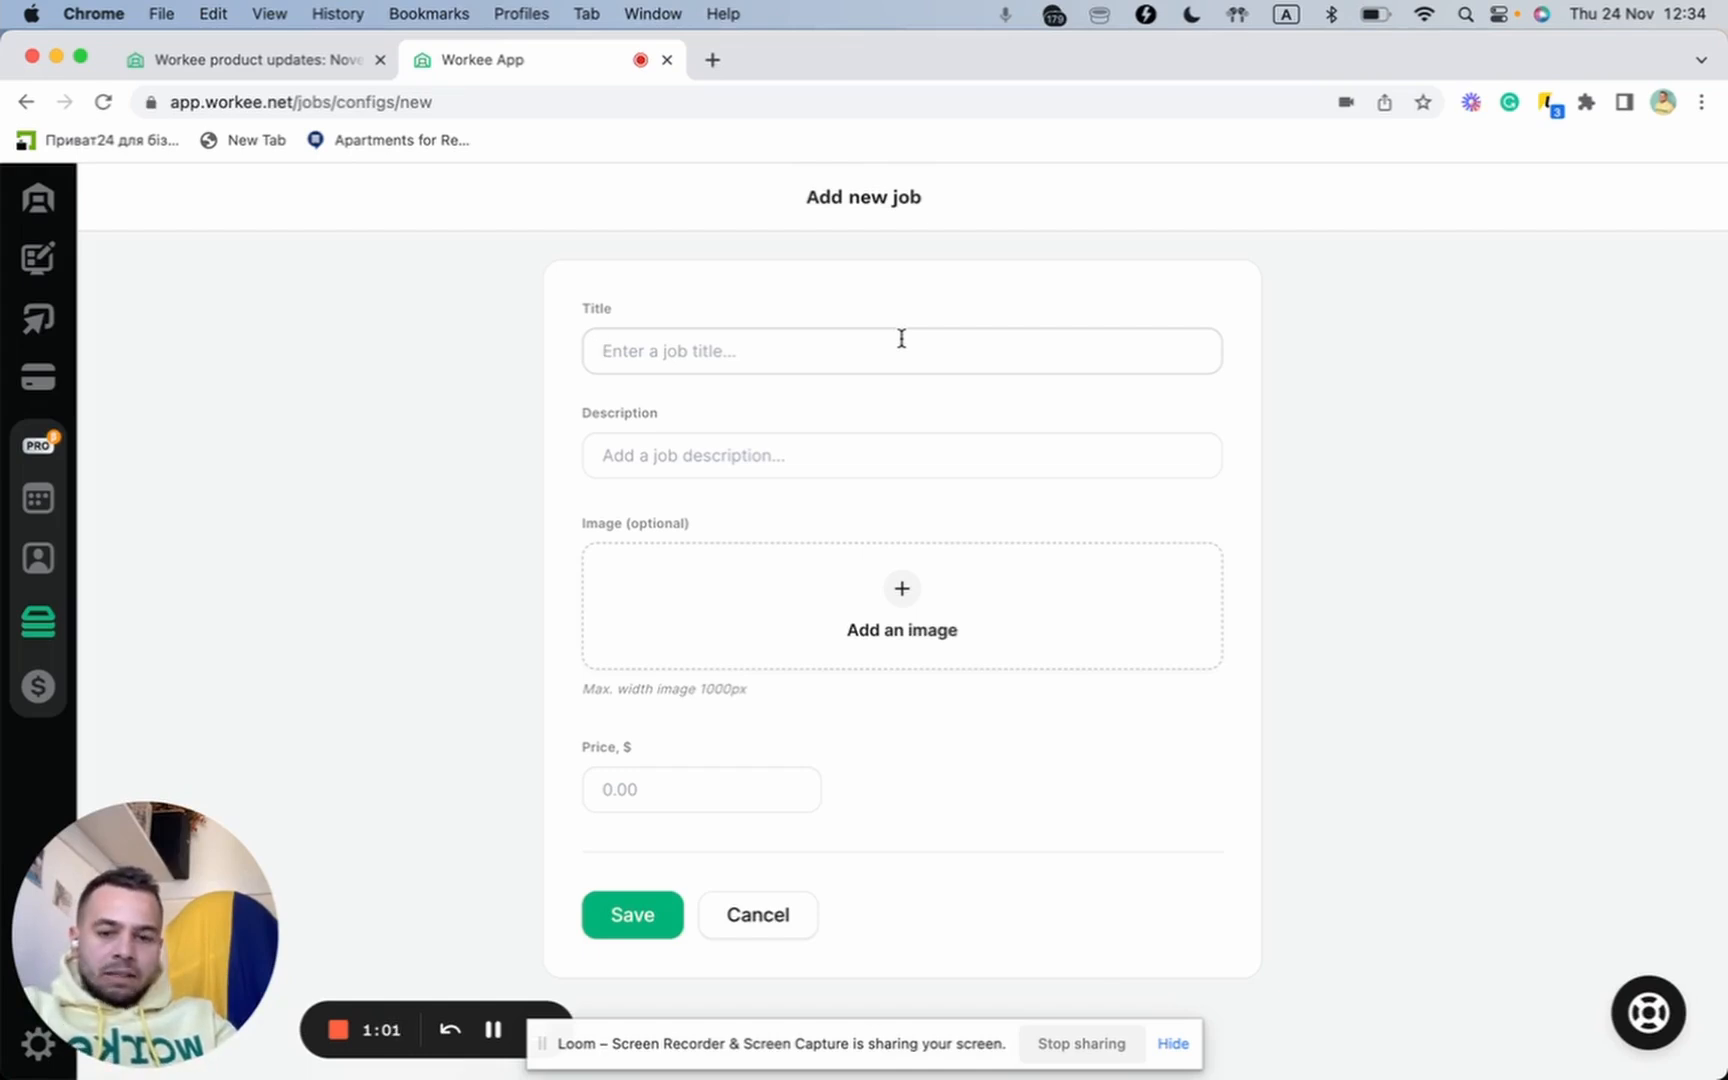
{"action": "type", "text": "D"}
{"action": "key", "text": "BackSpace"}
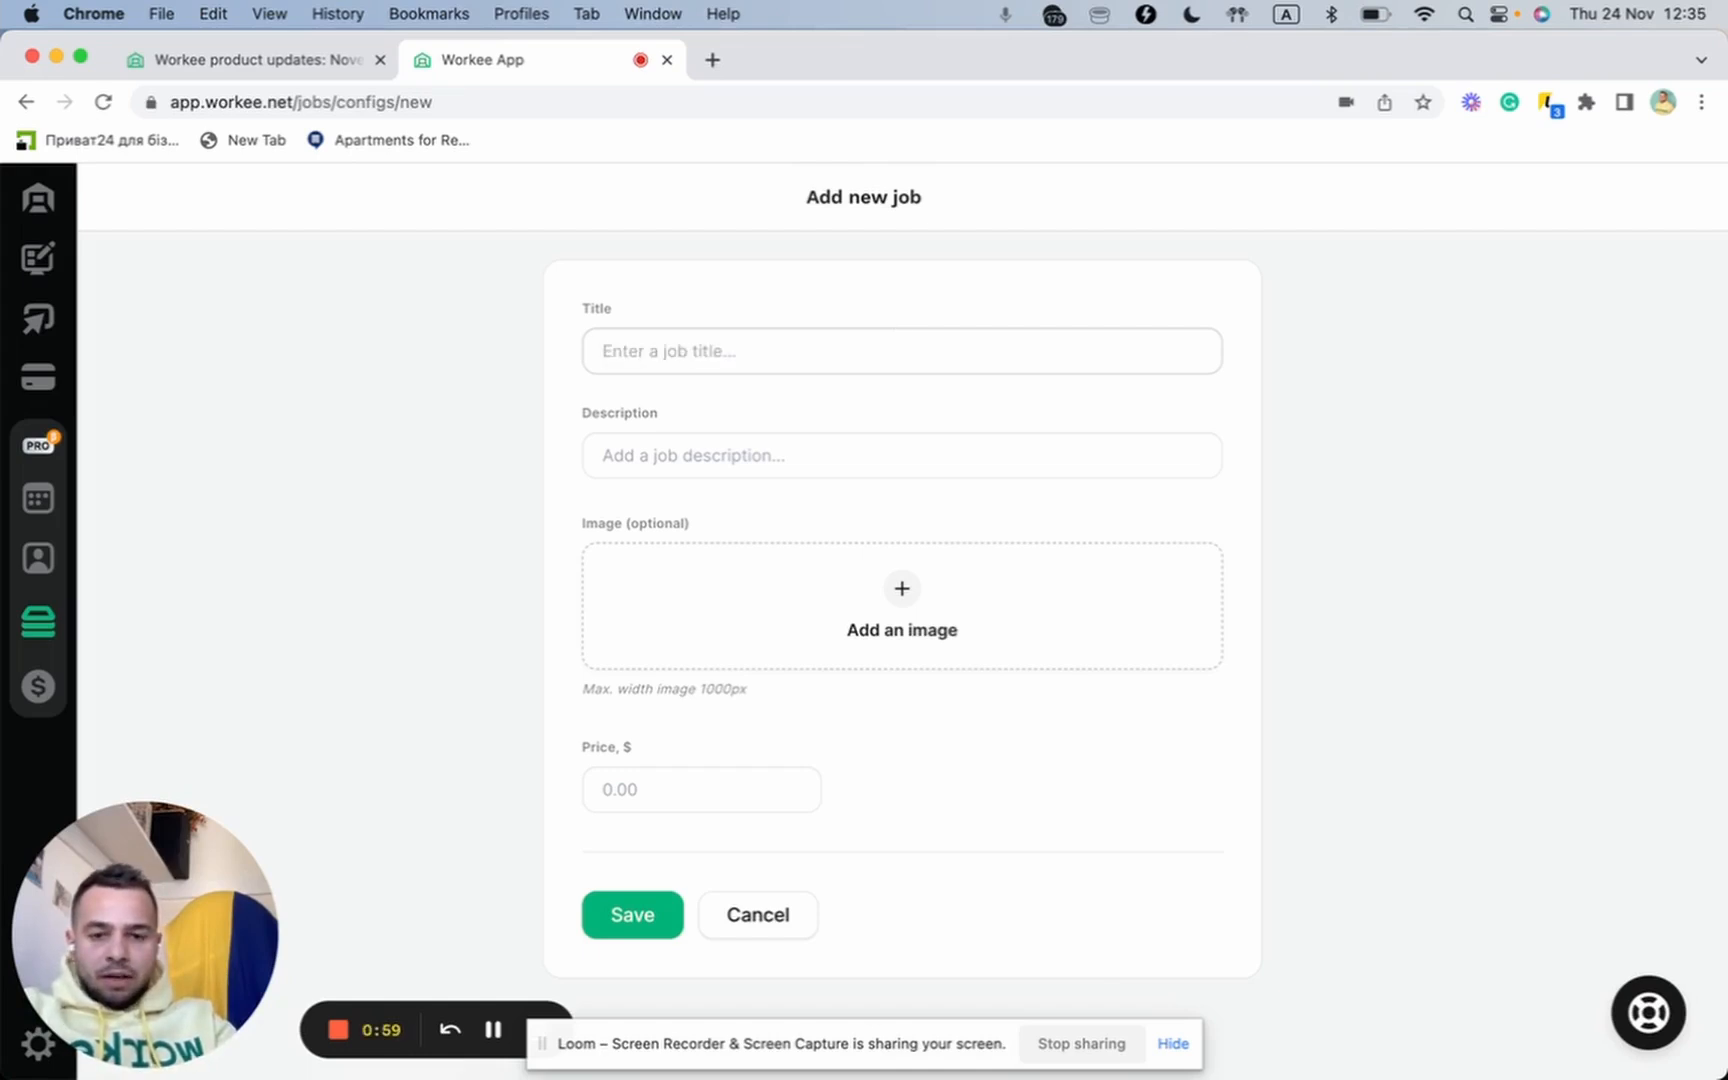
{"action": "type", "text": "D"}
{"action": "key", "text": "BackSpace"}
{"action": "type", "text": "English Document"}
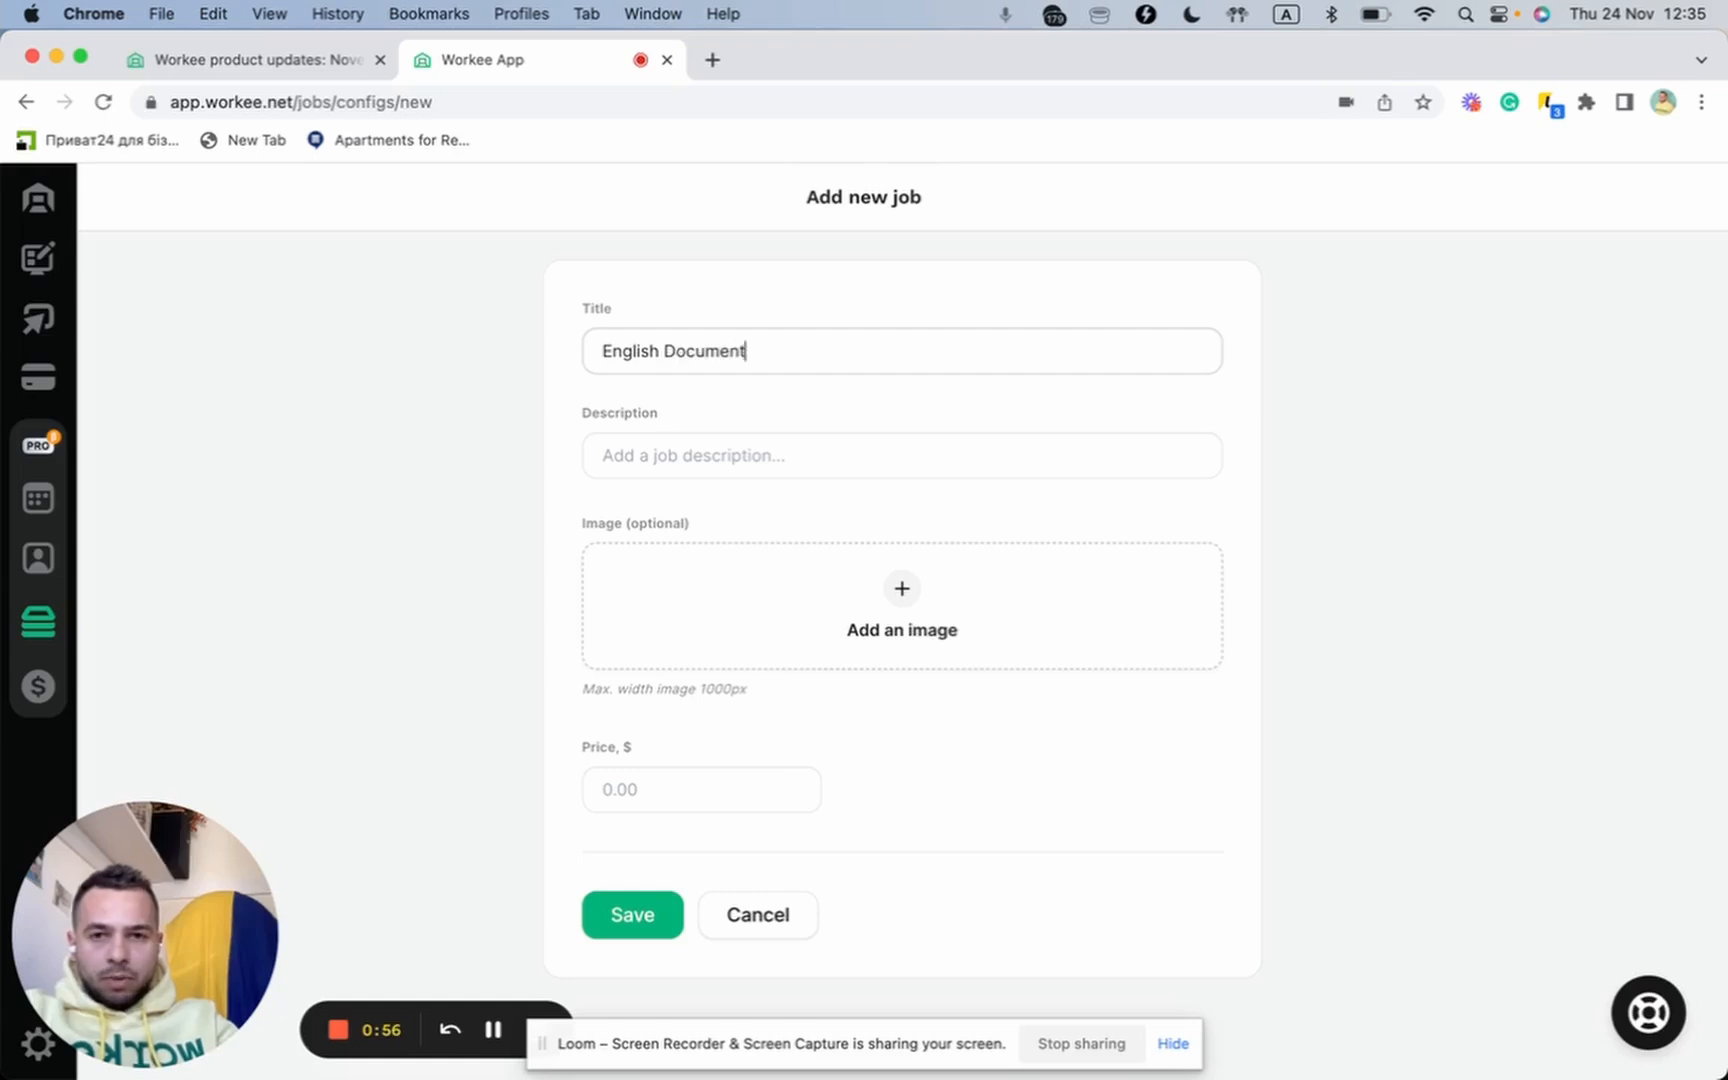
{"action": "type", "text": " translation from G"}
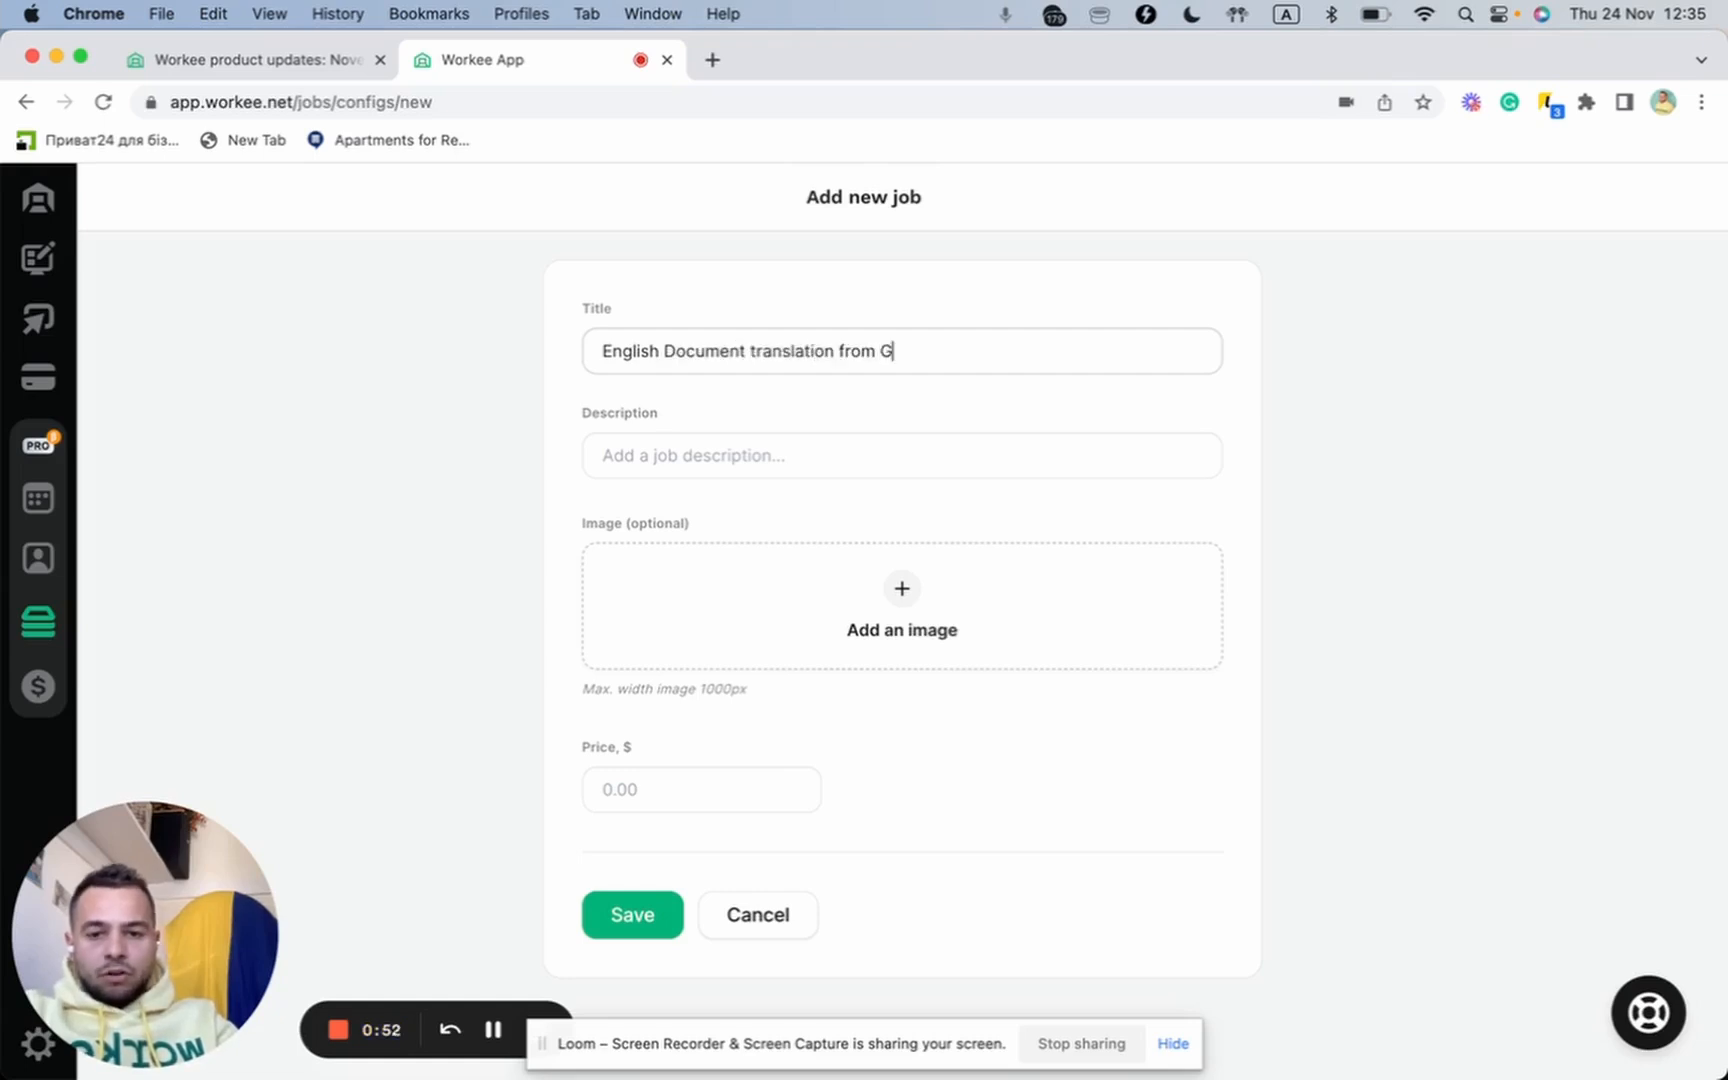
{"action": "type", "text": "erman"}
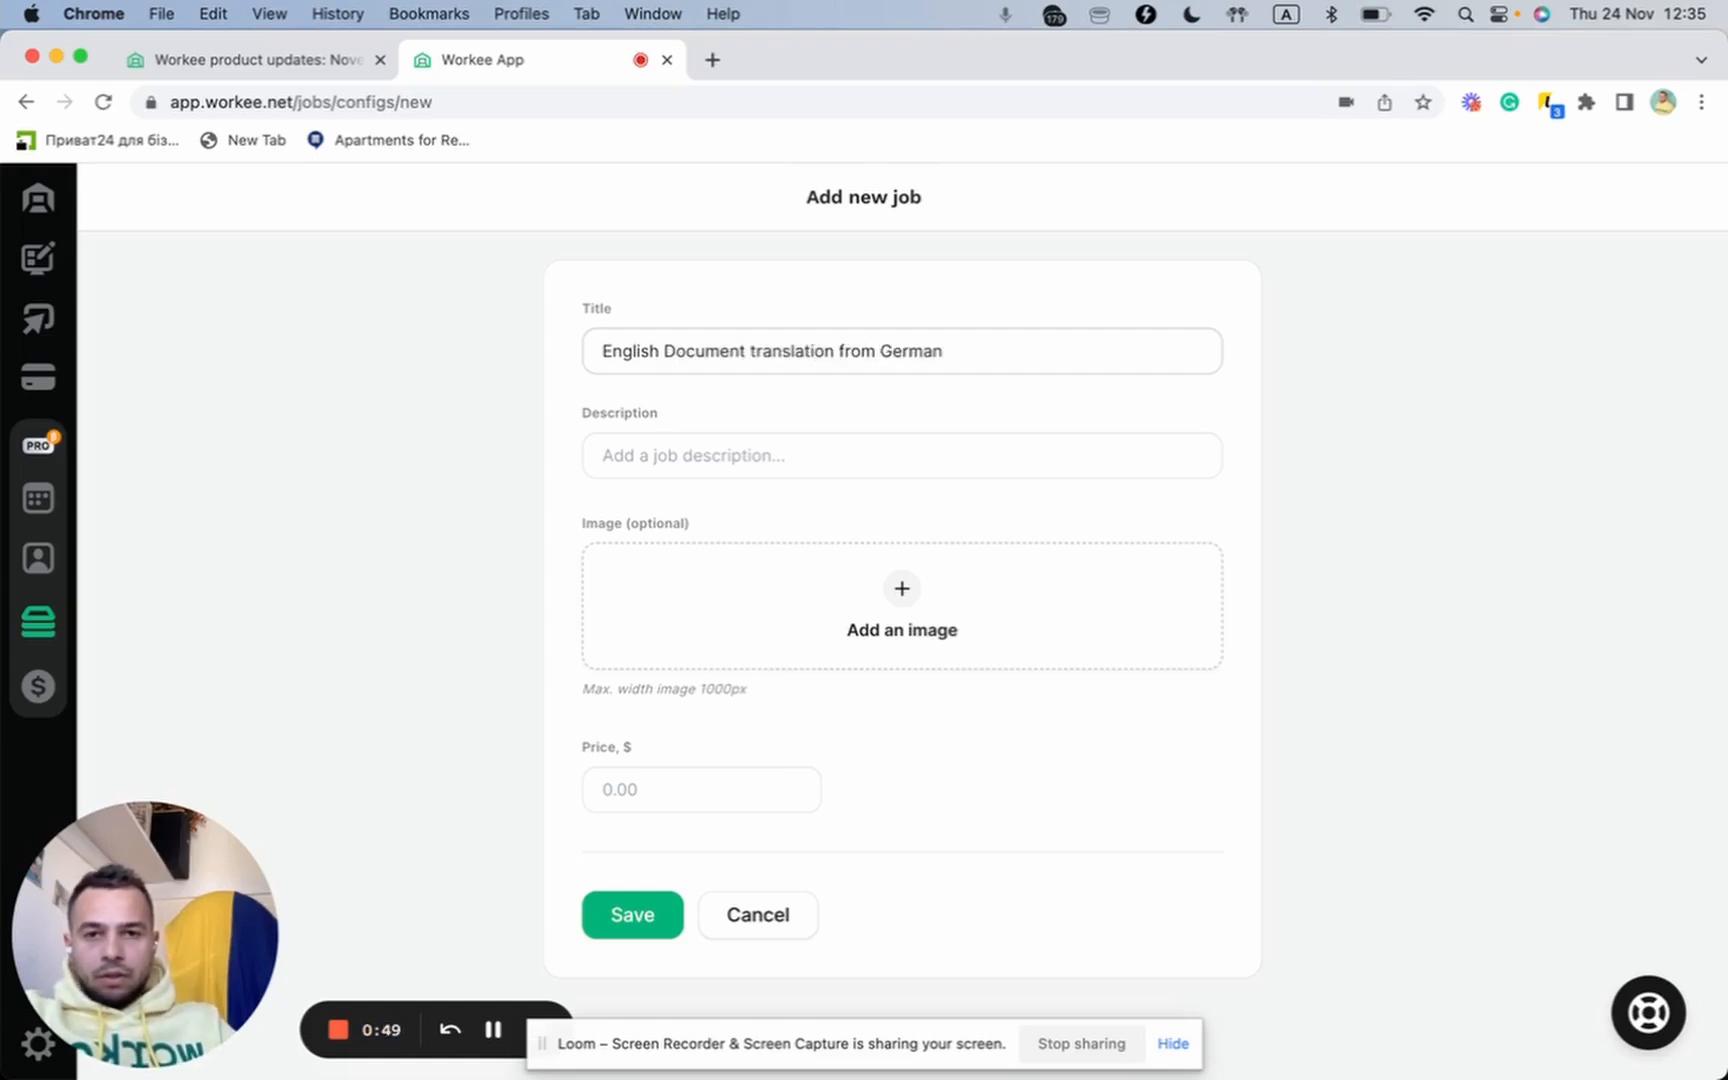
- Describe the job as "I'll translate a document of 10 pages from German to English. I'm a native speaker and my services are having high quality."
{"action": "left_click", "coordinate": [803, 435]}
{"action": "type", "text": "I am"}
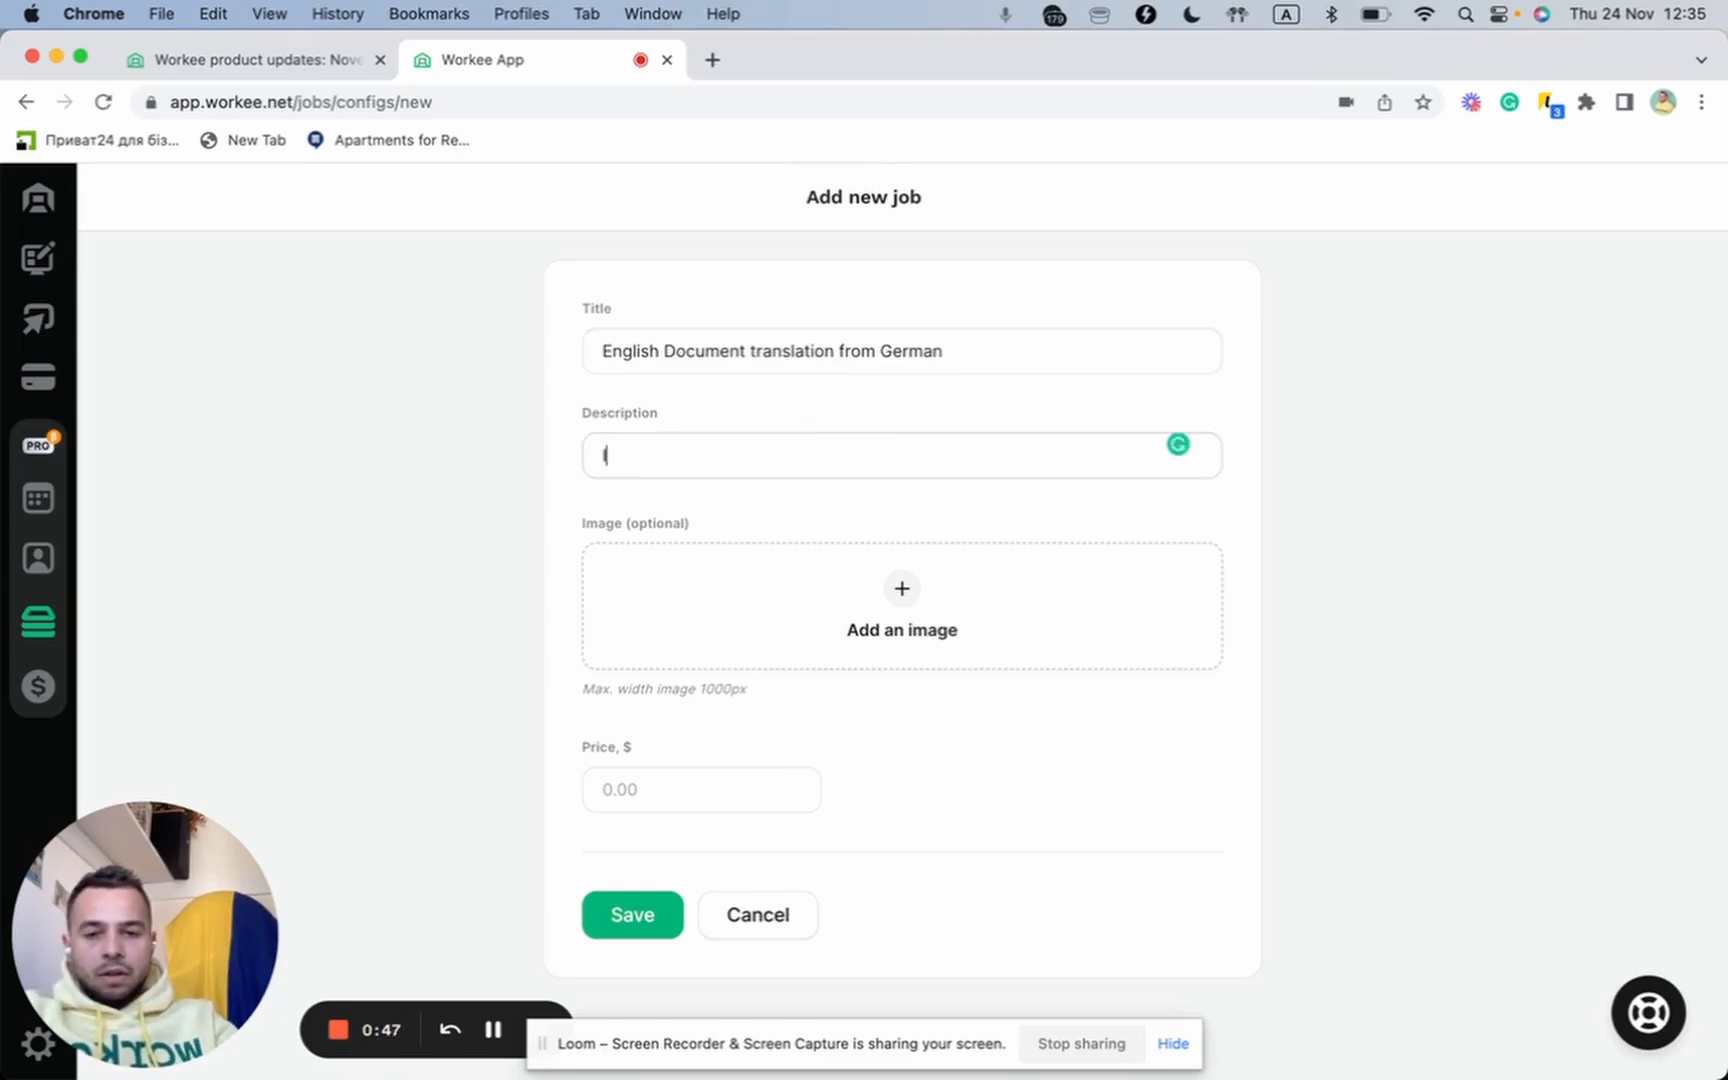
{"action": "key", "text": "BackSpace"}
{"action": "key", "text": "BackSpace"}
{"action": "key", "text": "BackSpace"}
{"action": "key", "text": "BackSpace"}
{"action": "type", "text": "I'll t"}
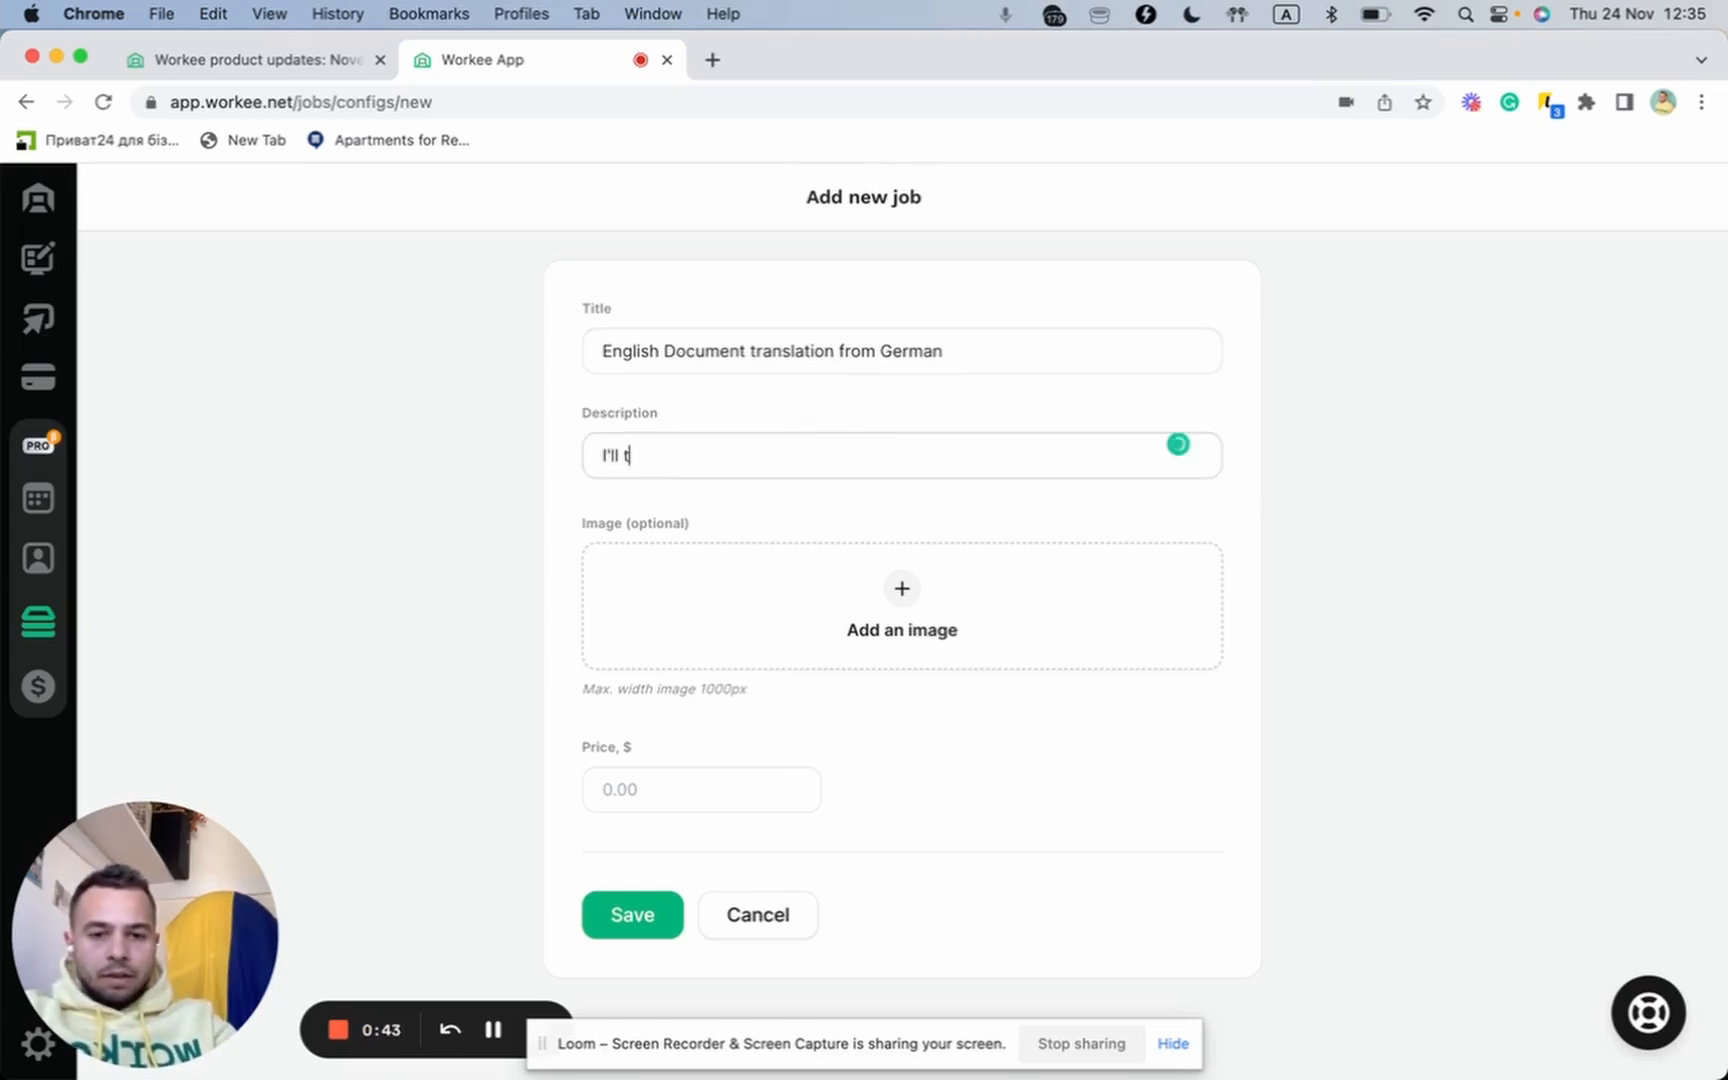
{"action": "type", "text": "ransalte a document of 10 pages from German t"}
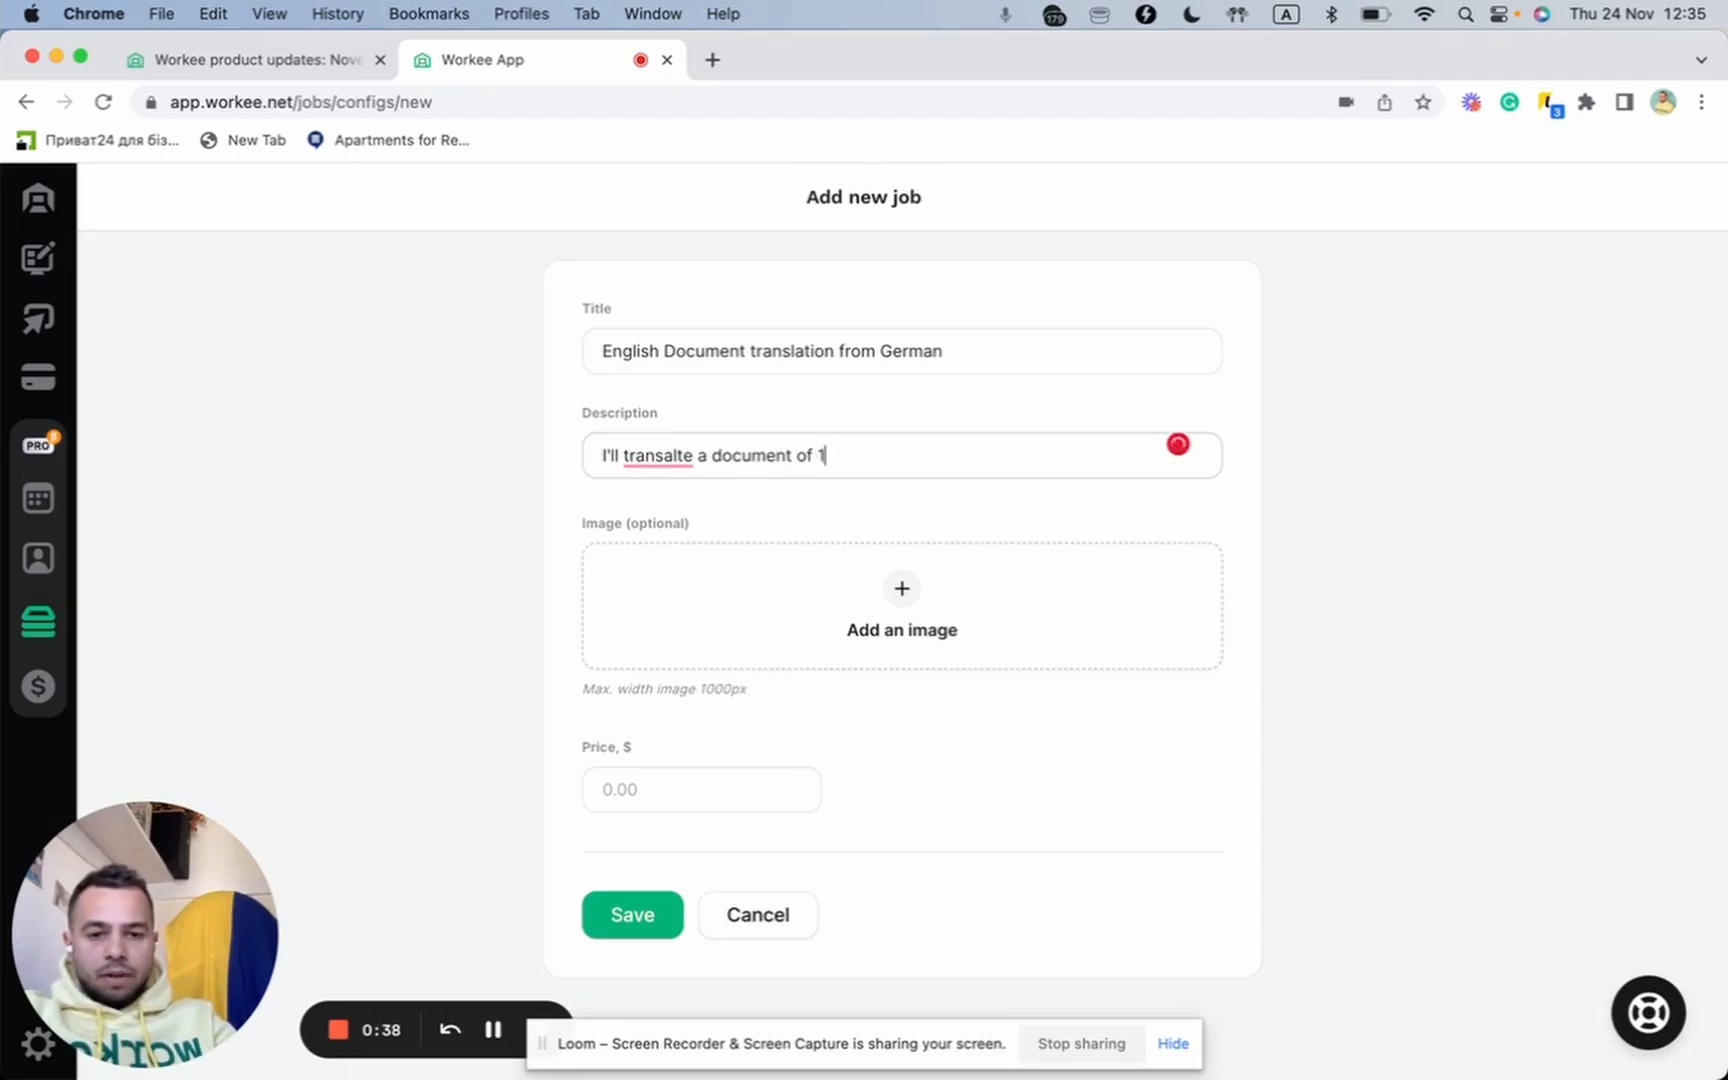
{"action": "type", "text": "o"}
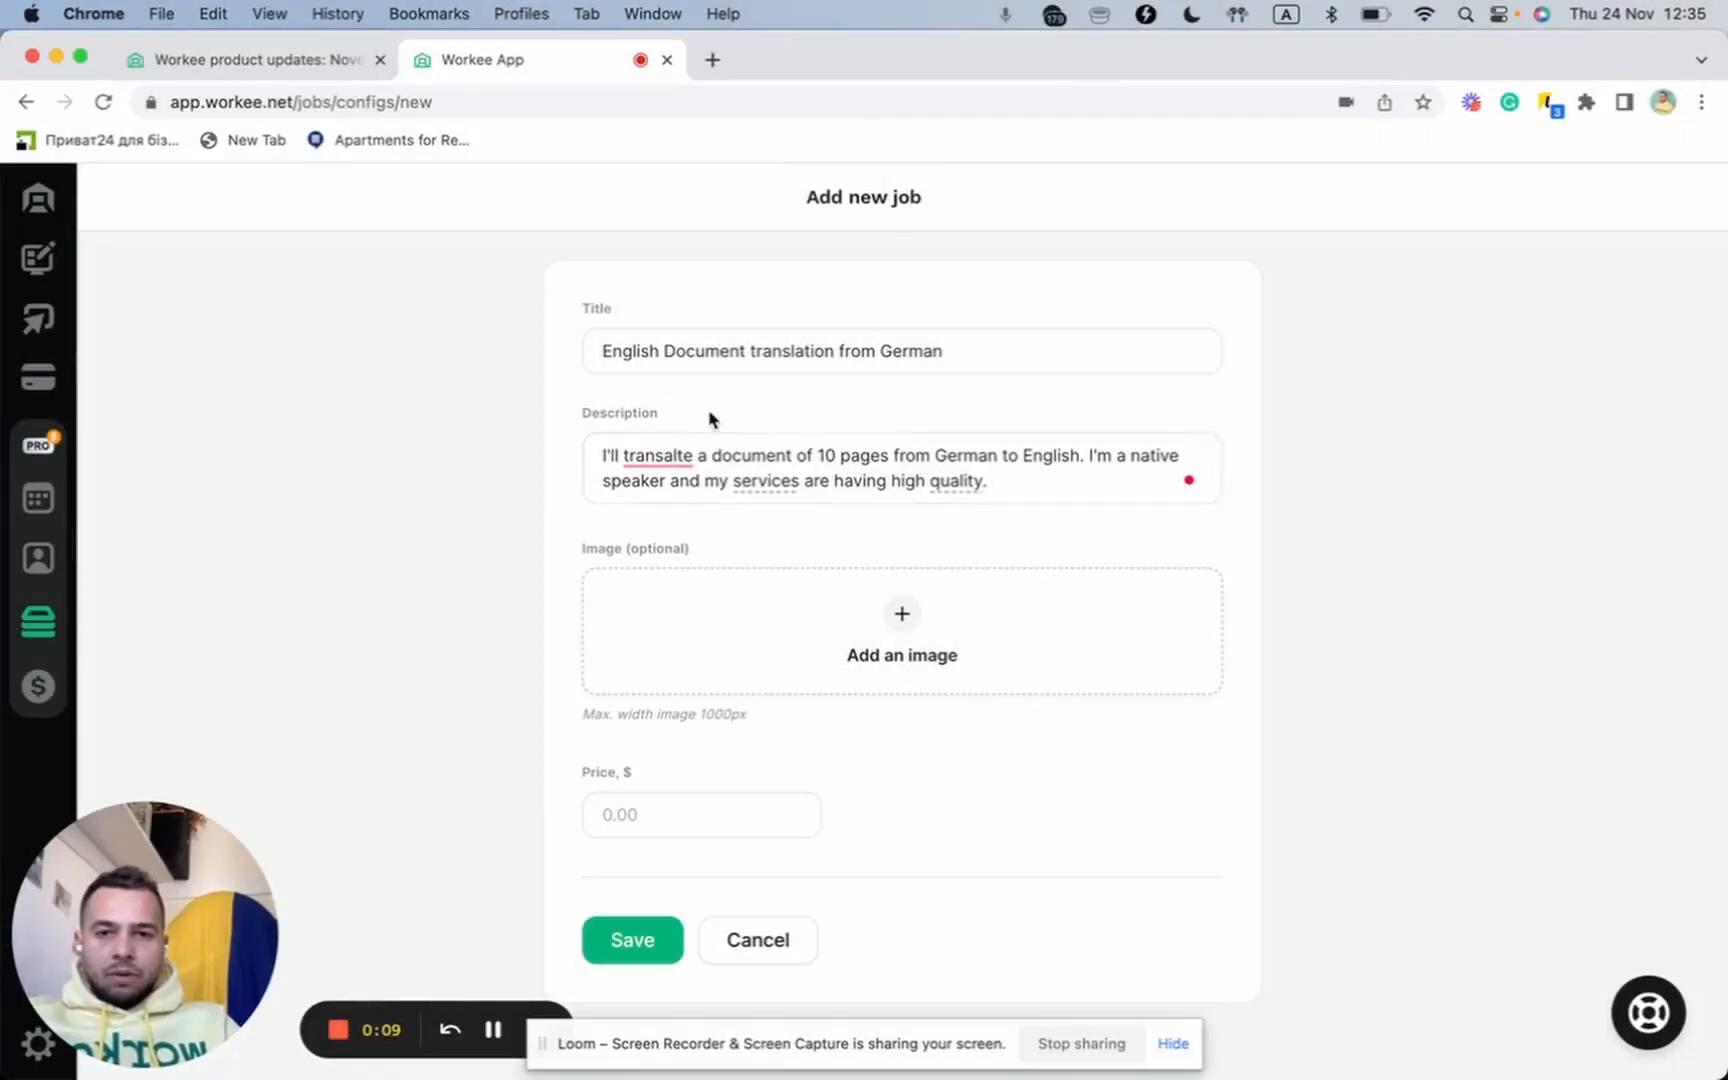
{"action": "left_click", "coordinate": [668, 455]}
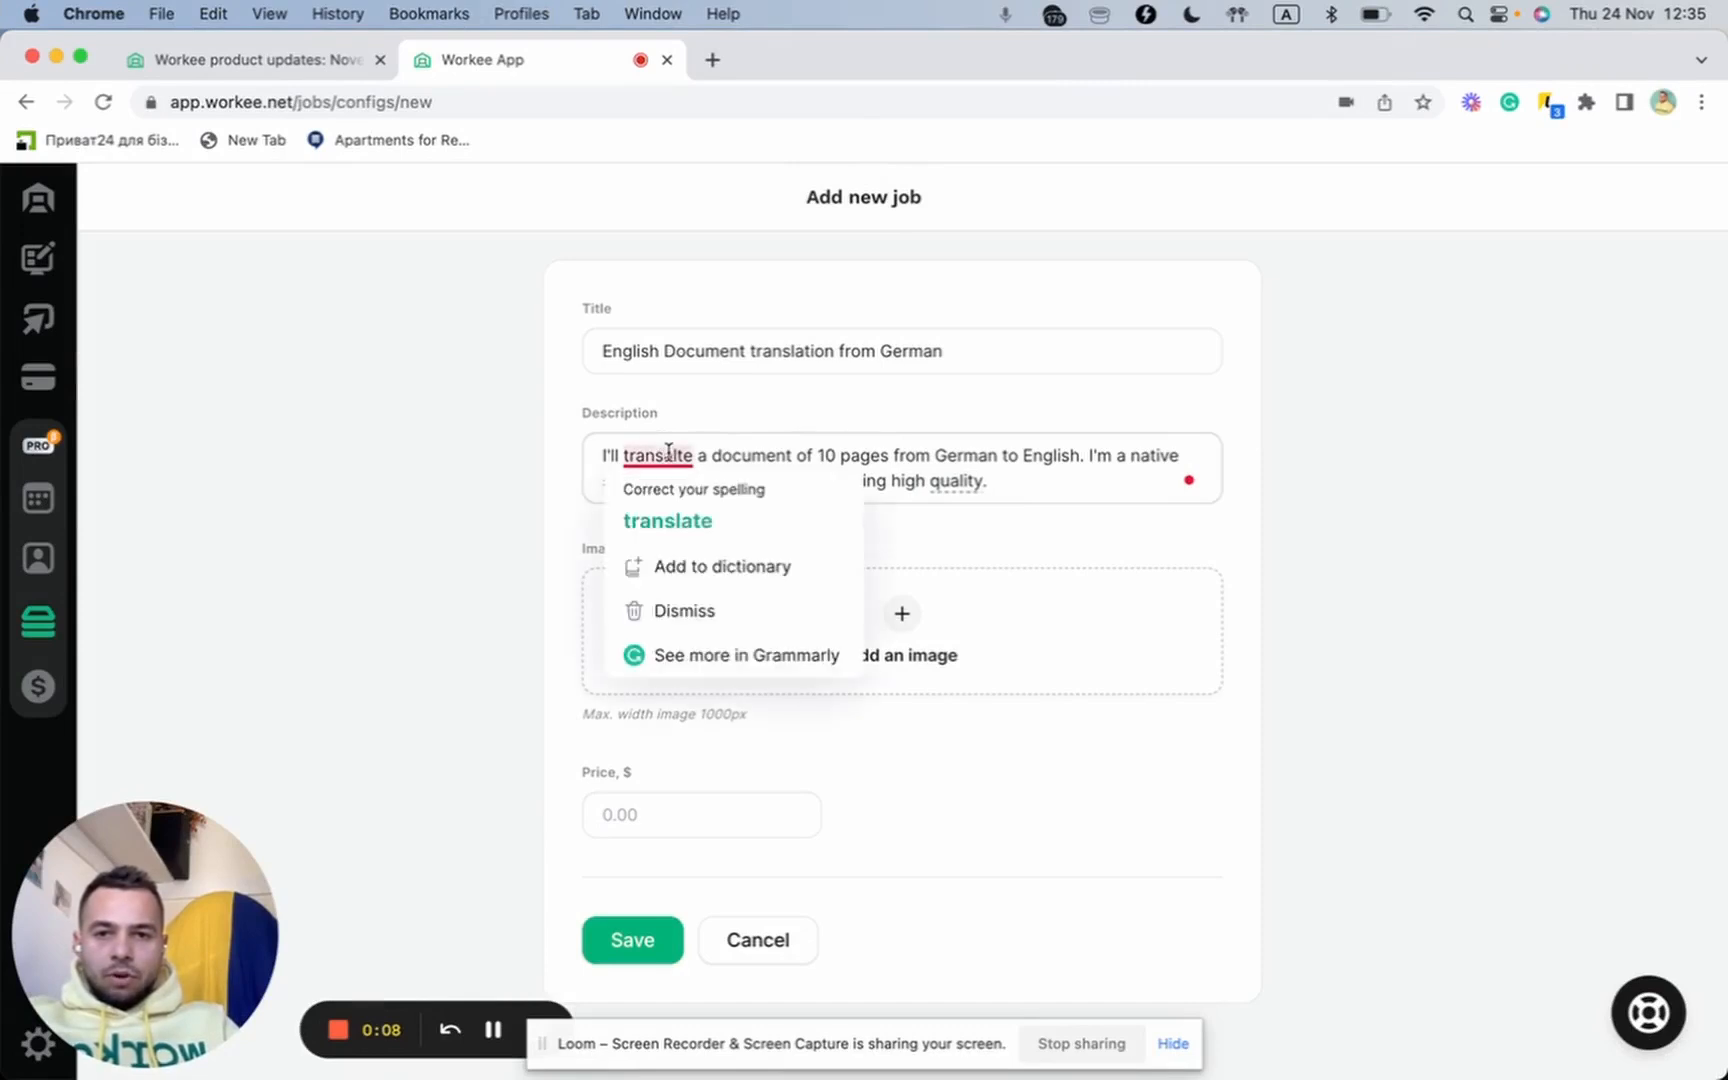
{"action": "left_click", "coordinate": [668, 520]}
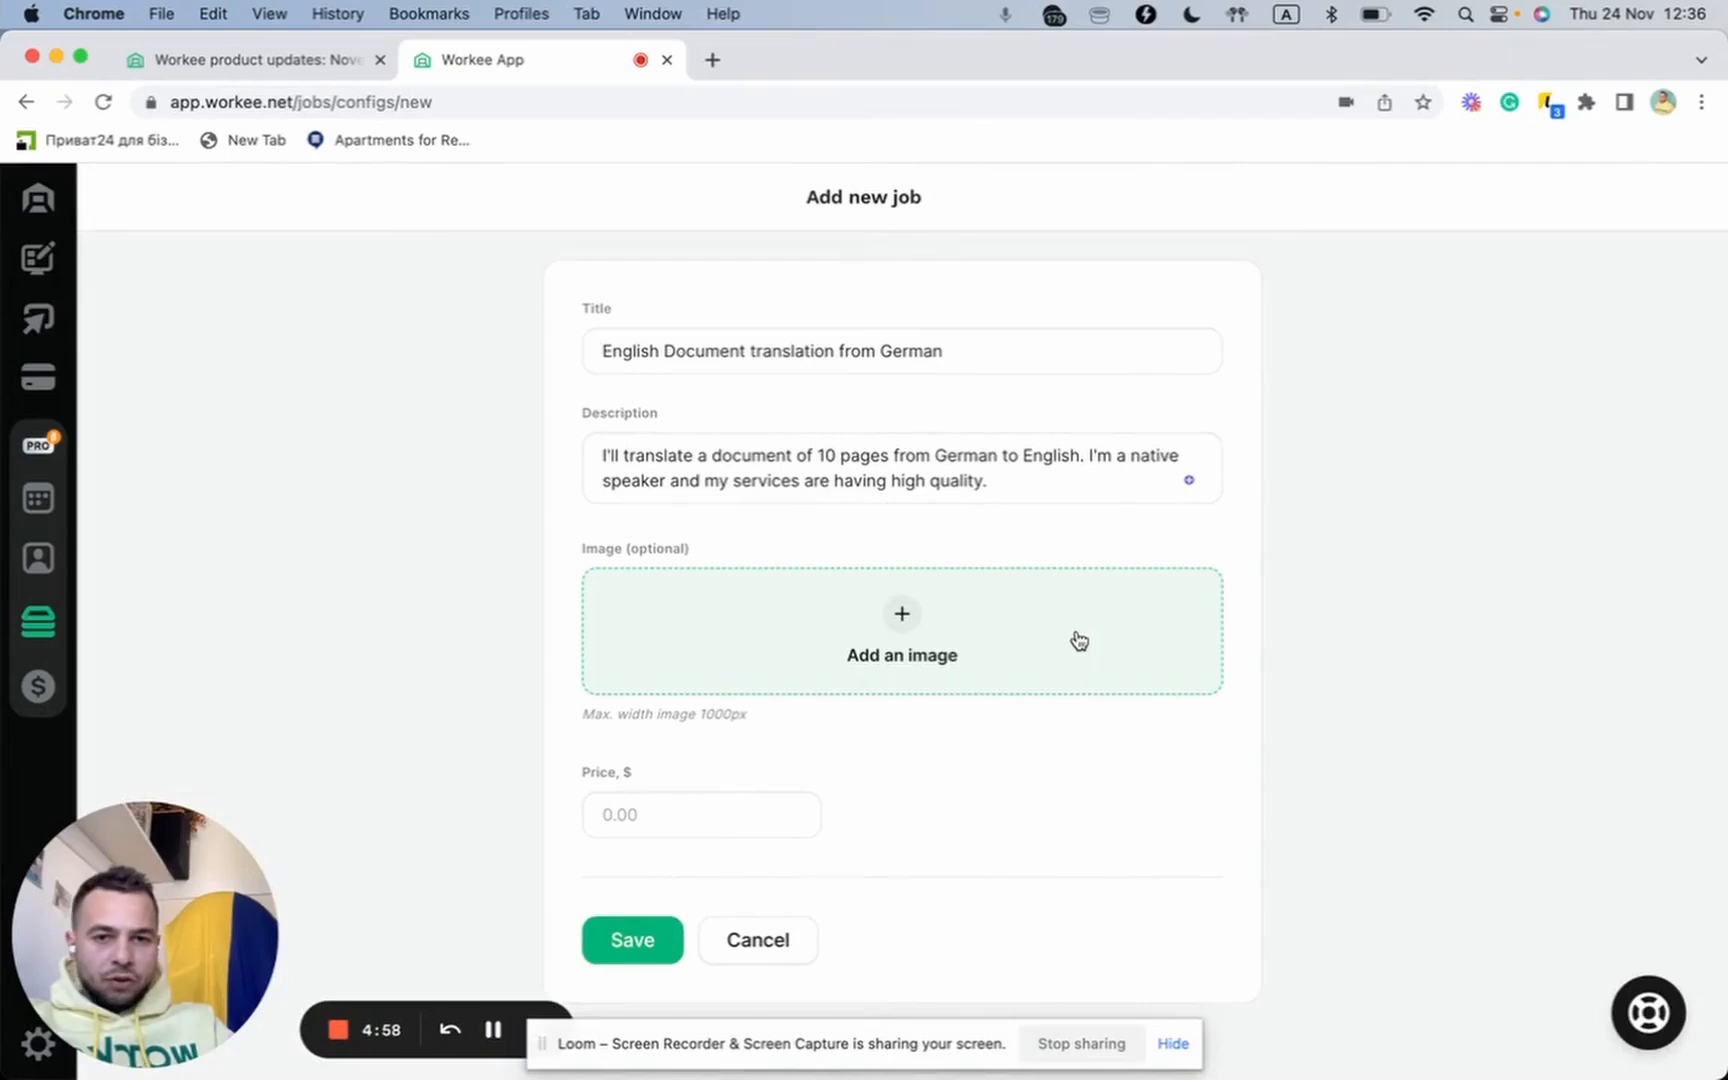
- Add the image "1 doc translation.jpeg" to the job and save it with a price of $50
{"action": "left_click", "coordinate": [1079, 641]}
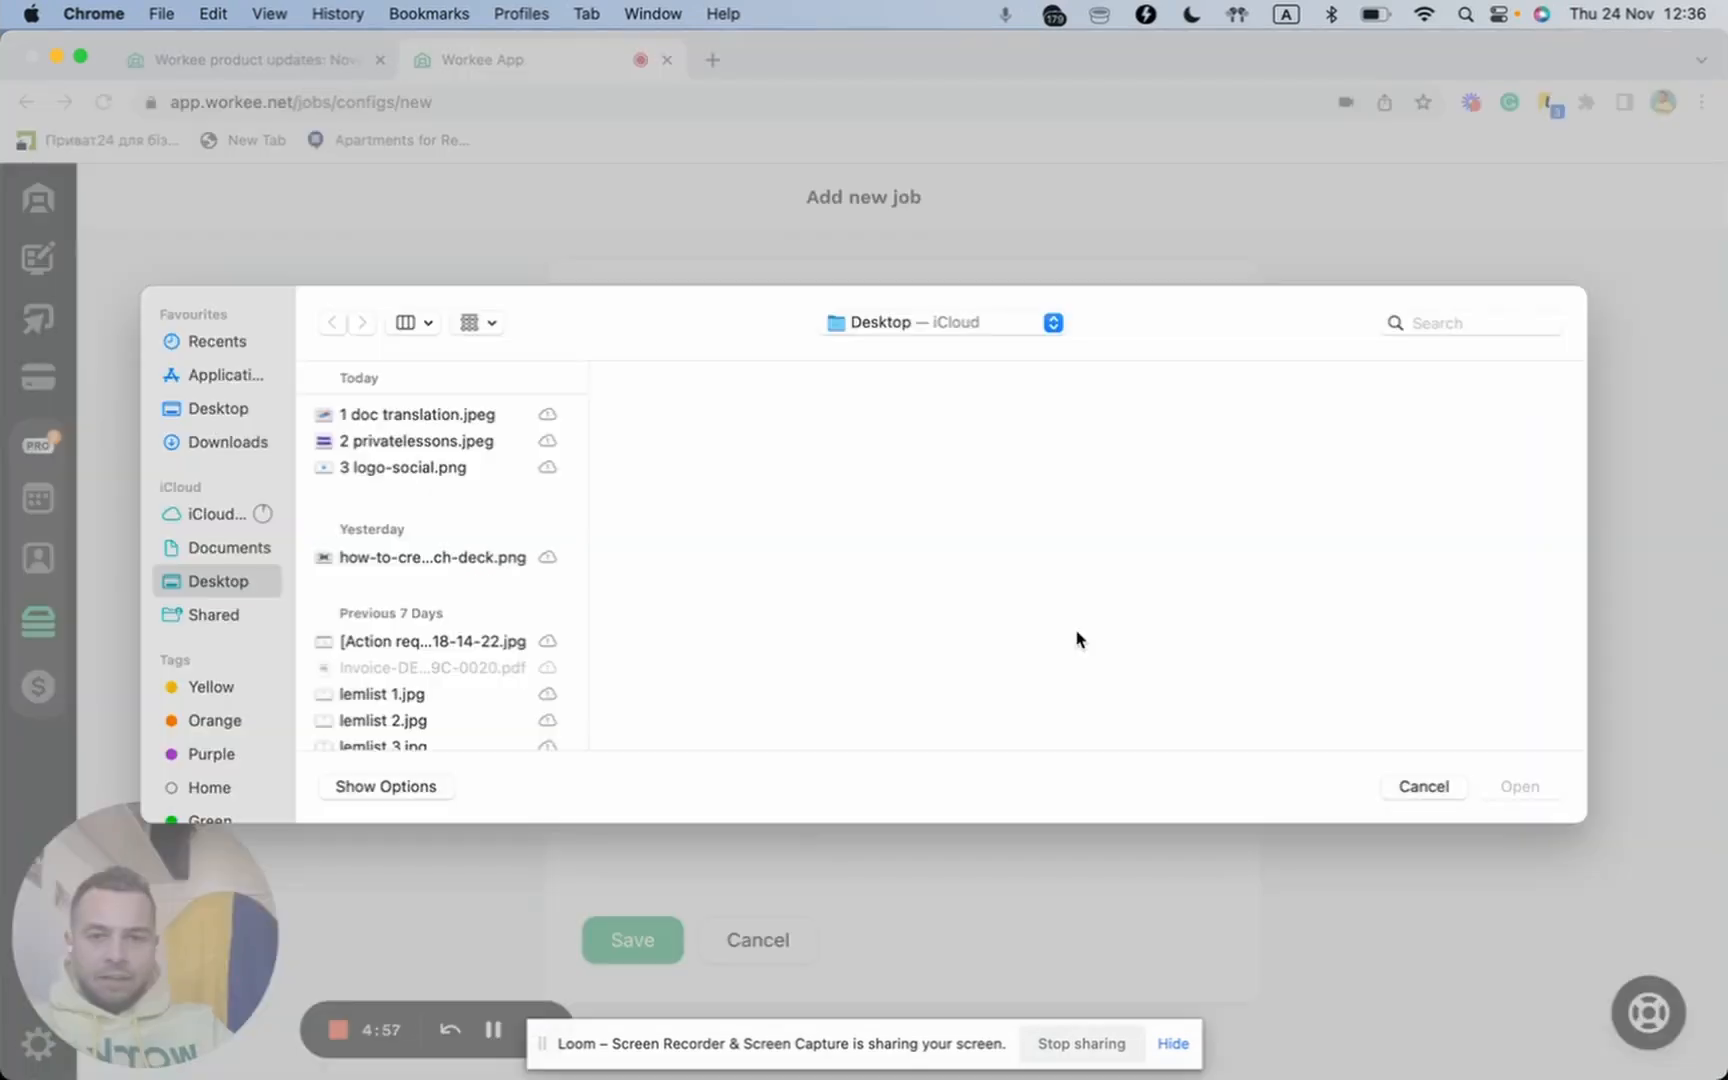
{"action": "left_click", "coordinate": [393, 420]}
{"action": "double_click", "coordinate": [393, 425]}
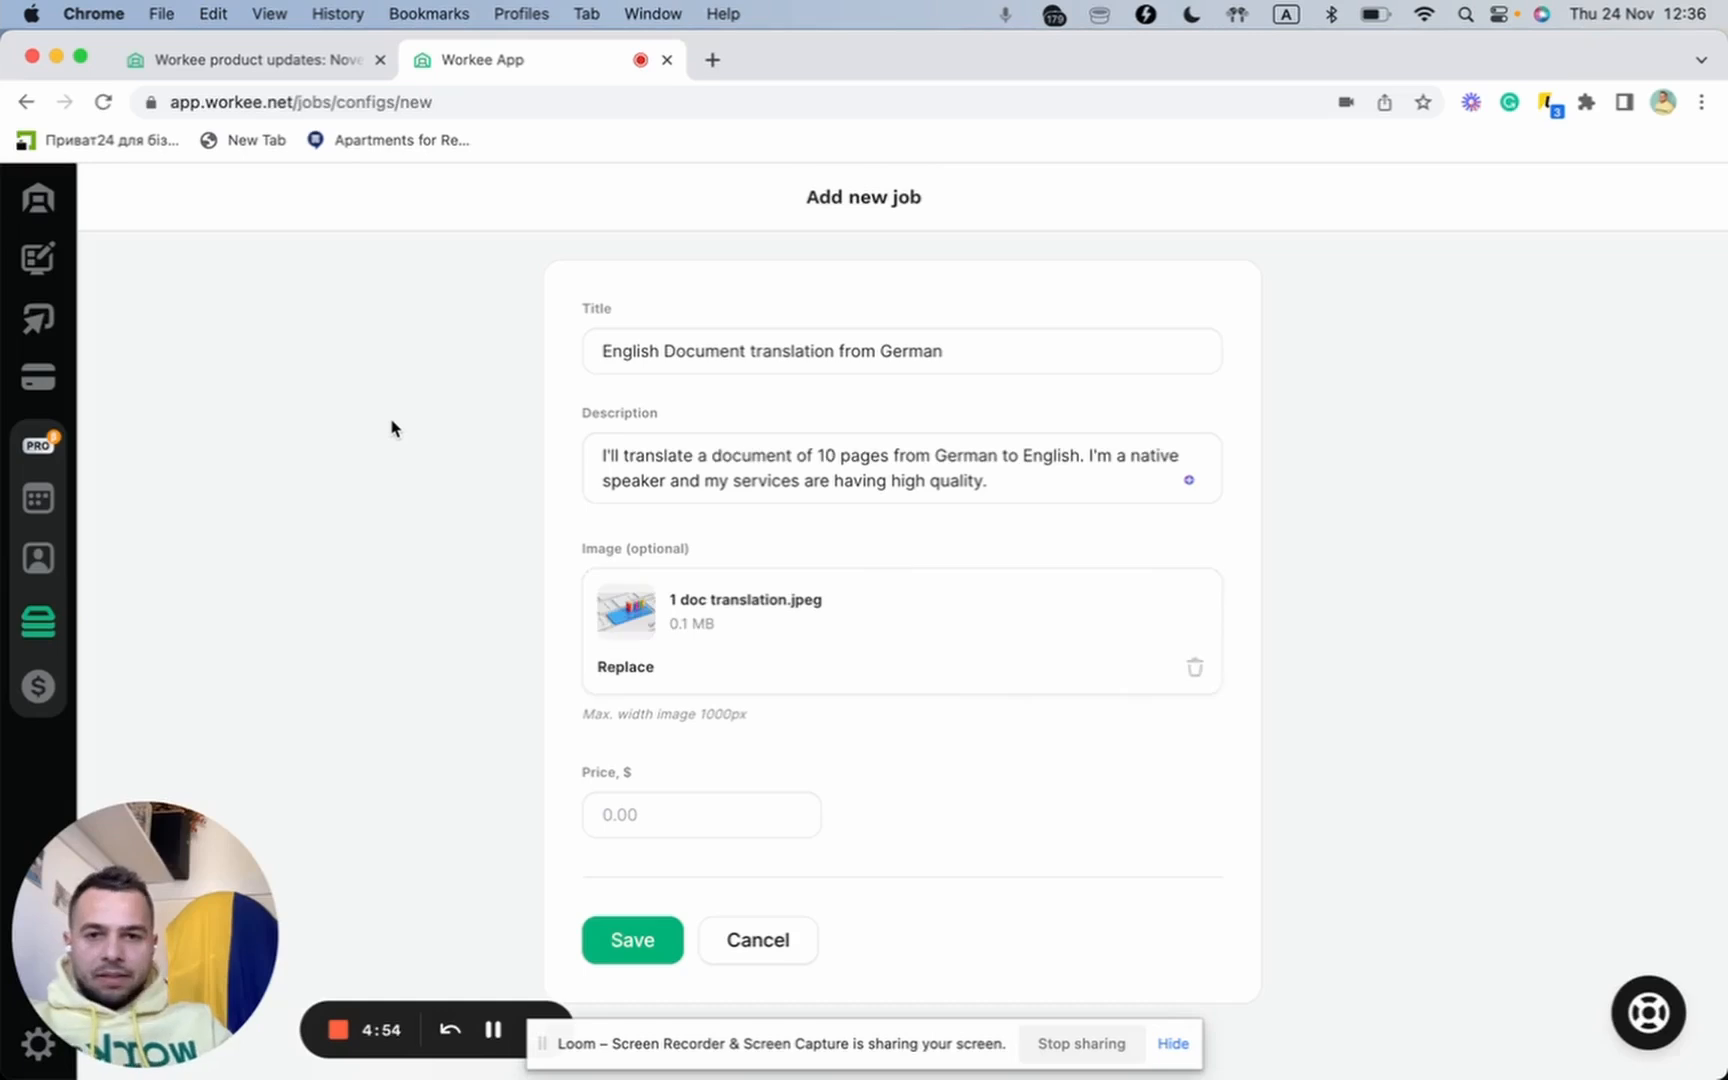
{"action": "left_click", "coordinate": [603, 828]}
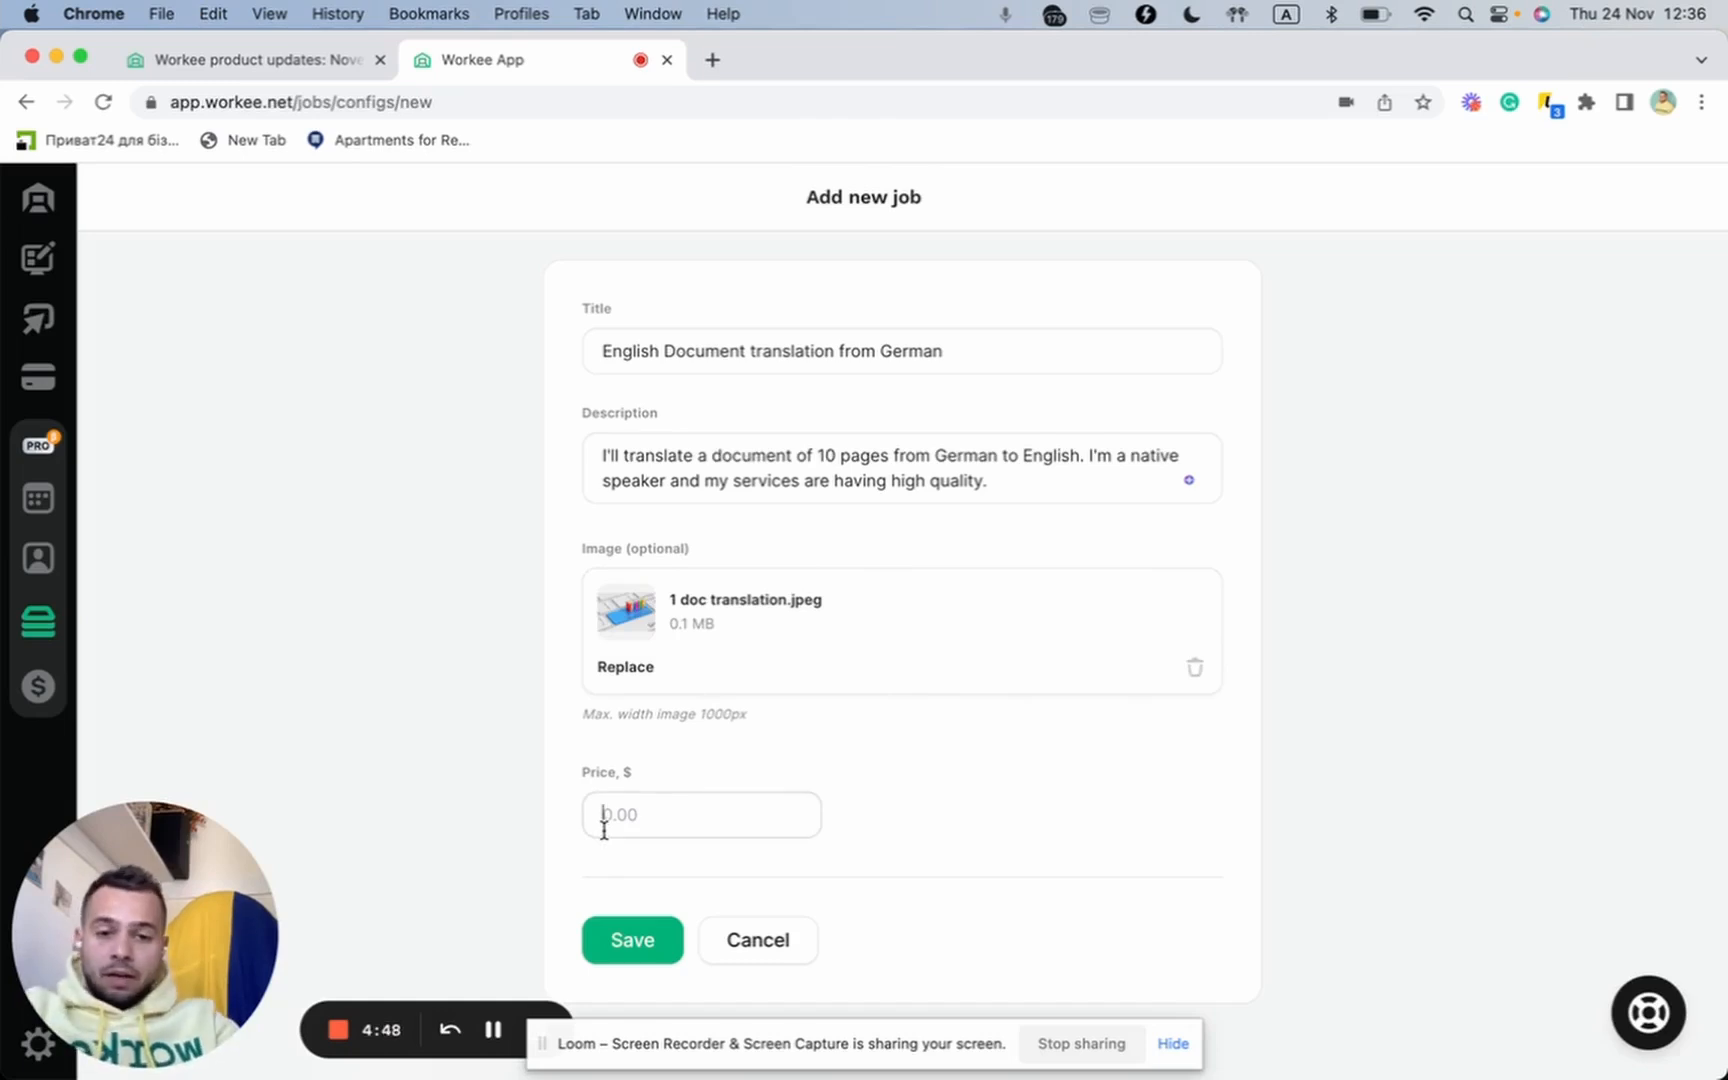
{"action": "type", "text": "50"}
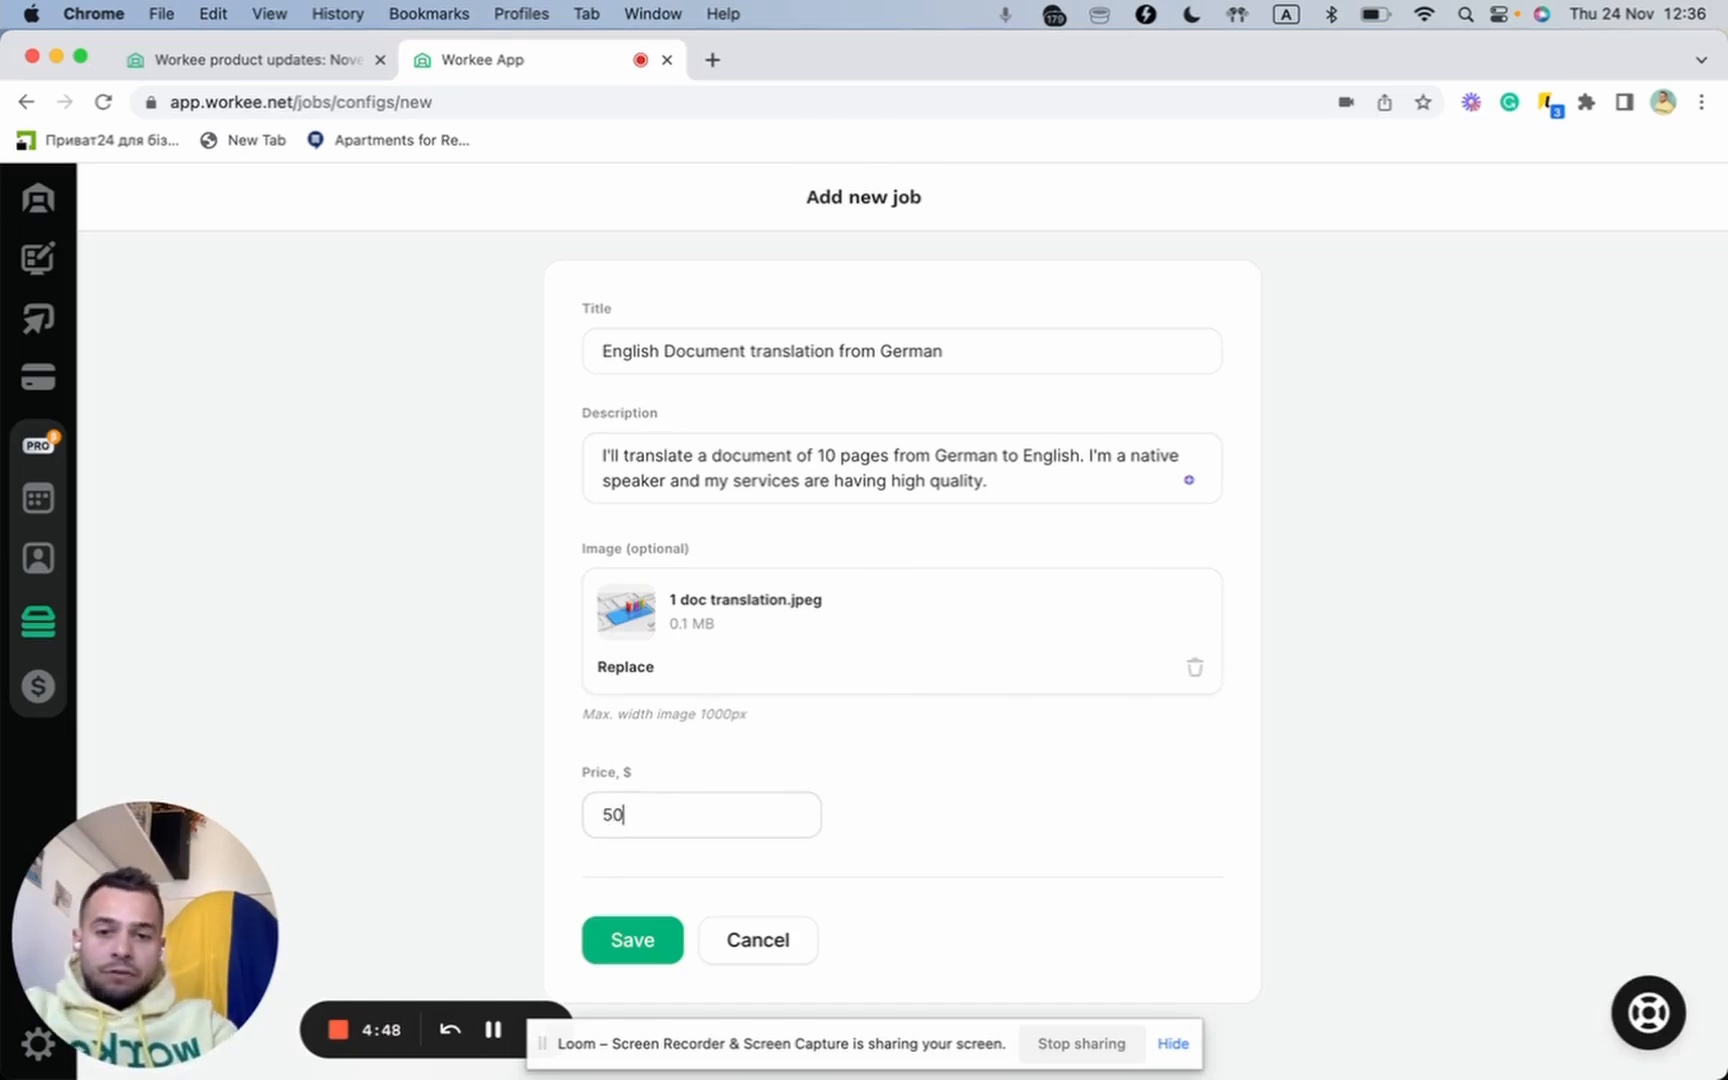
{"action": "left_click", "coordinate": [664, 951]}
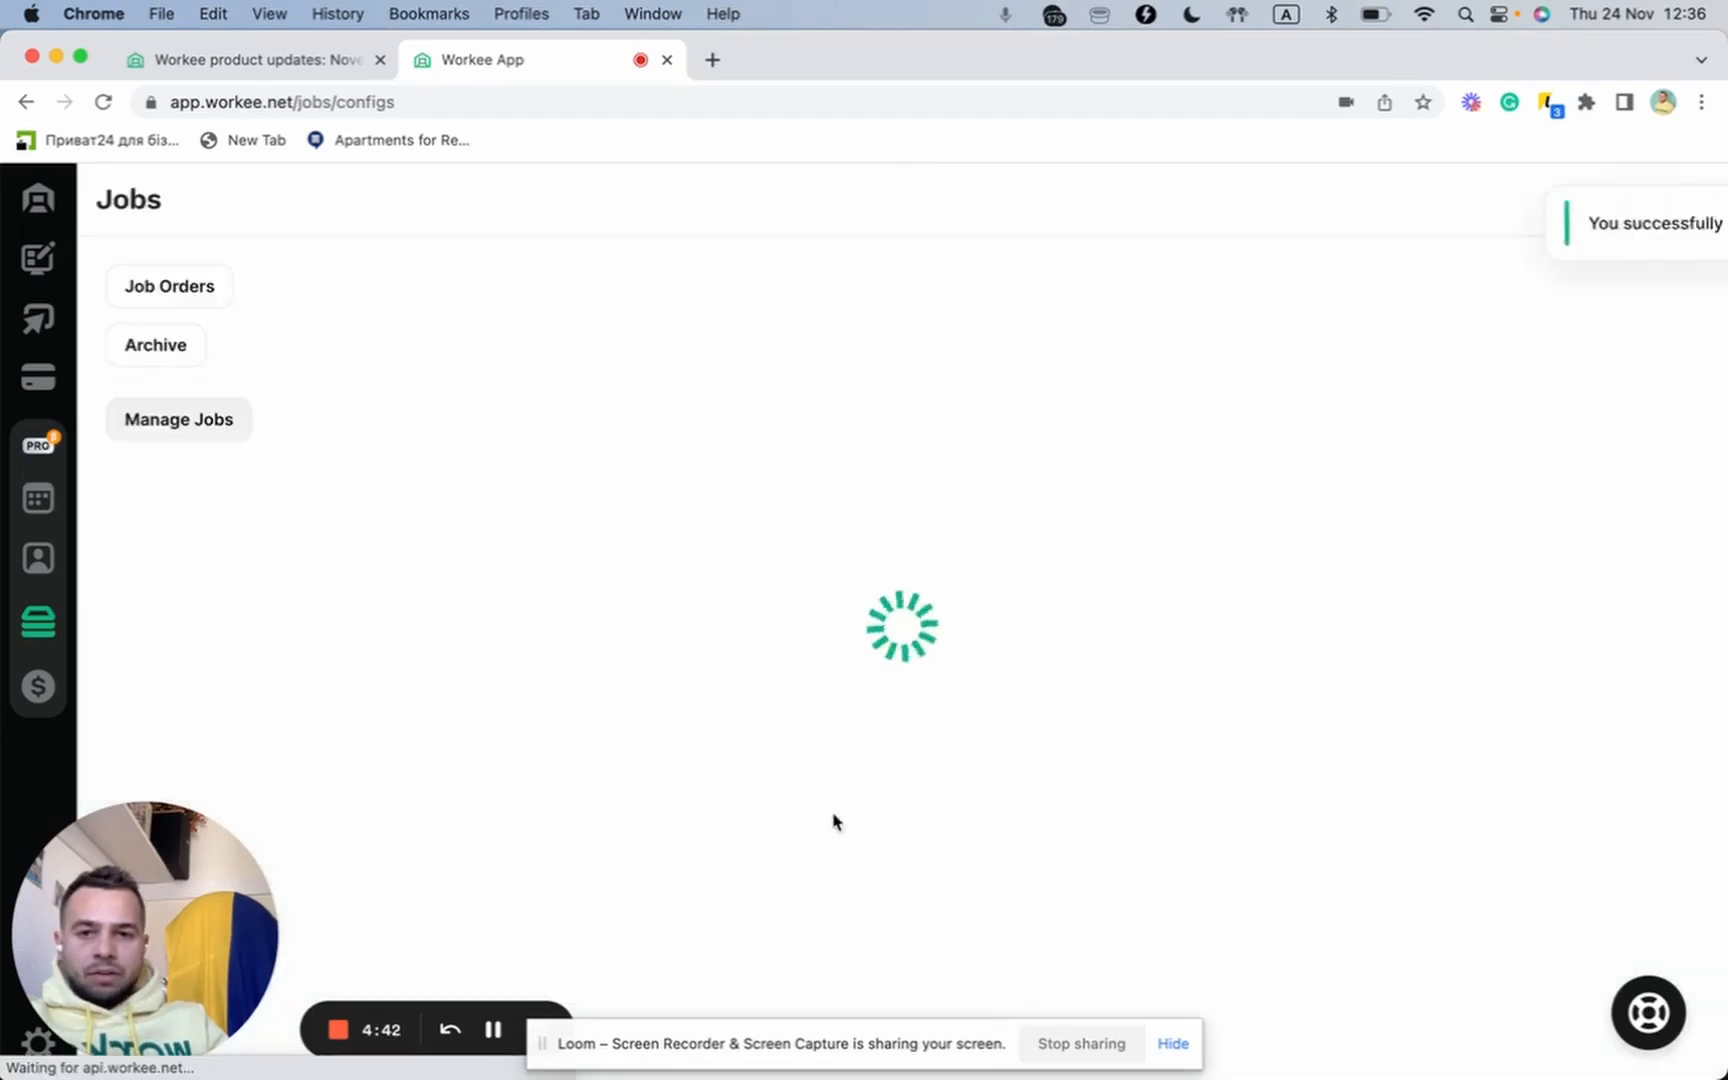
- Open the edit form of the English Document translation job and return to the job list without changing anything
{"action": "scroll", "coordinate": [1068, 990], "scroll_direction": "down", "scroll_amount": 3}
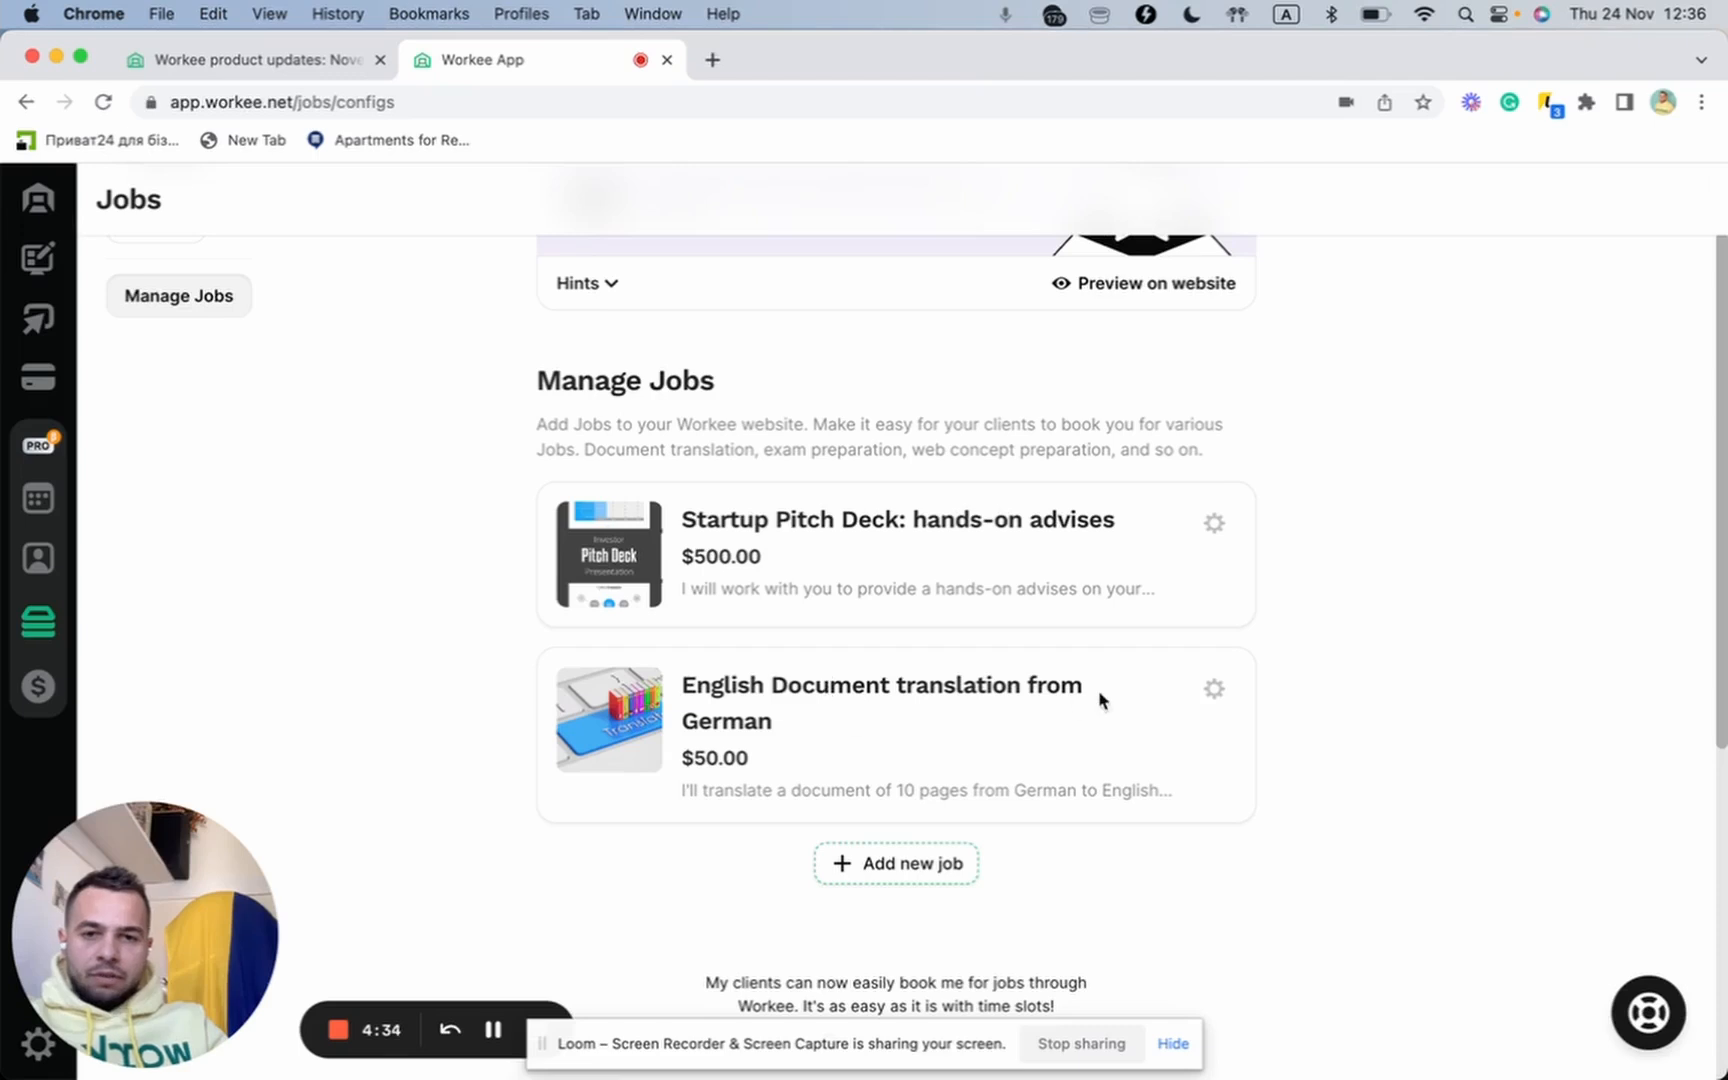
{"action": "left_click", "coordinate": [1214, 690]}
{"action": "left_click", "coordinate": [1142, 758]}
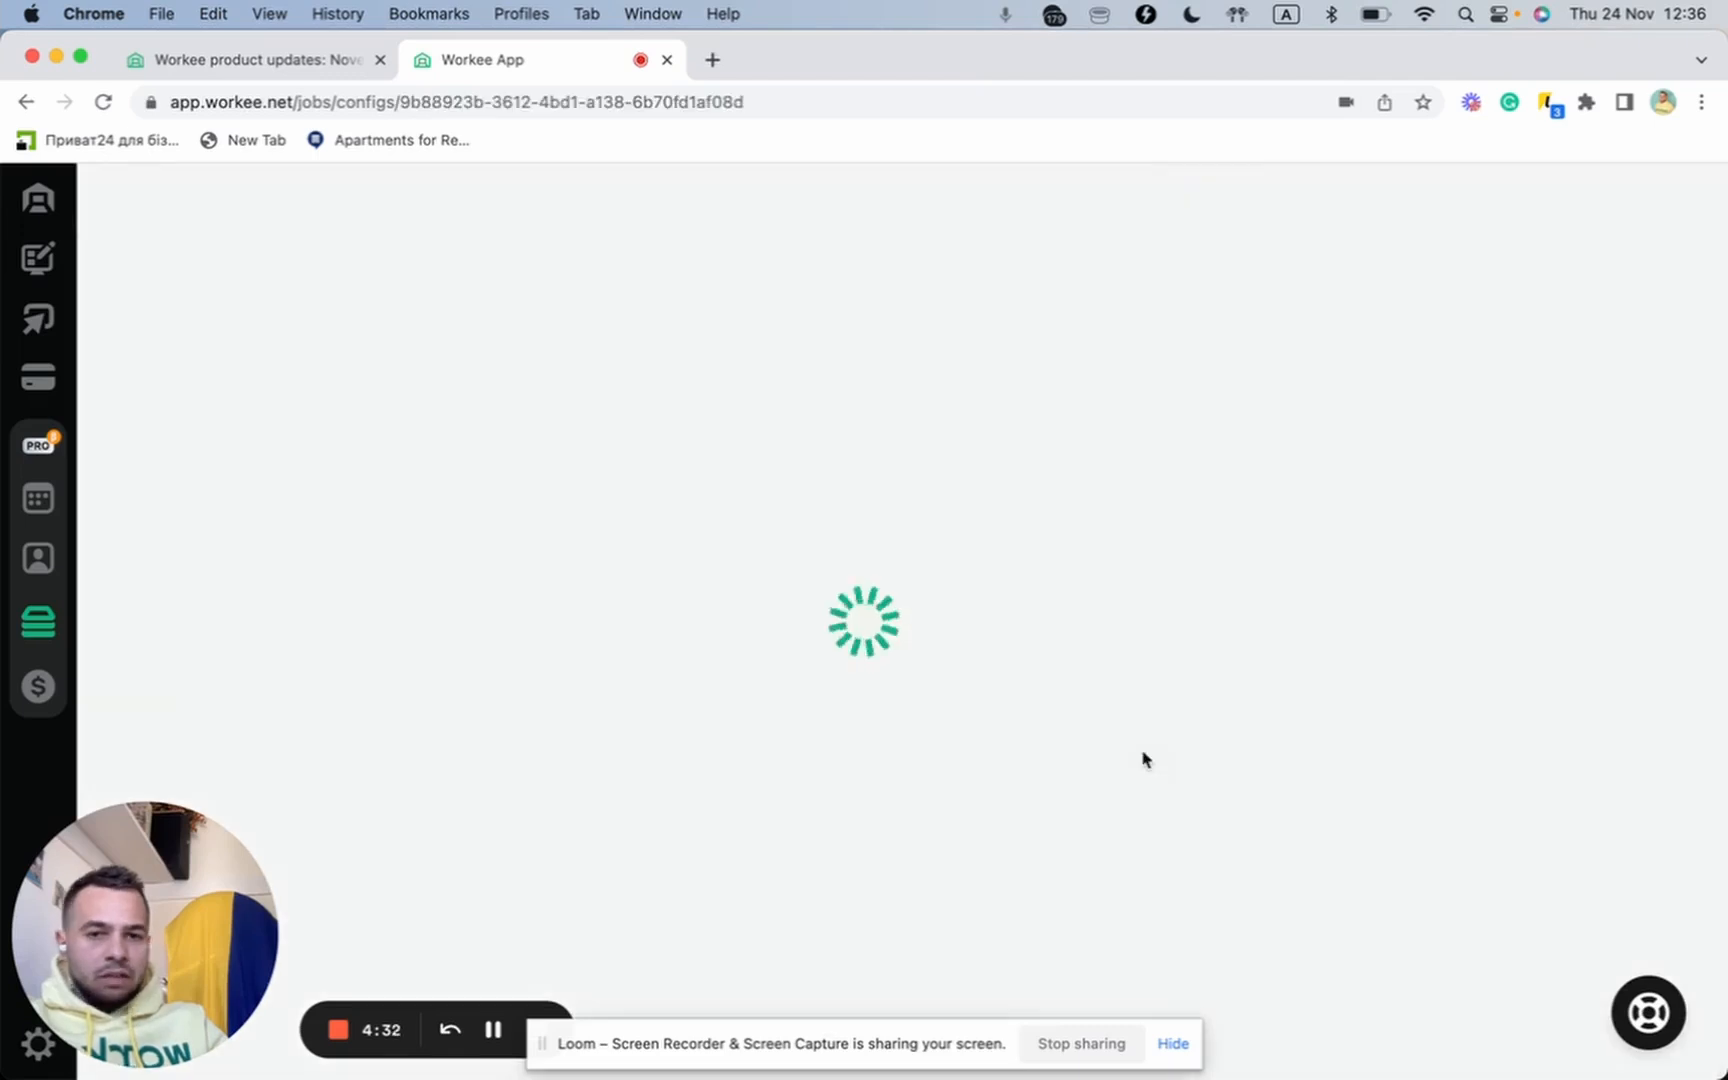
{"action": "left_click", "coordinate": [760, 947]}
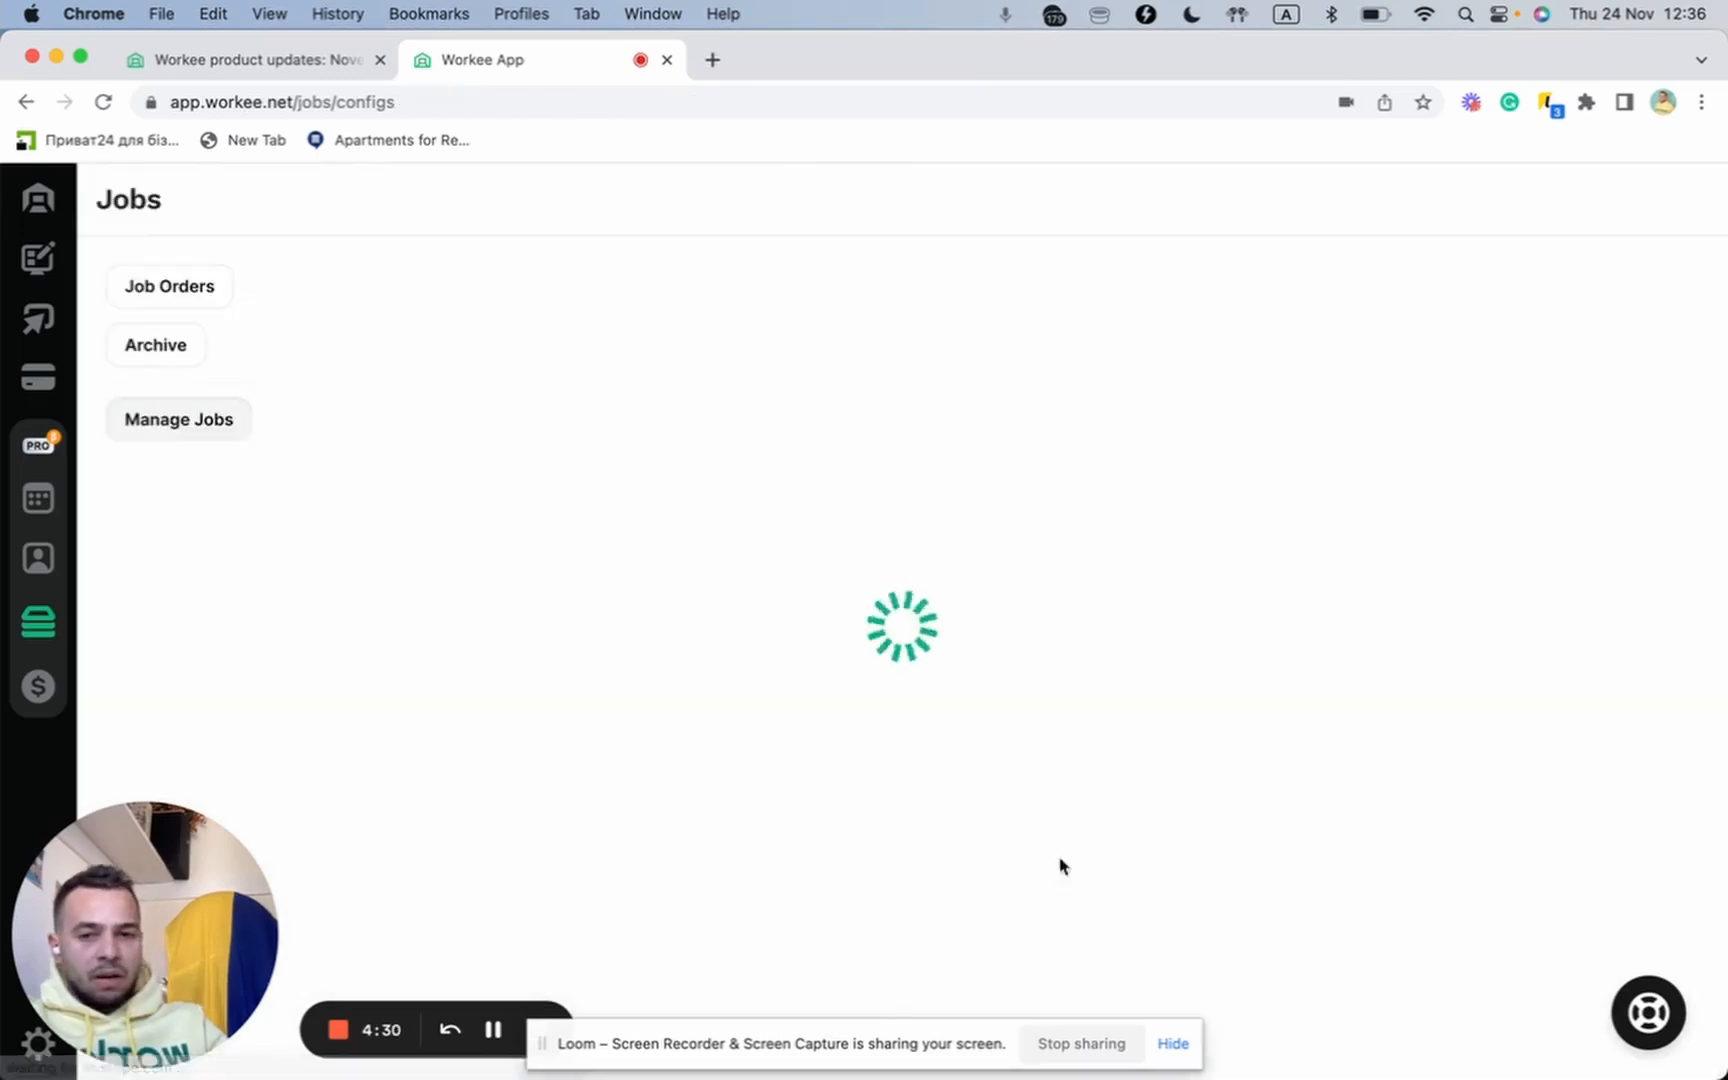
- Switch the English Document translation job off and back on
{"action": "left_click", "coordinate": [1216, 815]}
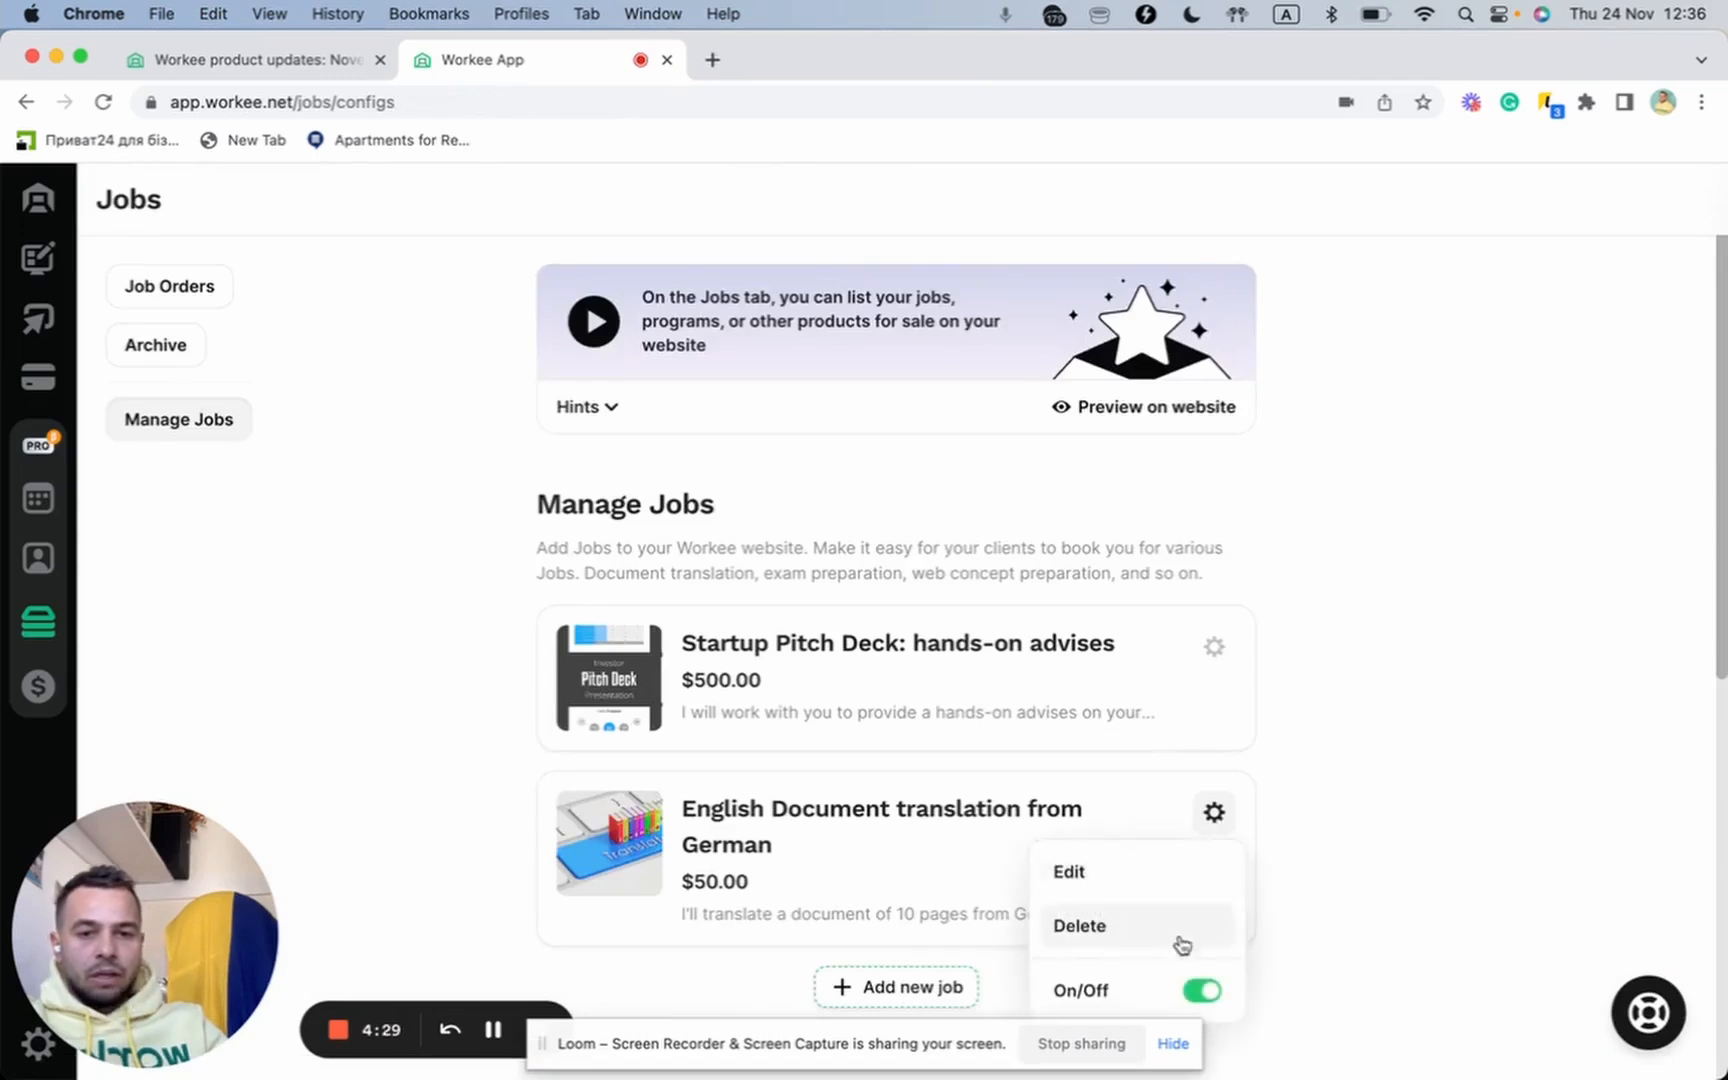
{"action": "left_click", "coordinate": [1203, 991]}
{"action": "left_click", "coordinate": [1216, 812]}
{"action": "left_click", "coordinate": [1208, 990]}
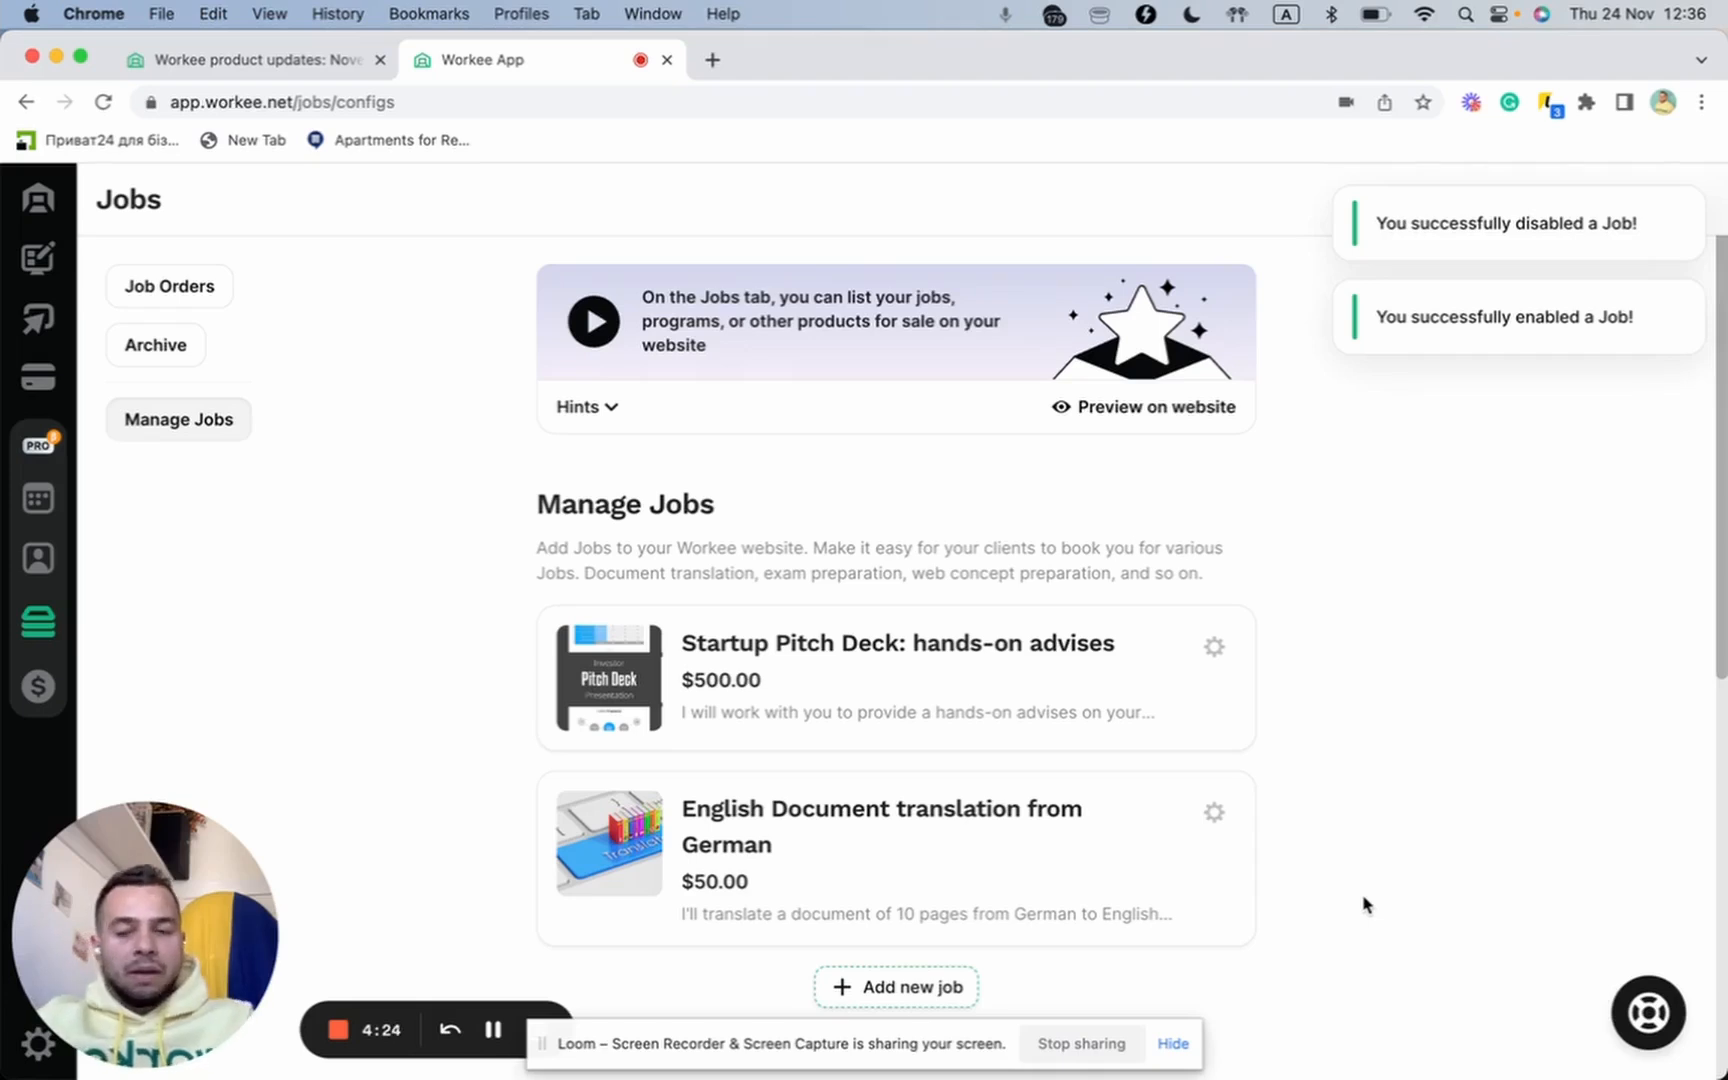
- View the payments page with the Stripe connection and return to the job management page
{"action": "scroll", "coordinate": [1365, 905], "scroll_direction": "down", "scroll_amount": 1}
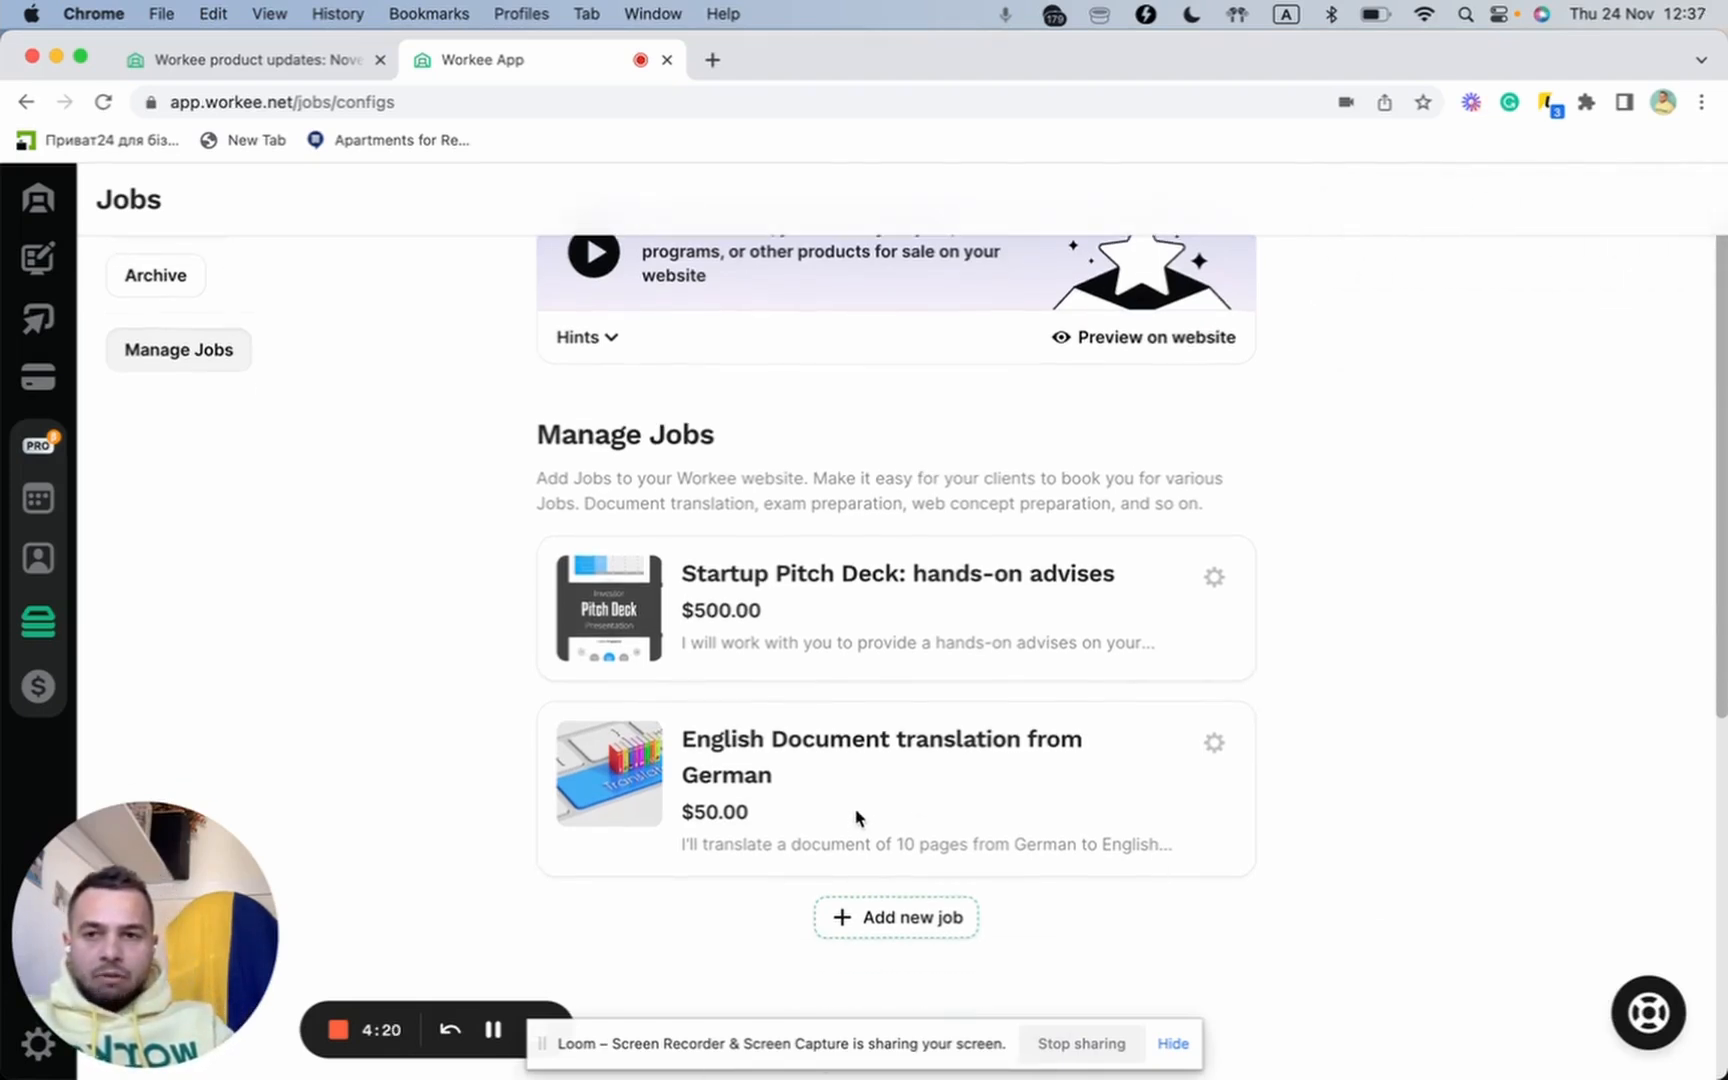
{"action": "left_click", "coordinate": [38, 382]}
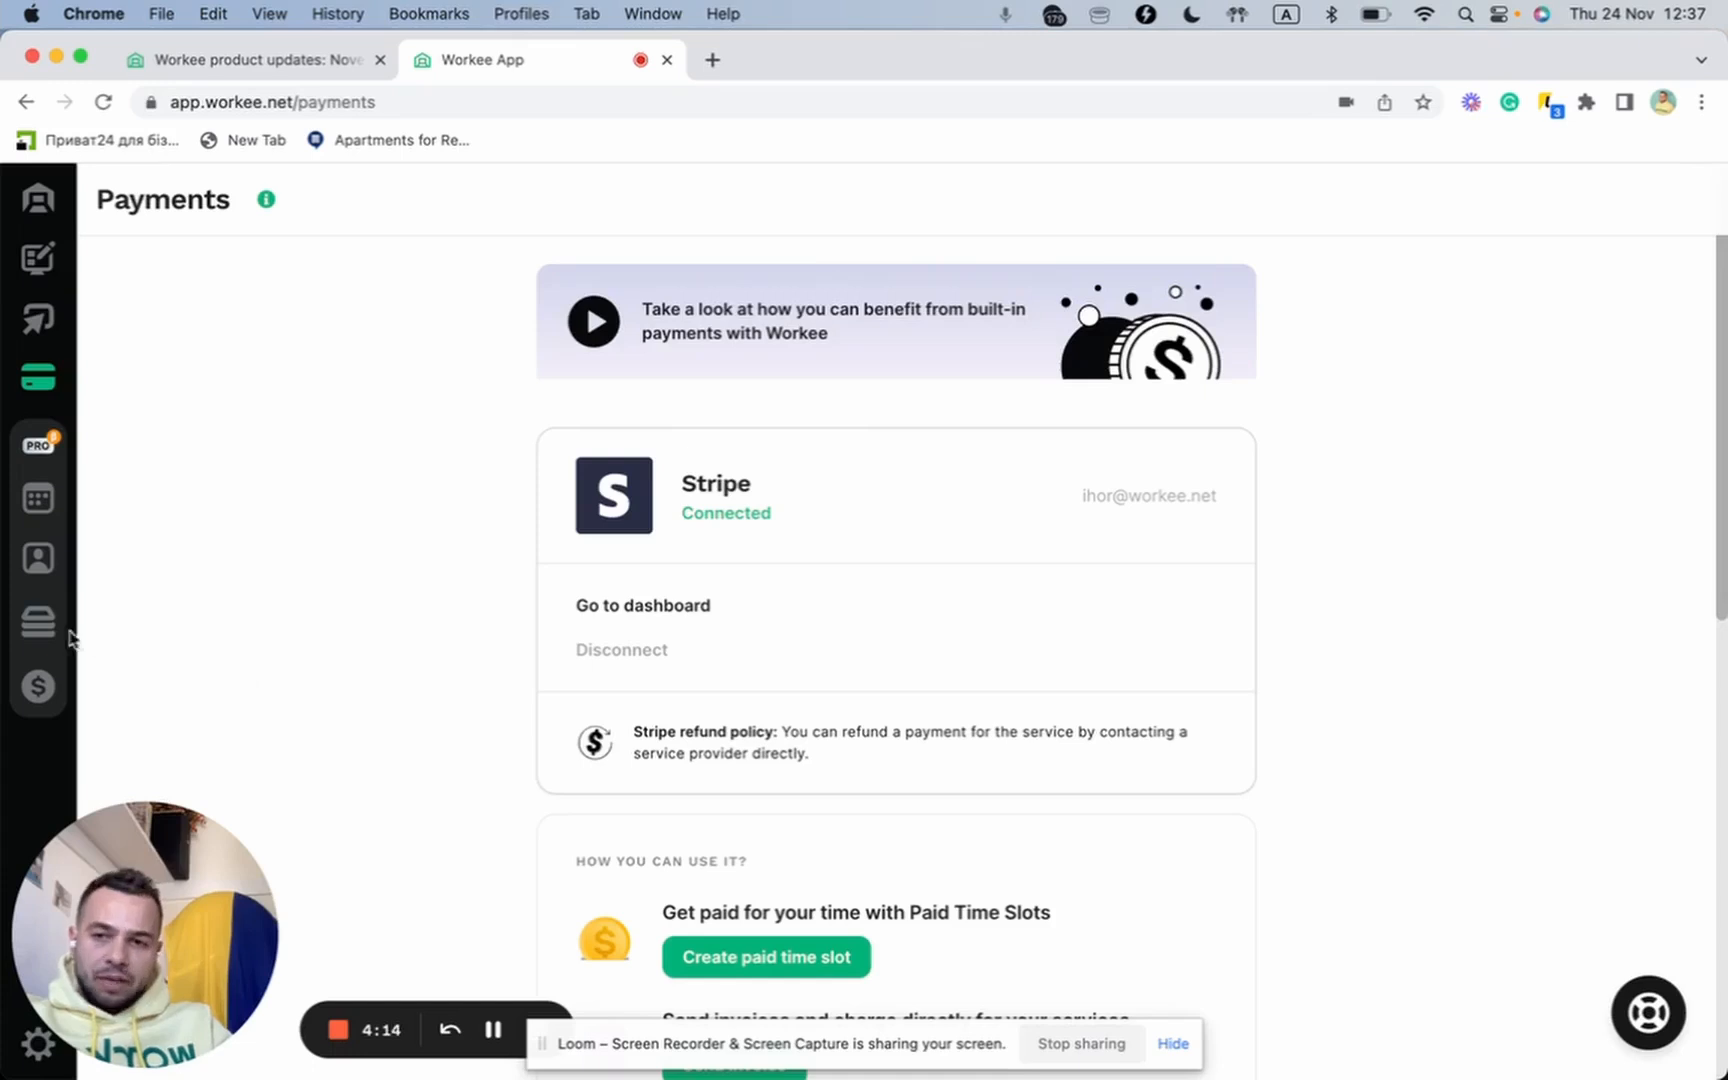
{"action": "left_click", "coordinate": [38, 621]}
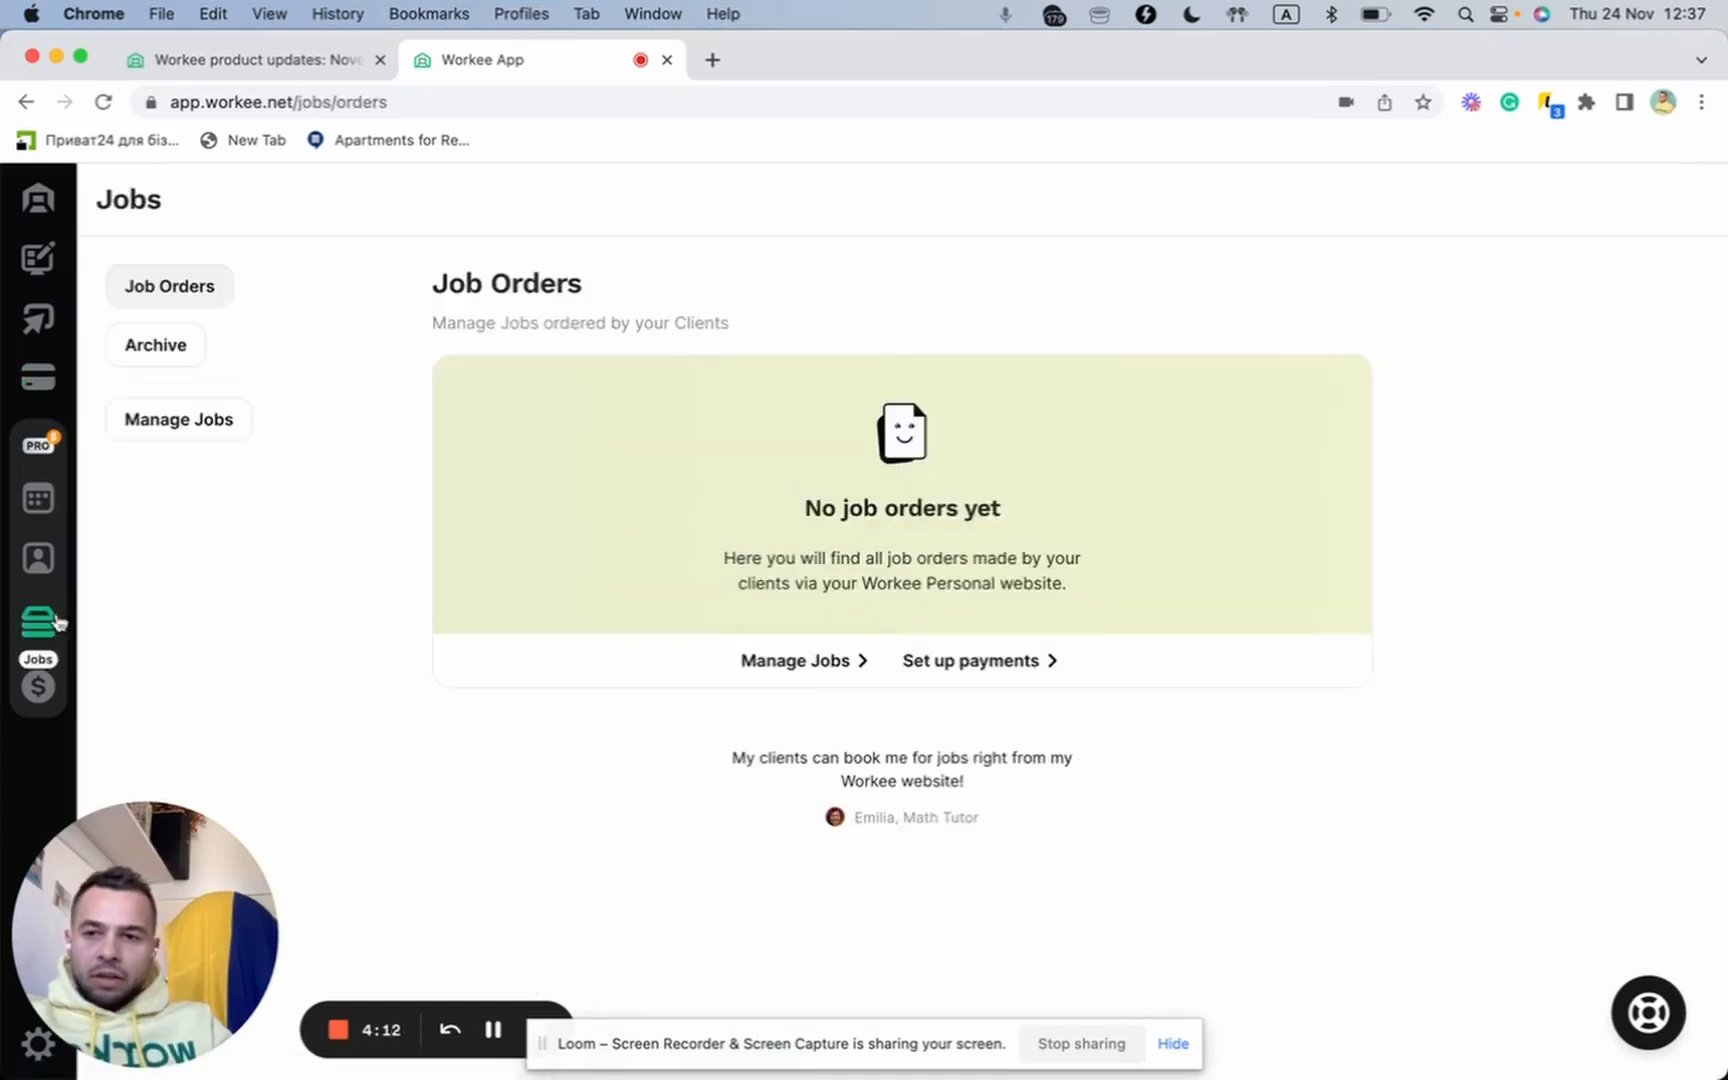
{"action": "left_click", "coordinate": [158, 428]}
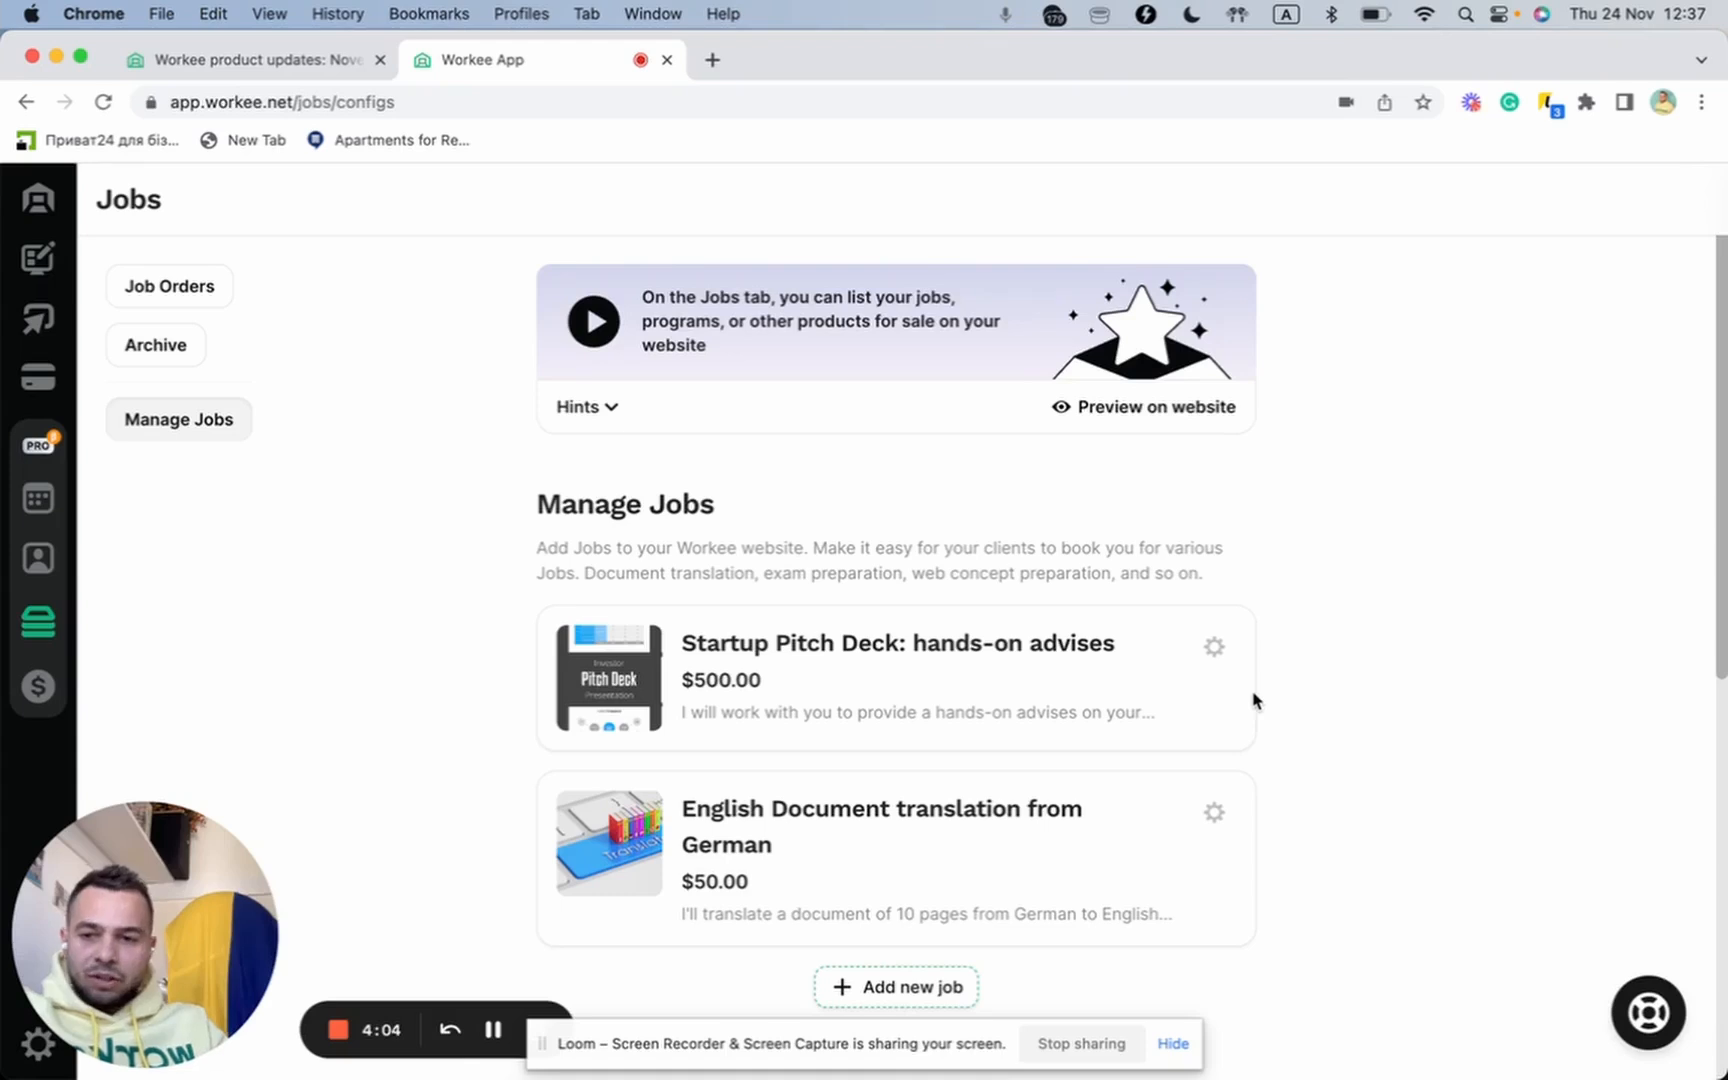
- Start adding another job and title it "12 private English classes pack"
{"action": "scroll", "coordinate": [1252, 699], "scroll_direction": "down", "scroll_amount": 4}
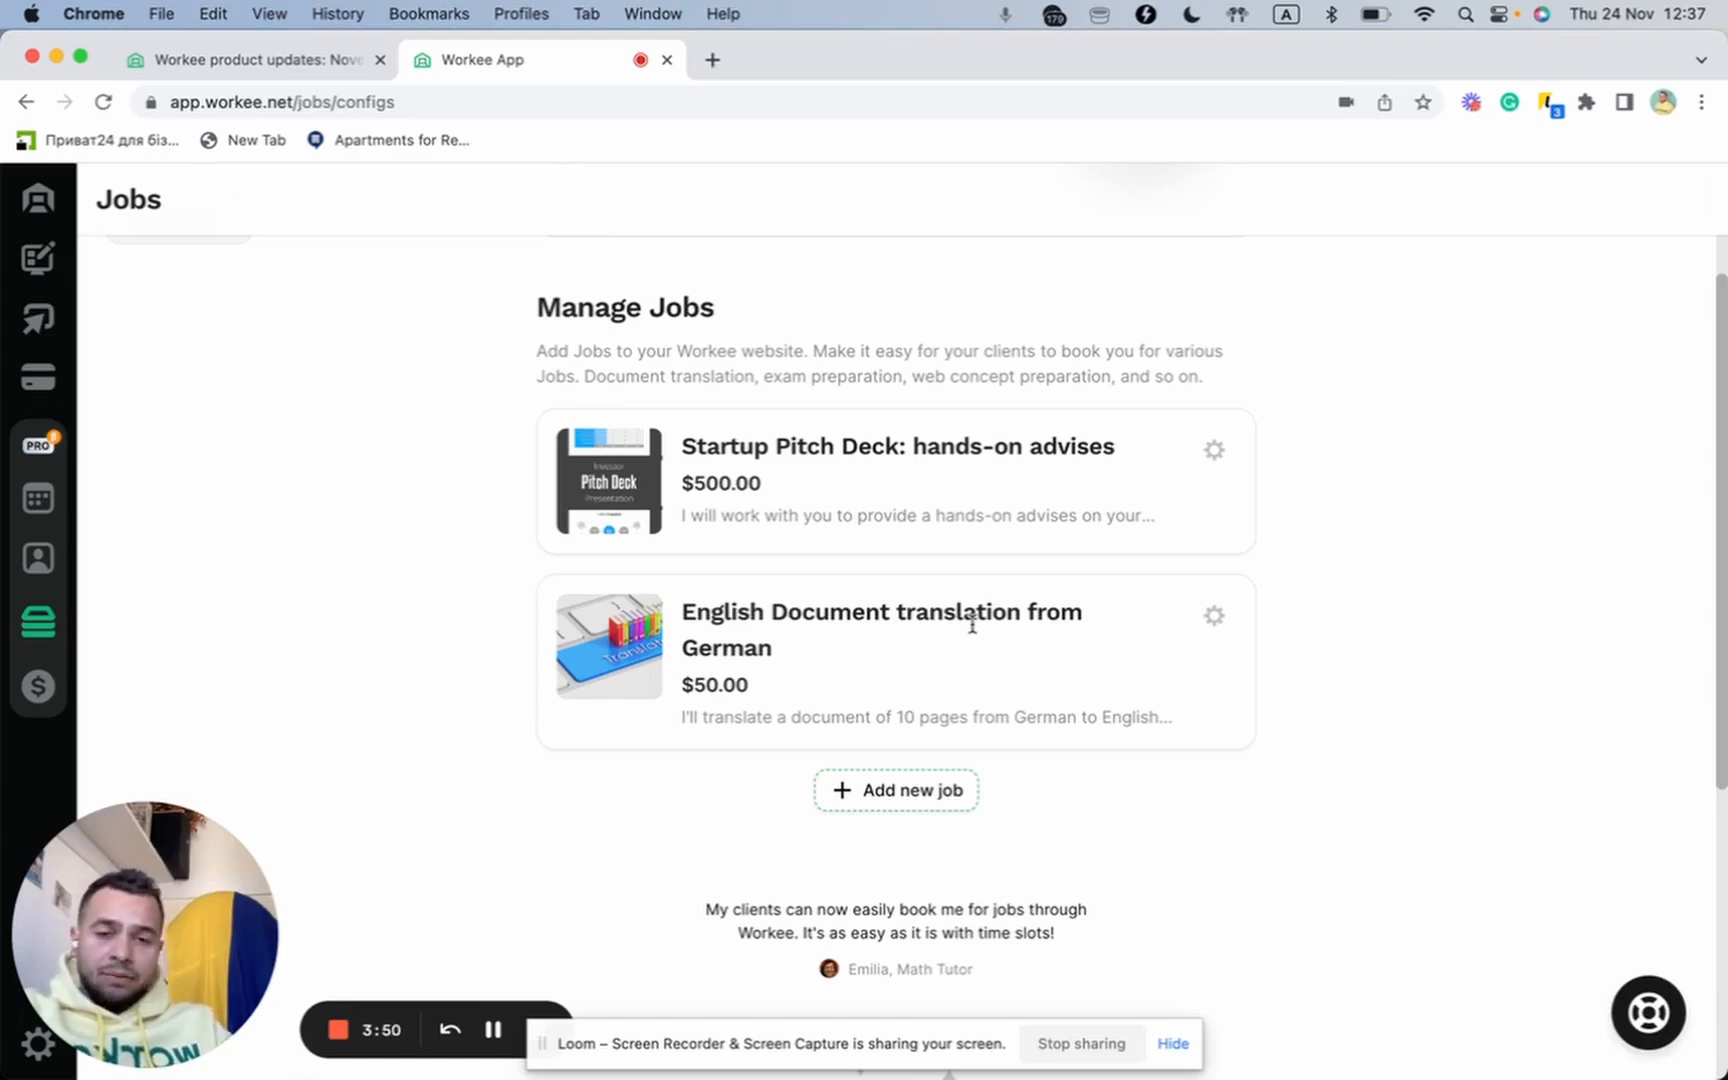
{"action": "left_click", "coordinate": [908, 789]}
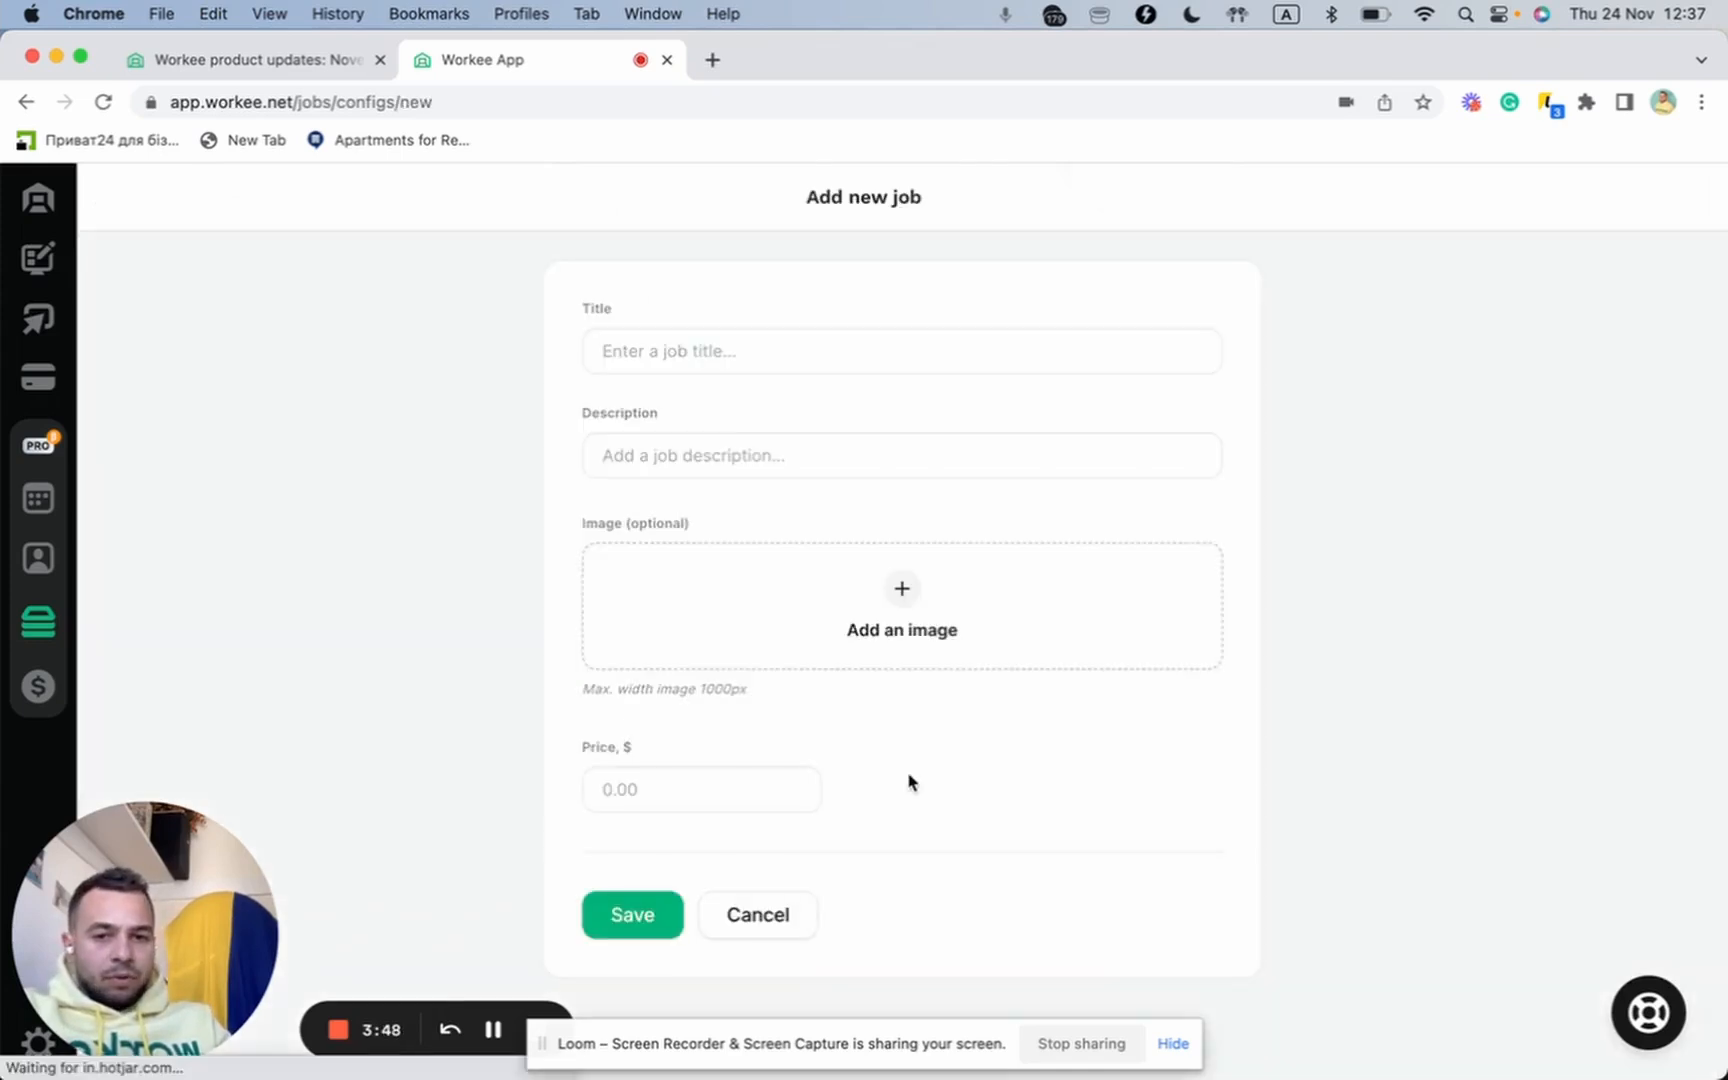
{"action": "left_click", "coordinate": [648, 360]}
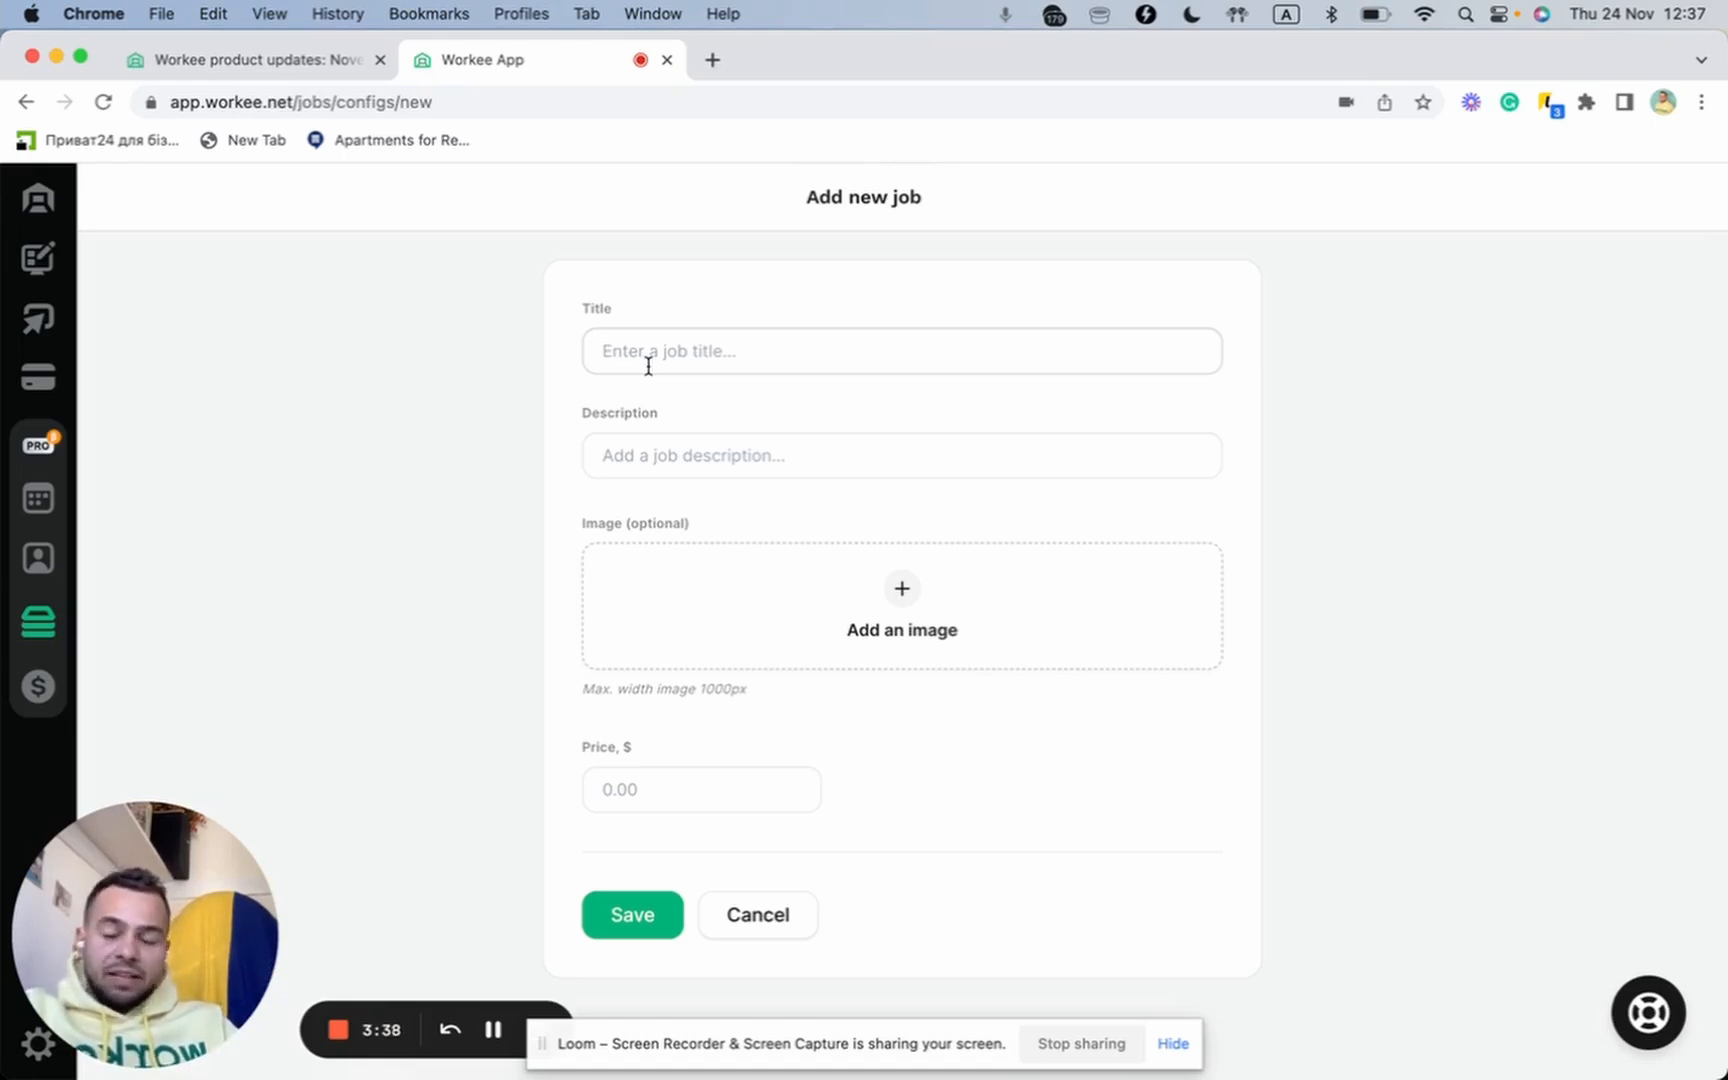
{"action": "type", "text": "12"}
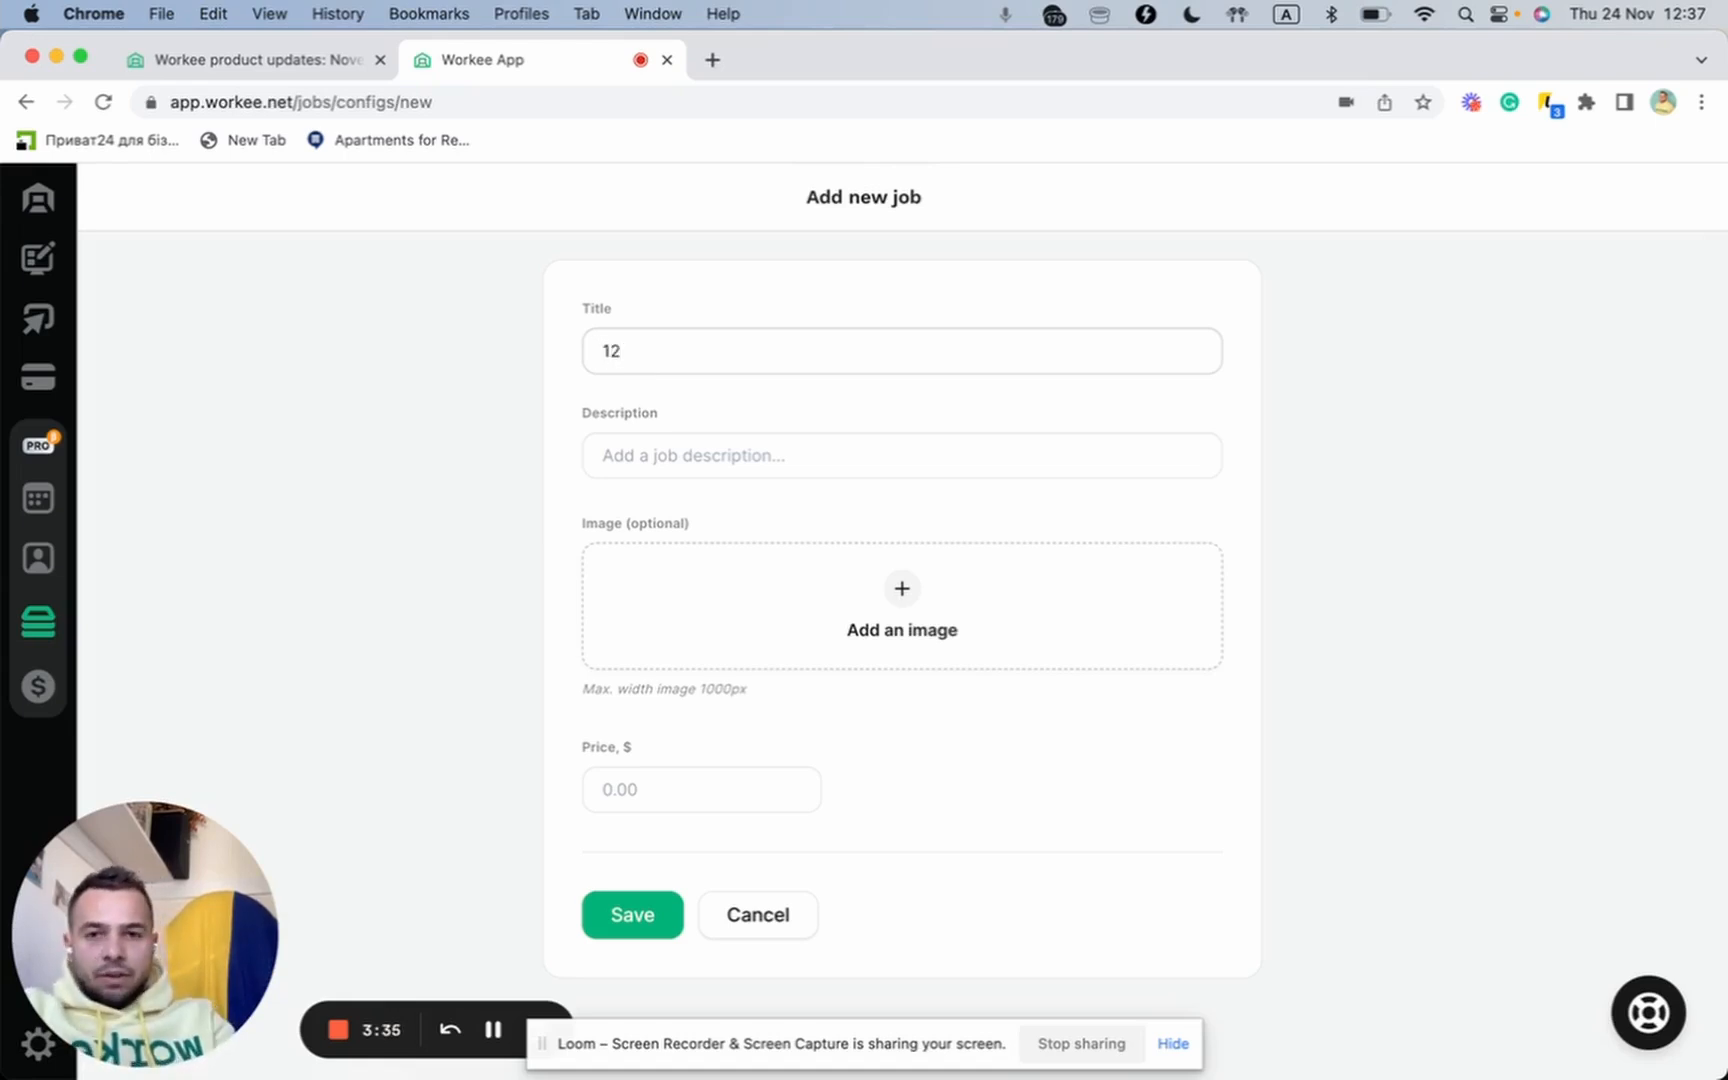
{"action": "type", "text": " private english"}
{"action": "key", "text": "BackSpace"}
{"action": "key", "text": "BackSpace"}
{"action": "key", "text": "BackSpace"}
{"action": "key", "text": "BackSpace"}
{"action": "key", "text": "BackSpace"}
{"action": "key", "text": "BackSpace"}
{"action": "key", "text": "BackSpace"}
{"action": "type", "text": "Englis"}
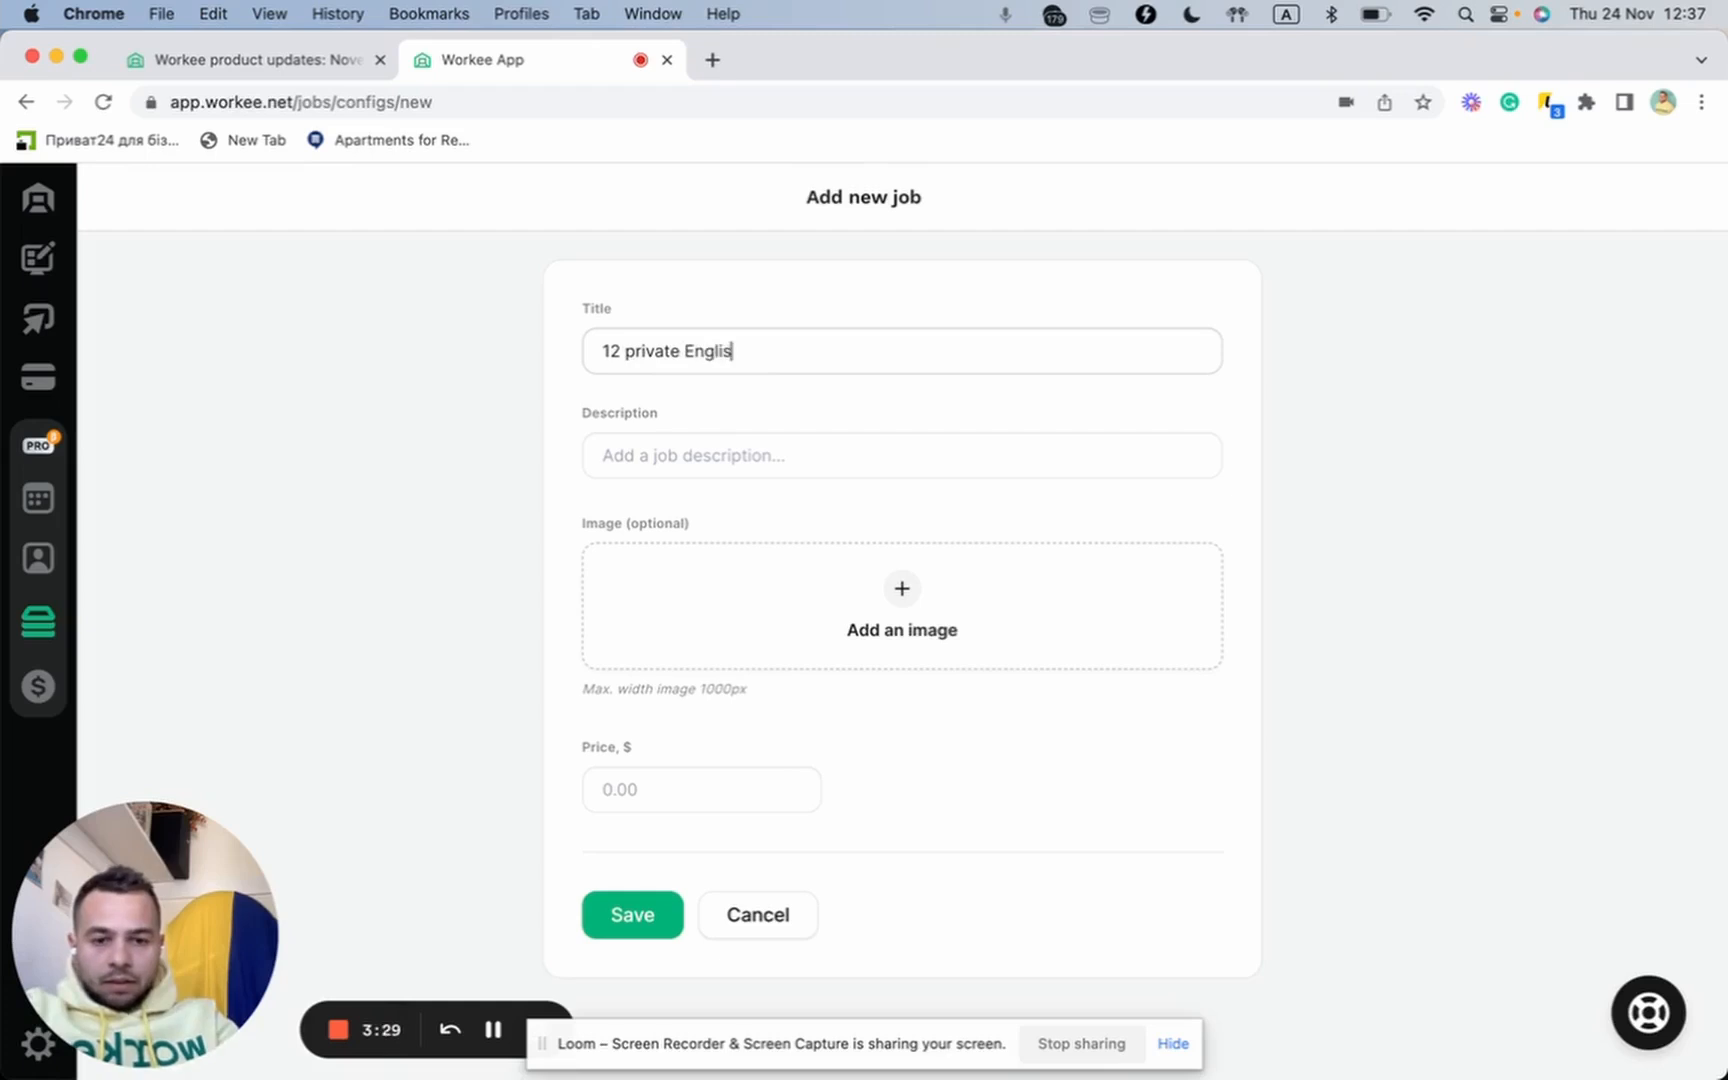
{"action": "type", "text": "h classes pack"}
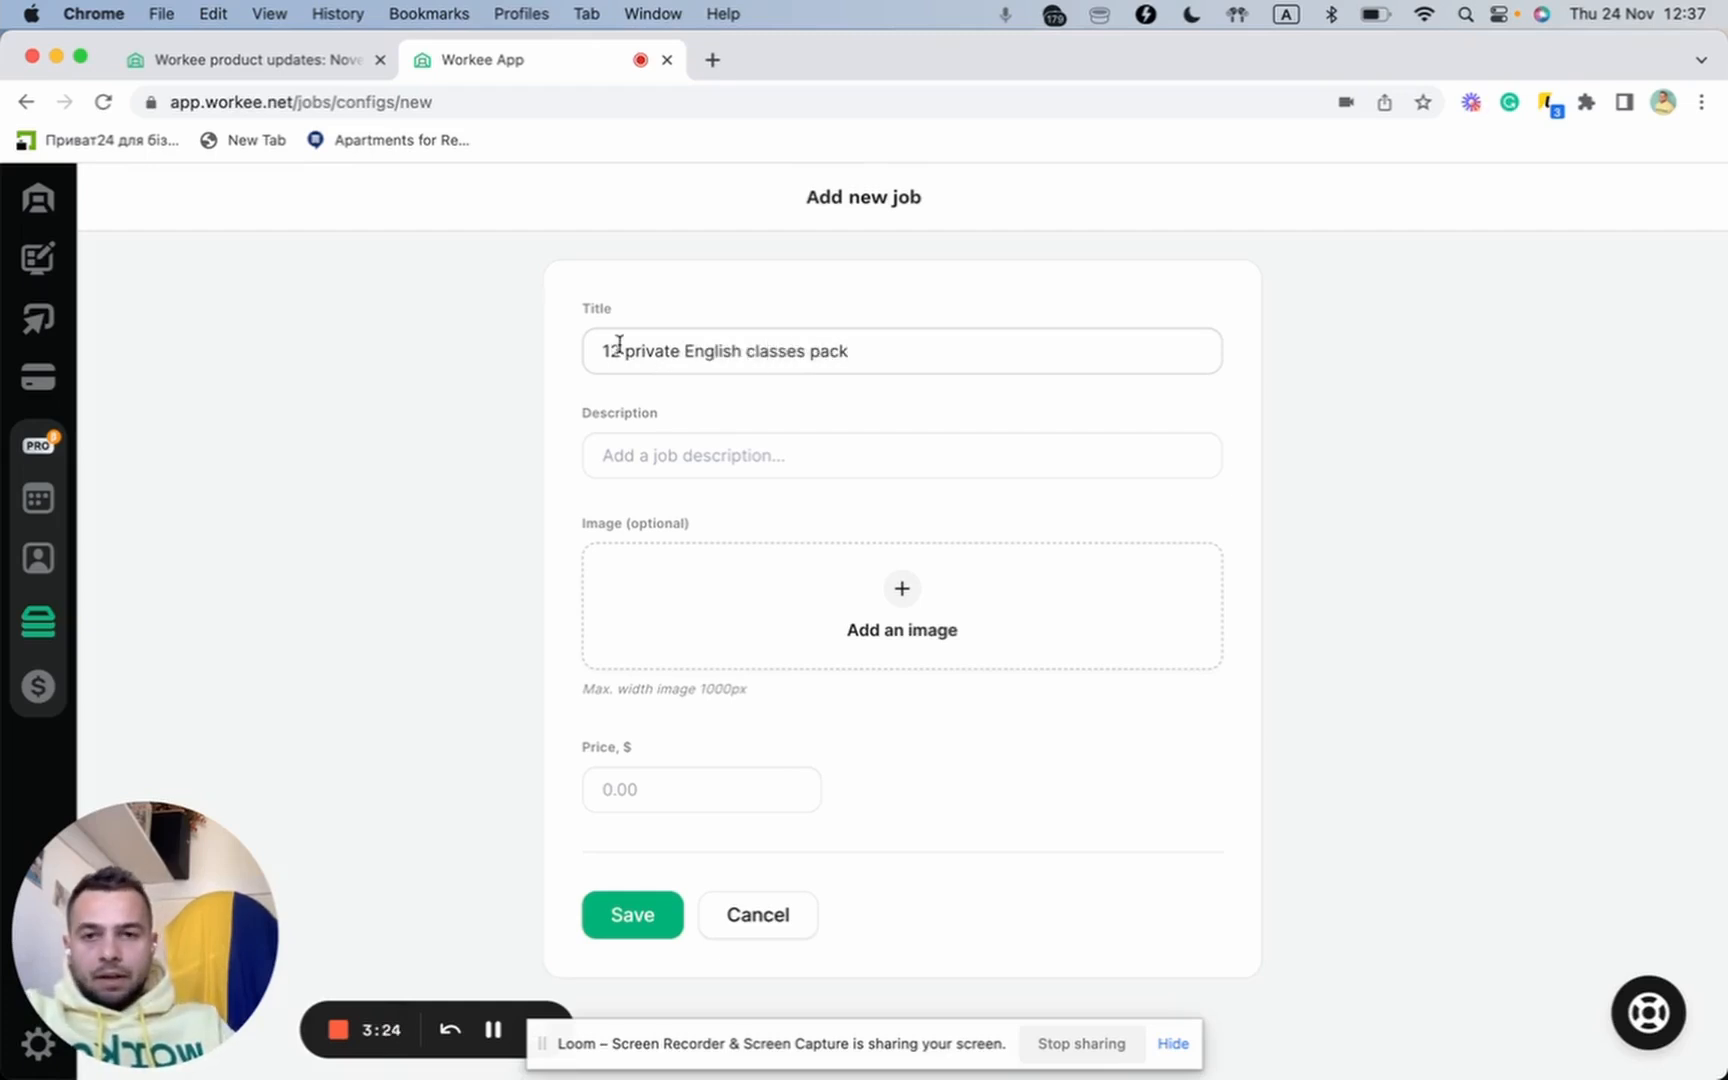
- Describe the classes job as "This is a package of 12 private English classes." with a second line "Duration of each private class: 60min."
{"action": "left_click", "coordinate": [783, 432]}
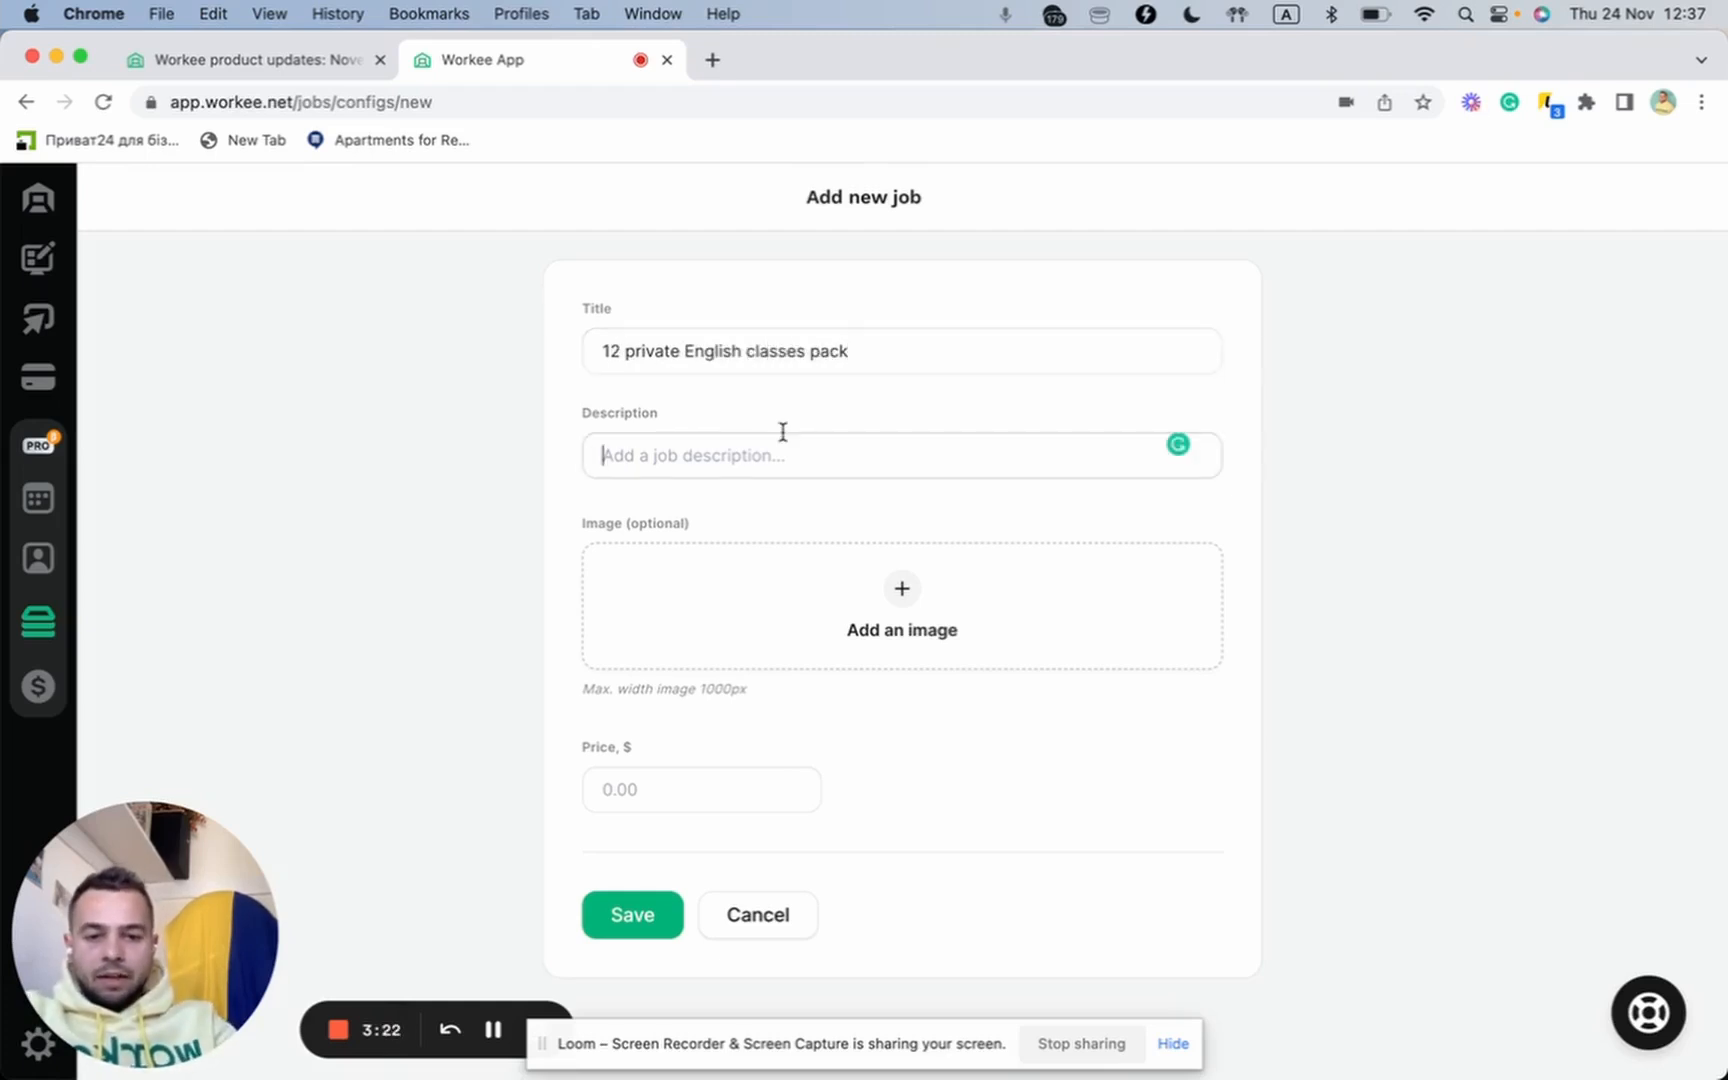
{"action": "type", "text": "this is a package "}
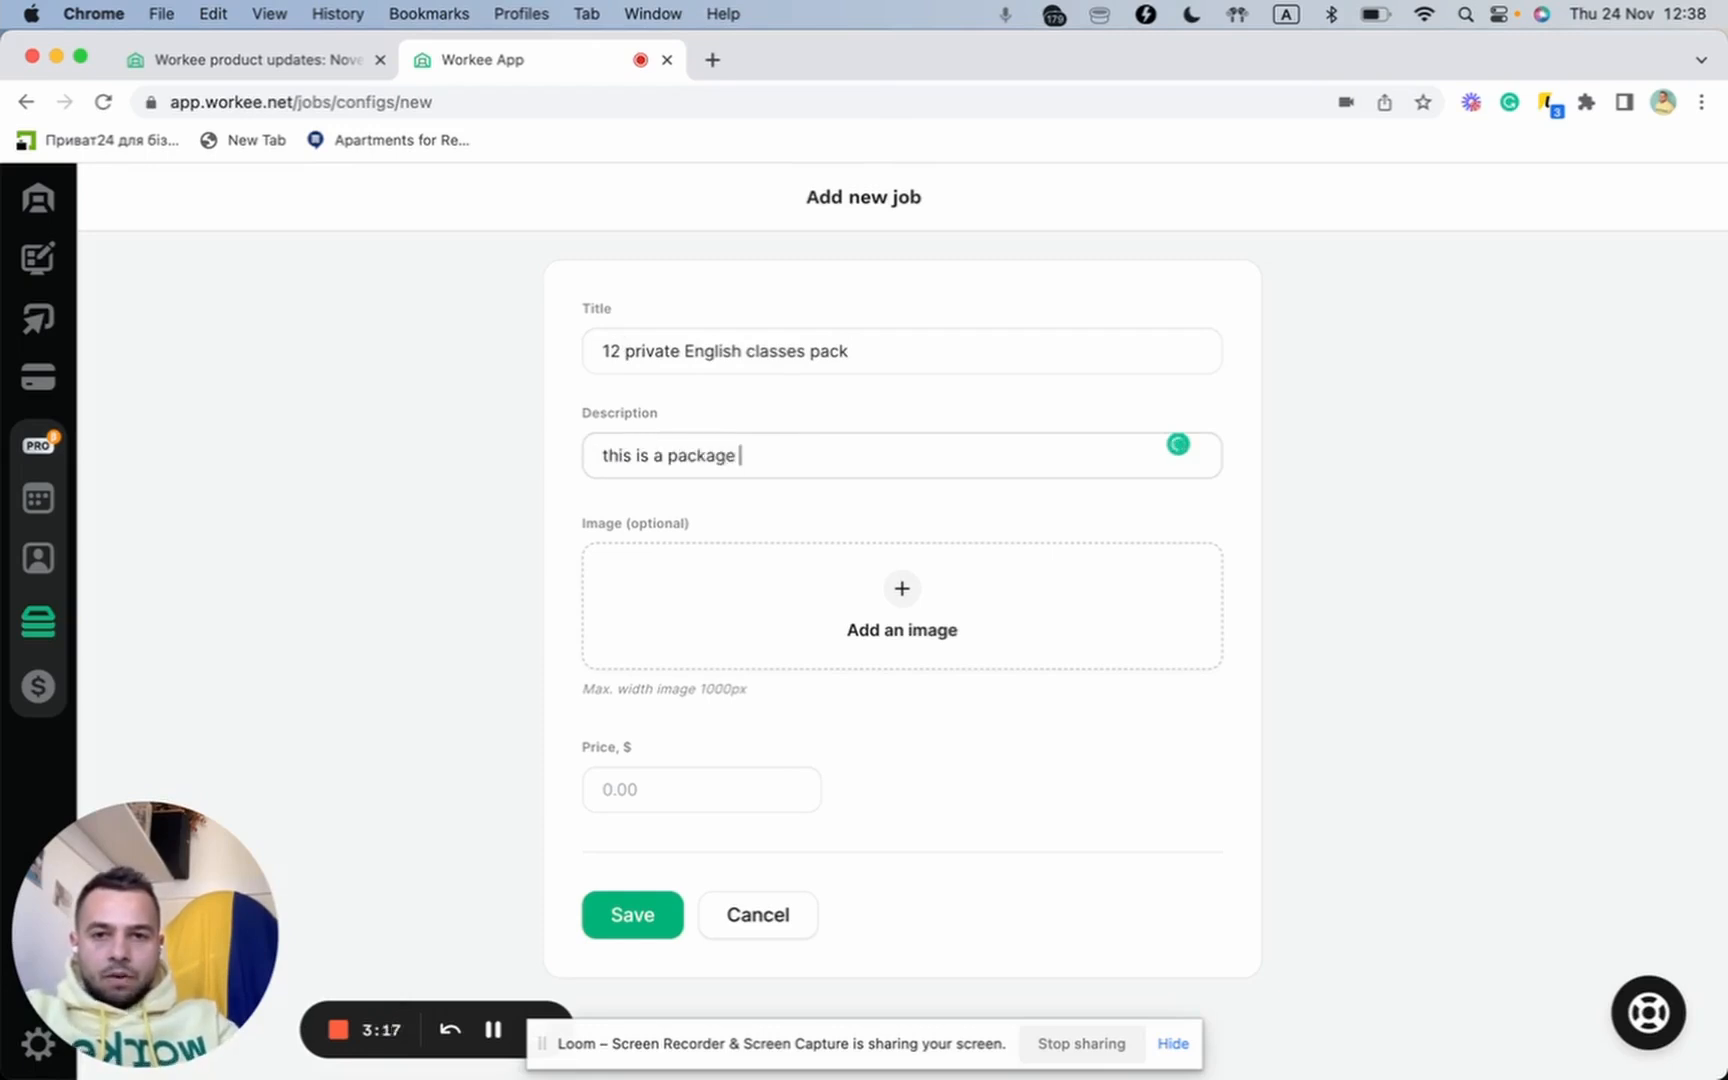
{"action": "type", "text": "of 12 private Engli"}
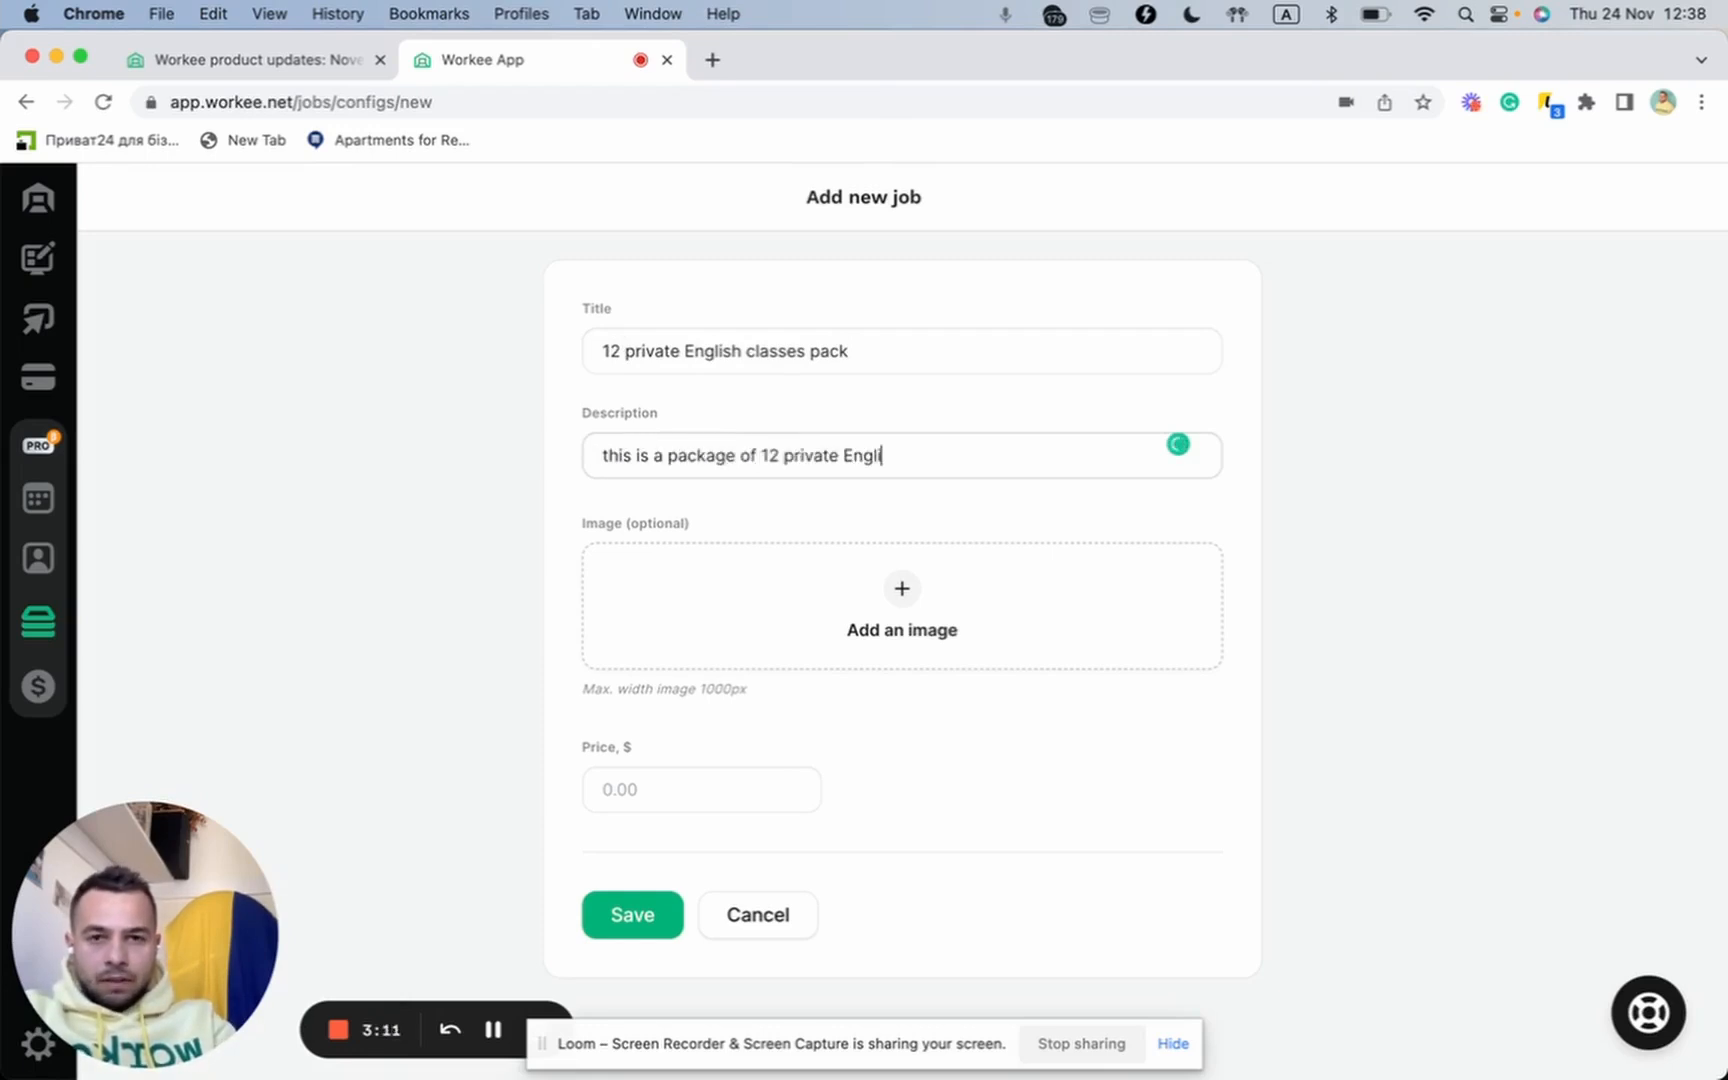
{"action": "type", "text": "sh classes."}
{"action": "key", "text": "Return"}
{"action": "type", "text": "Duration "}
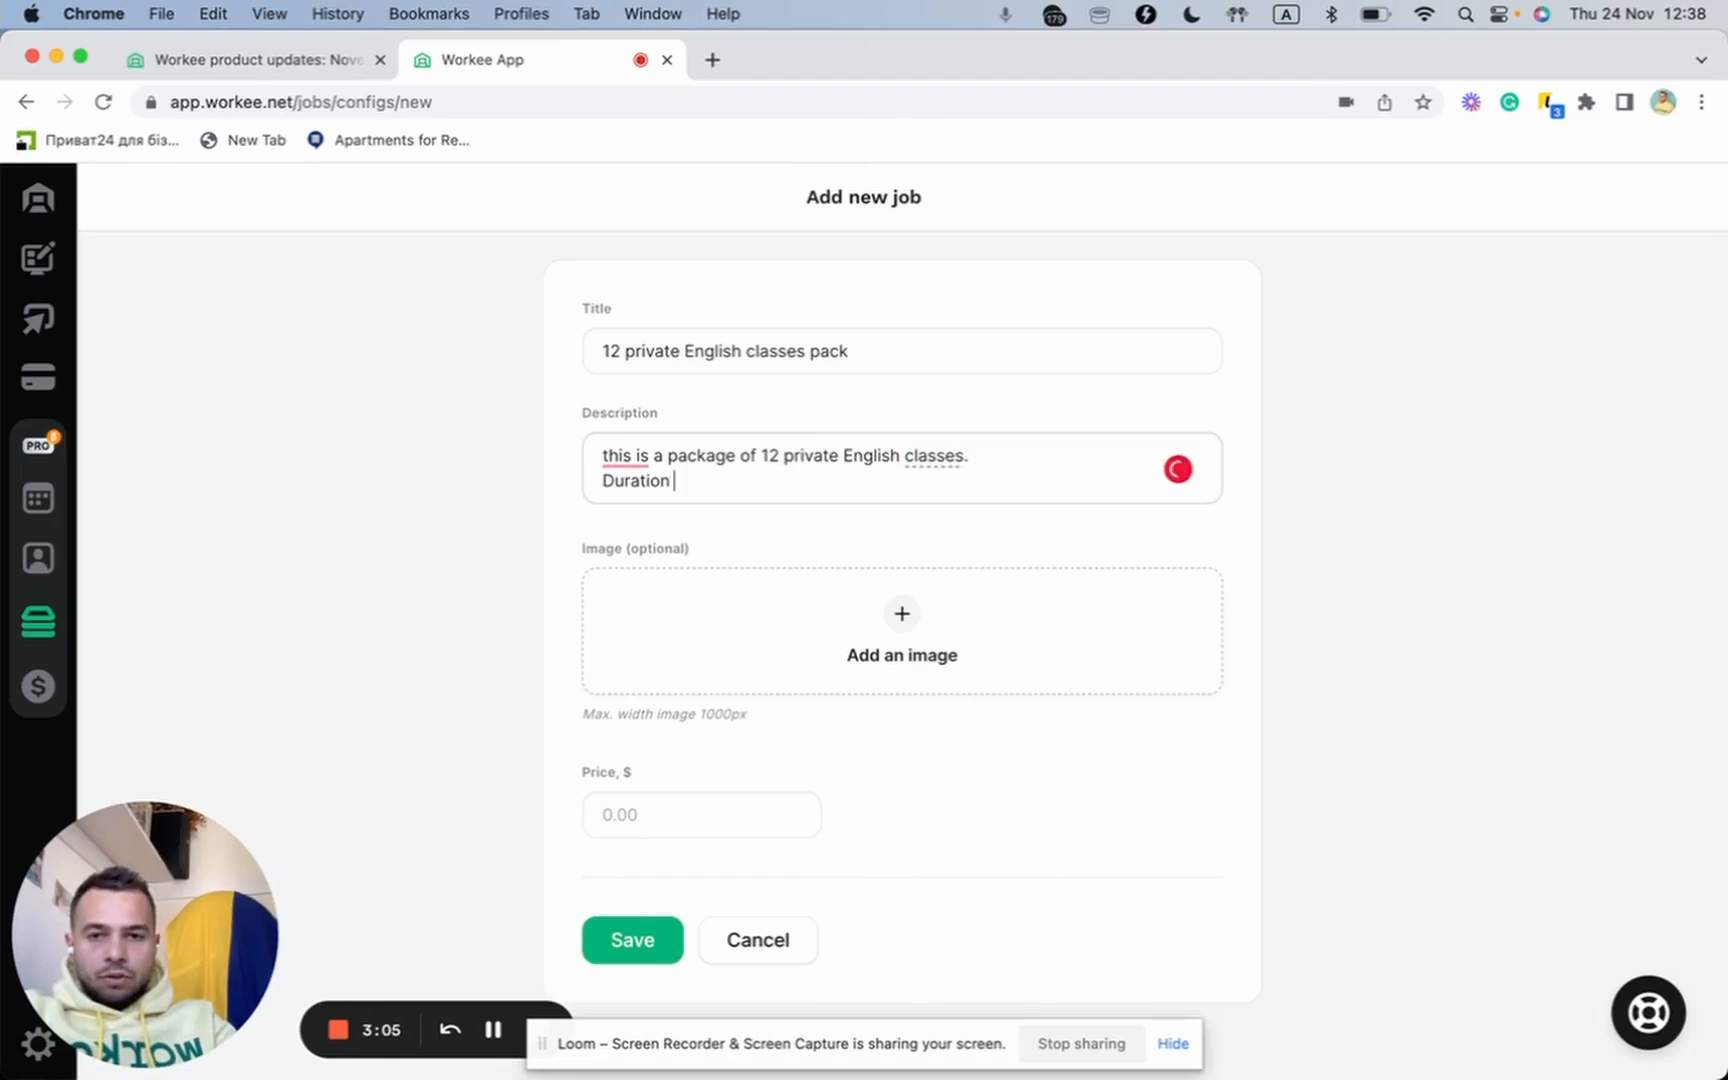
{"action": "type", "text": "of each private class 60min."}
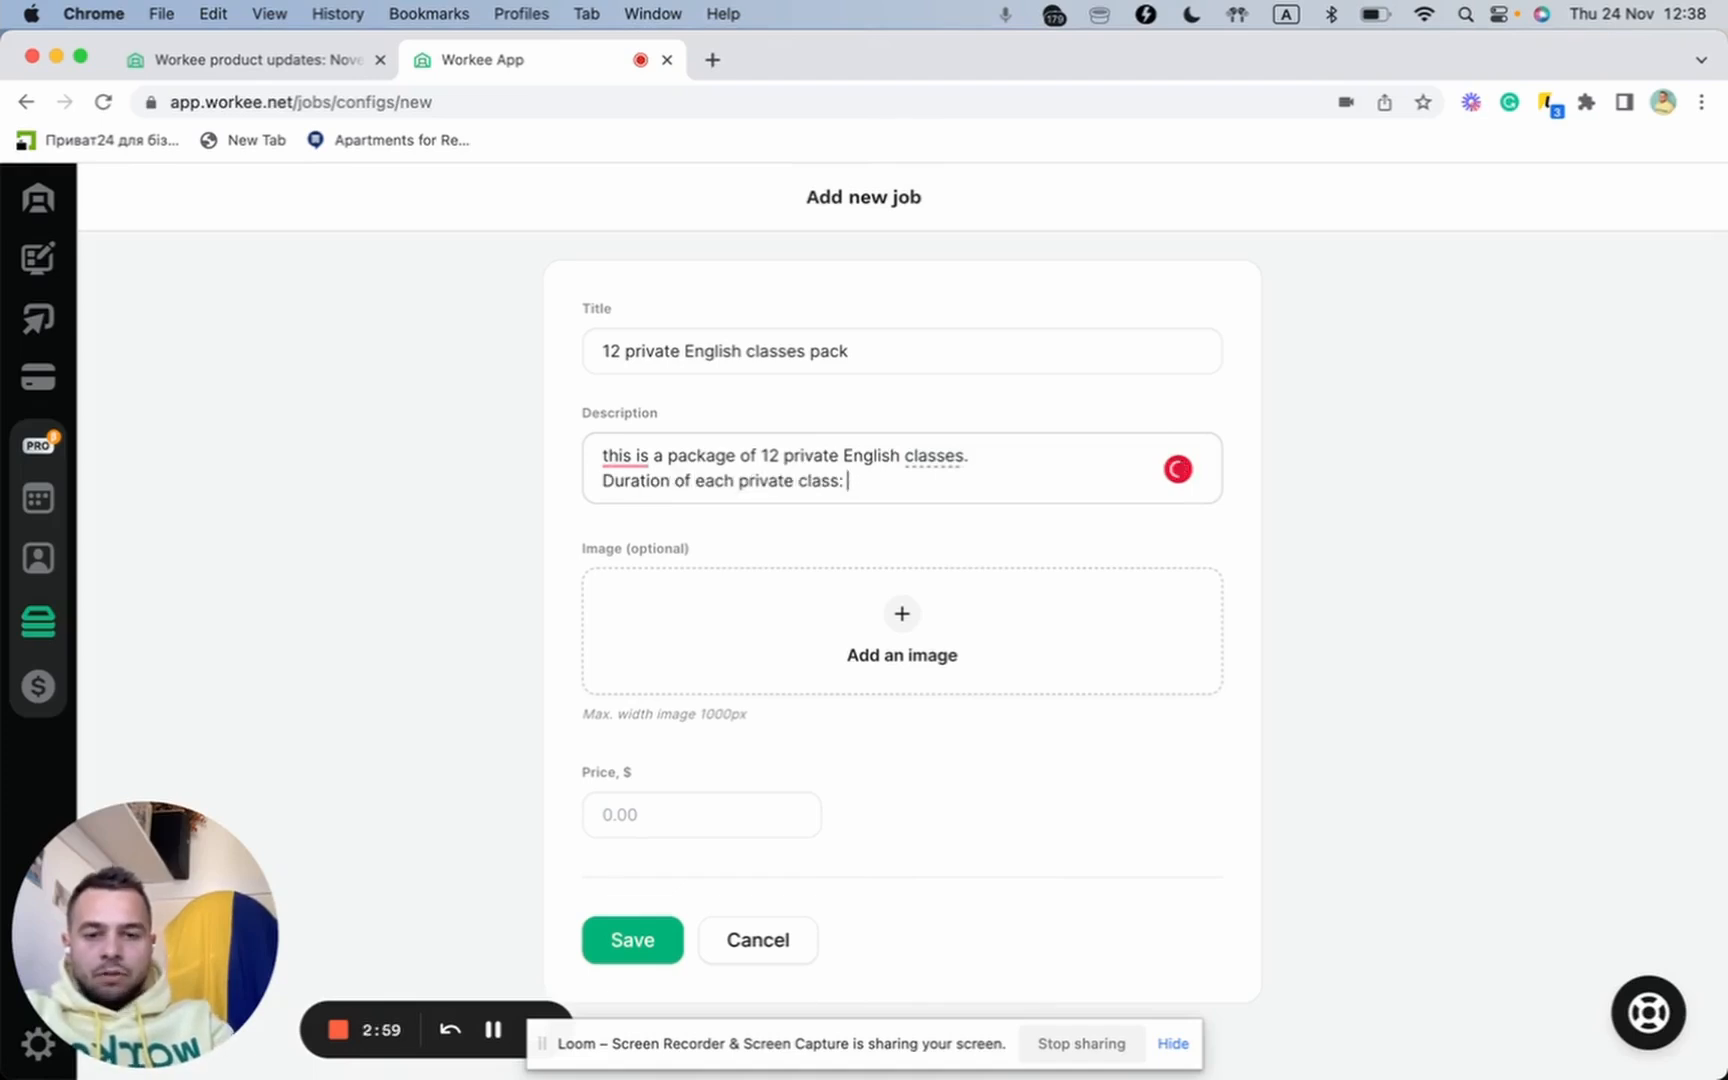
{"action": "mouse_move", "coordinate": [615, 453]}
{"action": "left_click", "coordinate": [634, 520]}
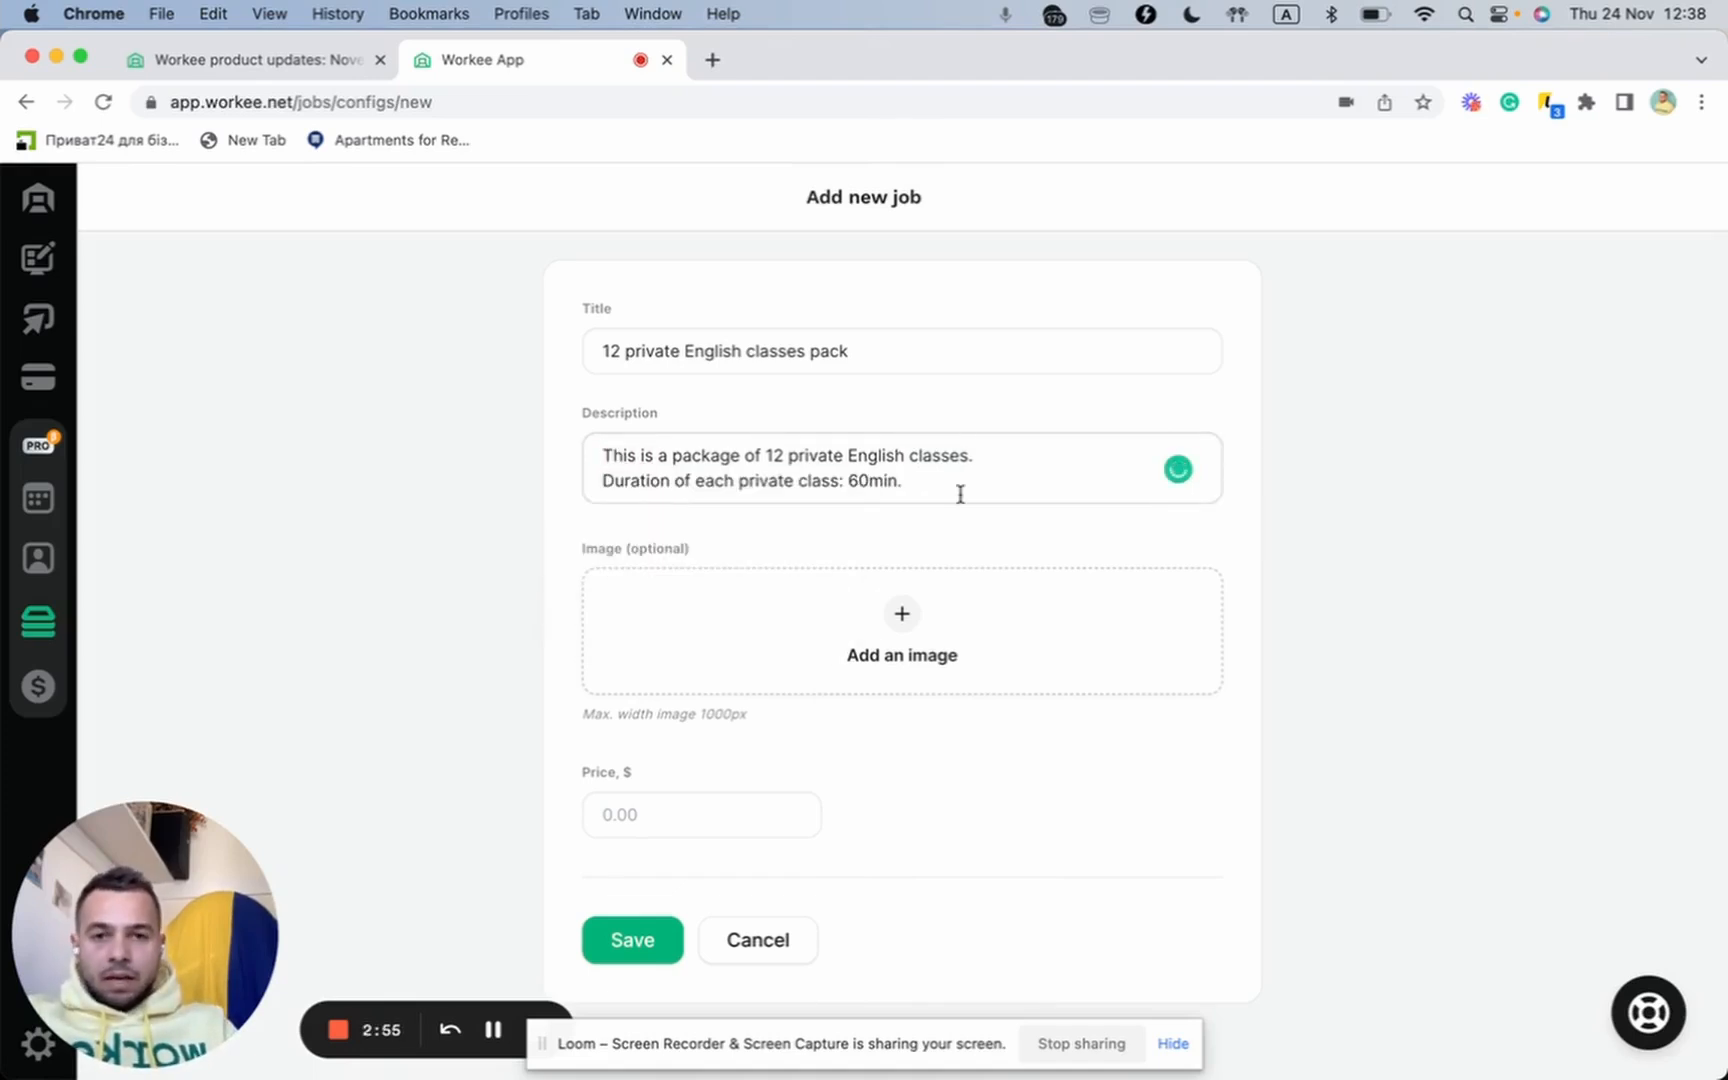
- Set the price of the private English classes pack to $100
{"action": "left_click", "coordinate": [755, 806]}
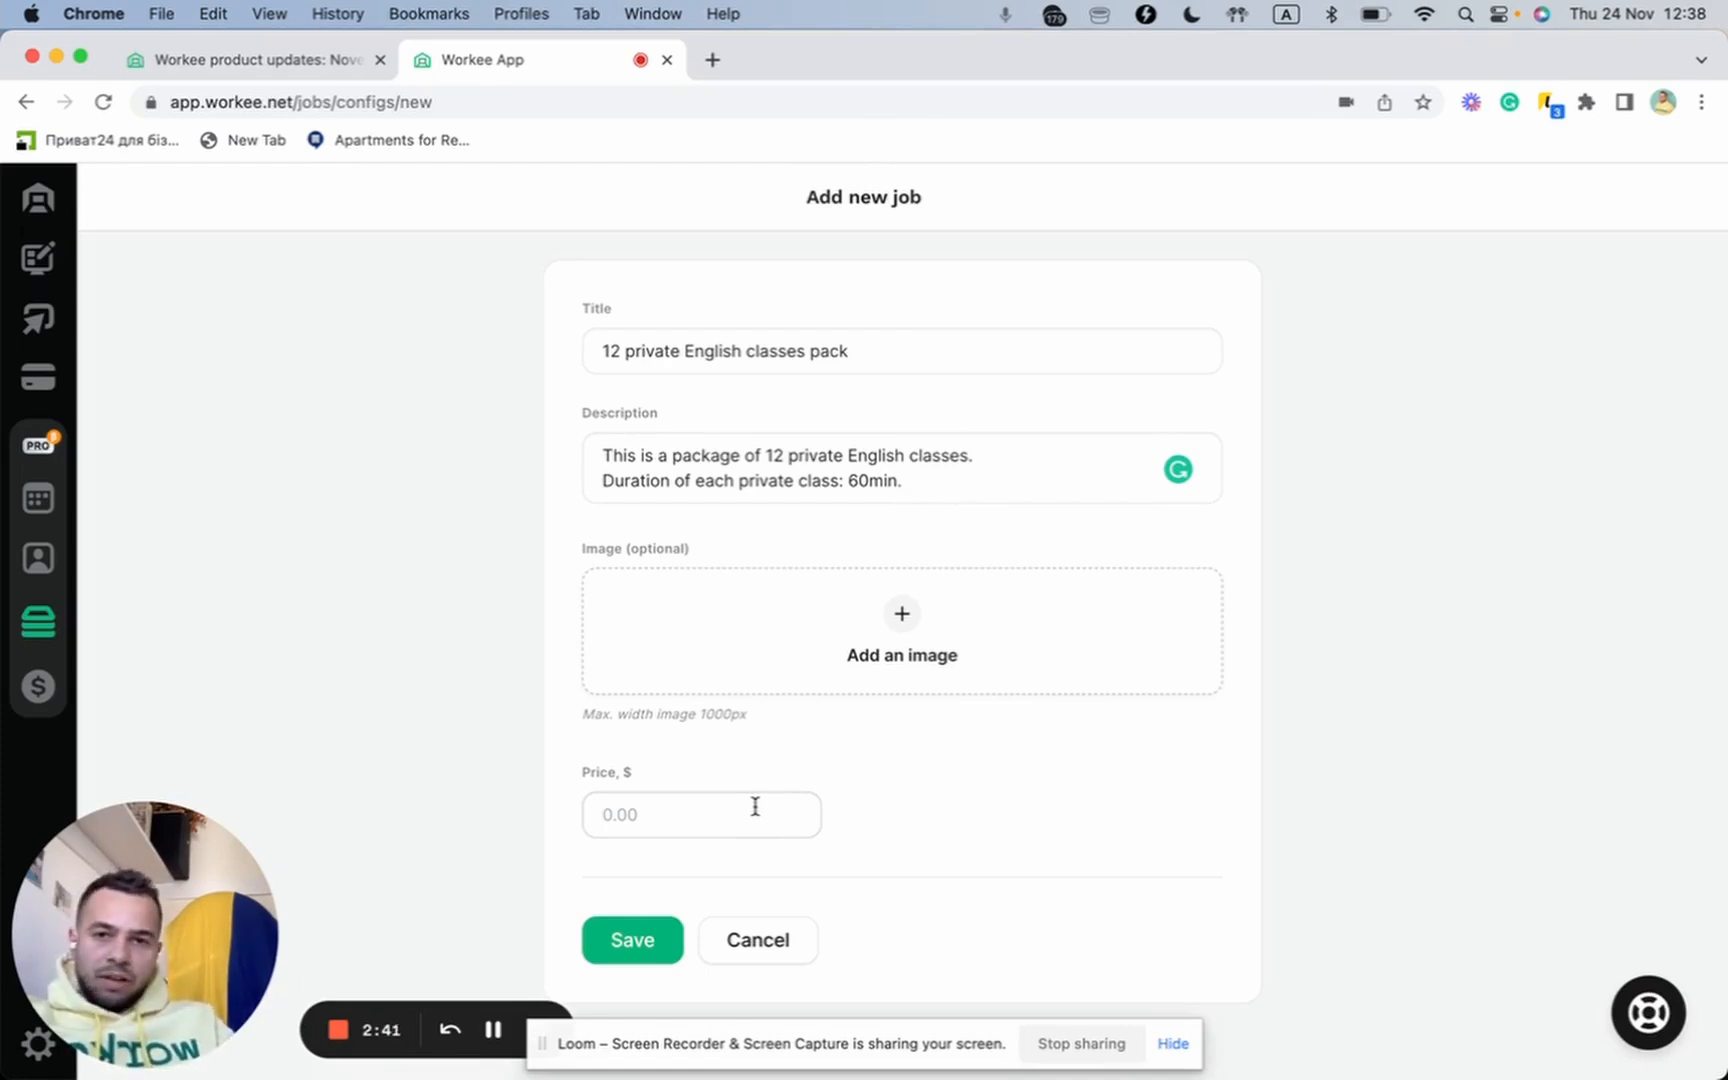
{"action": "type", "text": "1000"}
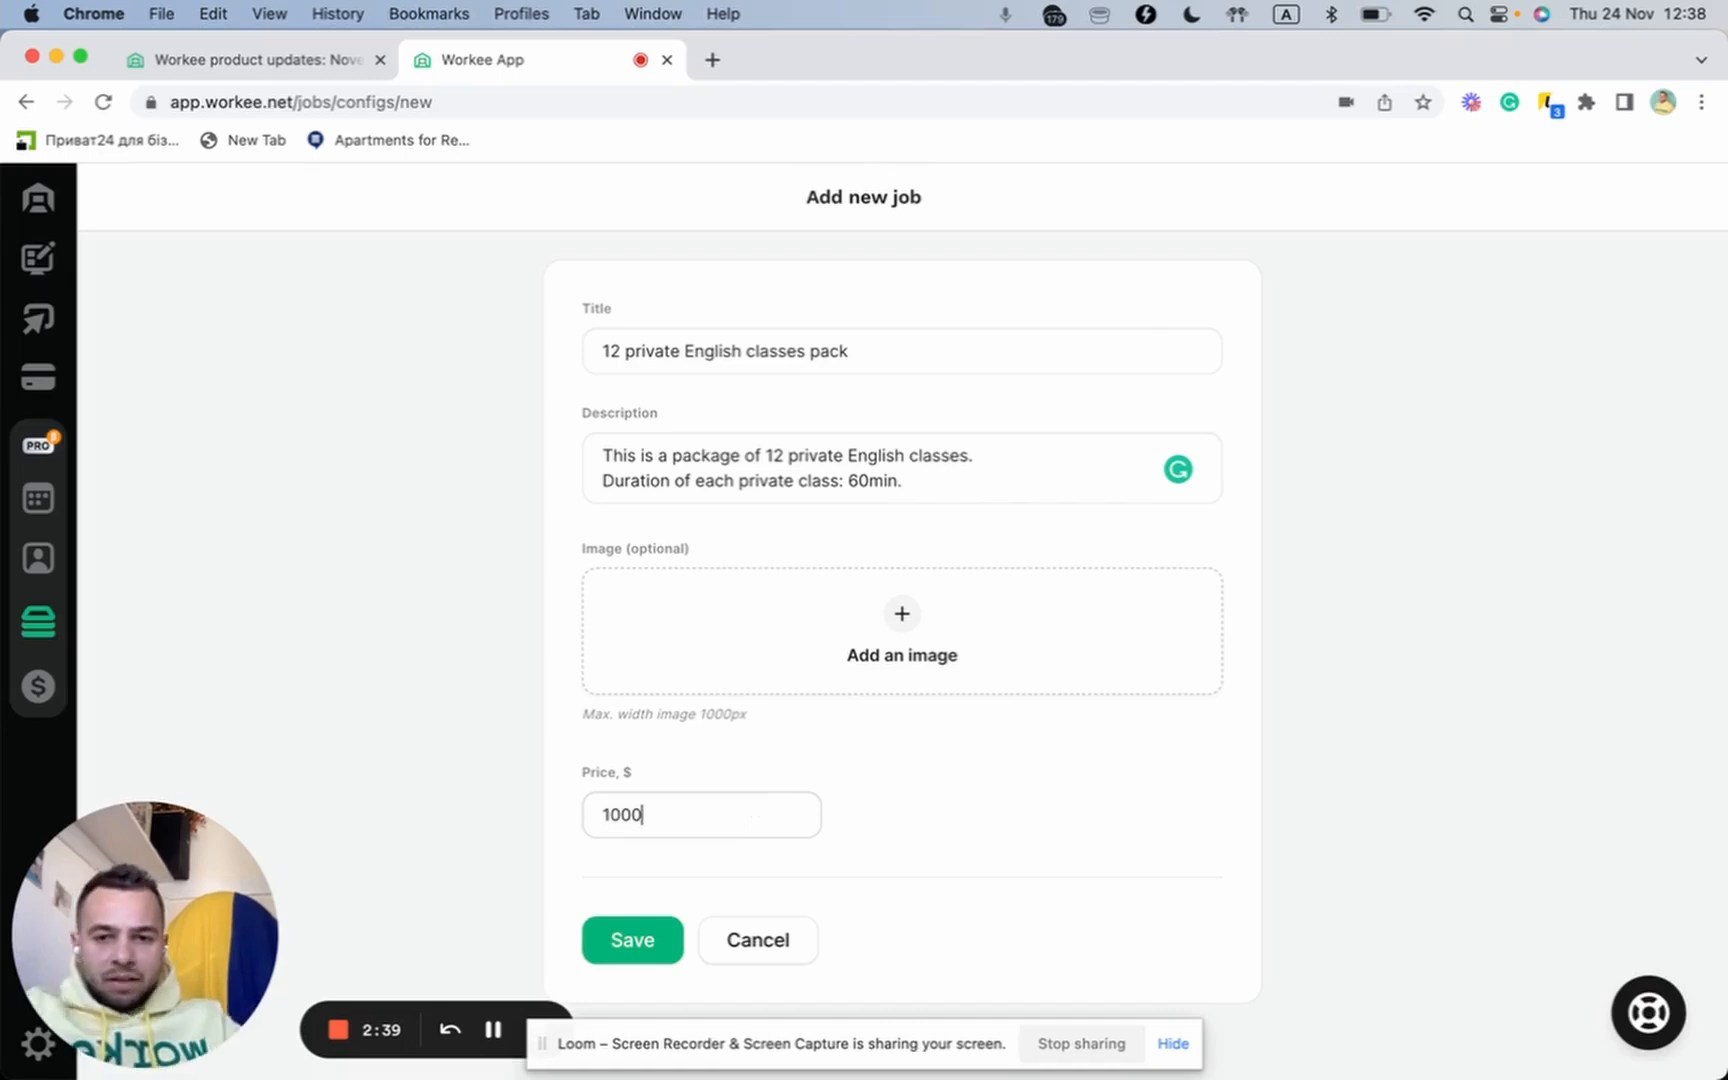
{"action": "key", "text": "BackSpace"}
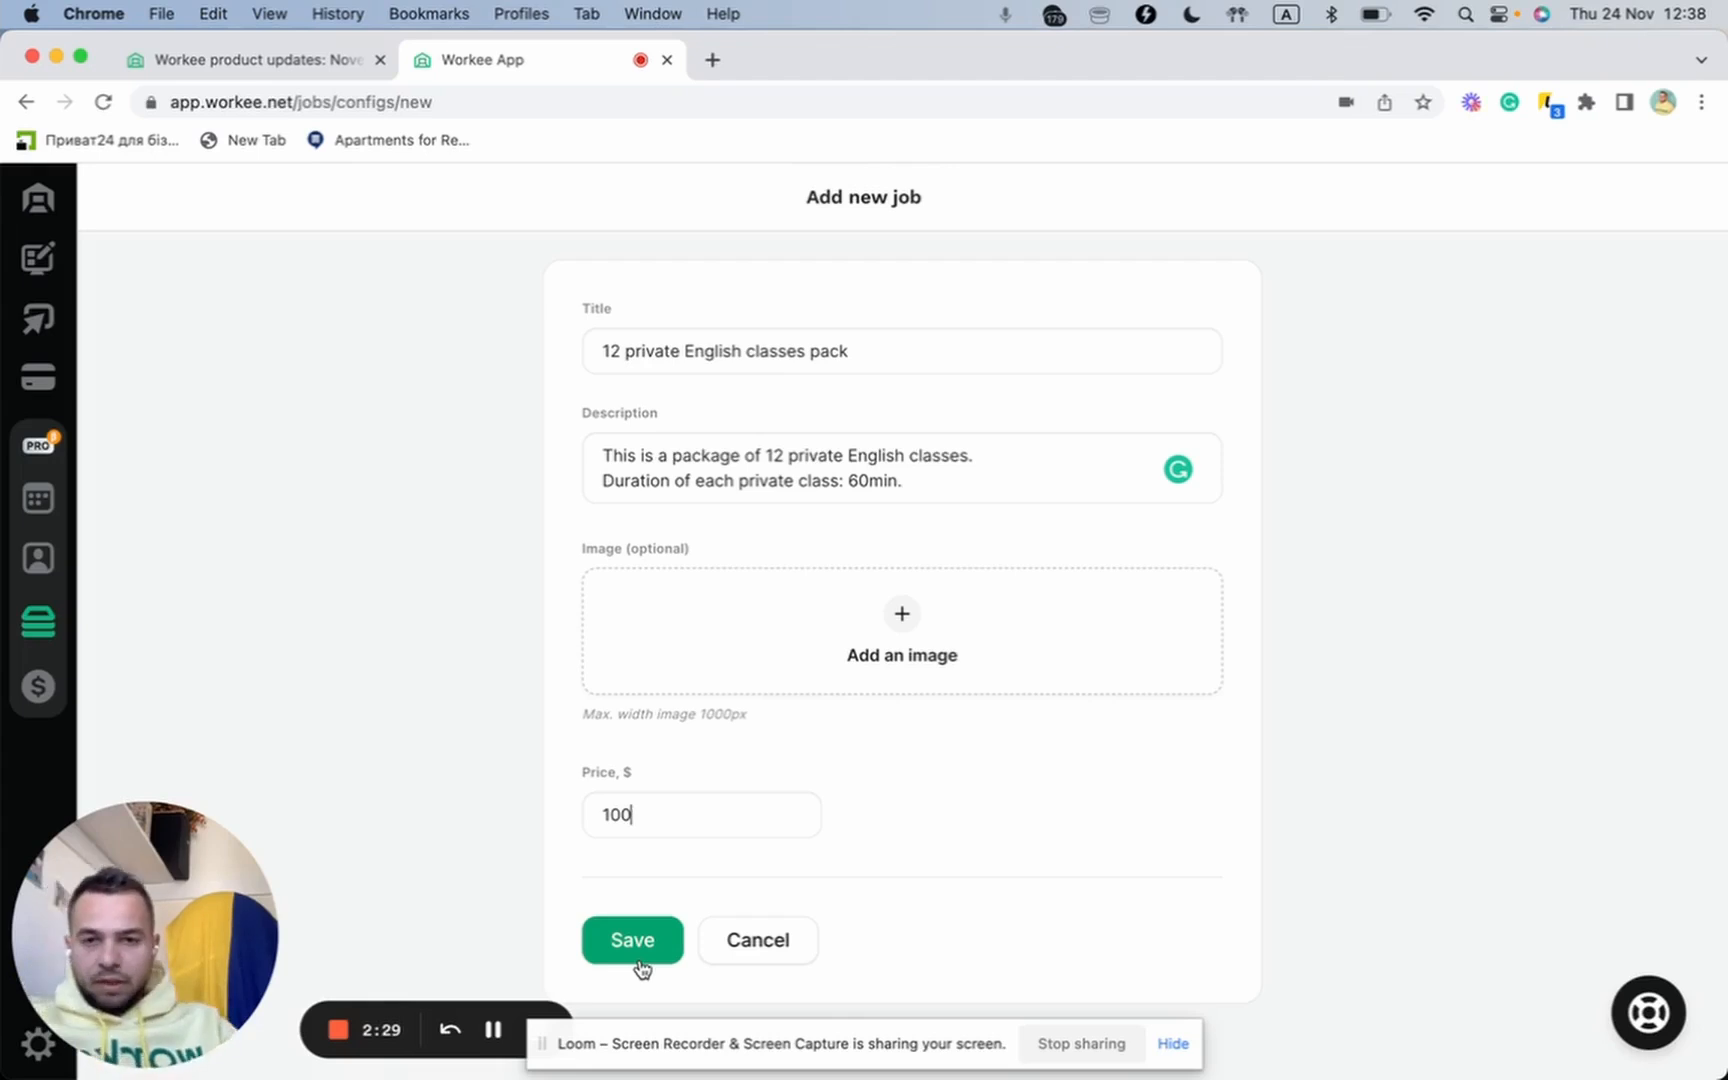
- Add the image "2 privatelessons.jpeg" to the private English classes pack and save the job
{"action": "left_click", "coordinate": [845, 666]}
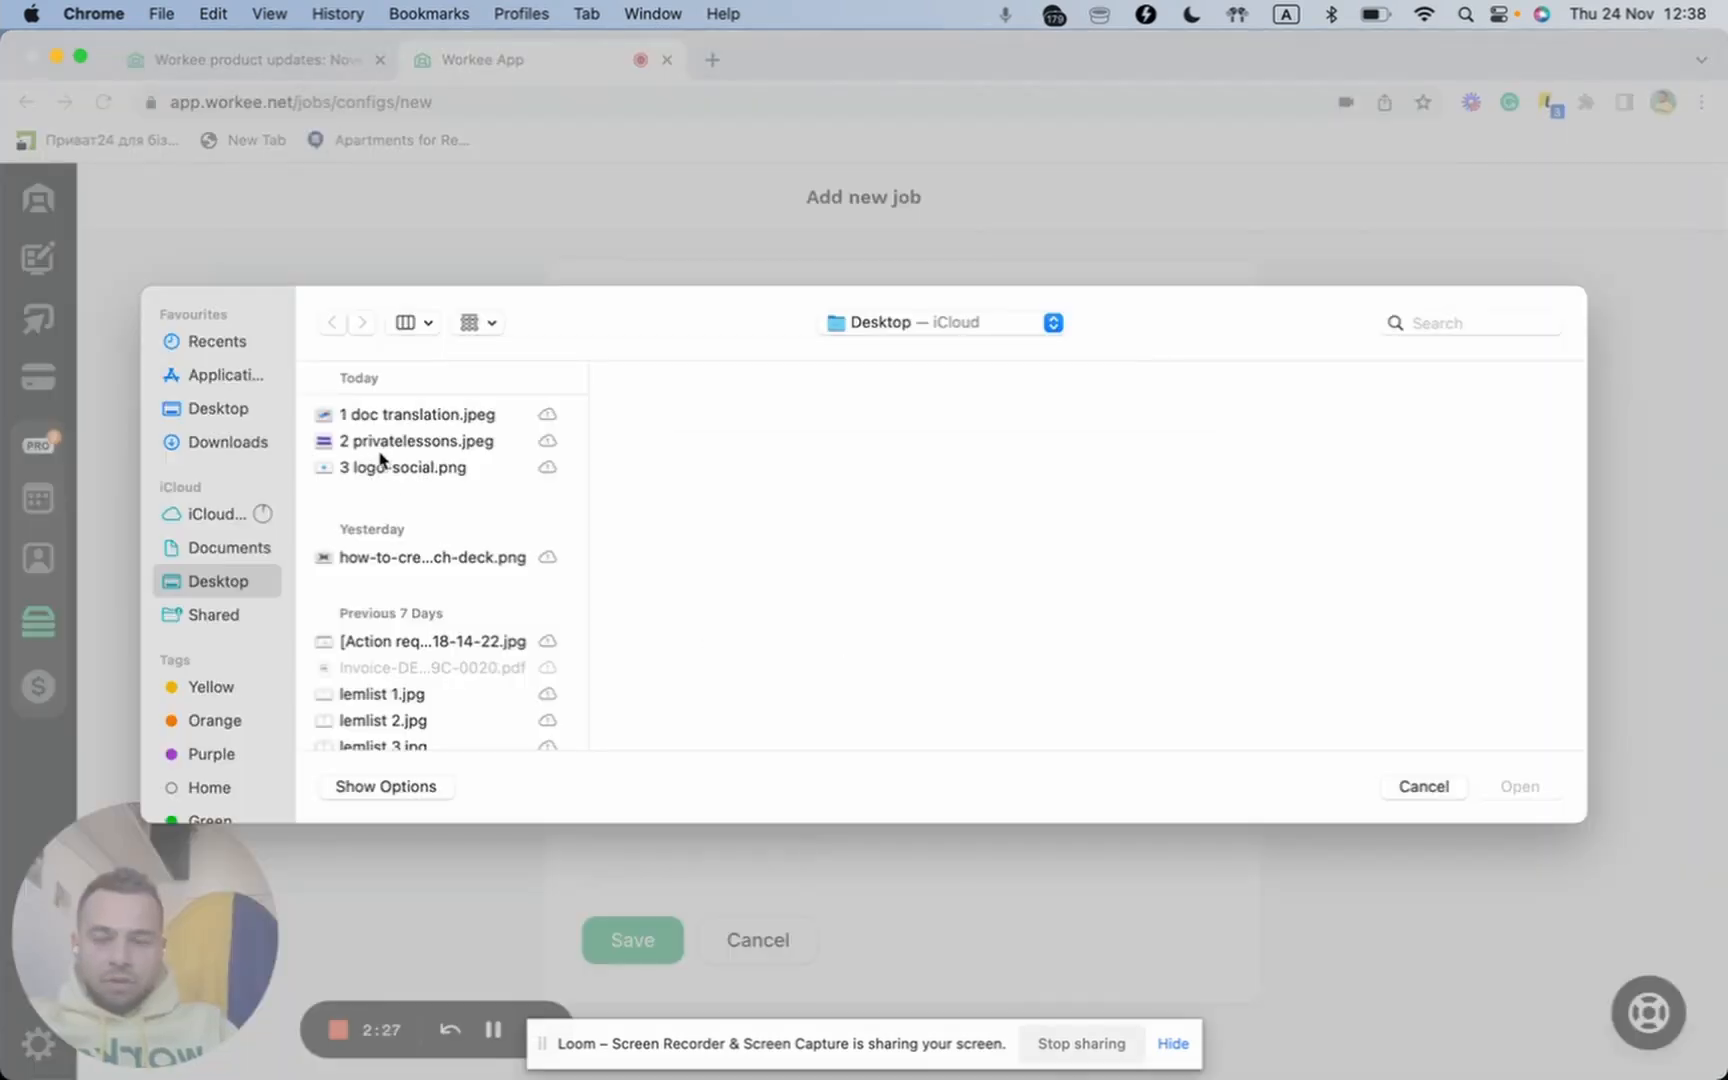
{"action": "left_click", "coordinate": [381, 444]}
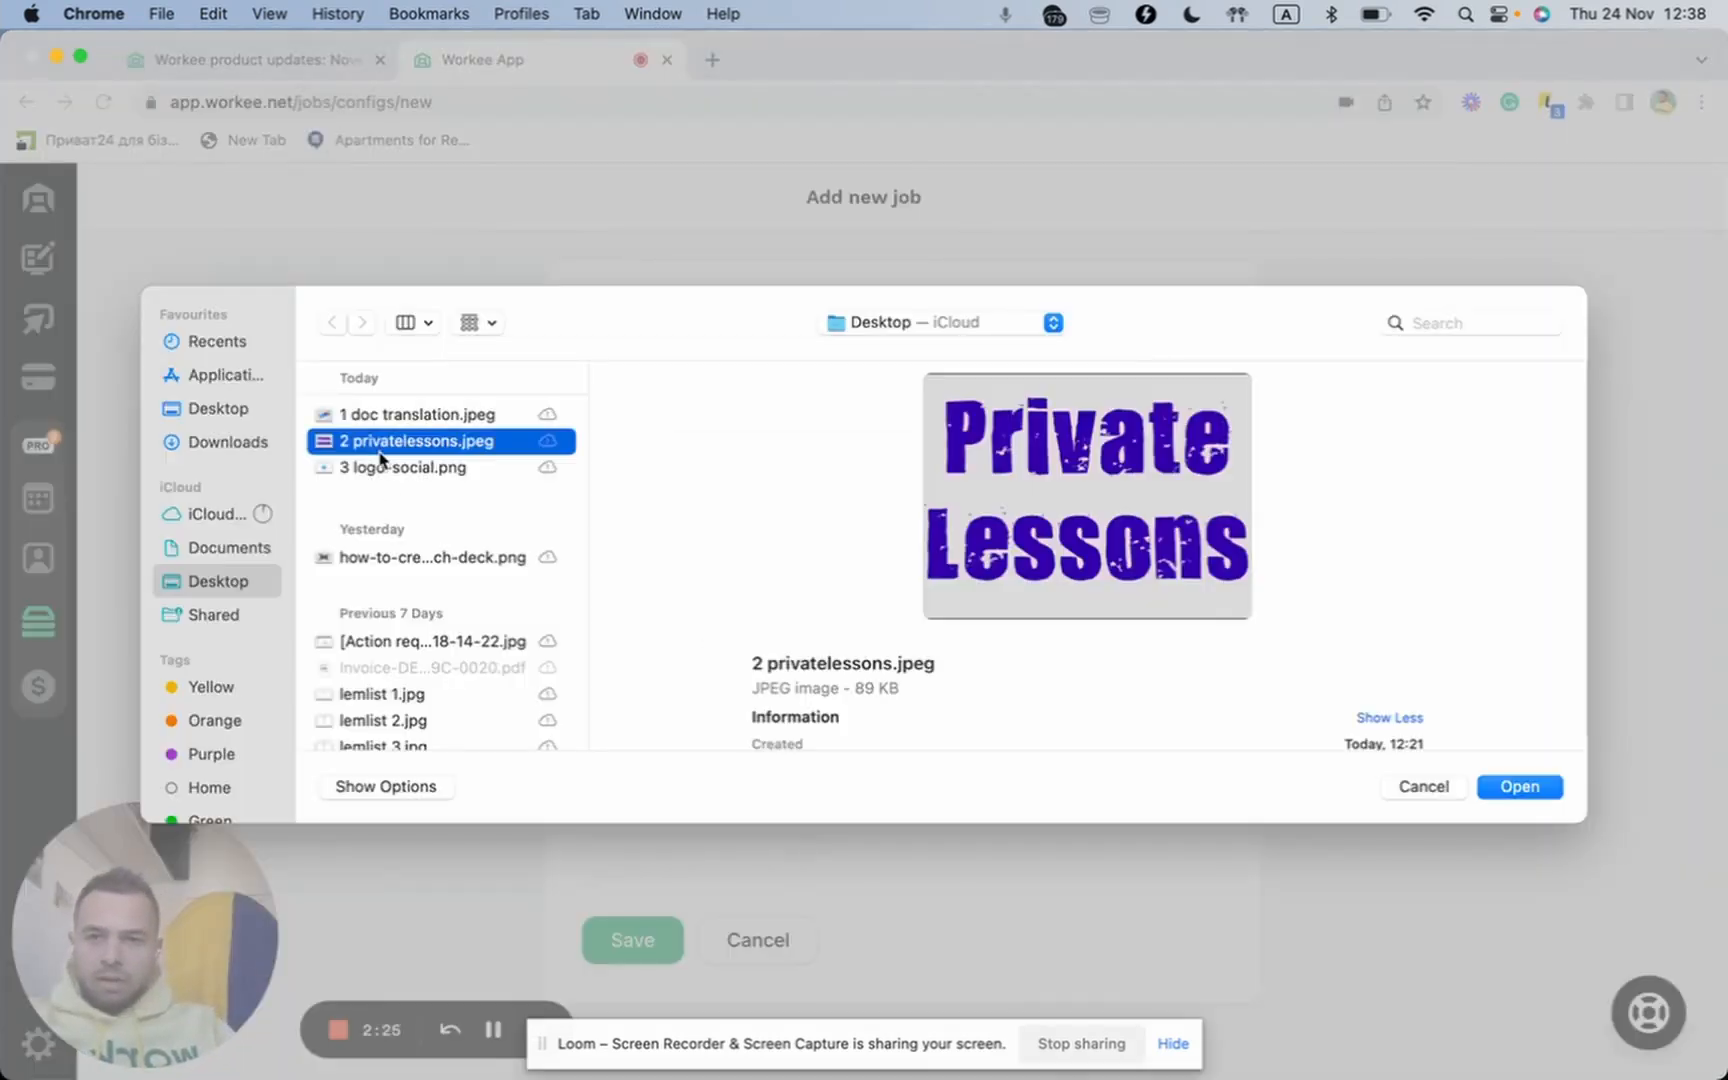
{"action": "double_click", "coordinate": [380, 452]}
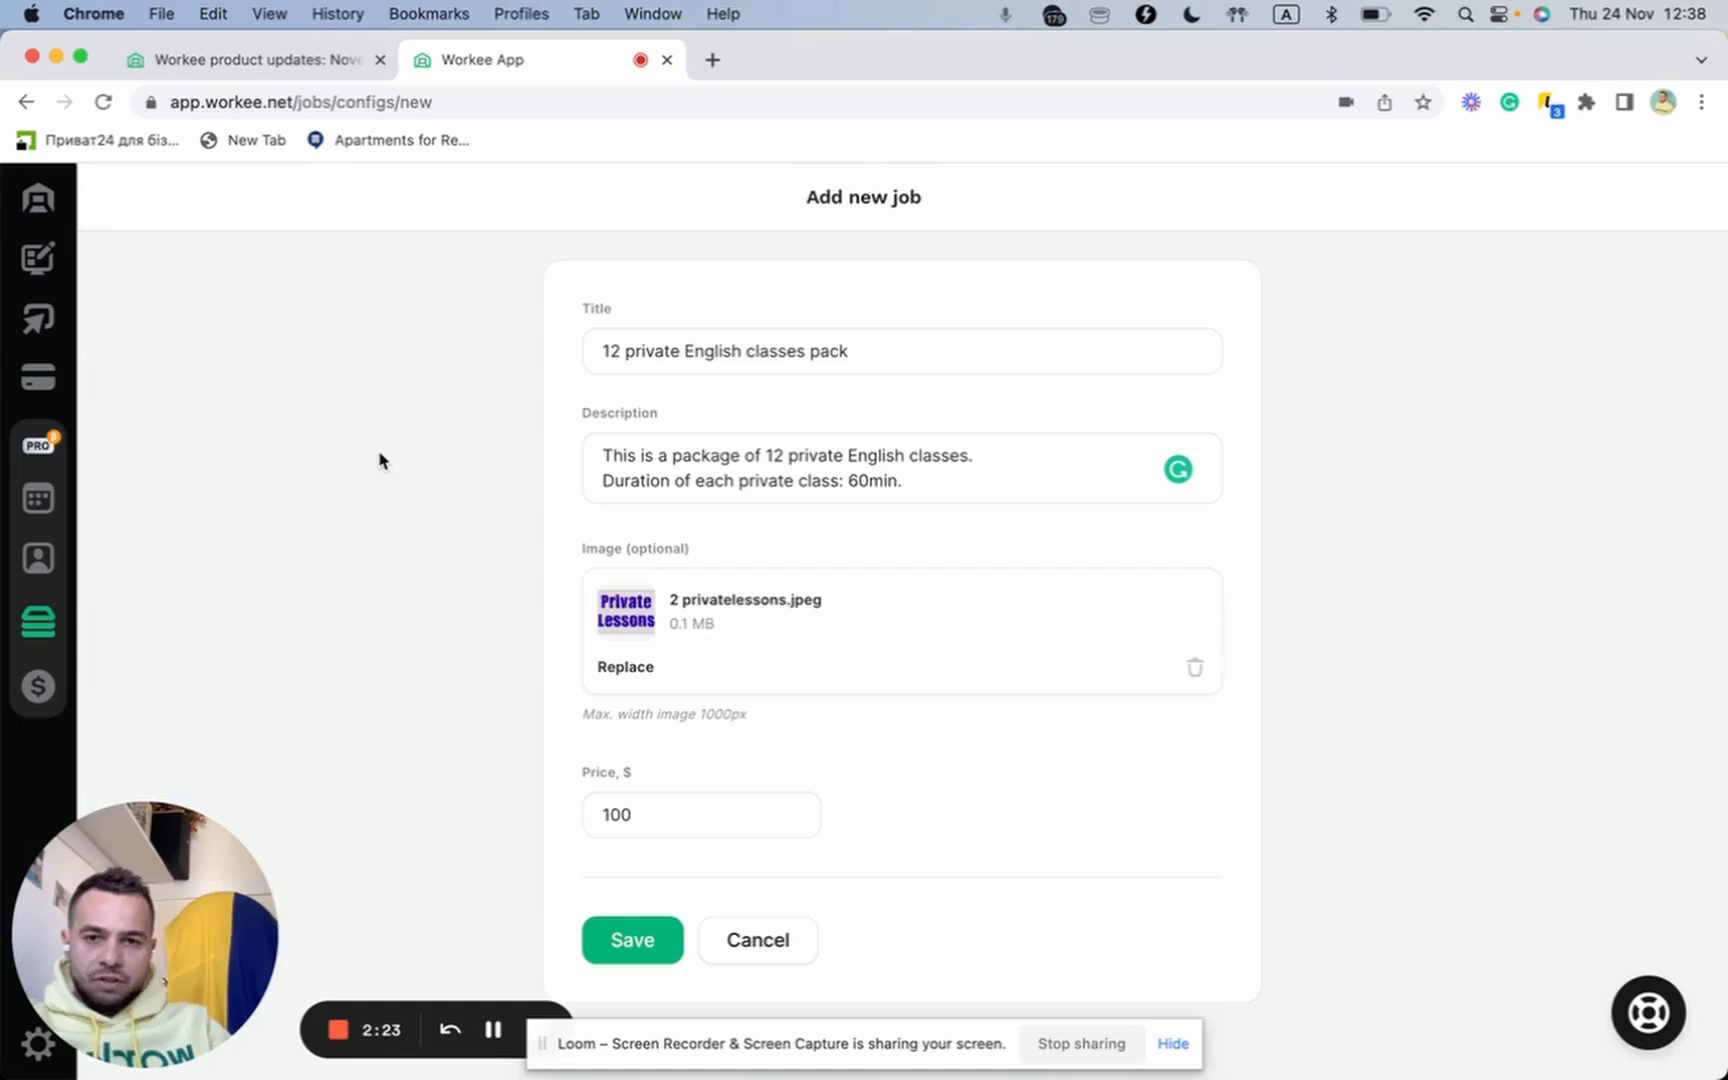
{"action": "left_click", "coordinate": [640, 942]}
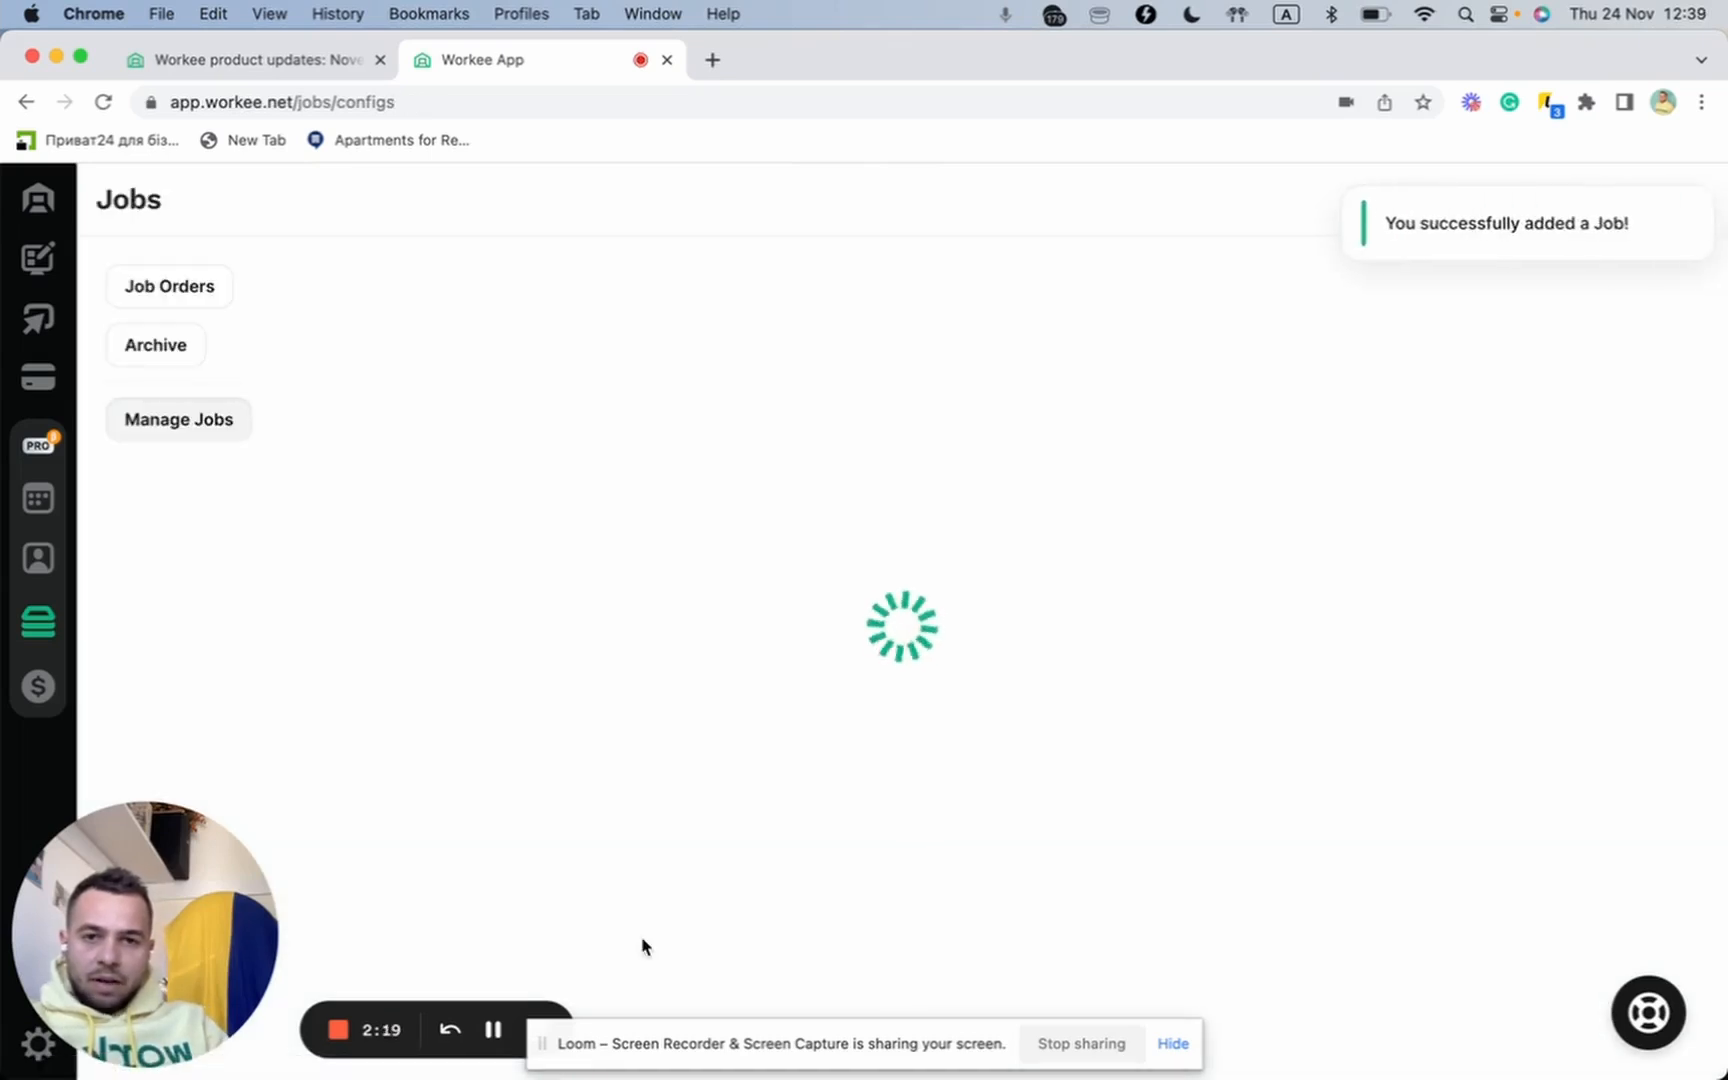
- Start adding another job and title it "Logo development"
{"action": "scroll", "coordinate": [1080, 872], "scroll_direction": "down", "scroll_amount": 6}
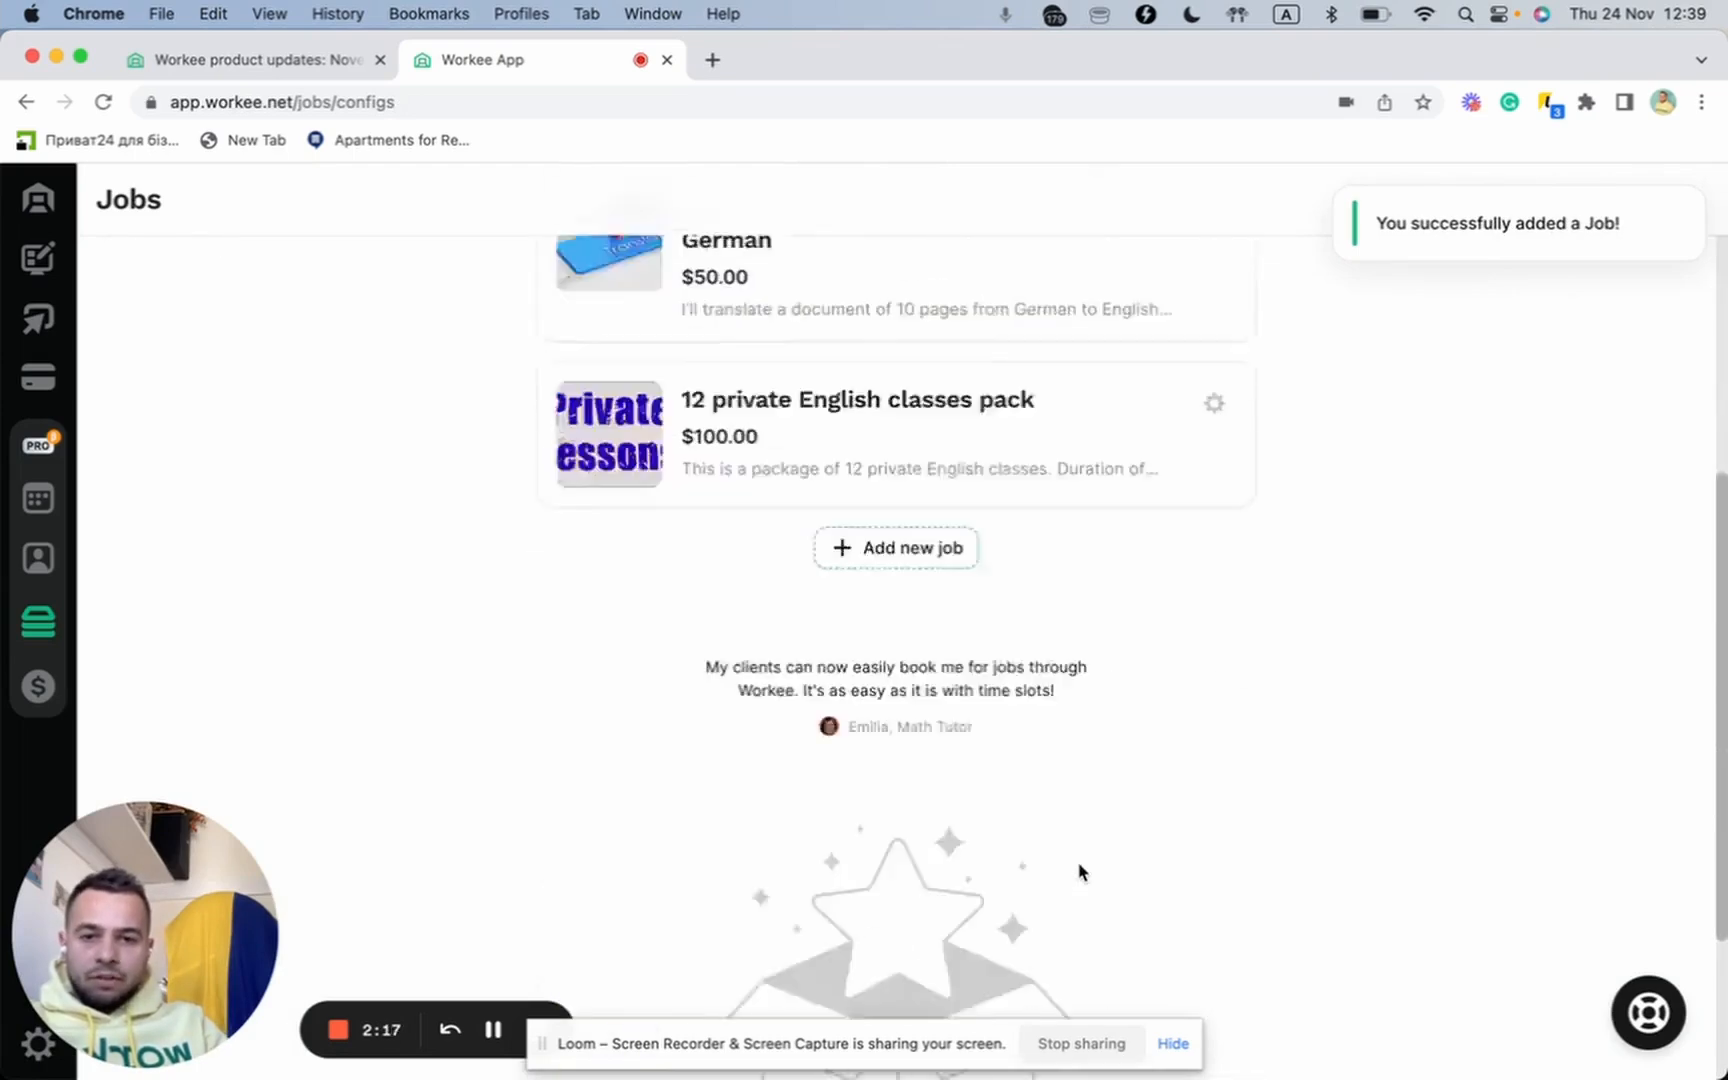
{"action": "scroll", "coordinate": [1080, 872], "scroll_direction": "up", "scroll_amount": 3}
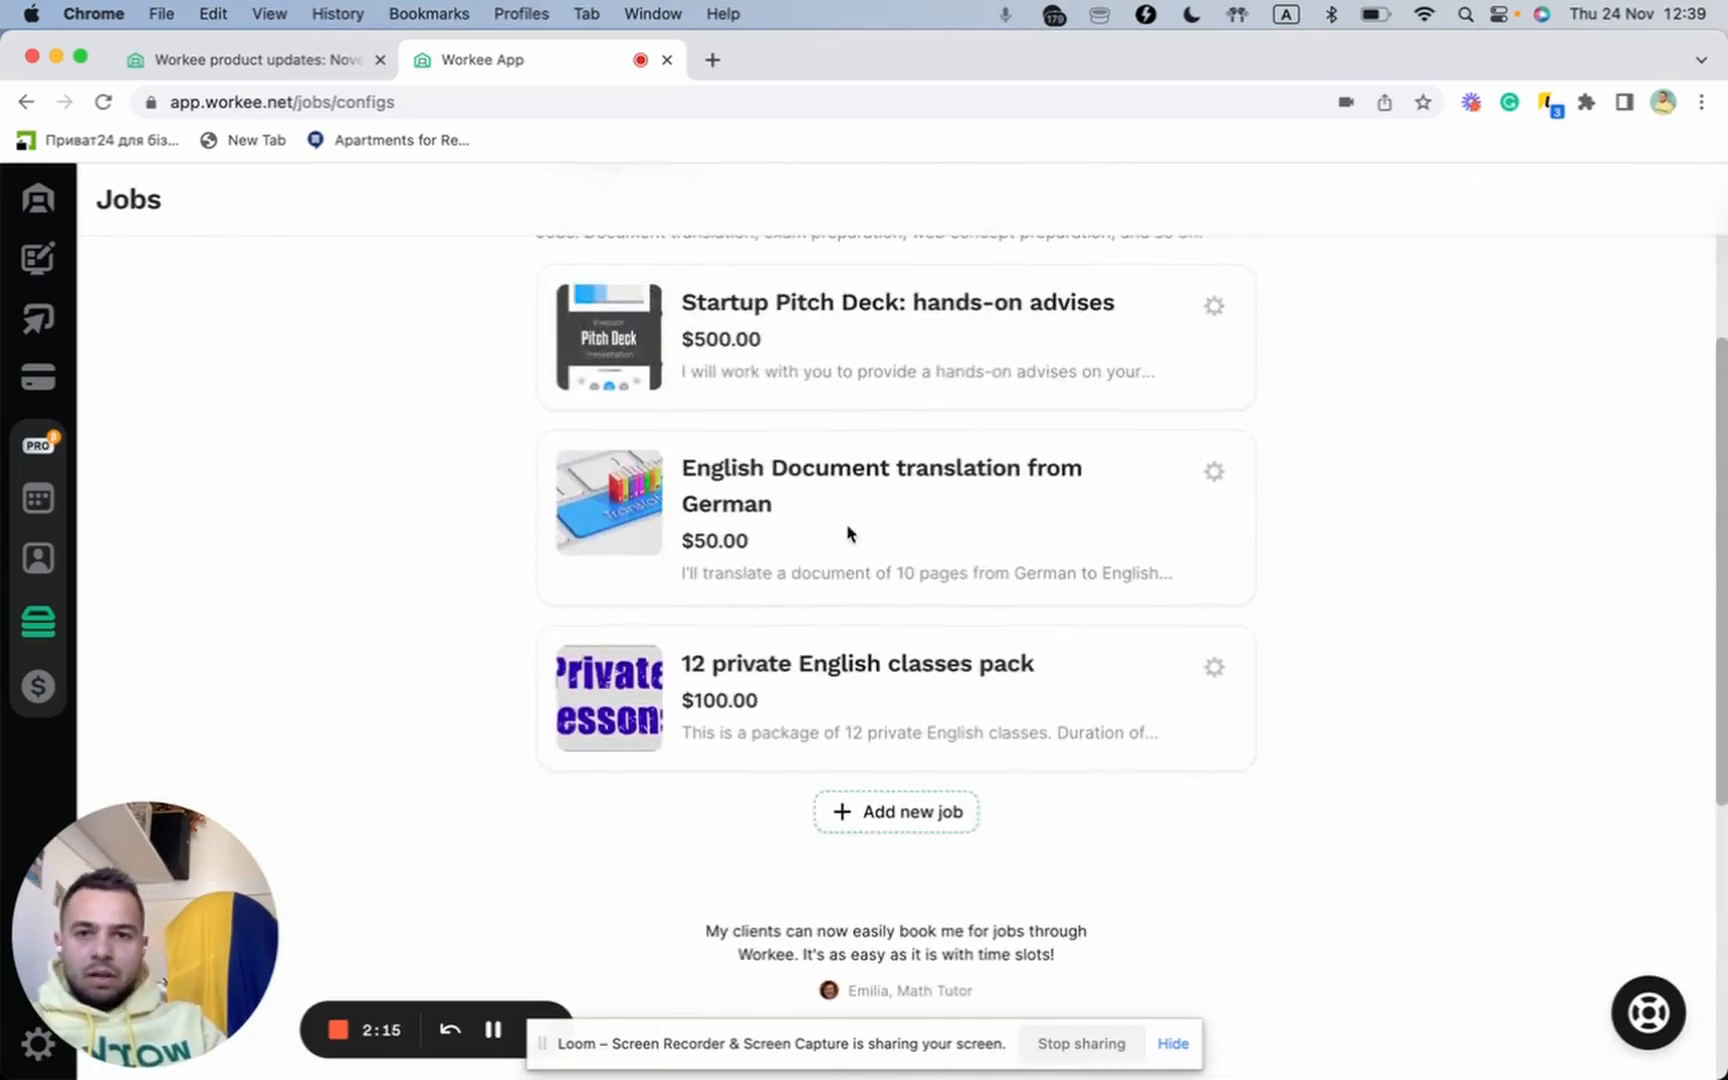
{"action": "left_click", "coordinate": [920, 813]}
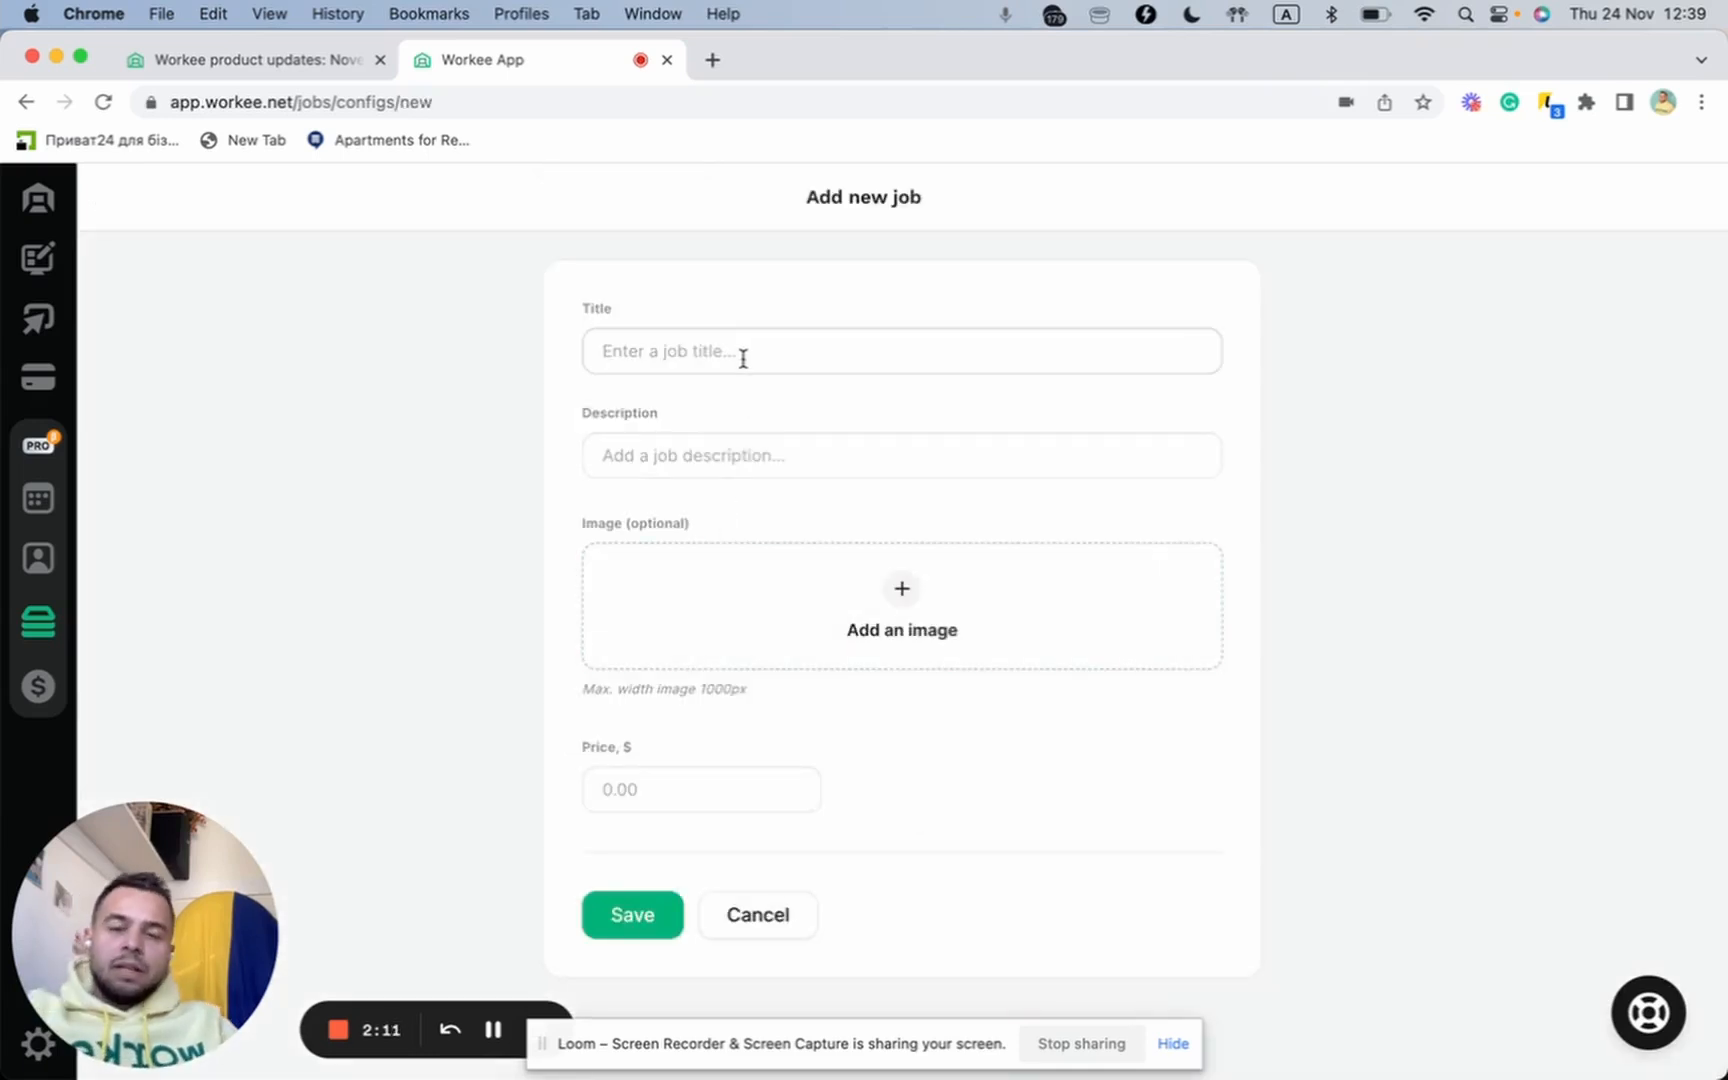
{"action": "type", "text": "Logo development"}
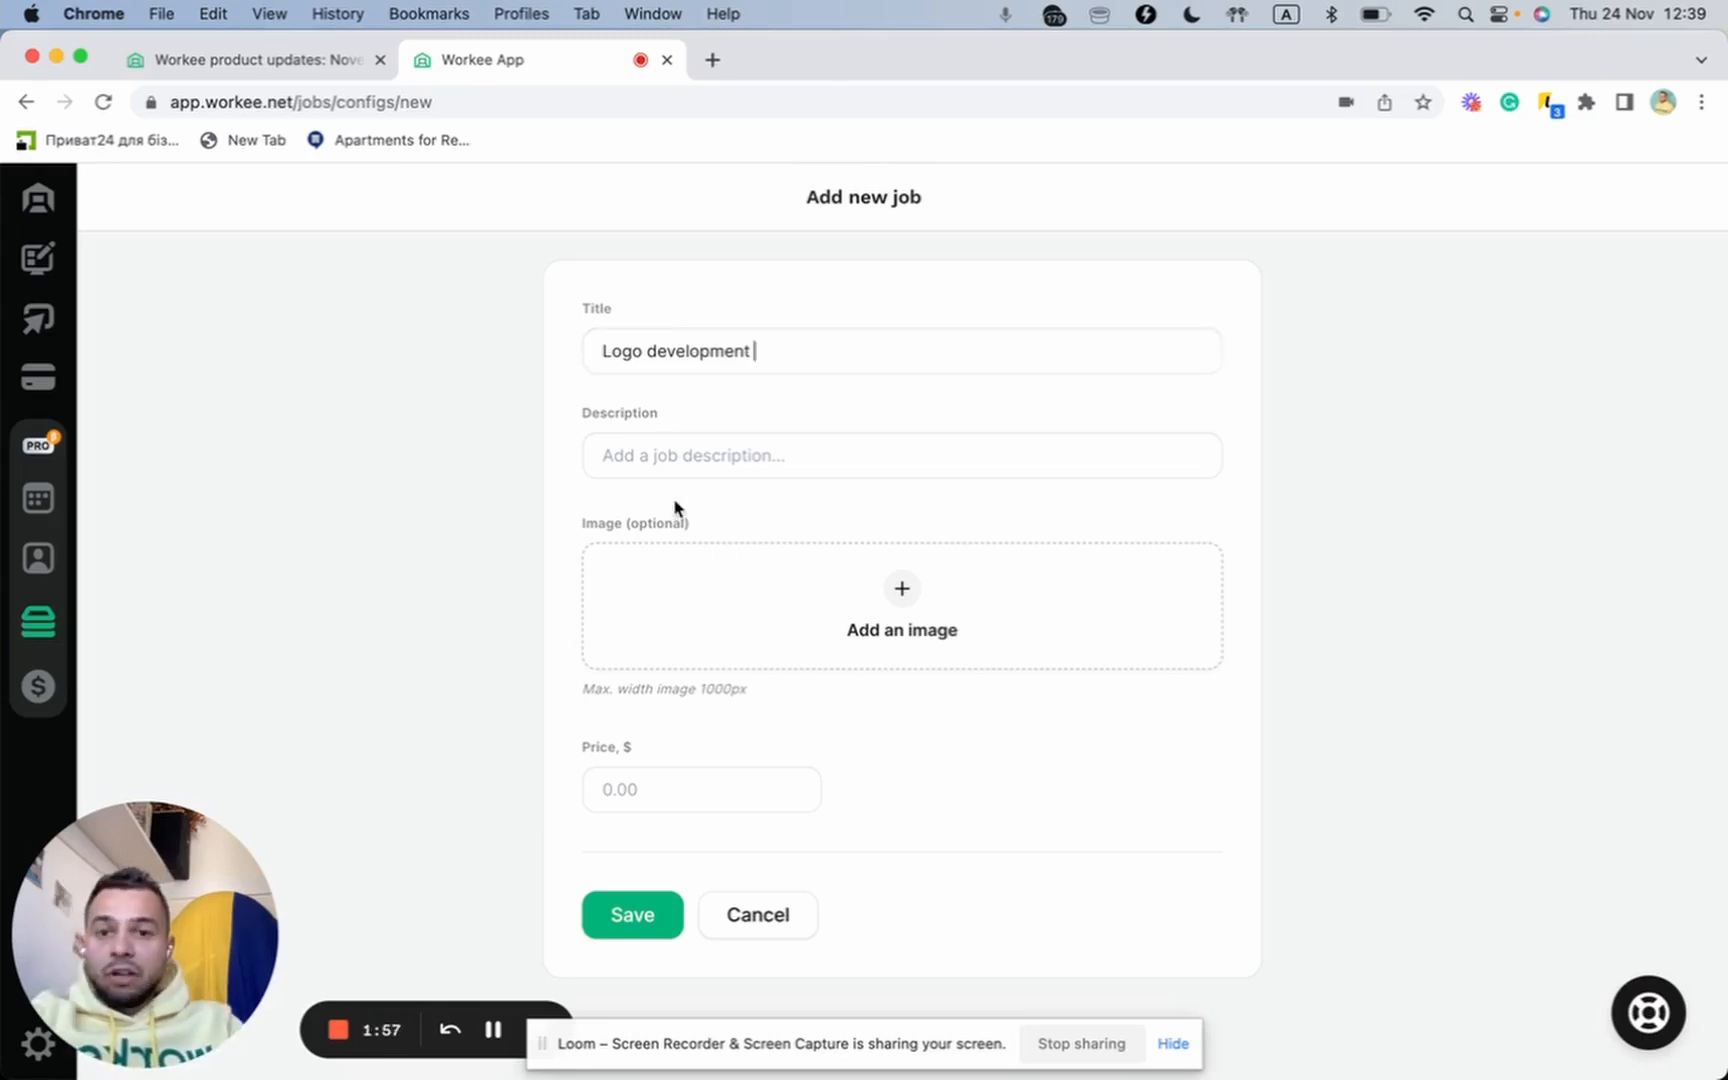
- Describe the logo job as "I'll prepare 3 different logos for your project" and save it with the price left empty
{"action": "left_click", "coordinate": [733, 455]}
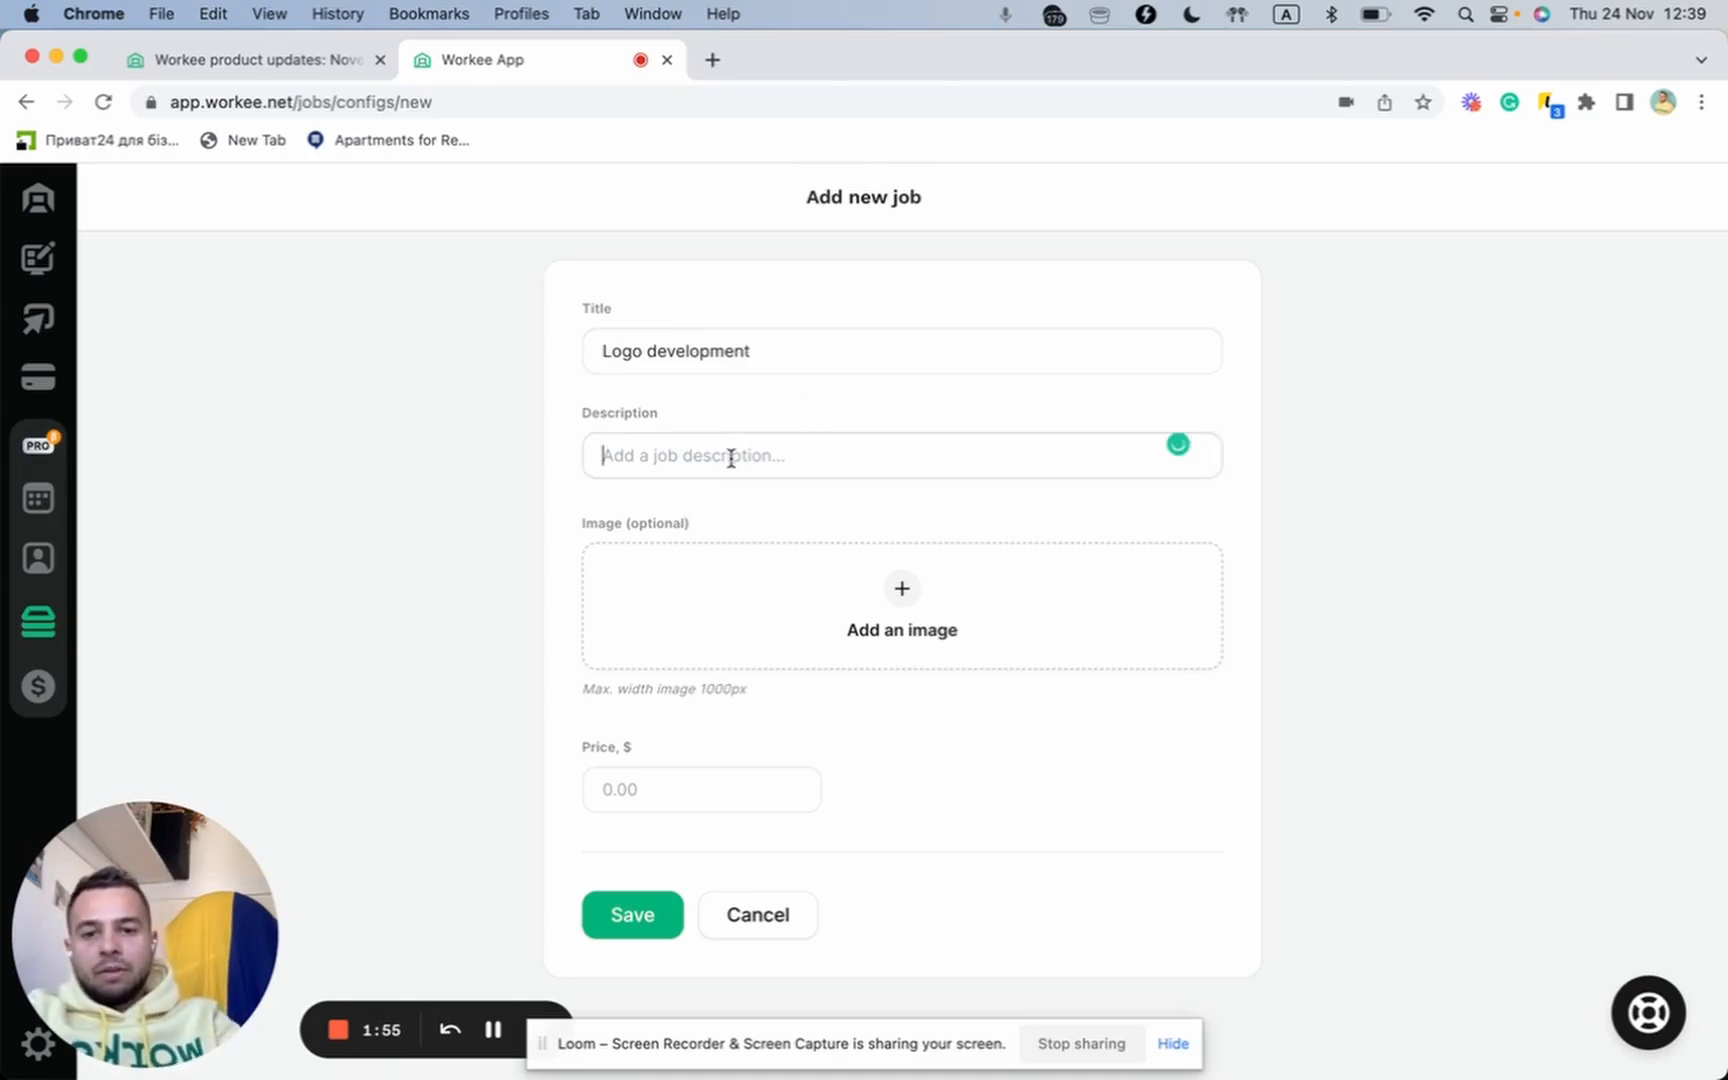
{"action": "type", "text": "I'll prepare 3 different "}
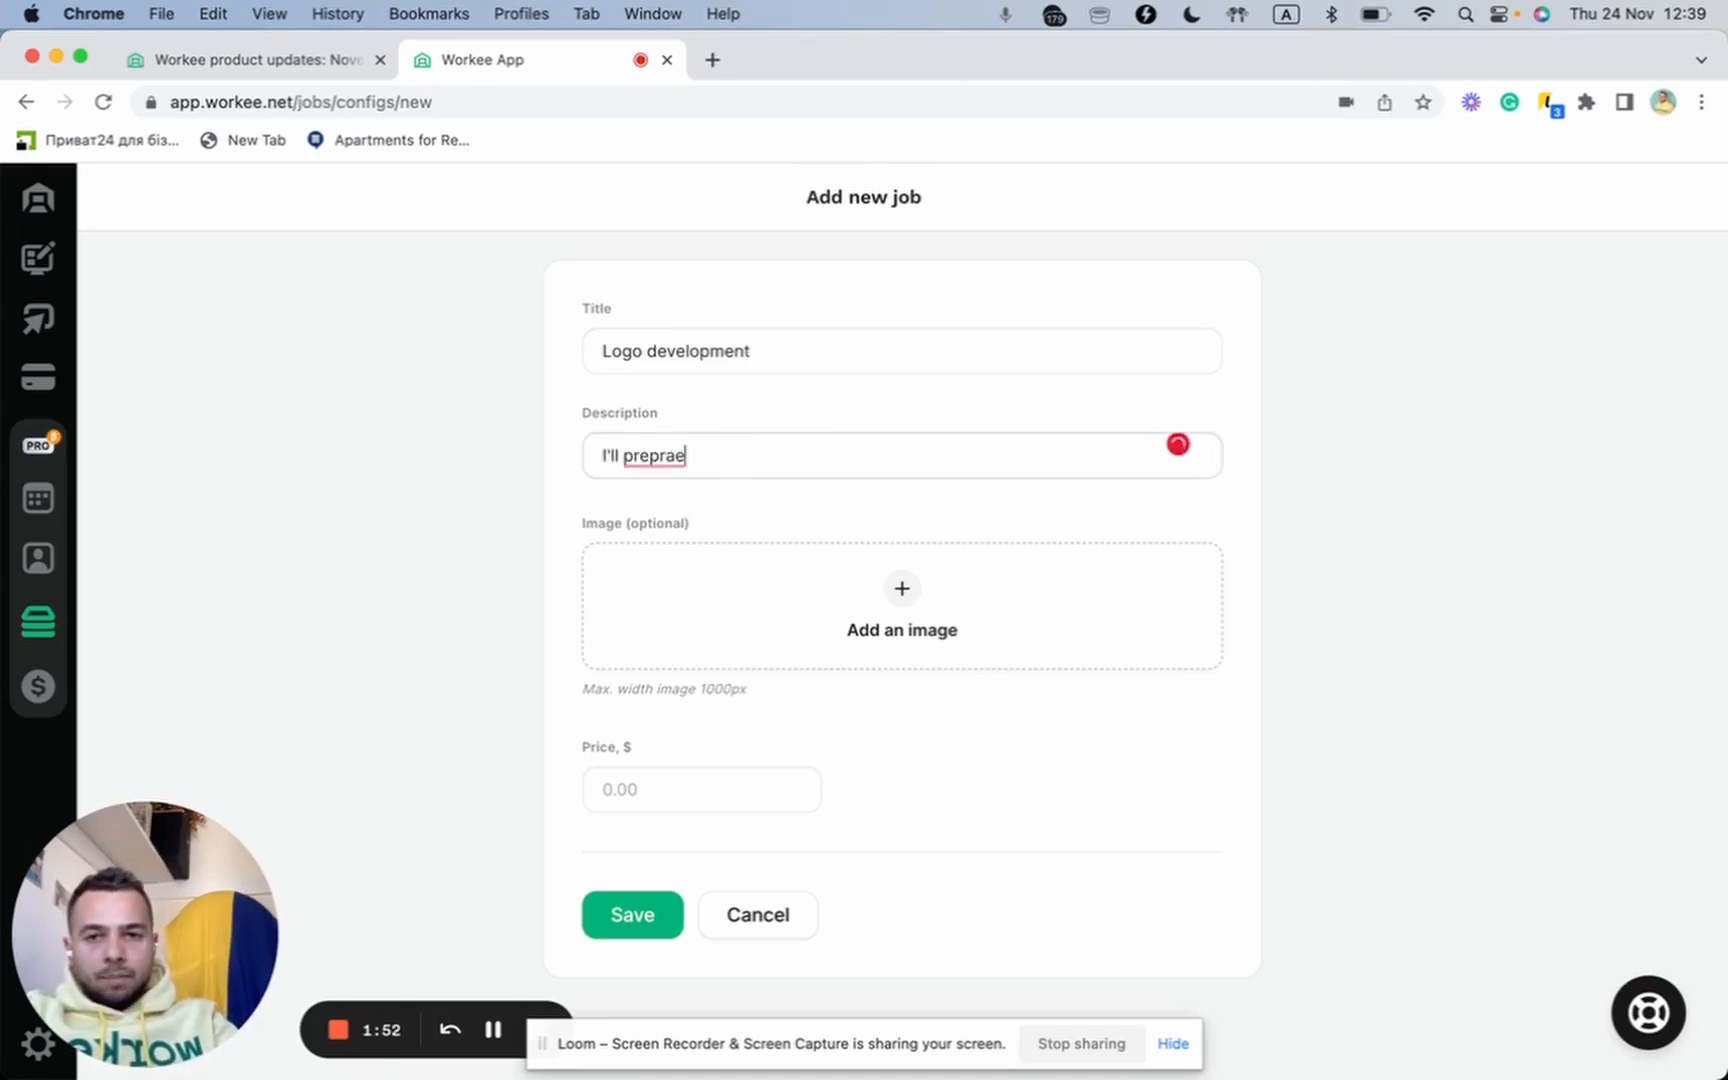
{"action": "type", "text": "logos for your project"}
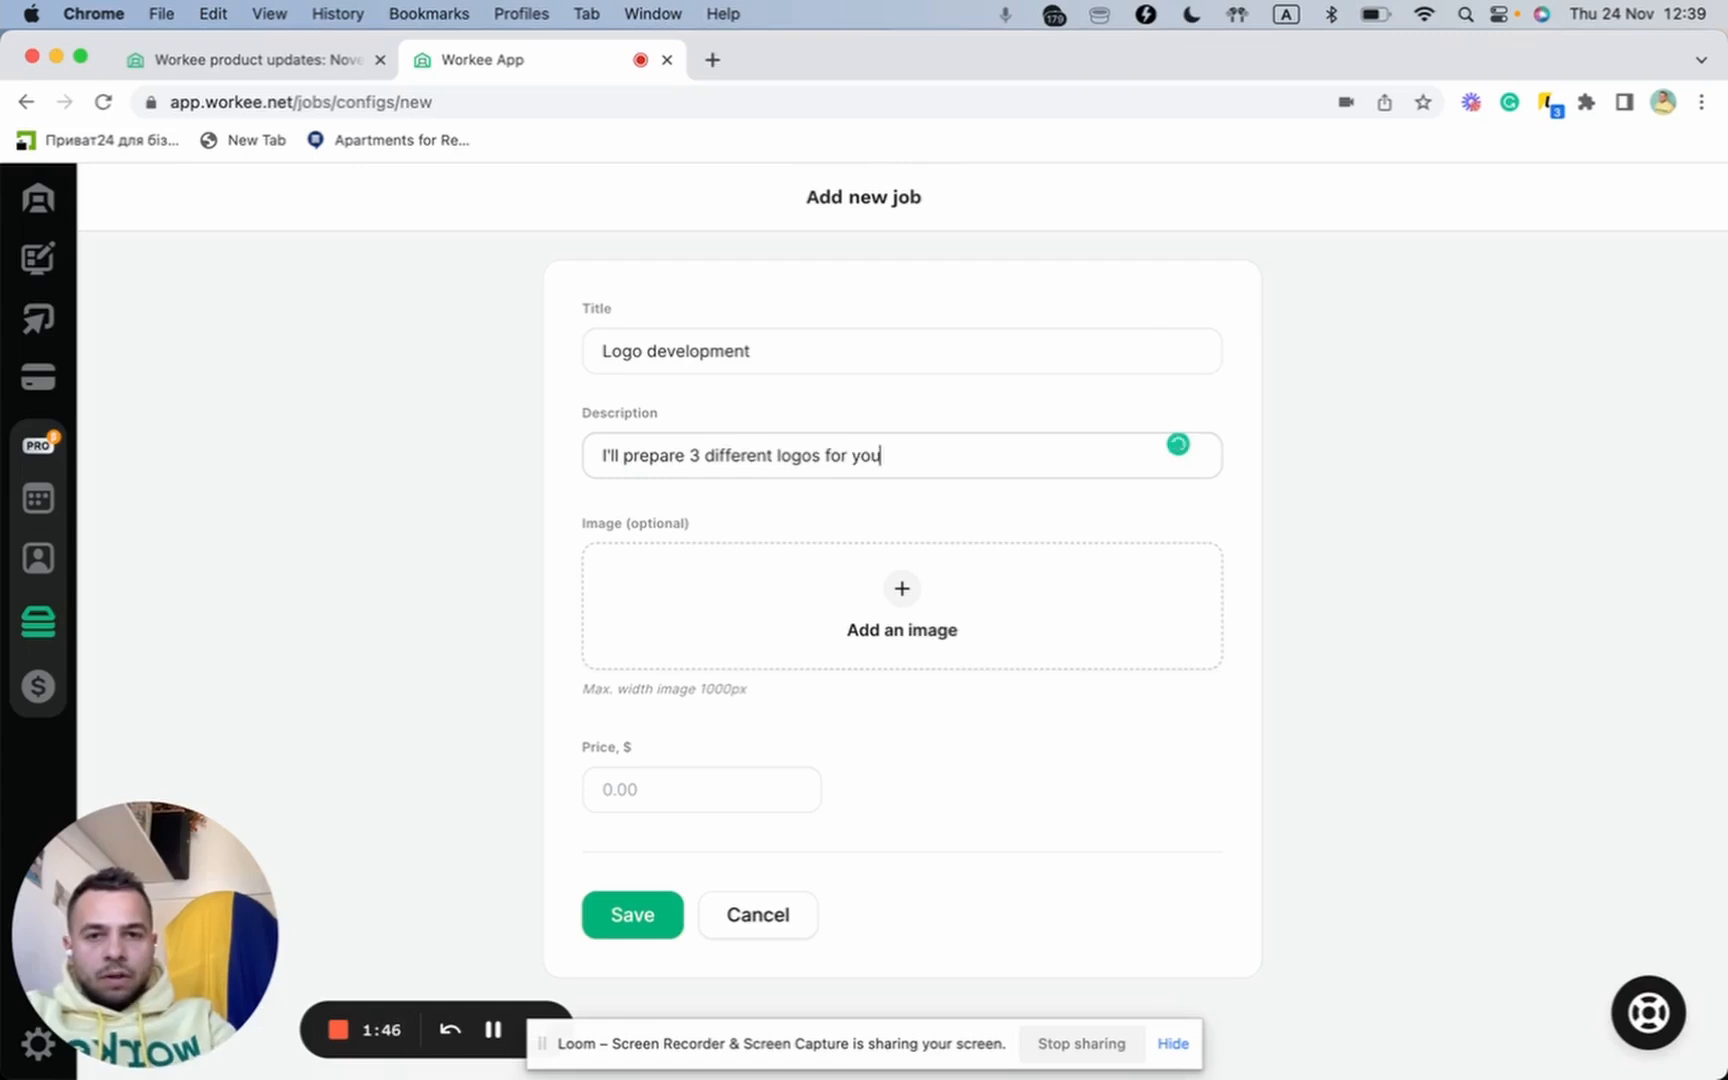
{"action": "left_click", "coordinate": [636, 781]}
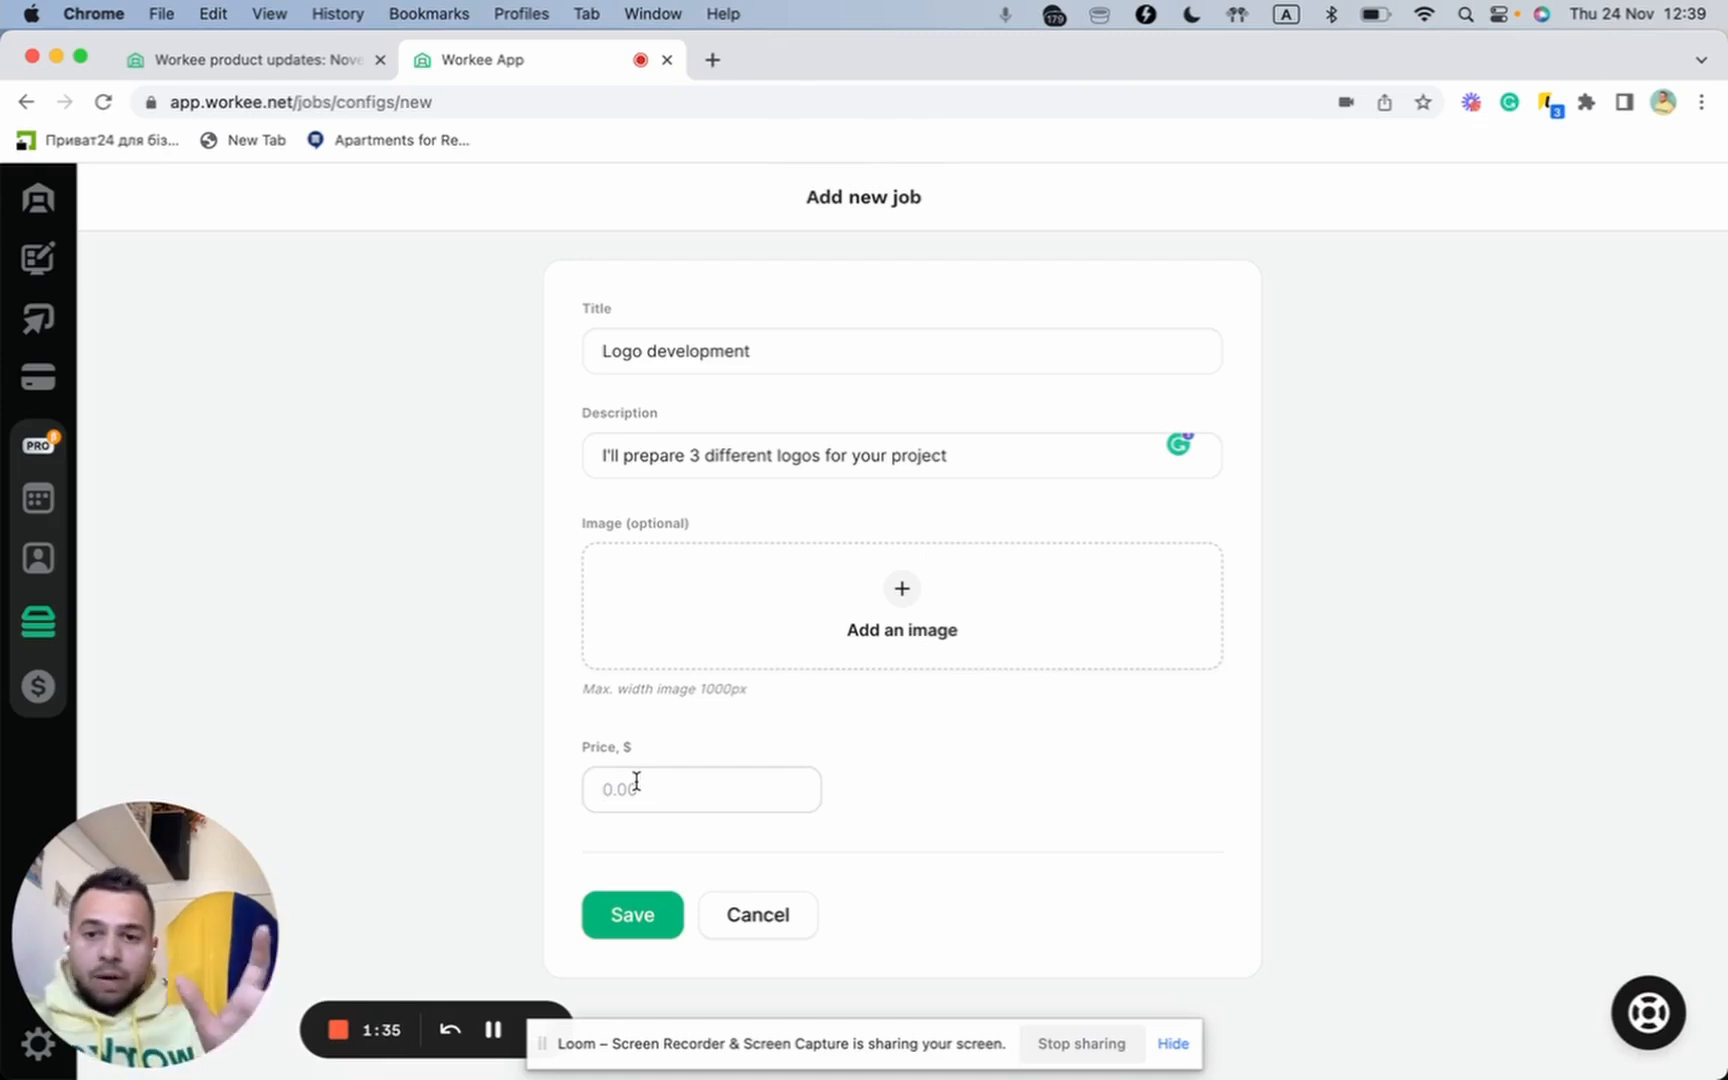
{"action": "left_click", "coordinate": [657, 912]}
- Review the list of jobs, examining the price label of the Logo development job
{"action": "scroll", "coordinate": [945, 791], "scroll_direction": "down", "scroll_amount": 5}
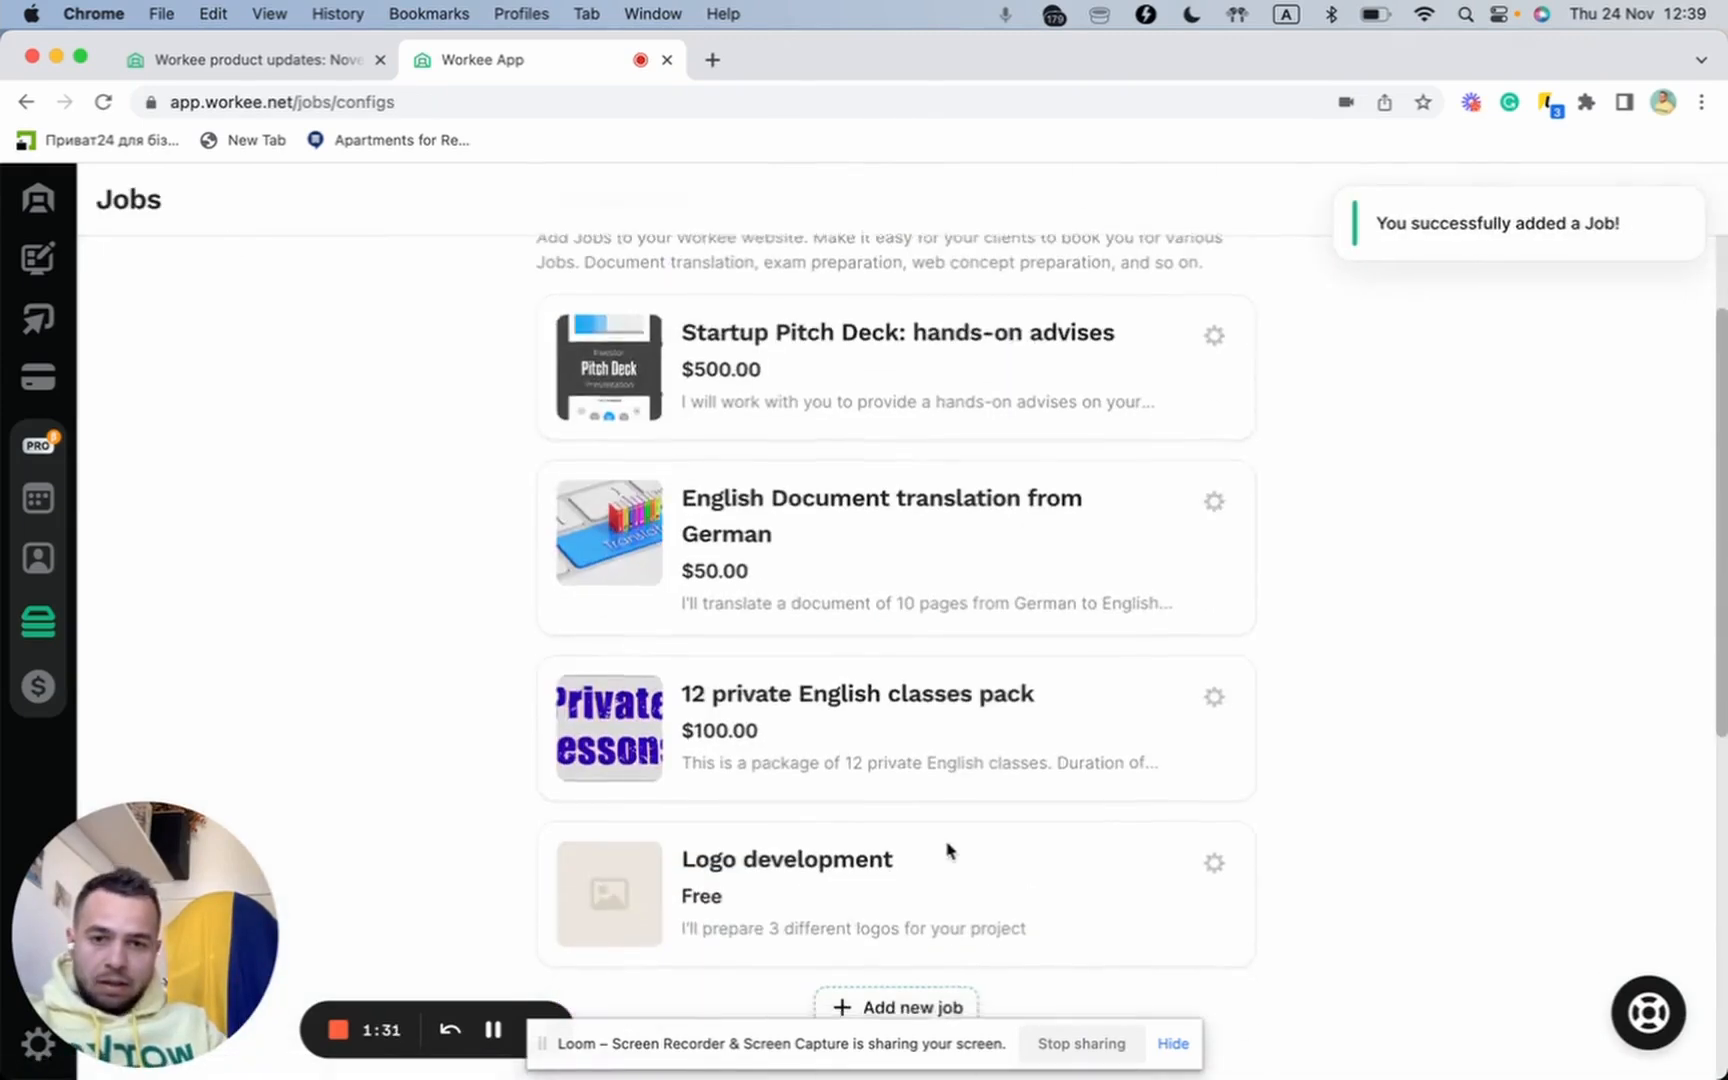
{"action": "scroll", "coordinate": [948, 850], "scroll_direction": "down", "scroll_amount": 3}
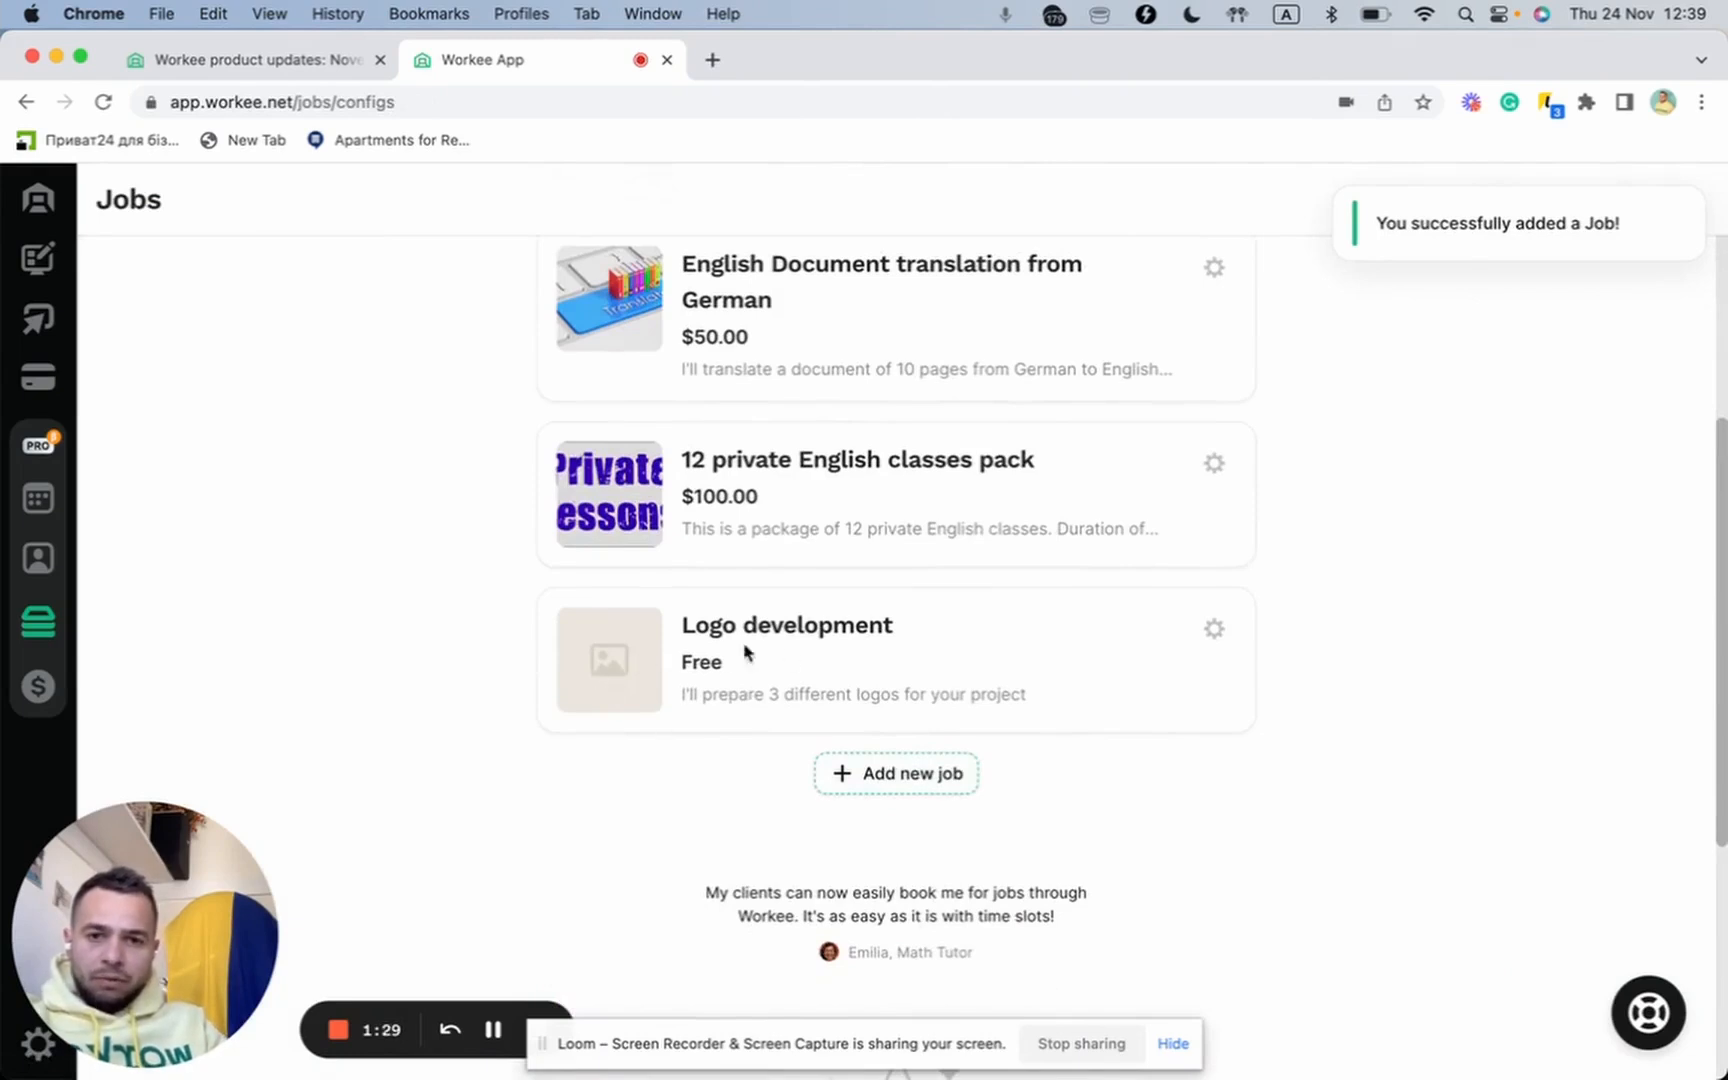
{"action": "left_click_drag", "start_coordinate": [681, 664], "coordinate": [740, 668]}
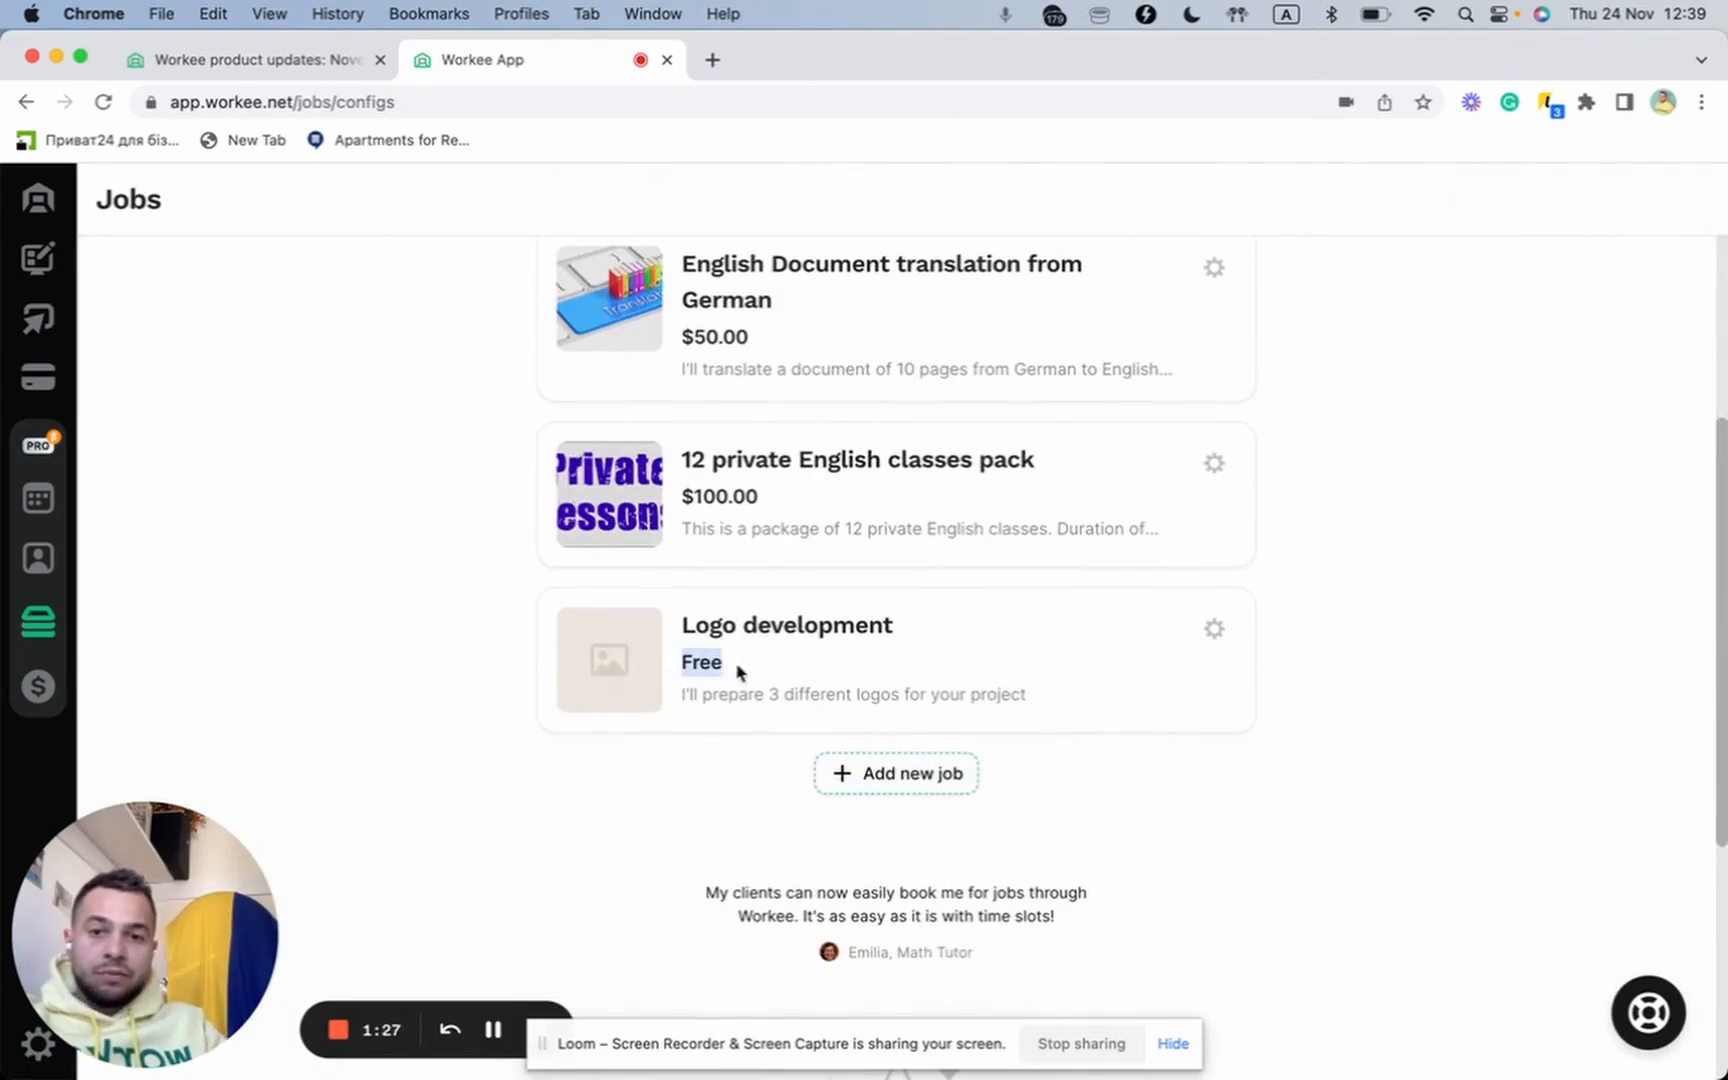
{"action": "left_click", "coordinate": [697, 836]}
{"action": "scroll", "coordinate": [697, 840], "scroll_direction": "up", "scroll_amount": 4}
{"action": "scroll", "coordinate": [872, 575], "scroll_direction": "down", "scroll_amount": 3}
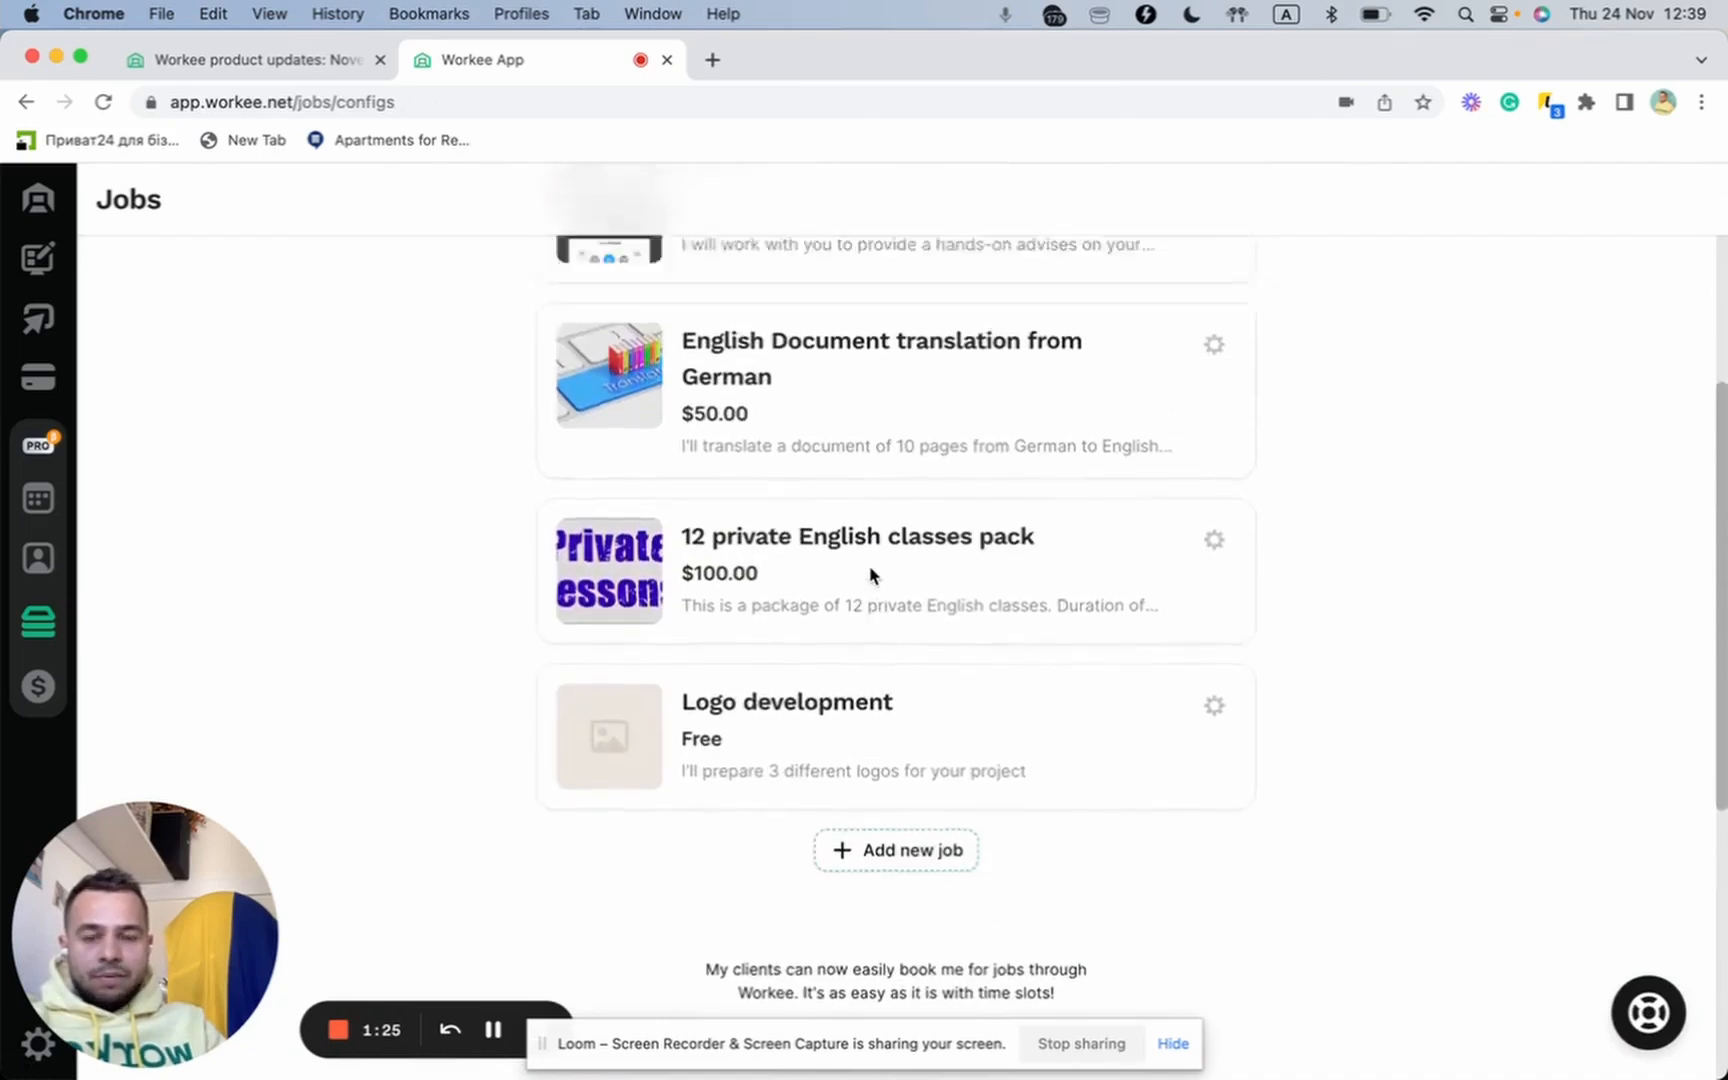
{"action": "scroll", "coordinate": [872, 575], "scroll_direction": "up", "scroll_amount": 2}
{"action": "scroll", "coordinate": [872, 575], "scroll_direction": "down", "scroll_amount": 3}
{"action": "scroll", "coordinate": [872, 575], "scroll_direction": "up", "scroll_amount": 3}
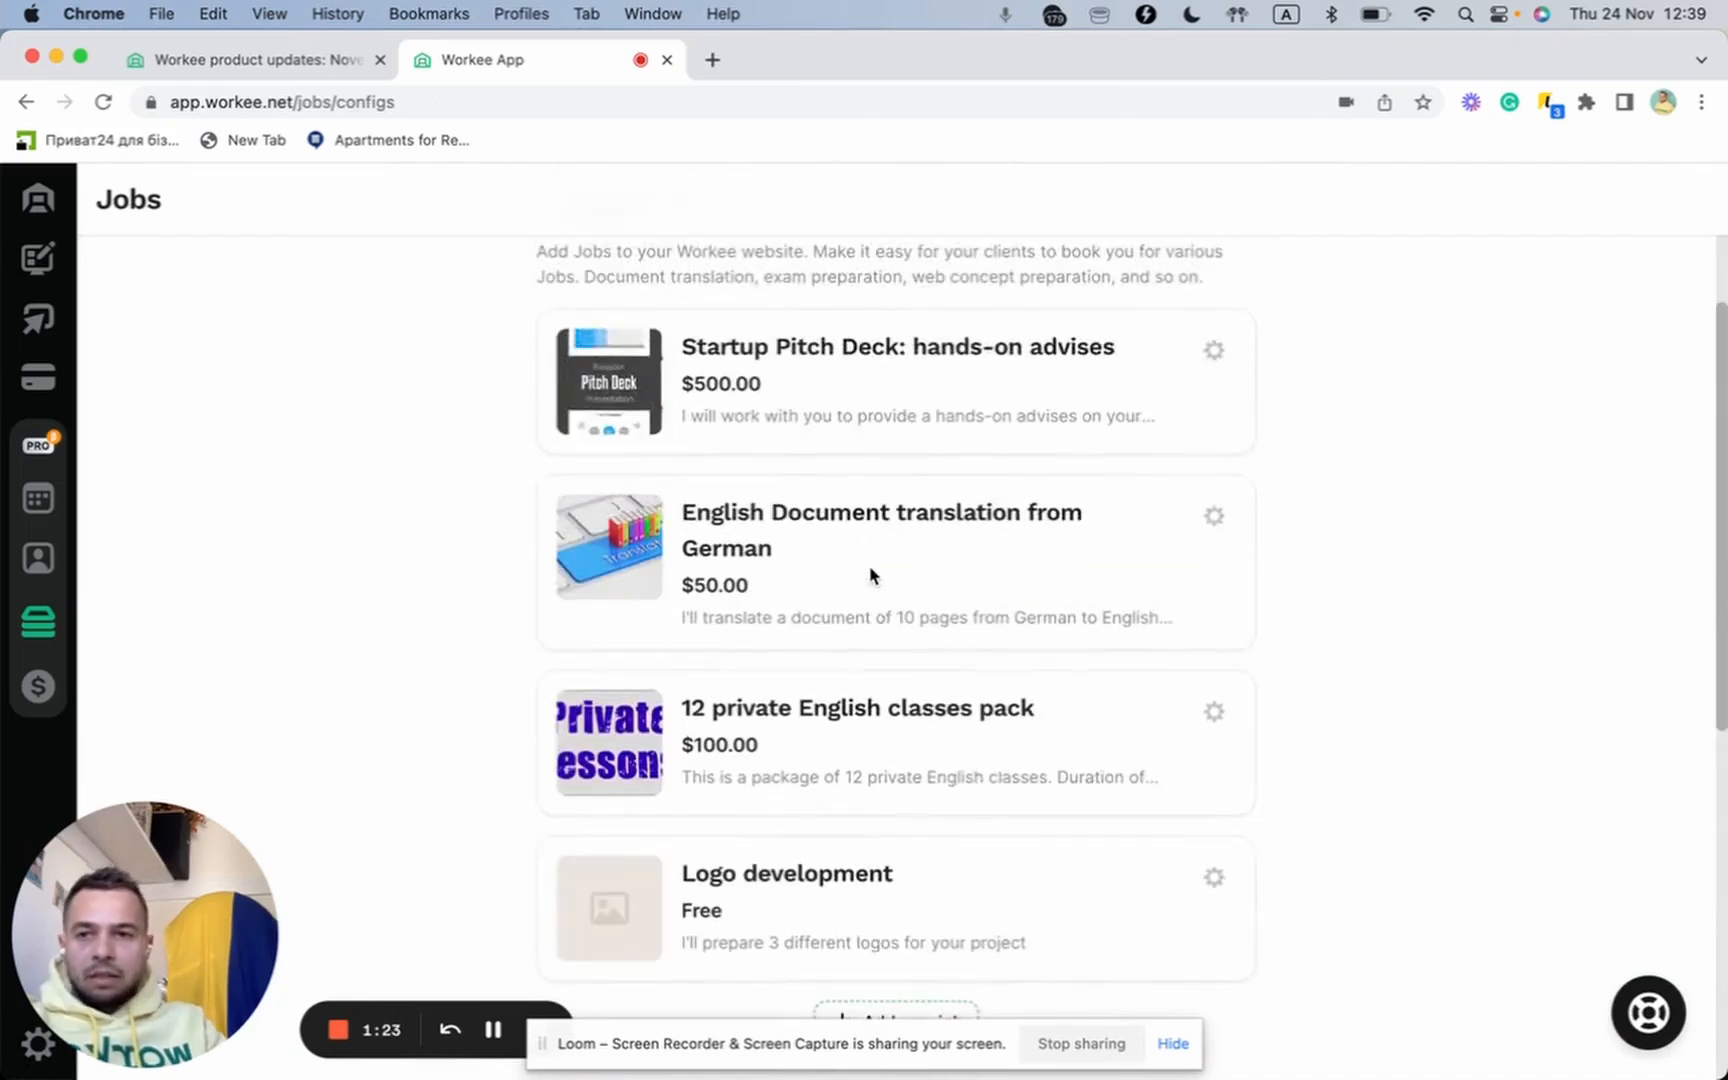
{"action": "scroll", "coordinate": [870, 575], "scroll_direction": "up", "scroll_amount": 5}
- Open the website builder and turn off the display of the My Jobs & Services section
{"action": "left_click", "coordinate": [52, 278]}
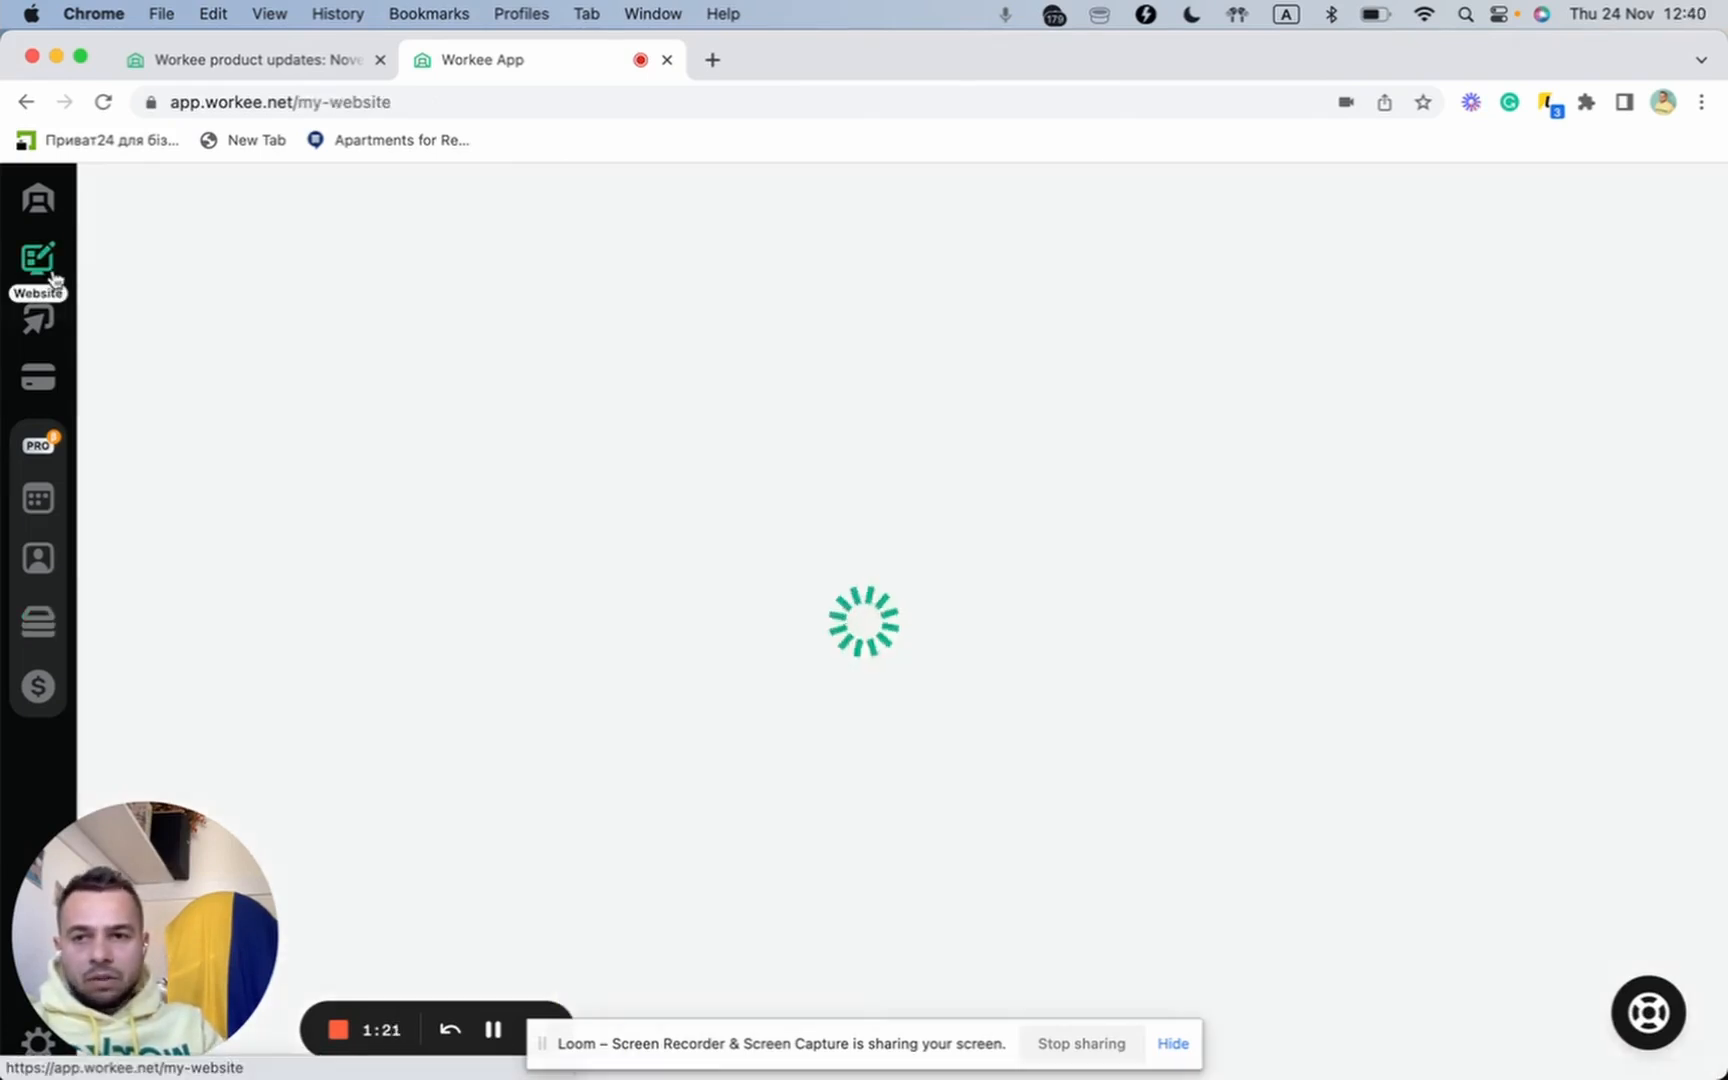
{"action": "scroll", "coordinate": [1460, 595], "scroll_direction": "down", "scroll_amount": 6}
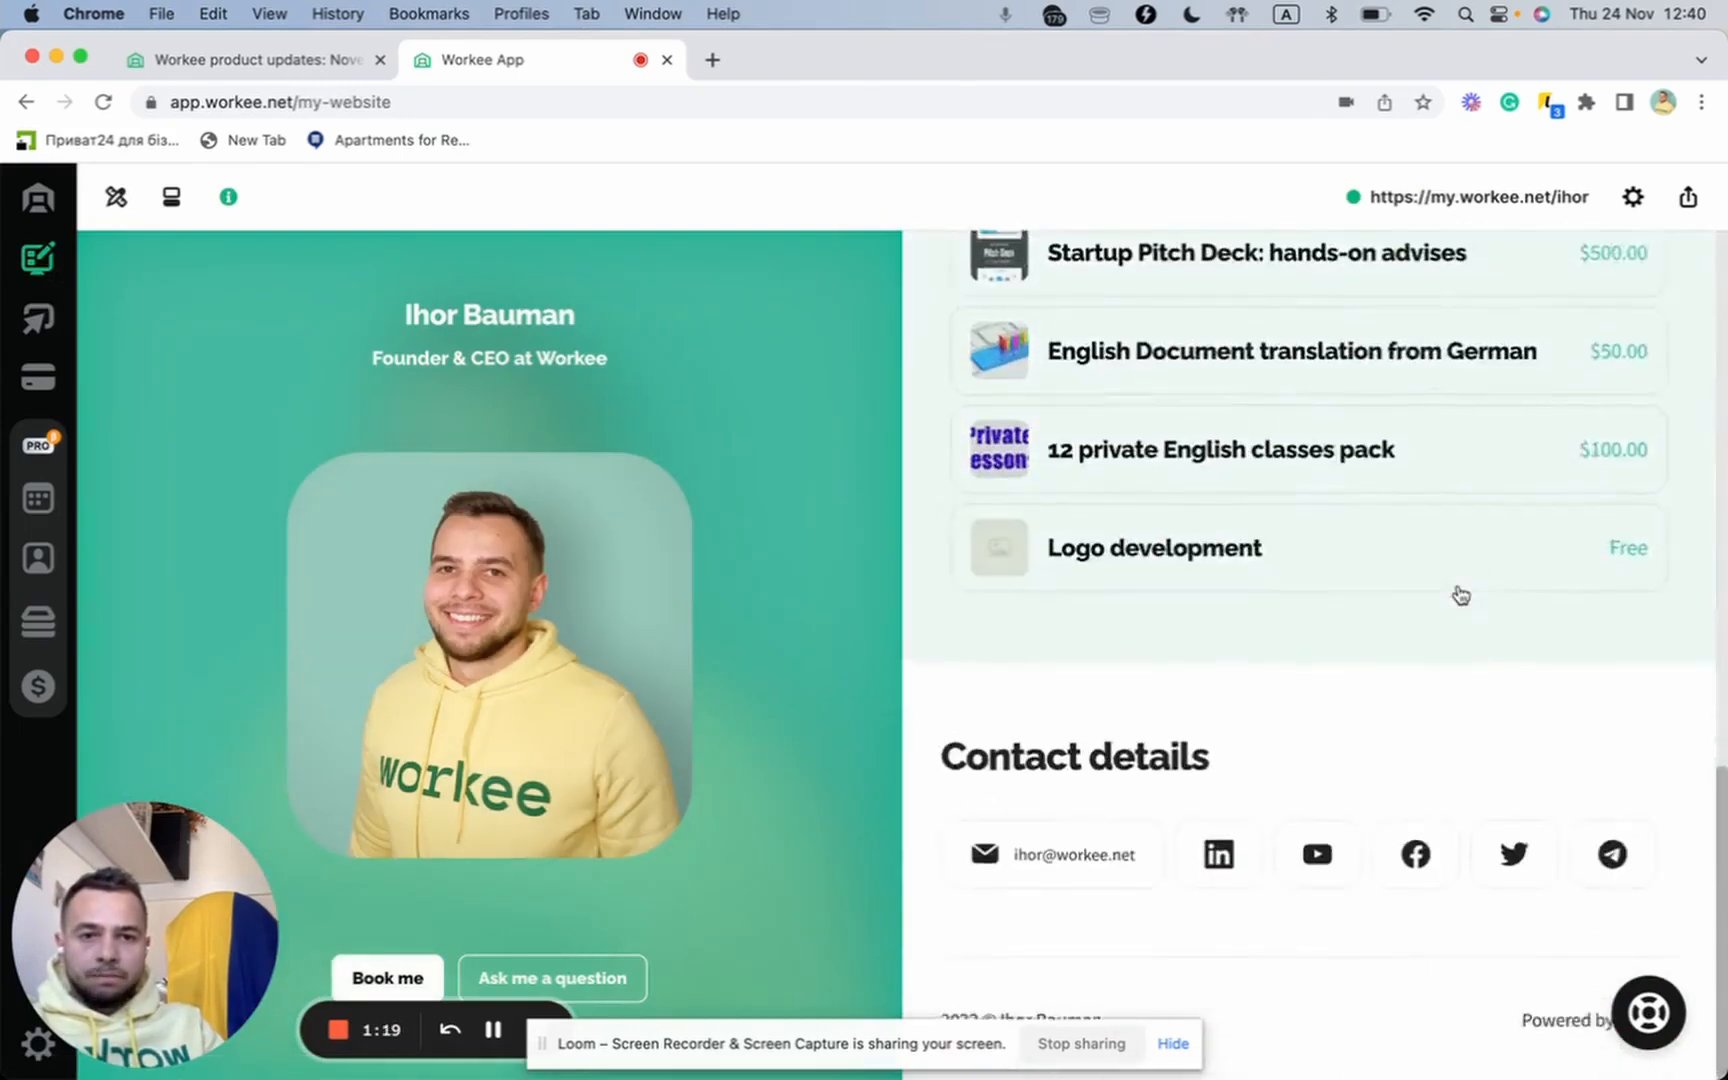
{"action": "scroll", "coordinate": [1460, 595], "scroll_direction": "up", "scroll_amount": 3}
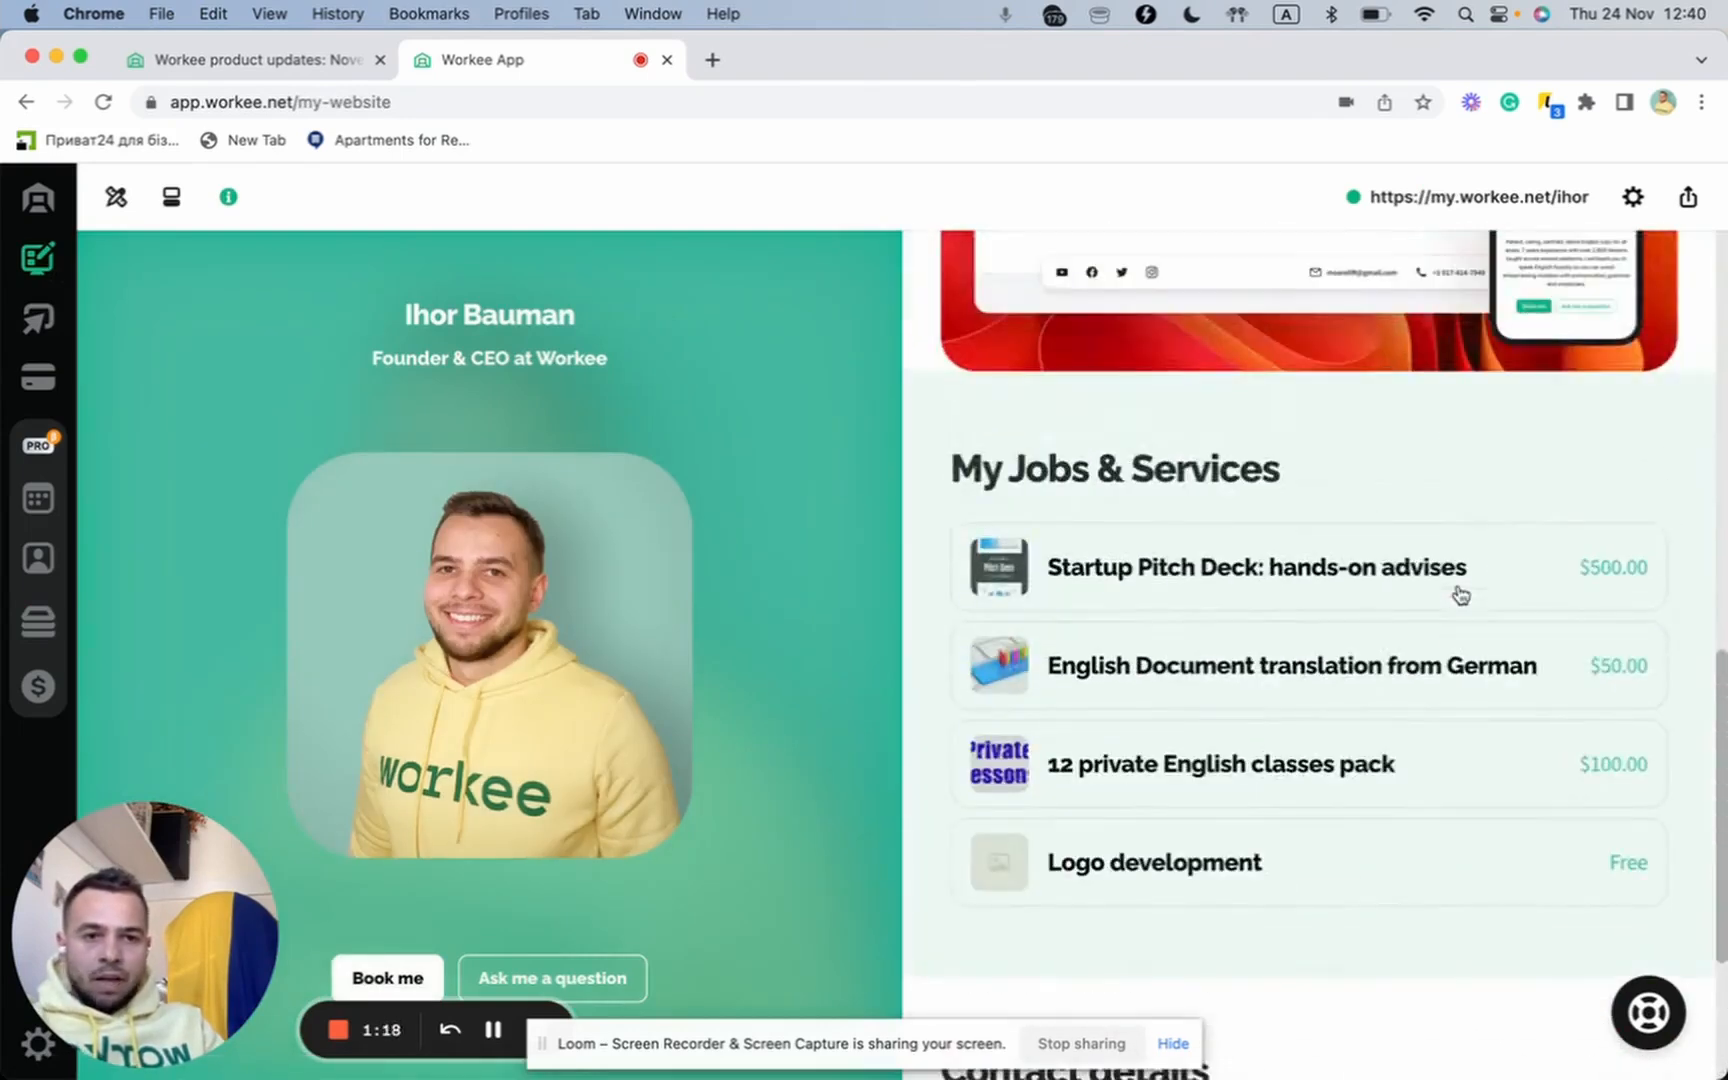
{"action": "left_click", "coordinate": [1377, 490]}
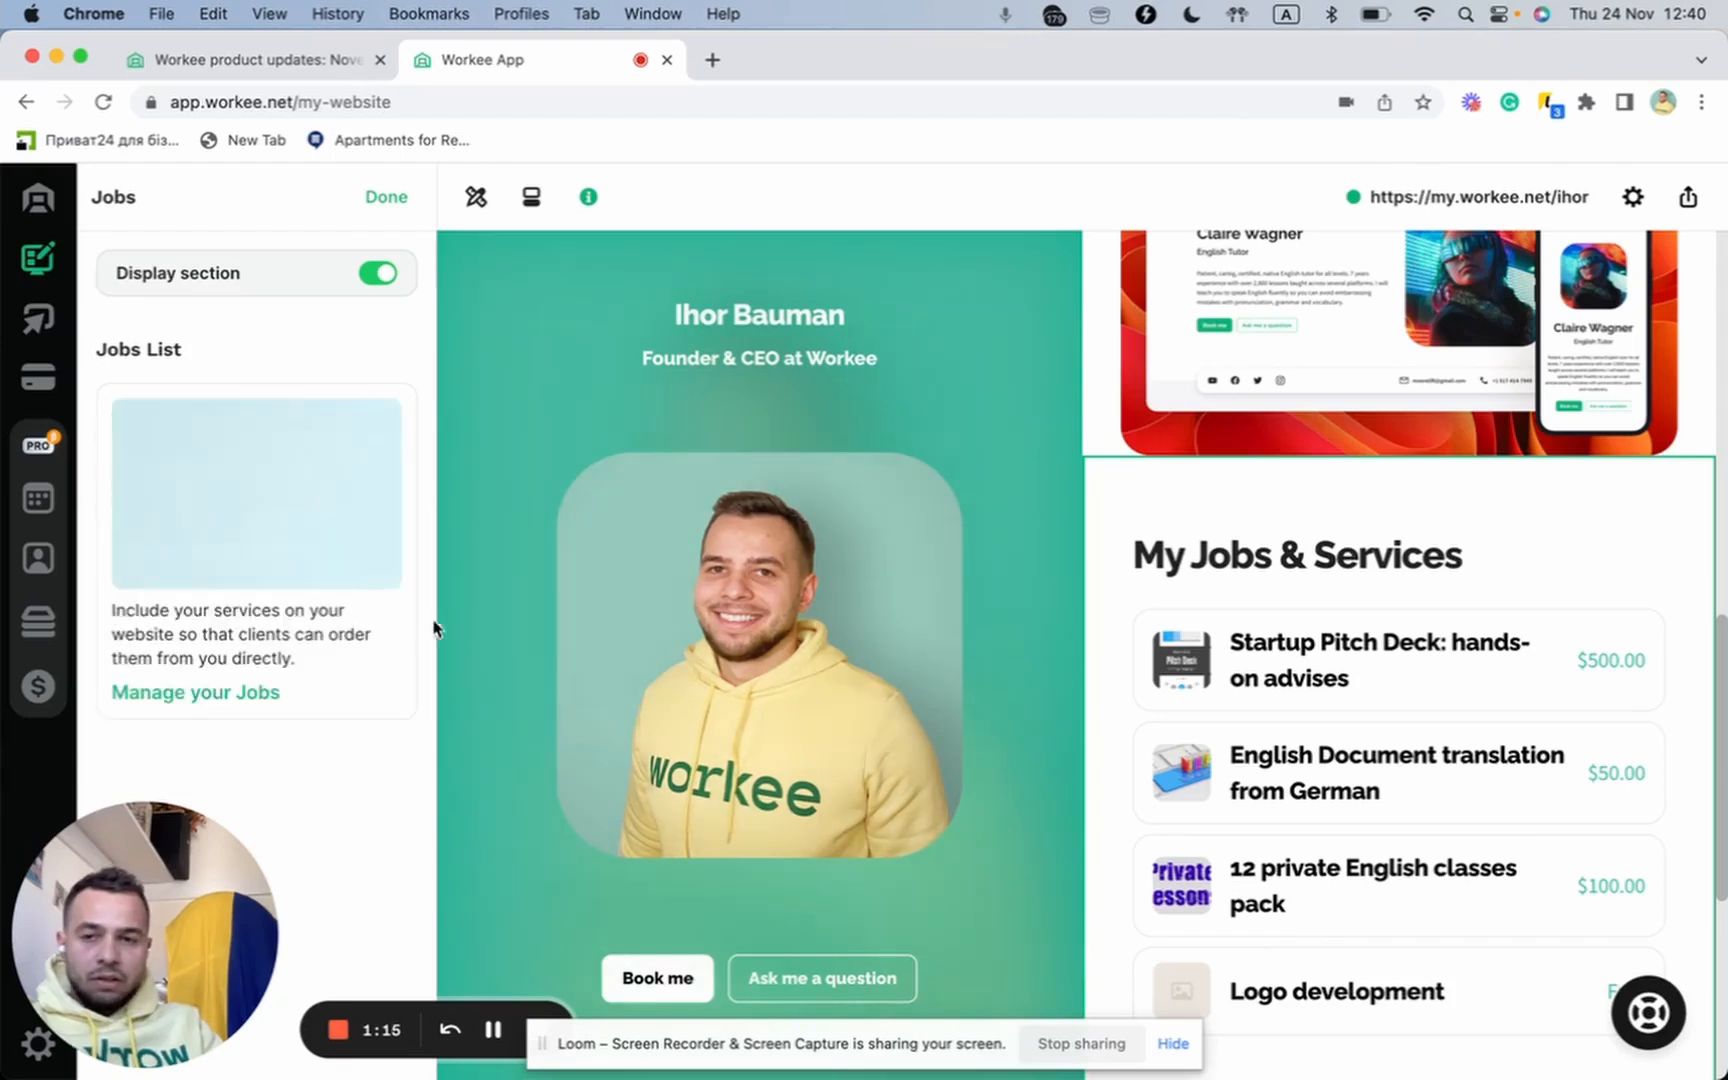
{"action": "left_click", "coordinate": [378, 274]}
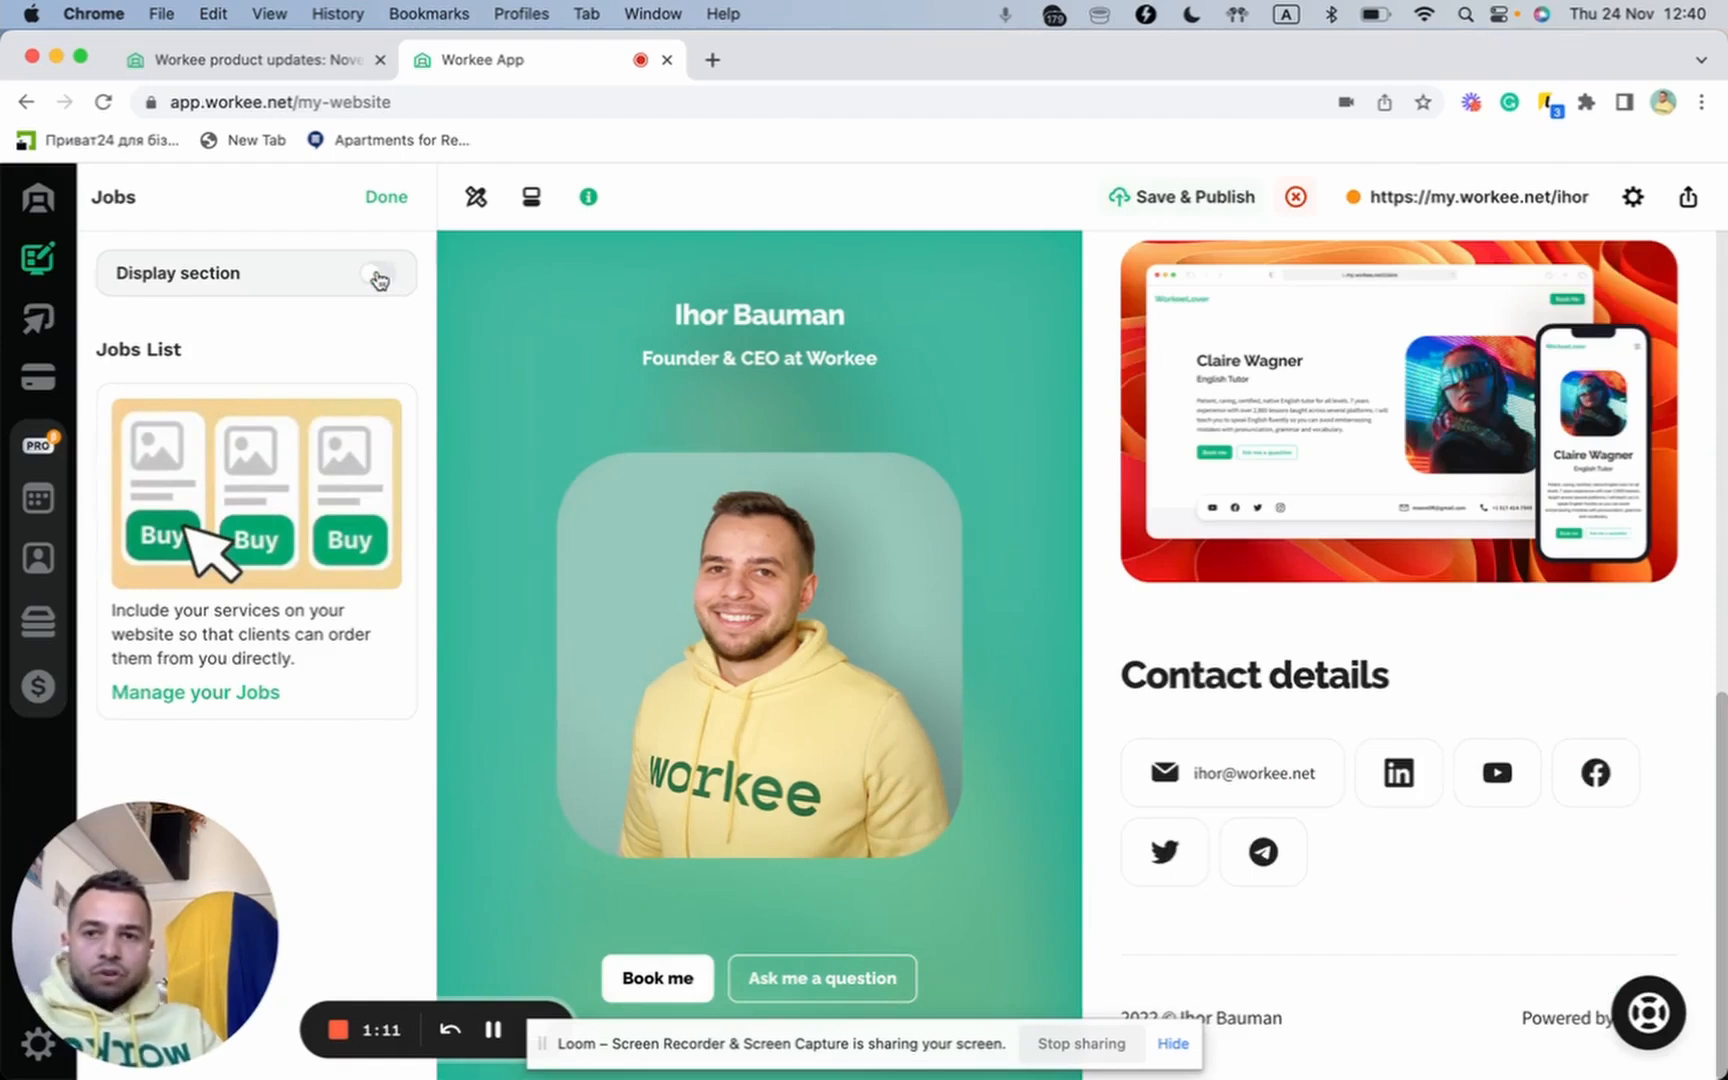
{"action": "left_click", "coordinate": [385, 199]}
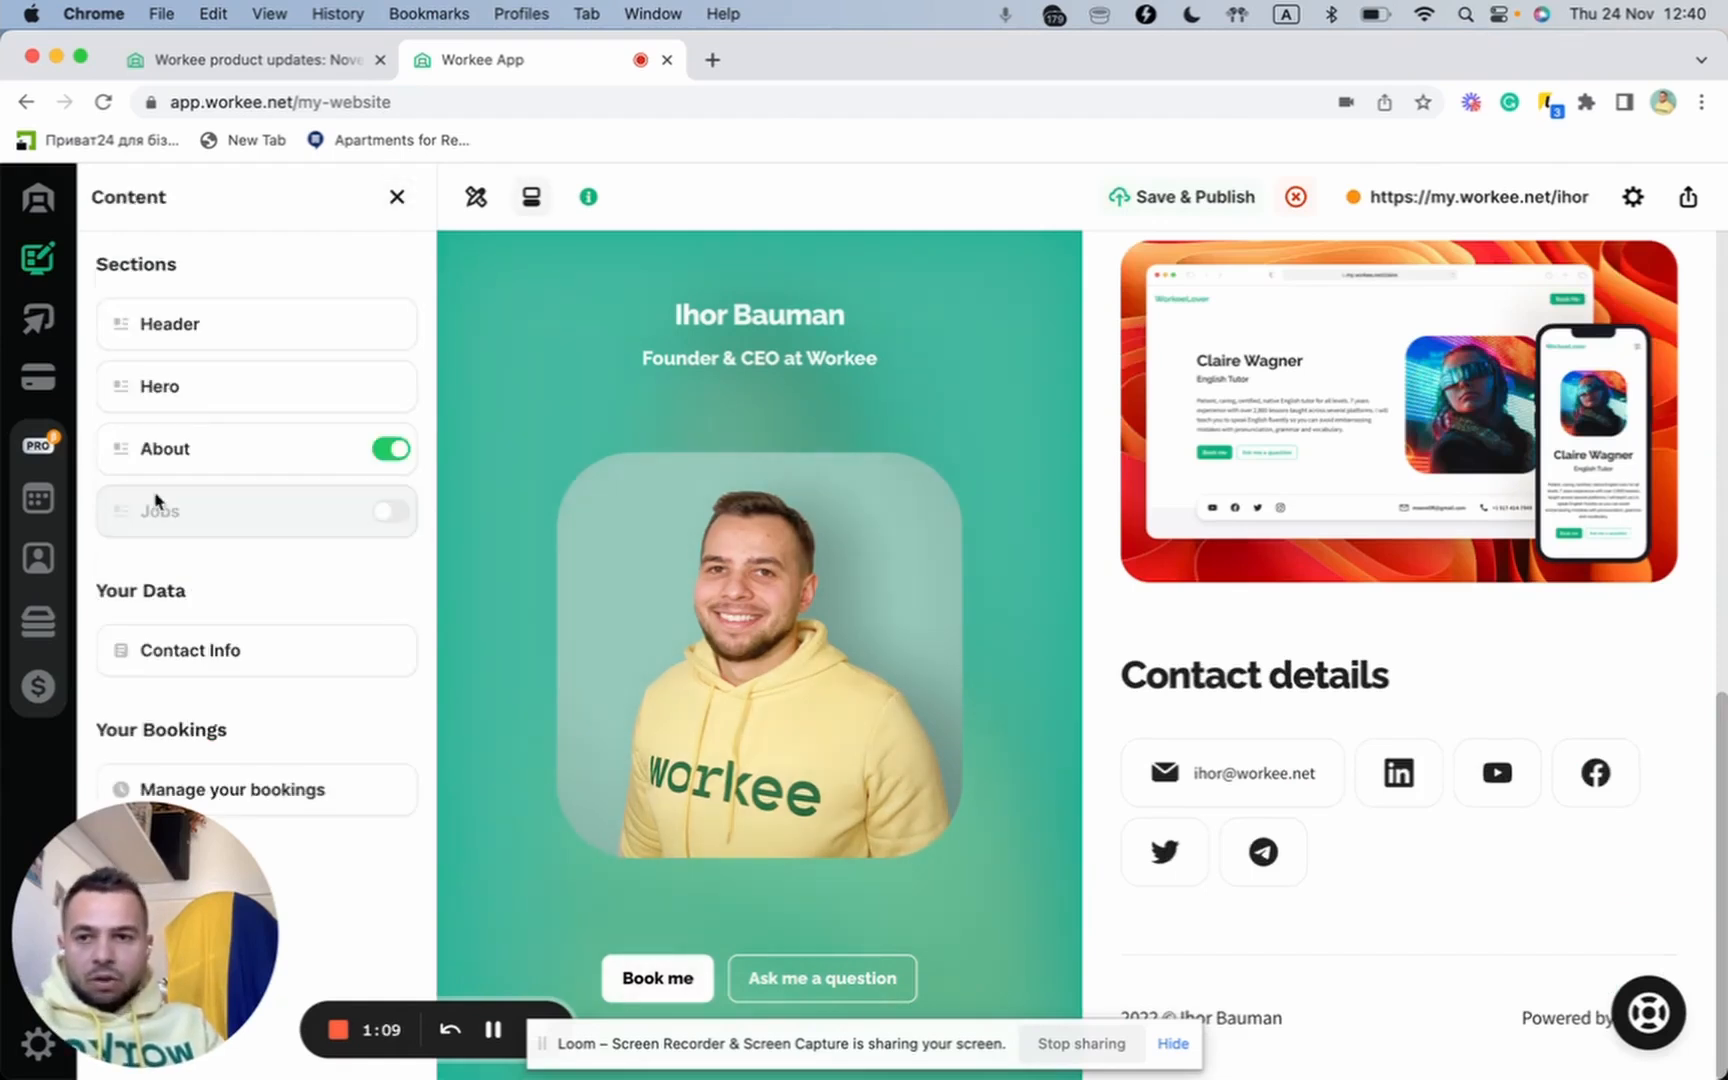
- Go to the job management page, follow its hint to the website builder, and turn on the display of the Jobs section
{"action": "left_click", "coordinate": [38, 621]}
{"action": "left_click", "coordinate": [237, 432]}
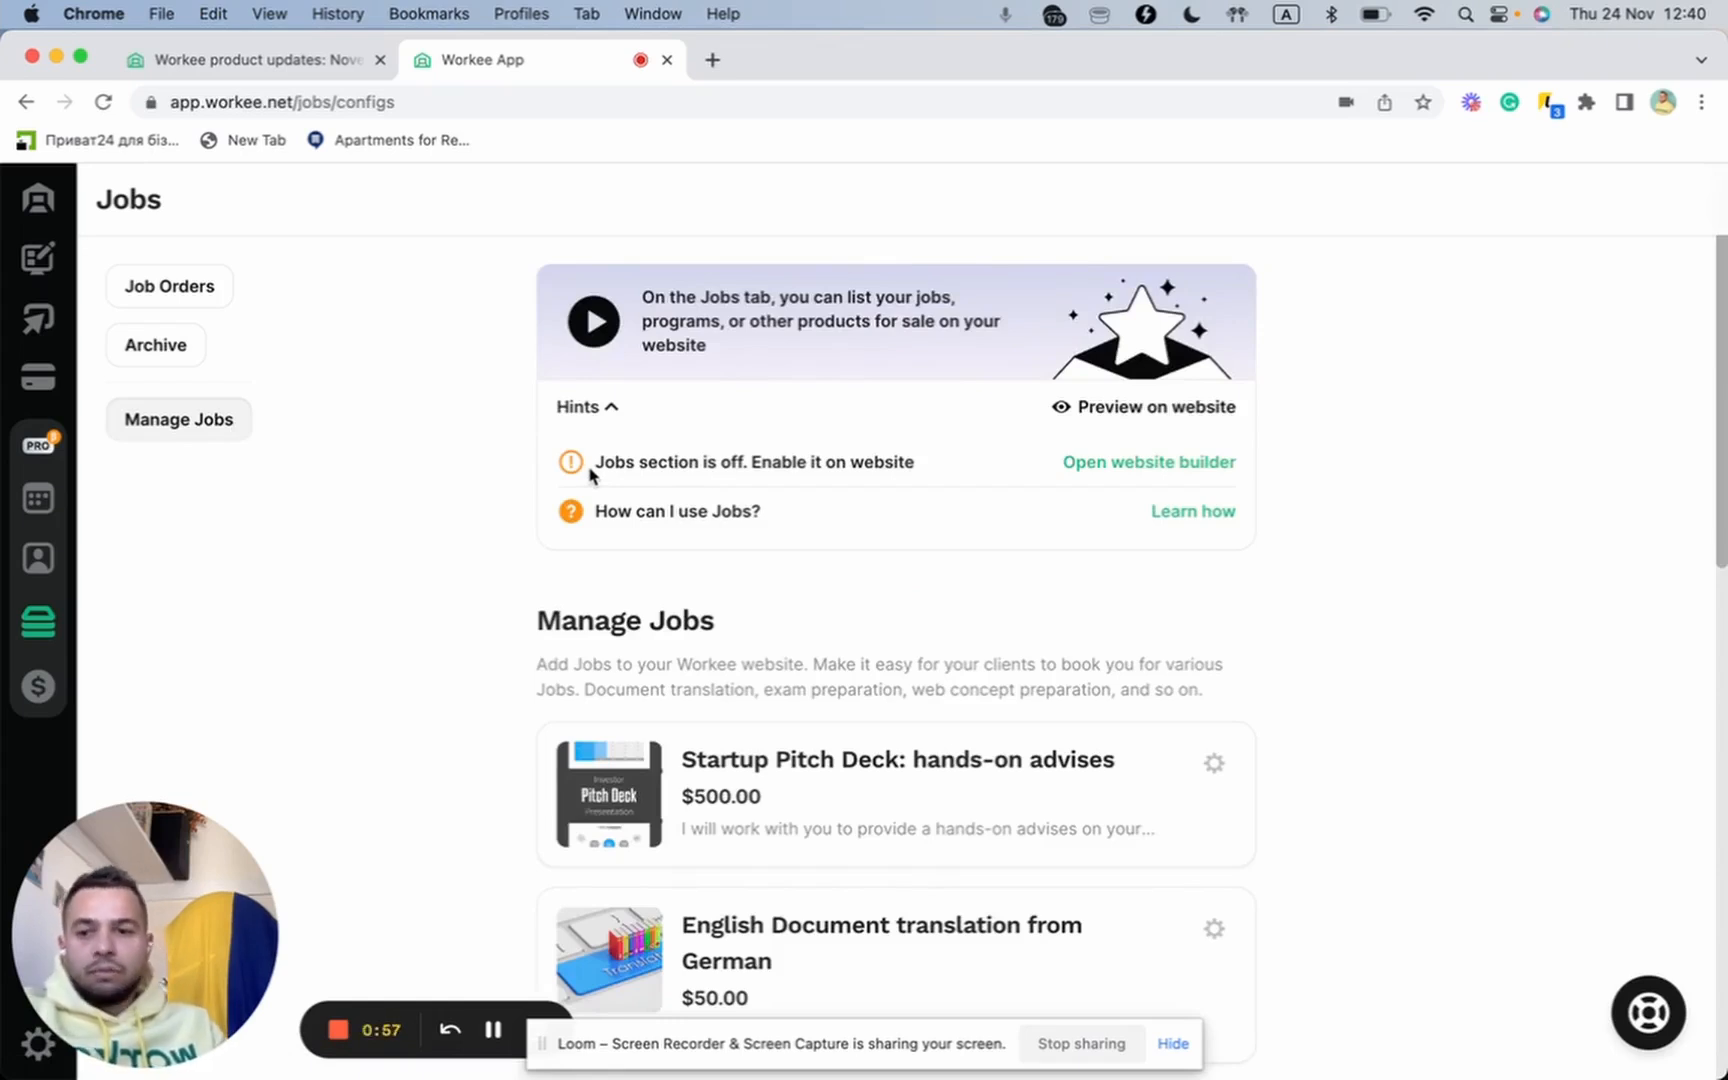
{"action": "left_click", "coordinate": [1190, 463]}
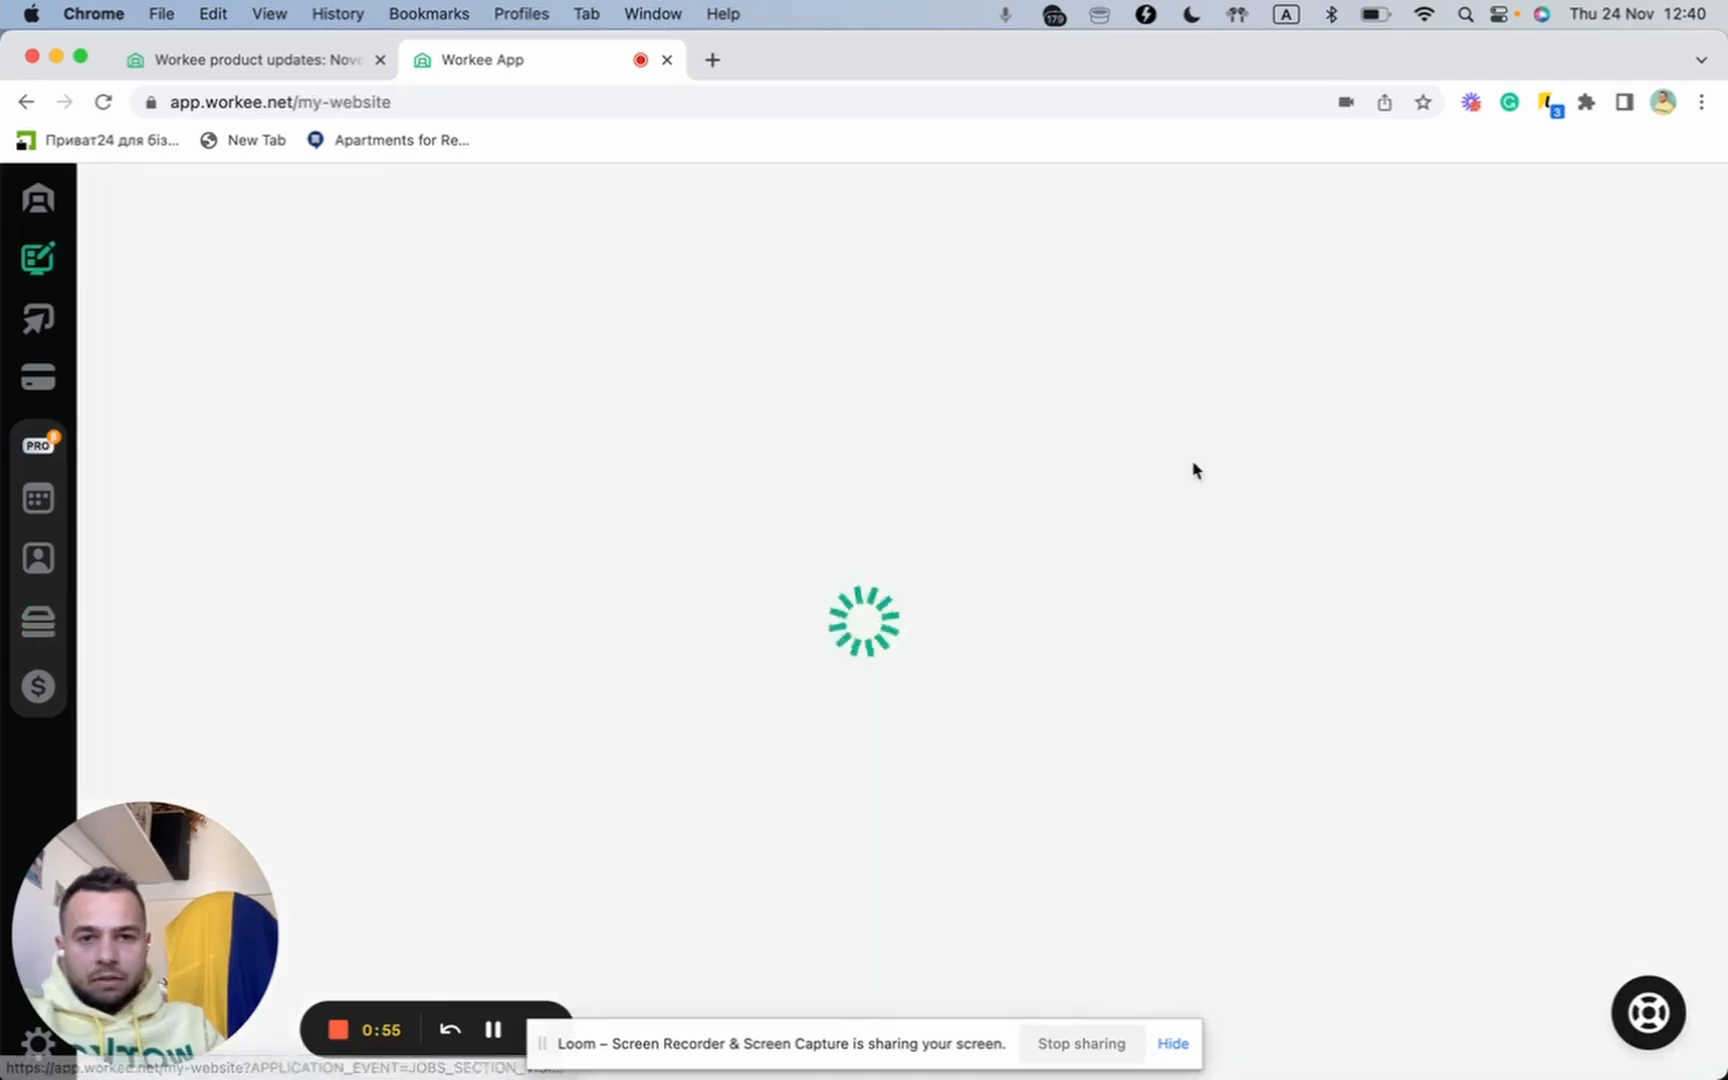
{"action": "left_click", "coordinate": [376, 277]}
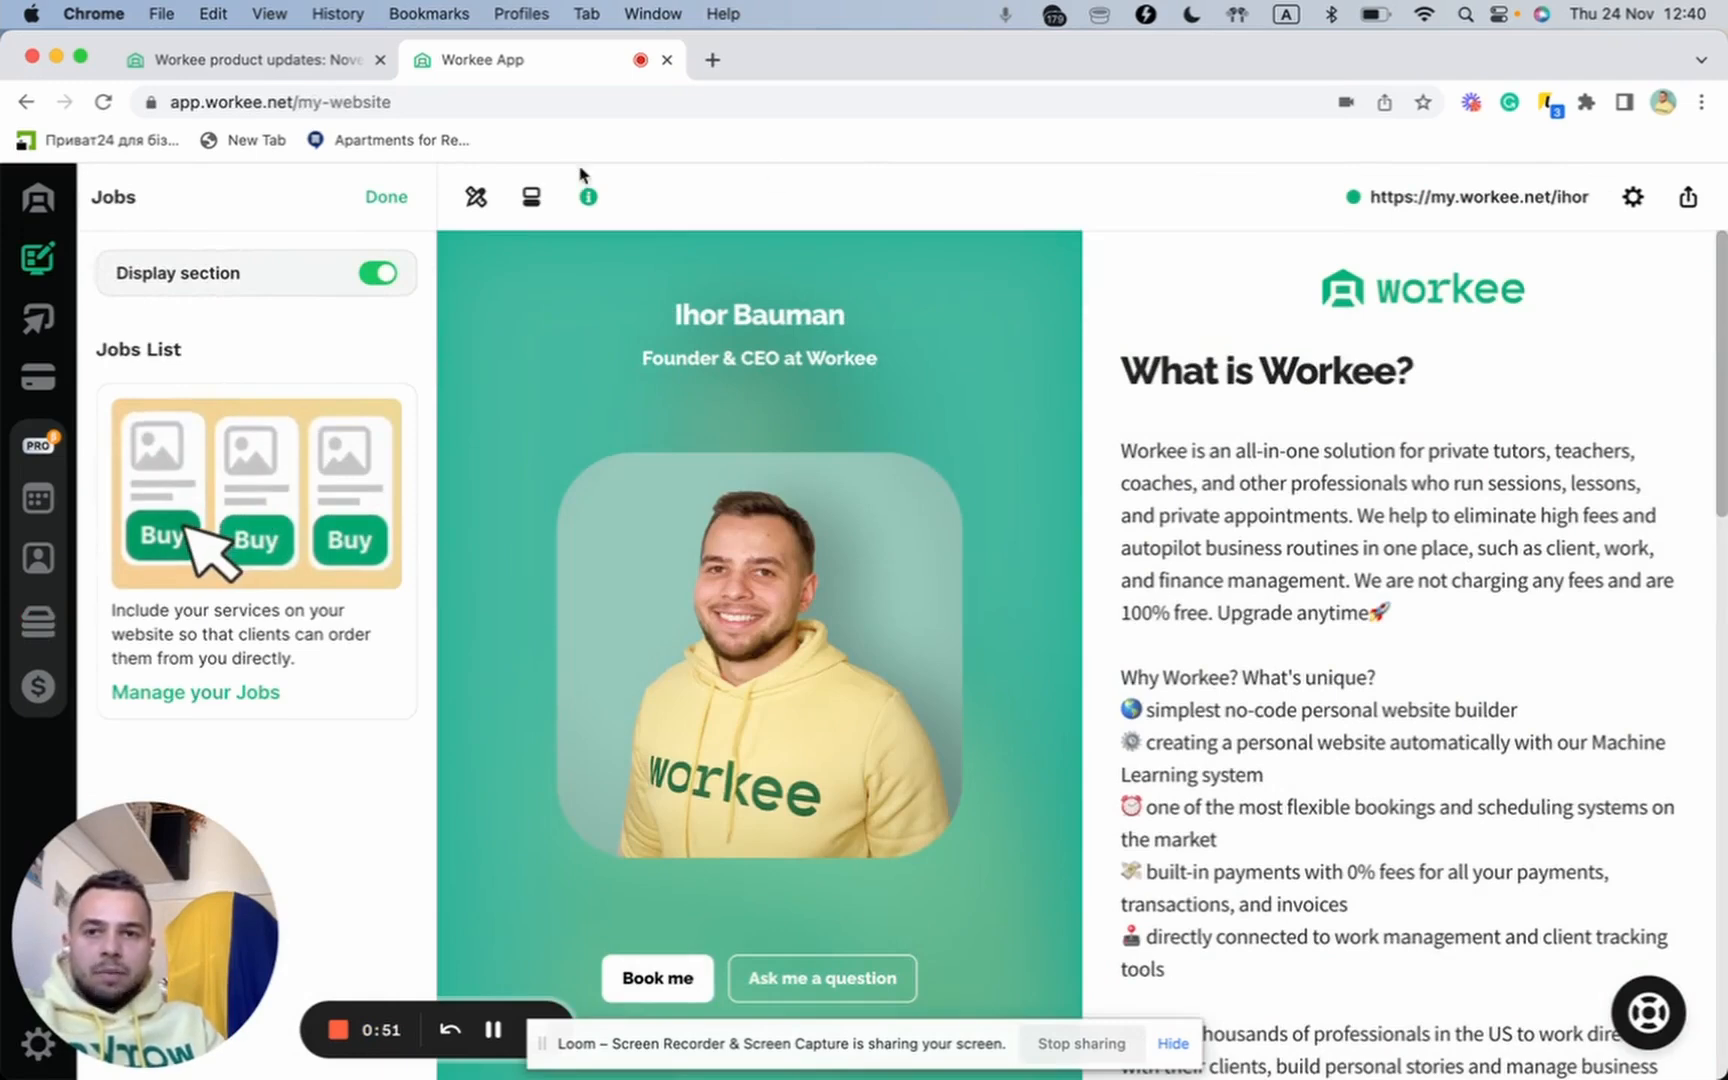
{"action": "left_click", "coordinate": [392, 196]}
- View the My Jobs & Services section in the website preview and close the content settings
{"action": "scroll", "coordinate": [1242, 606], "scroll_direction": "down", "scroll_amount": 15}
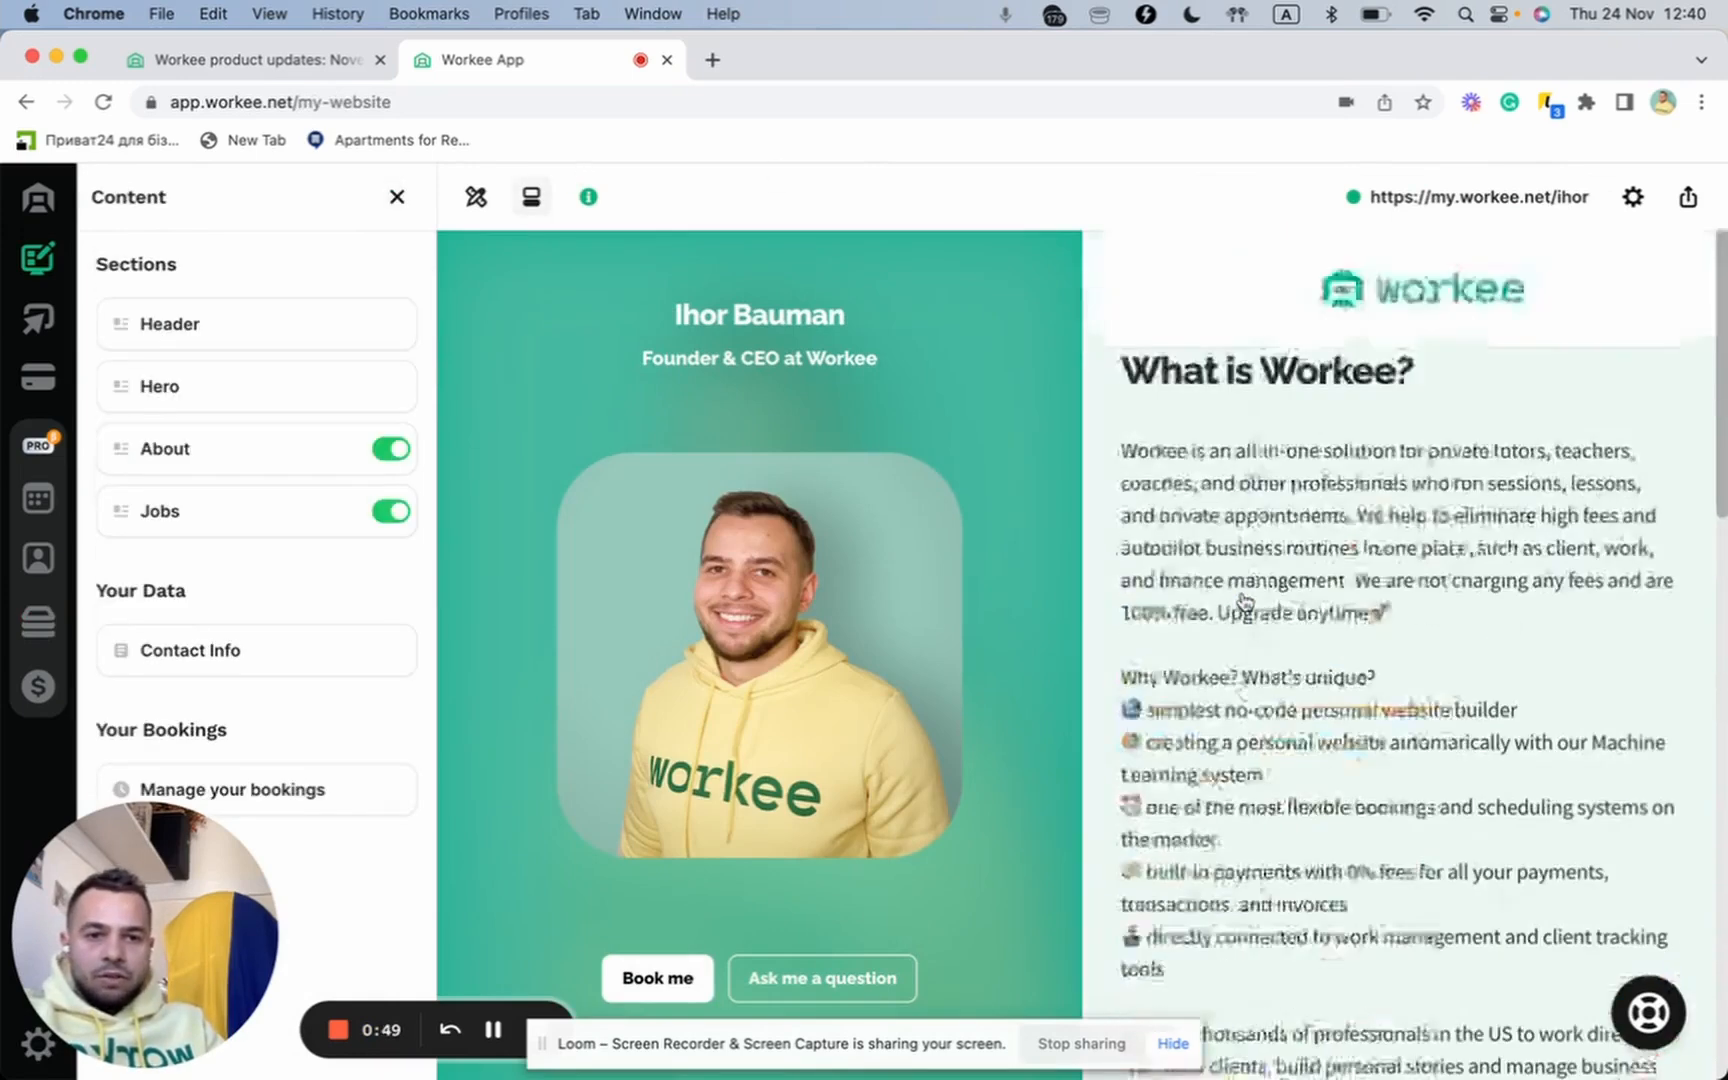
{"action": "scroll", "coordinate": [1244, 601], "scroll_direction": "up", "scroll_amount": 3}
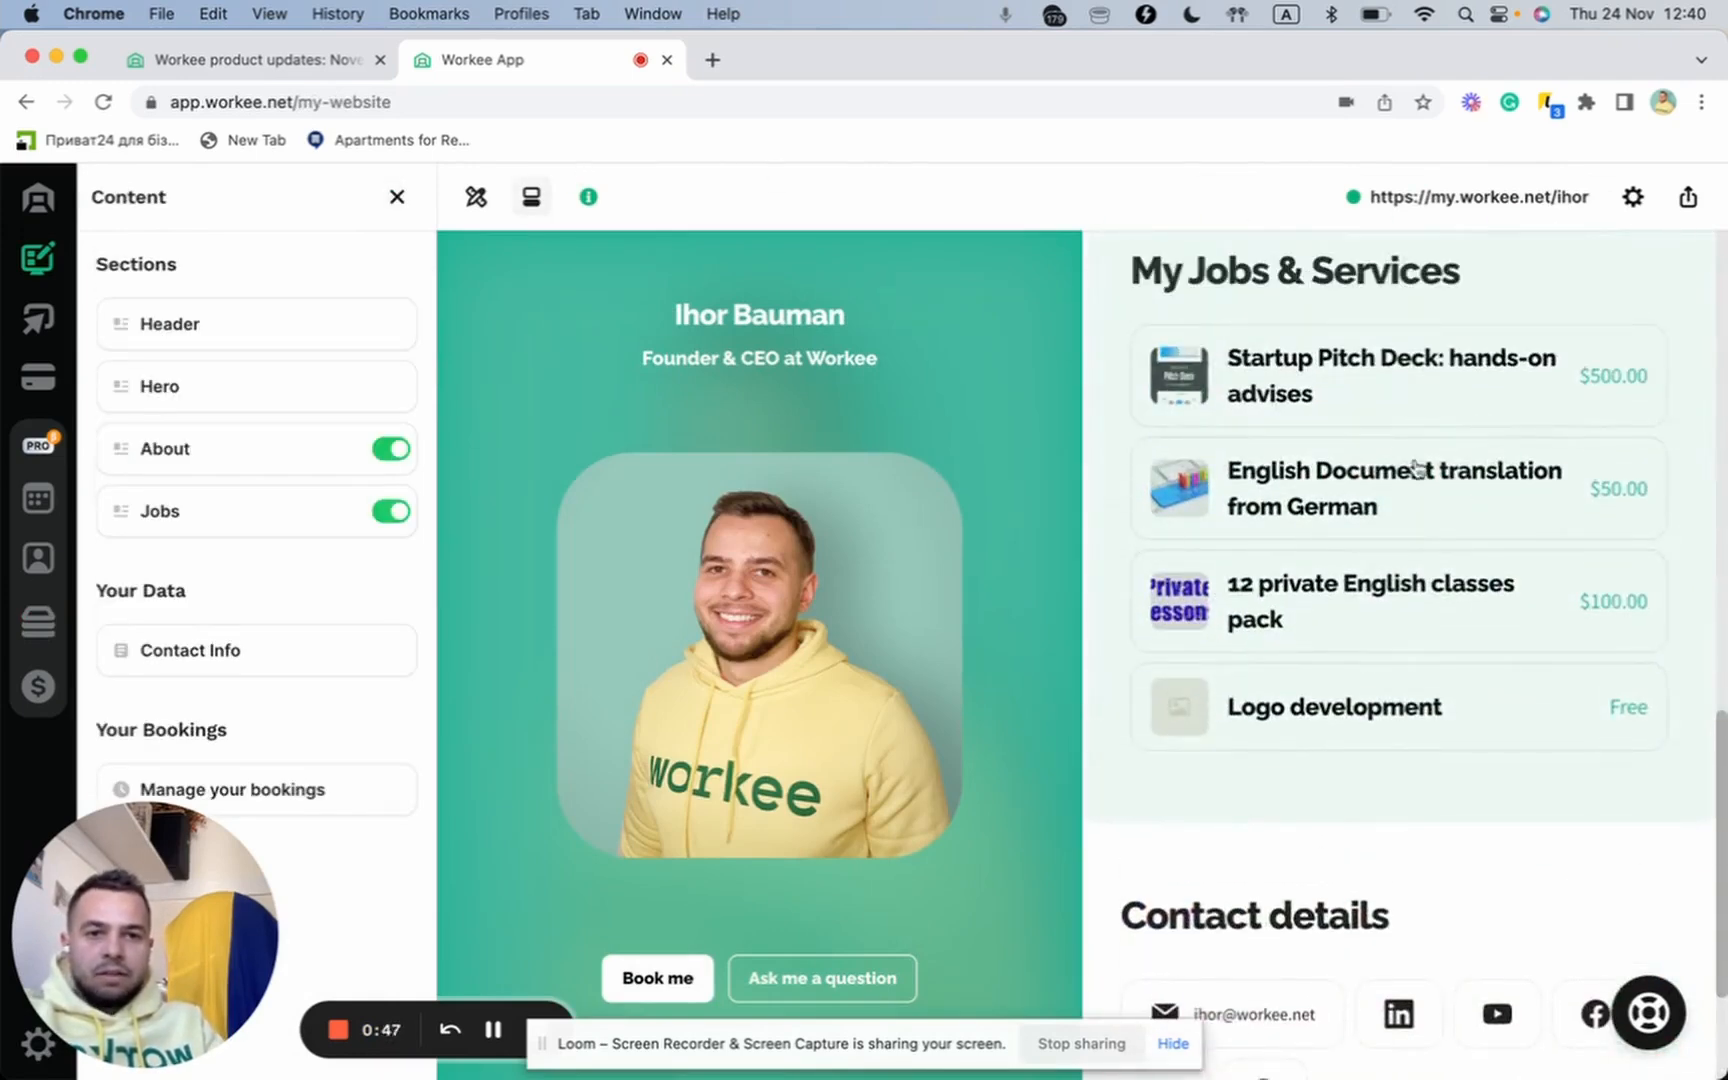
{"action": "scroll", "coordinate": [1364, 428], "scroll_direction": "up", "scroll_amount": 2}
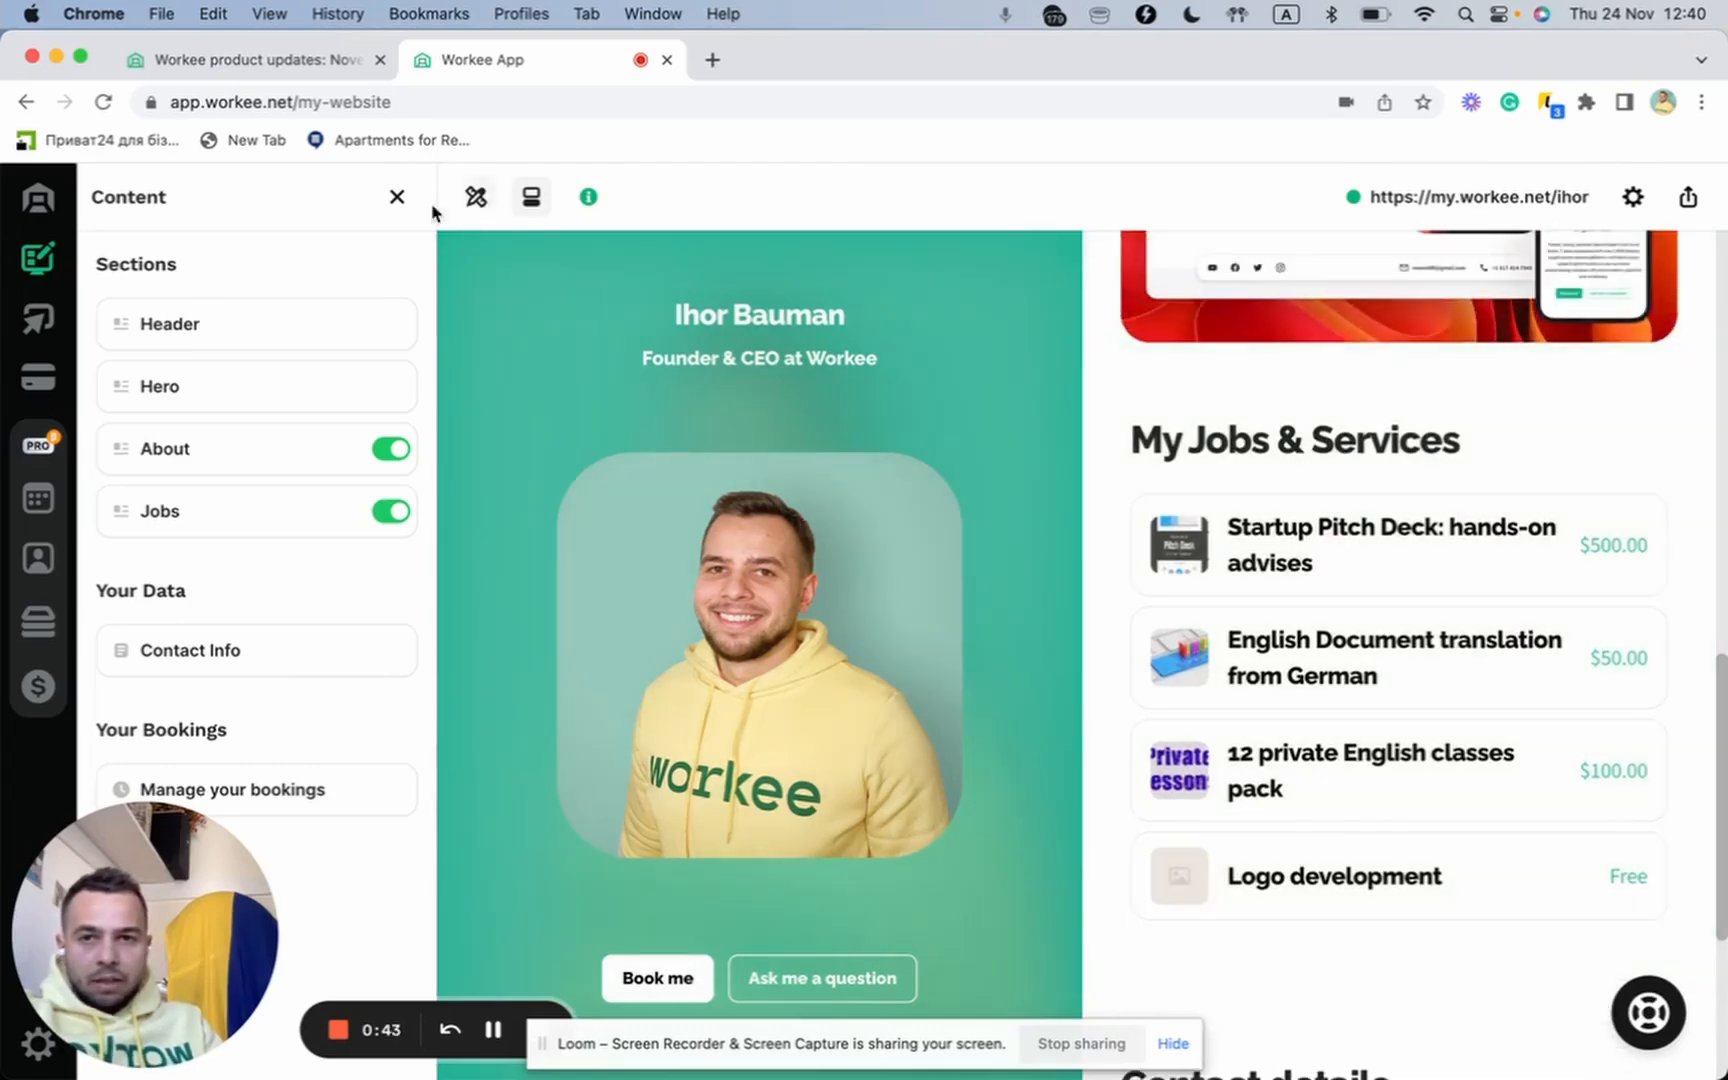
{"action": "left_click", "coordinate": [397, 199]}
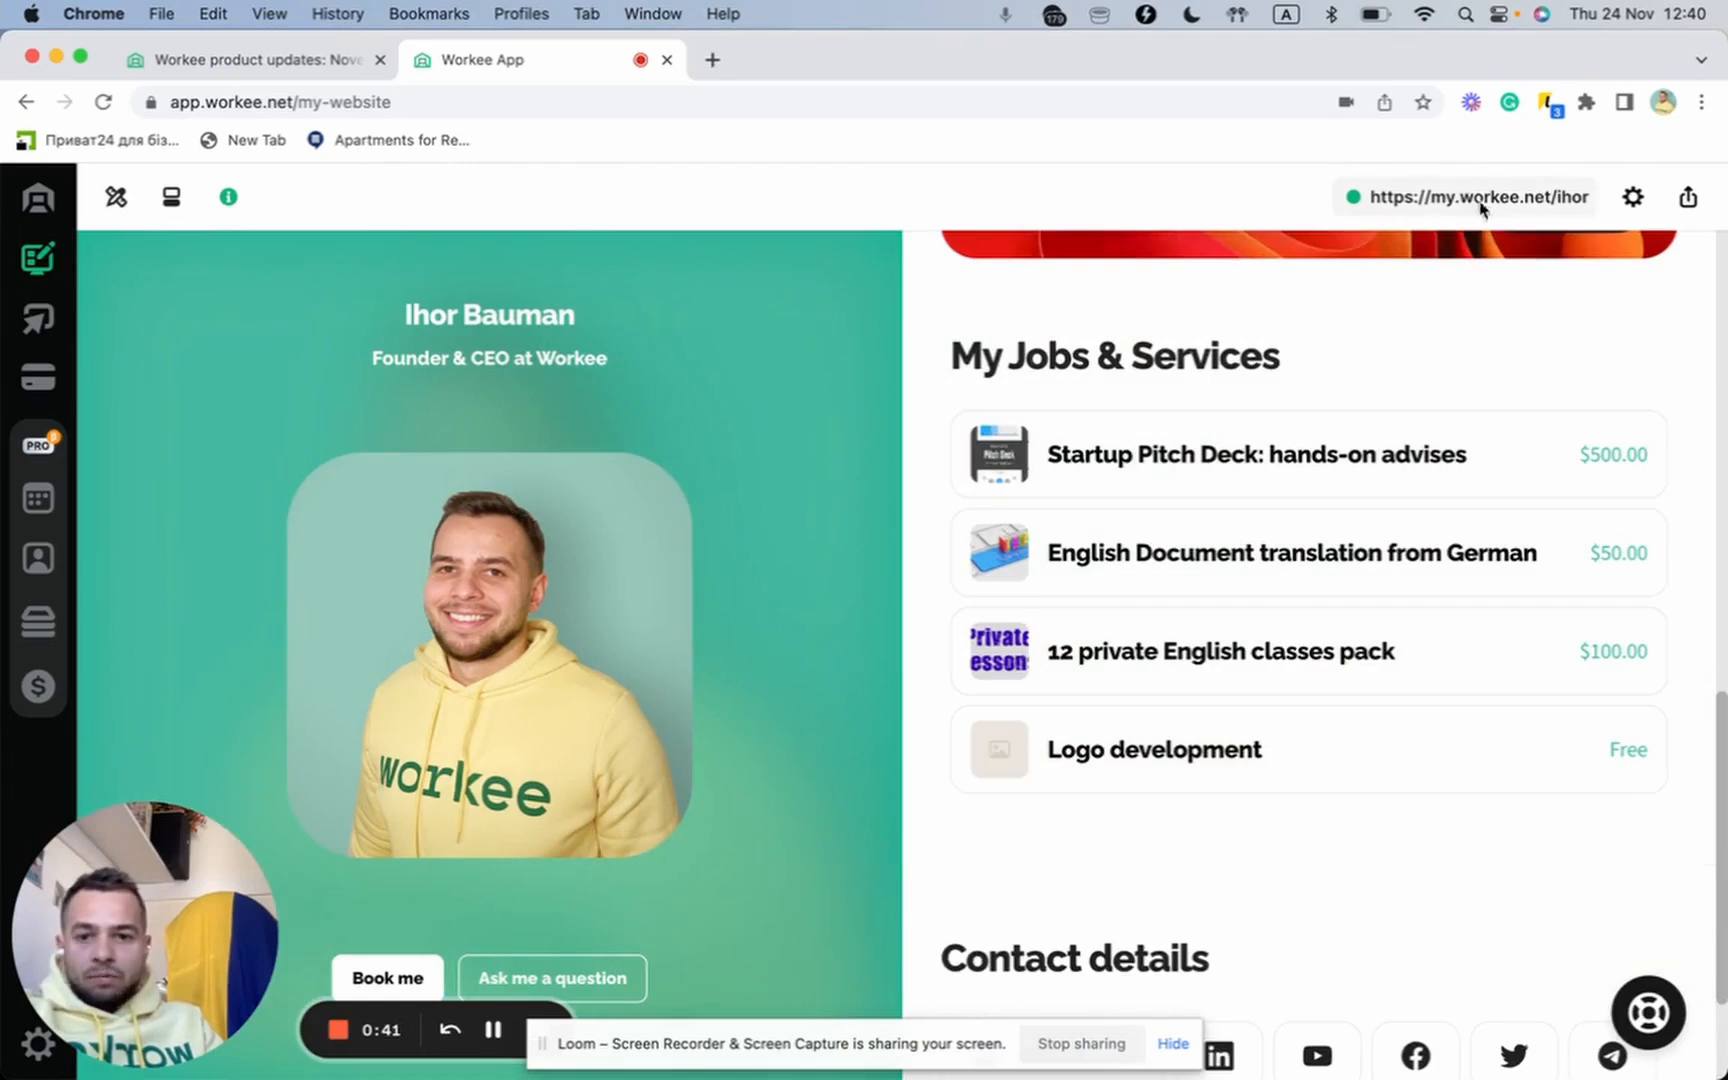
- Open the published personal website and examine its My Jobs & Services section
{"action": "left_click", "coordinate": [1477, 204]}
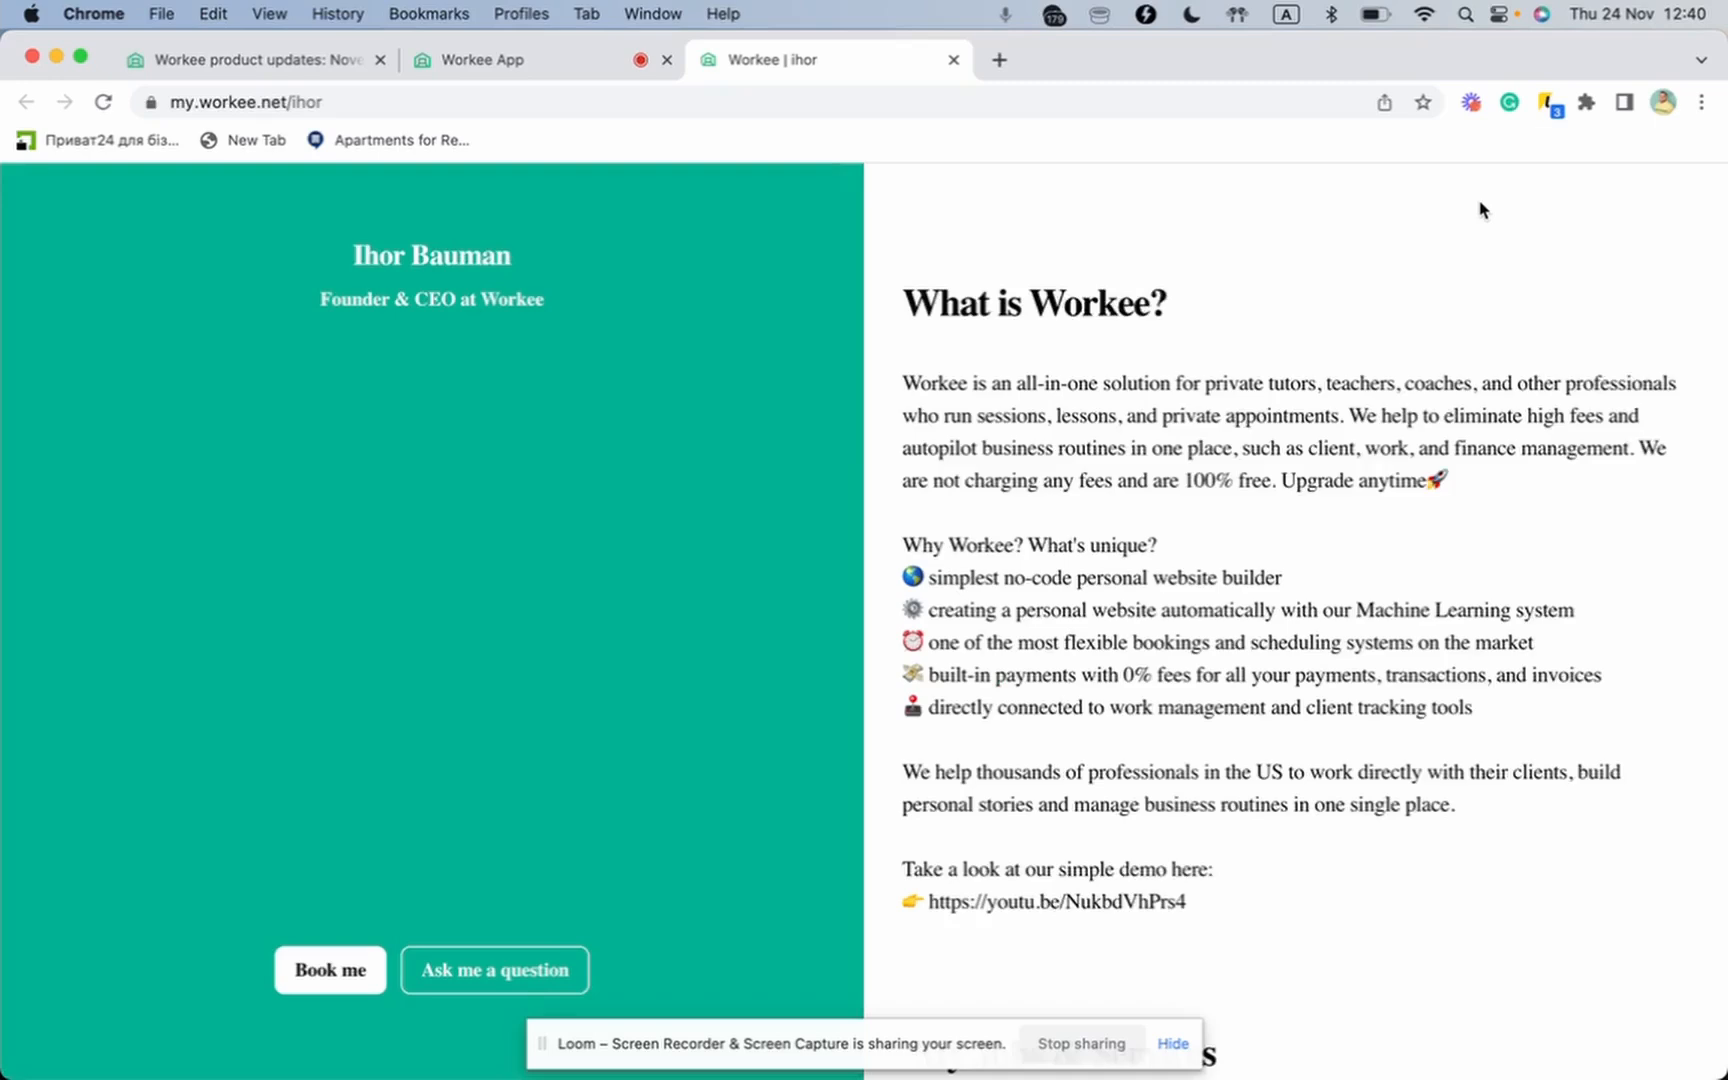
{"action": "scroll", "coordinate": [1415, 630], "scroll_direction": "down", "scroll_amount": 10}
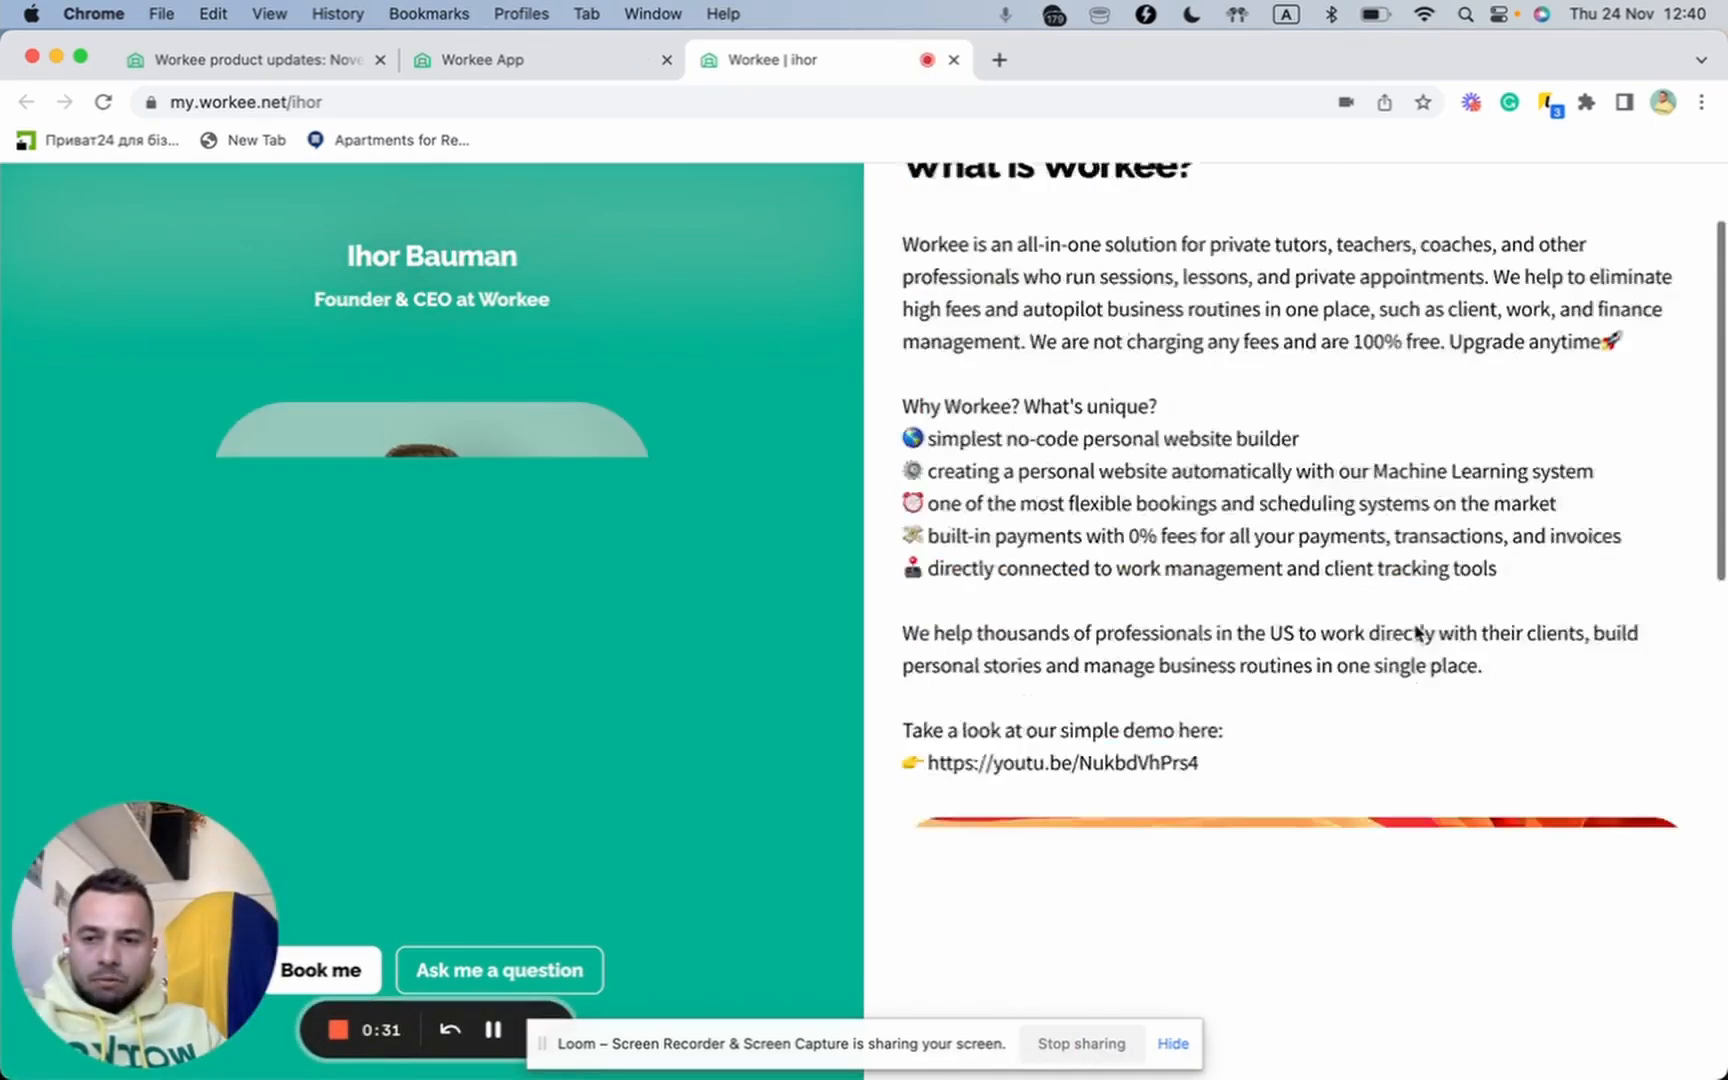
{"action": "scroll", "coordinate": [1415, 630], "scroll_direction": "up", "scroll_amount": 12}
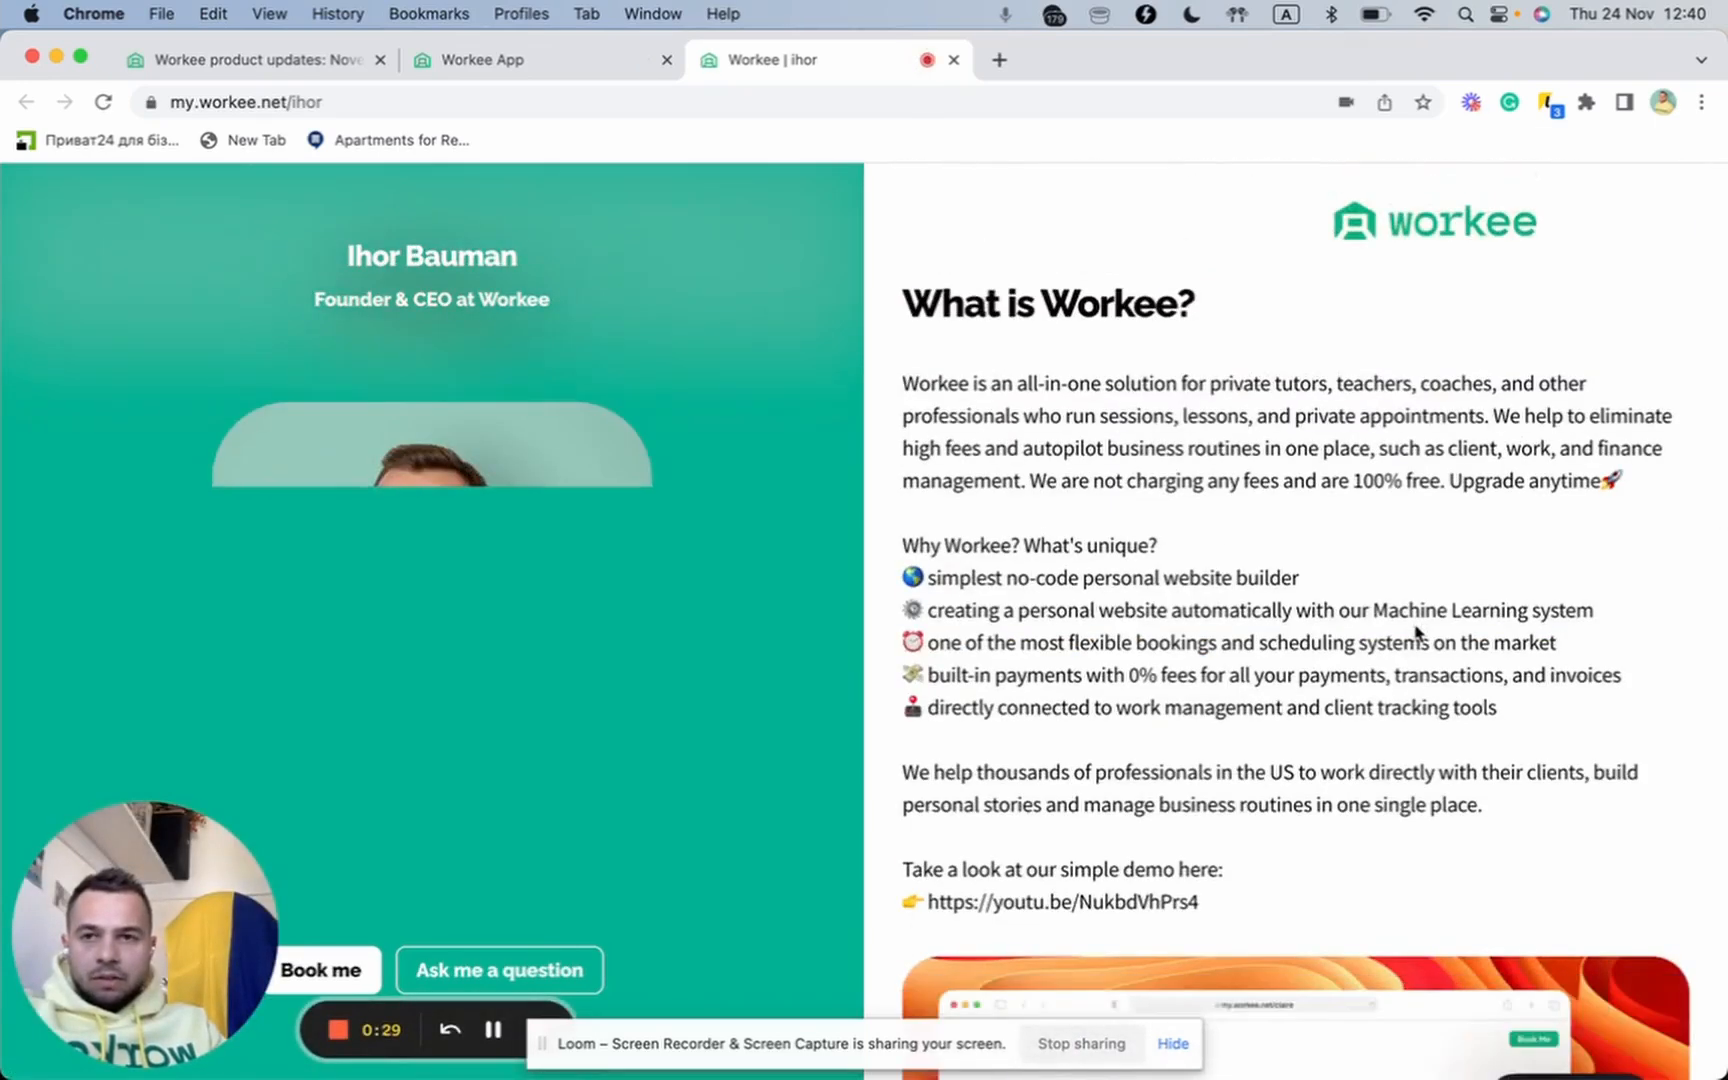
{"action": "scroll", "coordinate": [1415, 630], "scroll_direction": "down", "scroll_amount": 10}
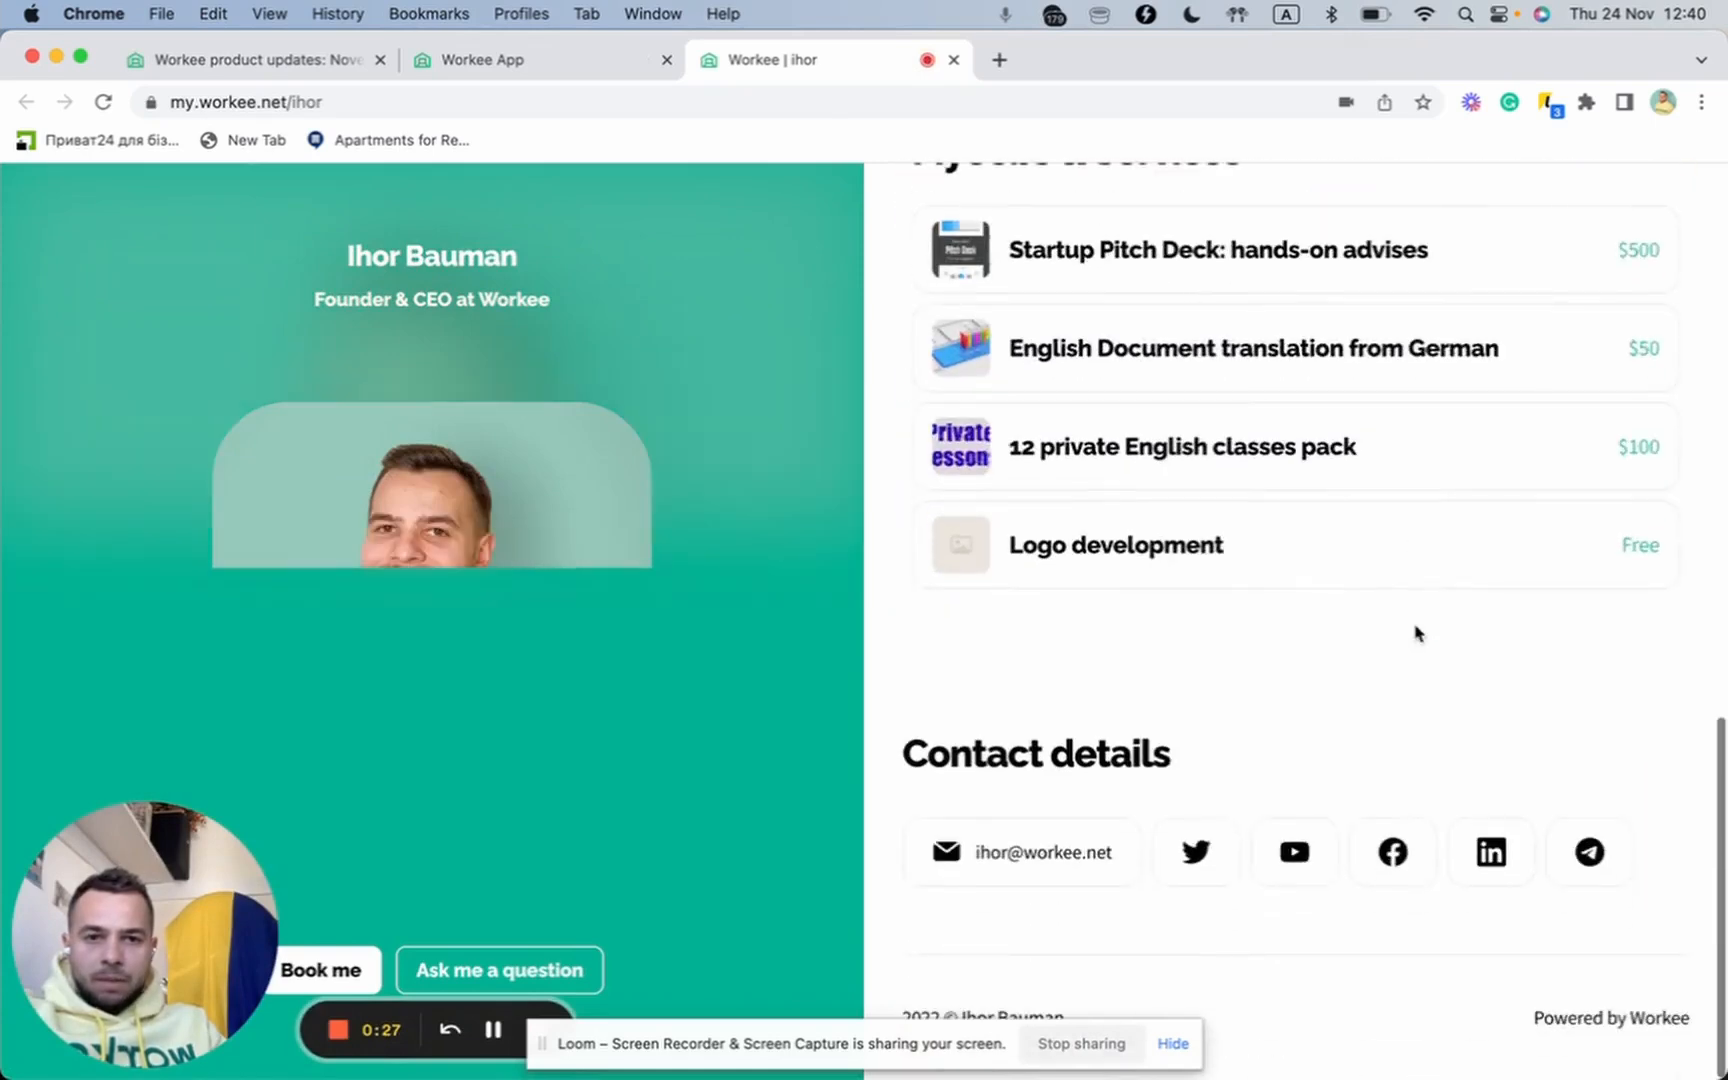
{"action": "scroll", "coordinate": [1267, 408], "scroll_direction": "up", "scroll_amount": 3}
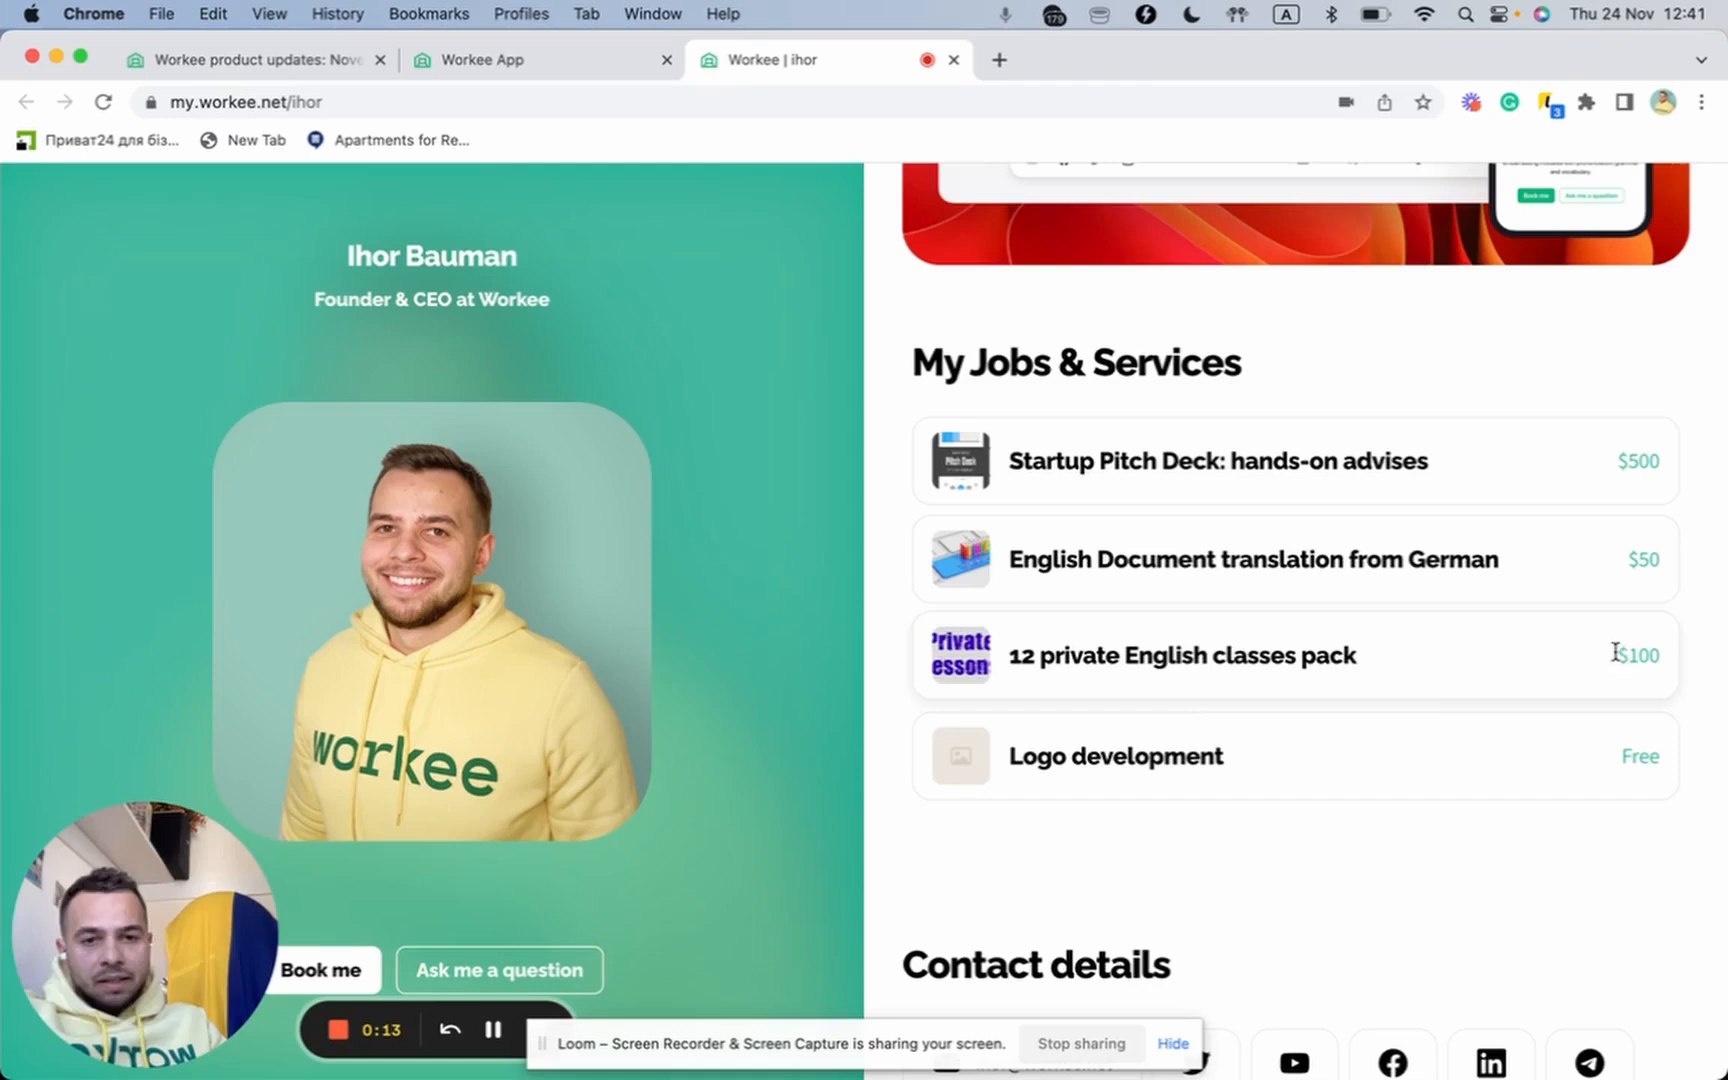
- Open the booking page of the Logo development job and examine its title, description, price and order form
{"action": "left_click", "coordinate": [1161, 757]}
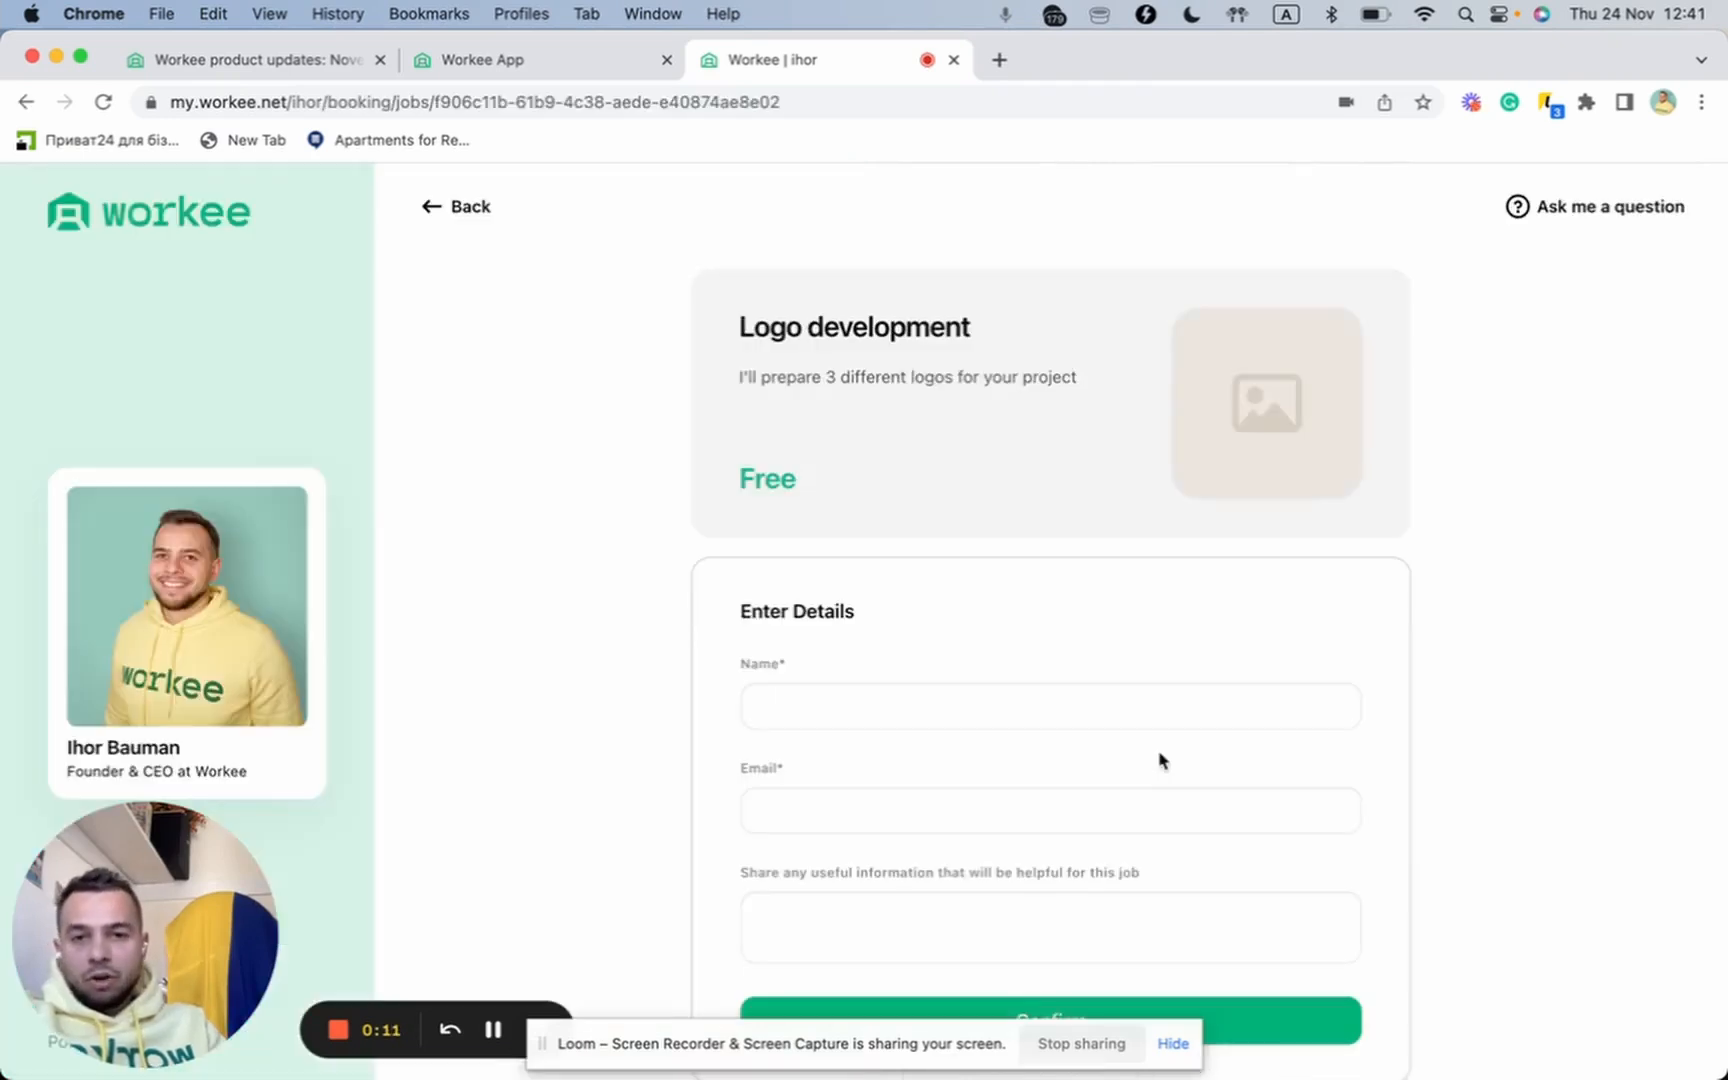
{"action": "scroll", "coordinate": [1161, 761], "scroll_direction": "down", "scroll_amount": 2}
{"action": "scroll", "coordinate": [1161, 760], "scroll_direction": "up", "scroll_amount": 2}
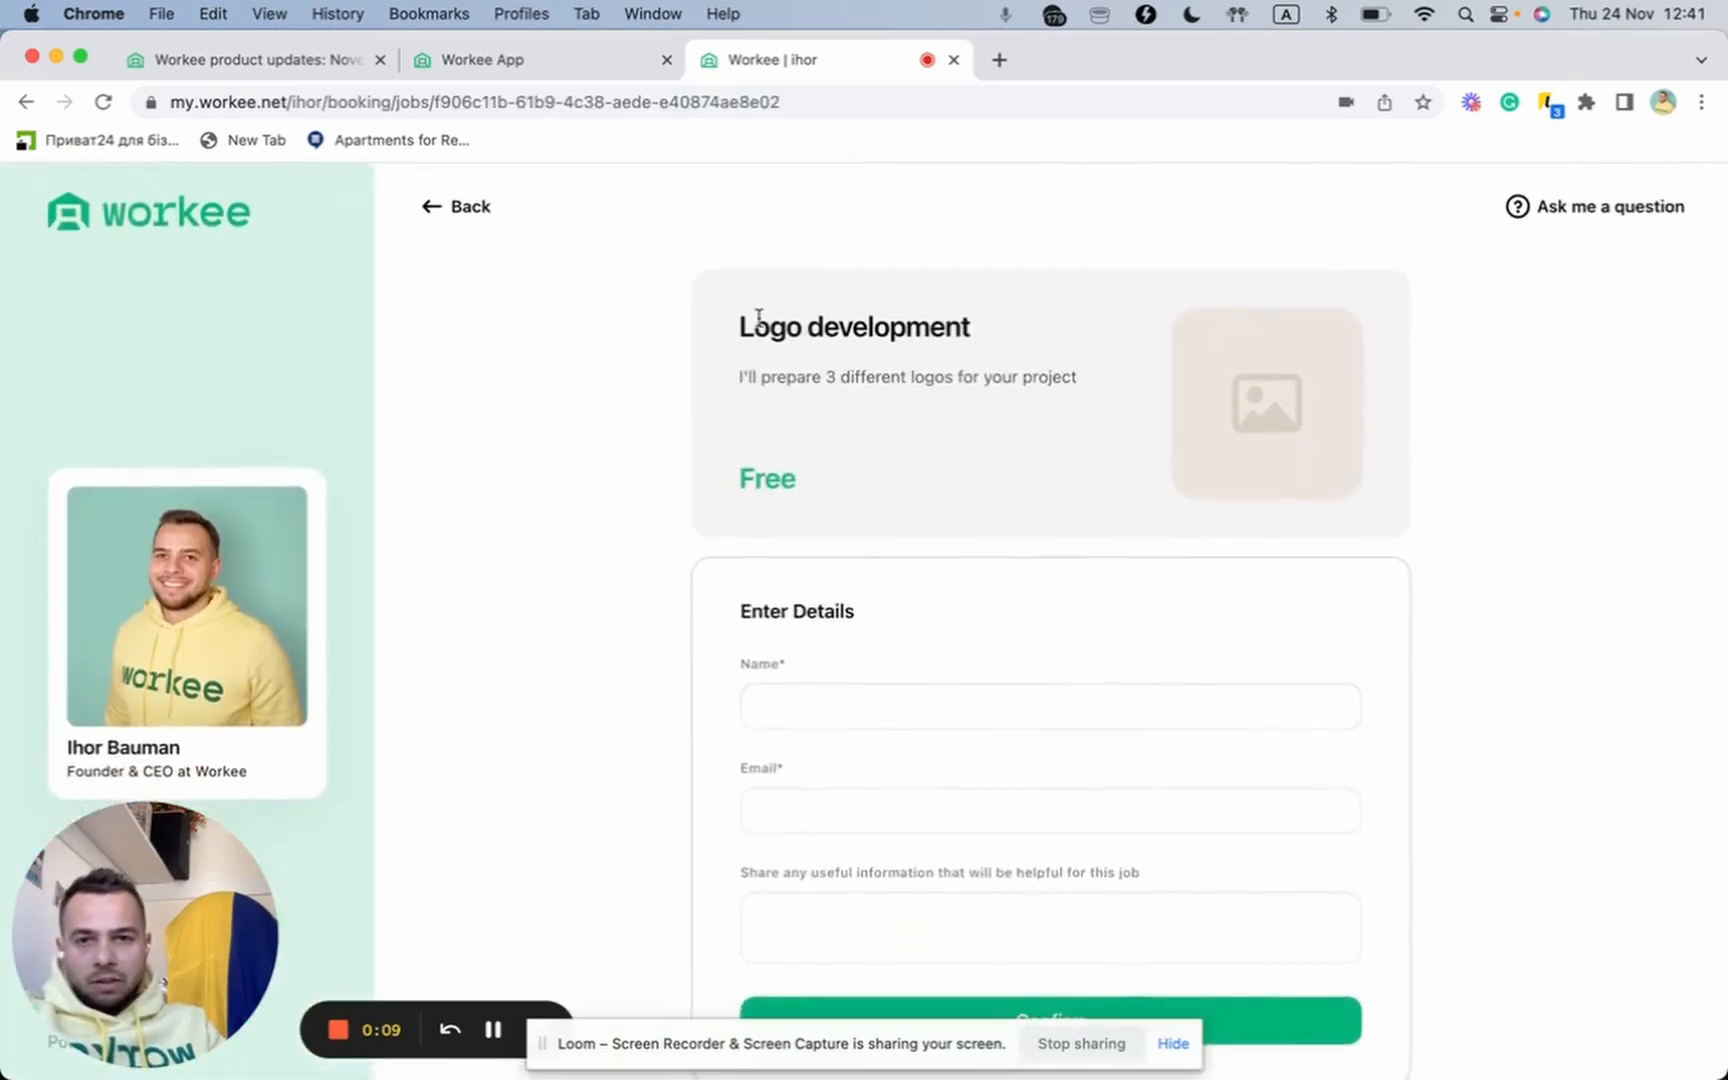
{"action": "left_click_drag", "start_coordinate": [755, 324], "coordinate": [1005, 327]}
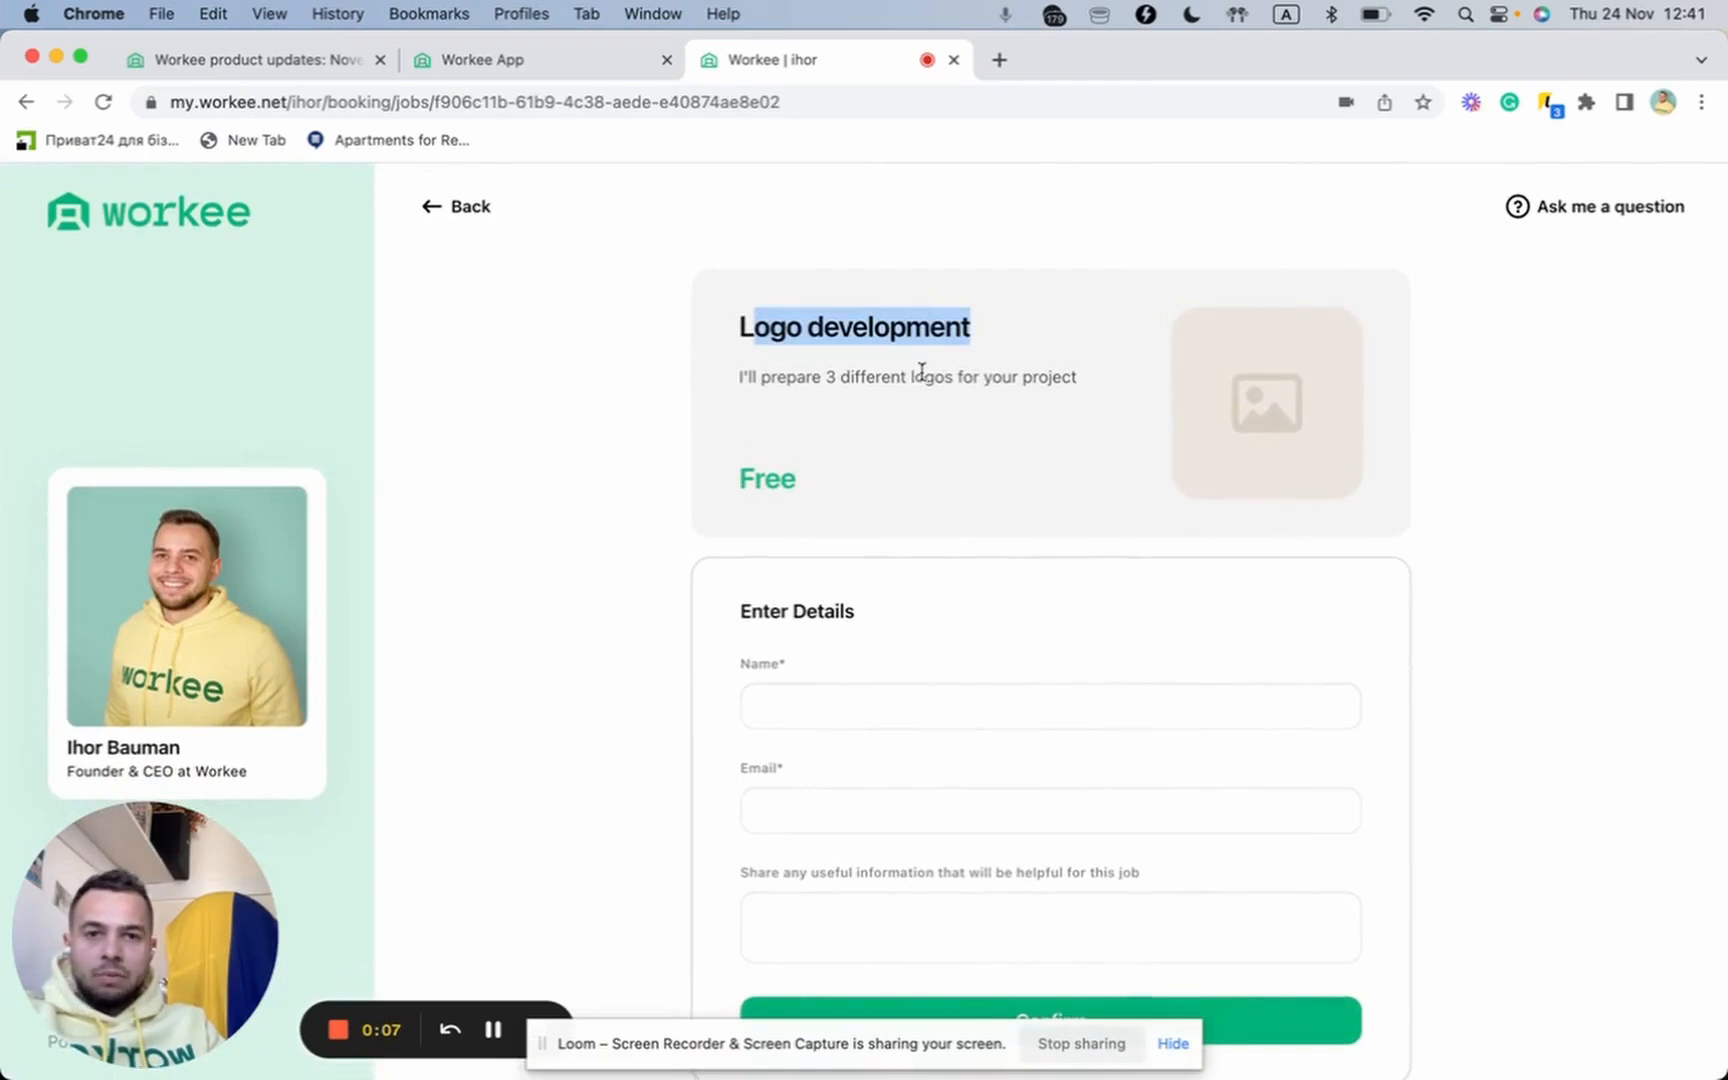
{"action": "double_click", "coordinate": [875, 380]}
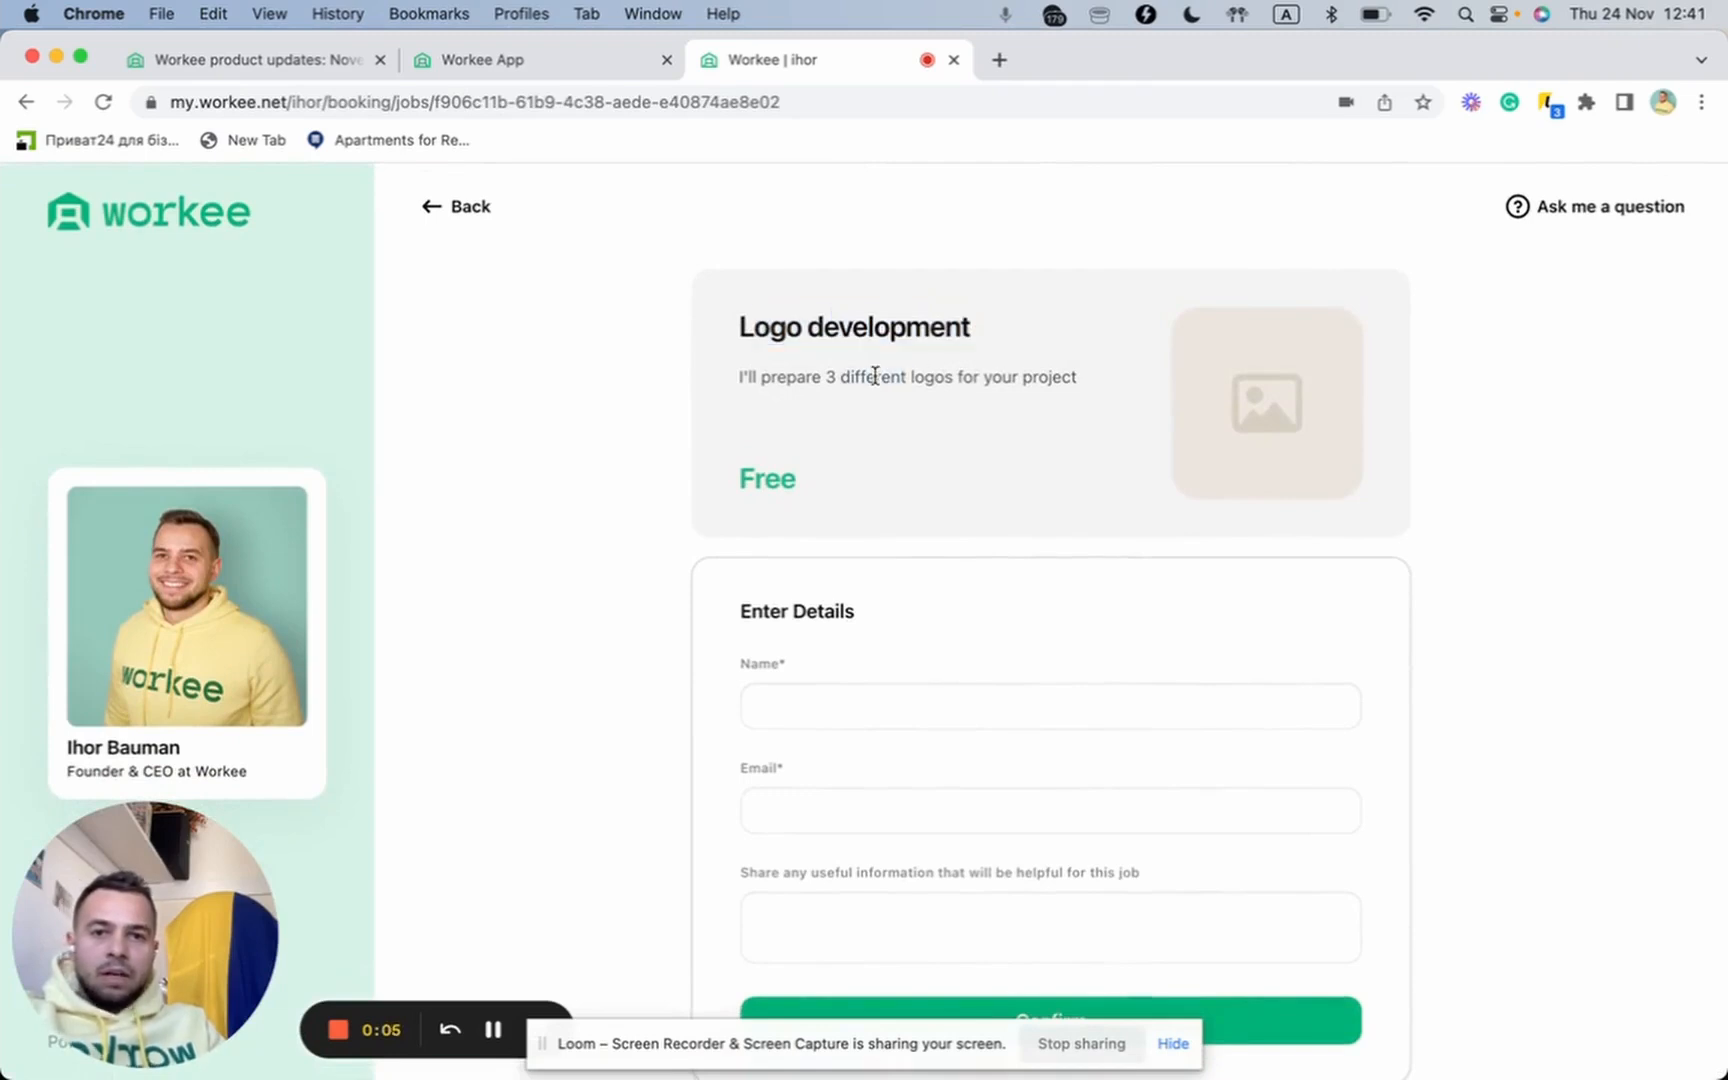
{"action": "double_click", "coordinate": [872, 377]}
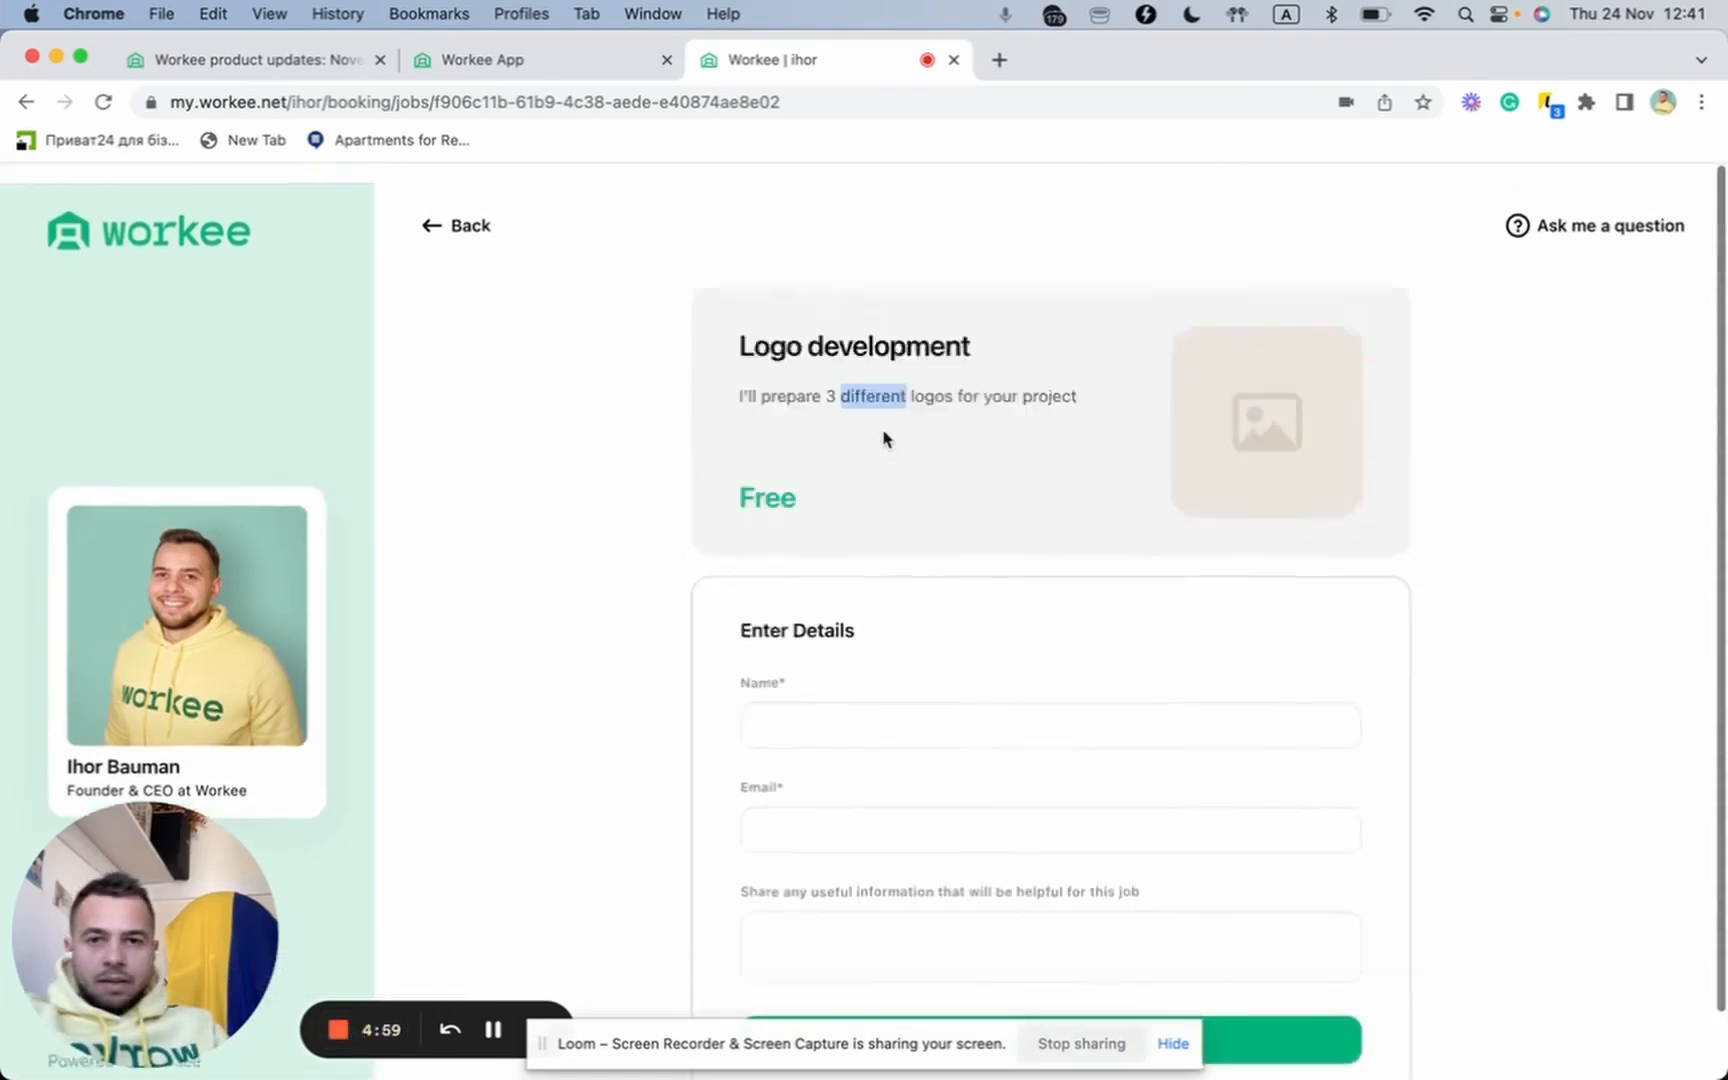
{"action": "scroll", "coordinate": [883, 438], "scroll_direction": "down", "scroll_amount": 3}
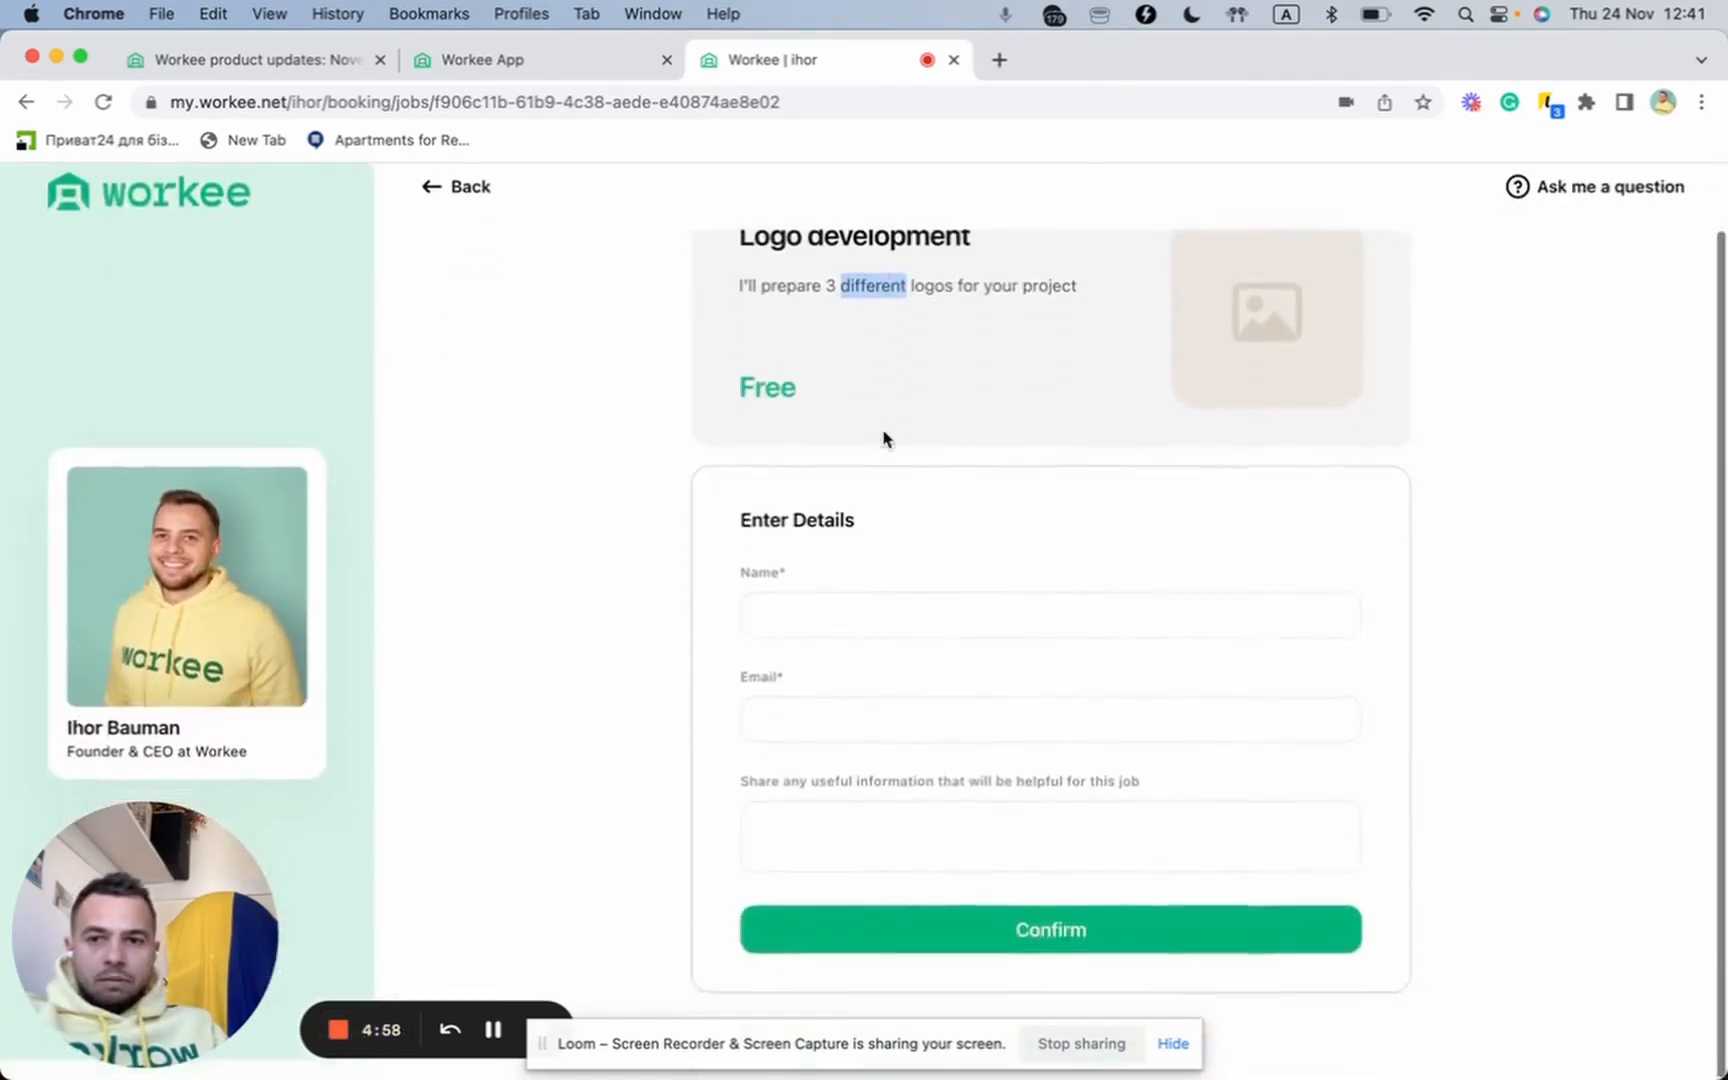
{"action": "scroll", "coordinate": [883, 438], "scroll_direction": "up", "scroll_amount": 2}
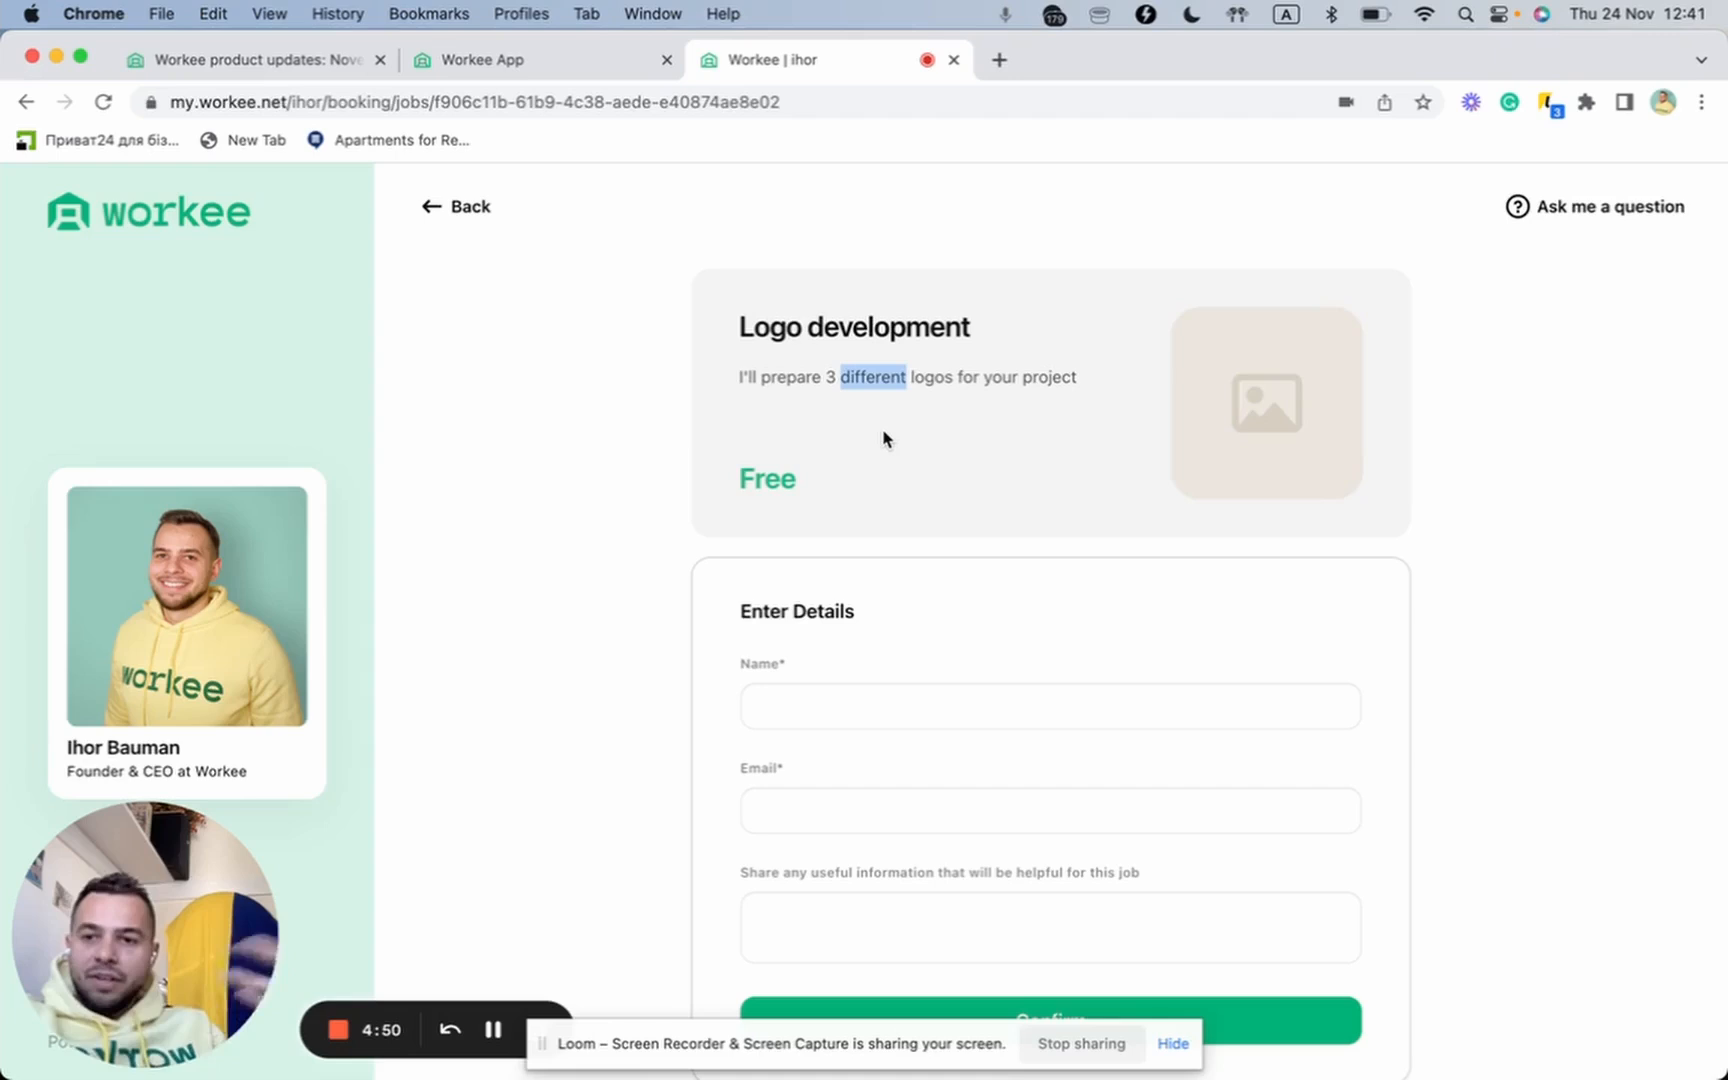
{"action": "scroll", "coordinate": [884, 438], "scroll_direction": "down", "scroll_amount": 1}
{"action": "left_click", "coordinate": [814, 644]}
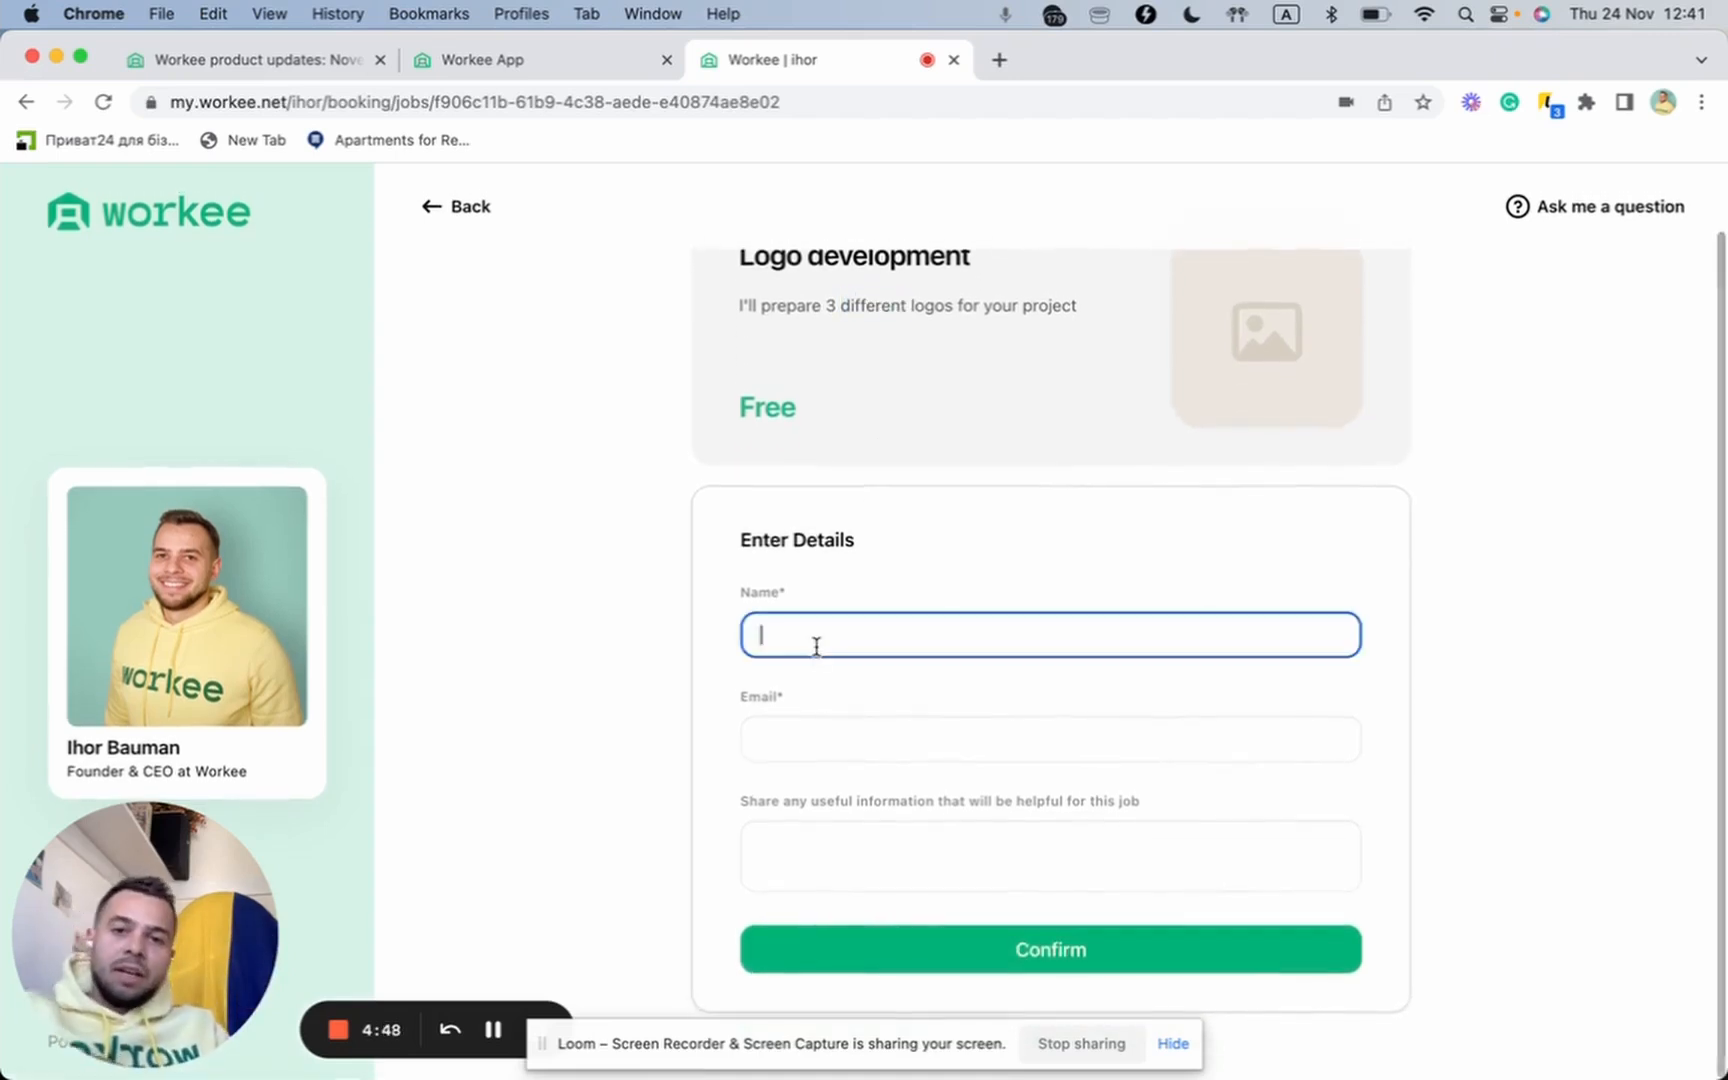
{"action": "double_click", "coordinate": [750, 413]}
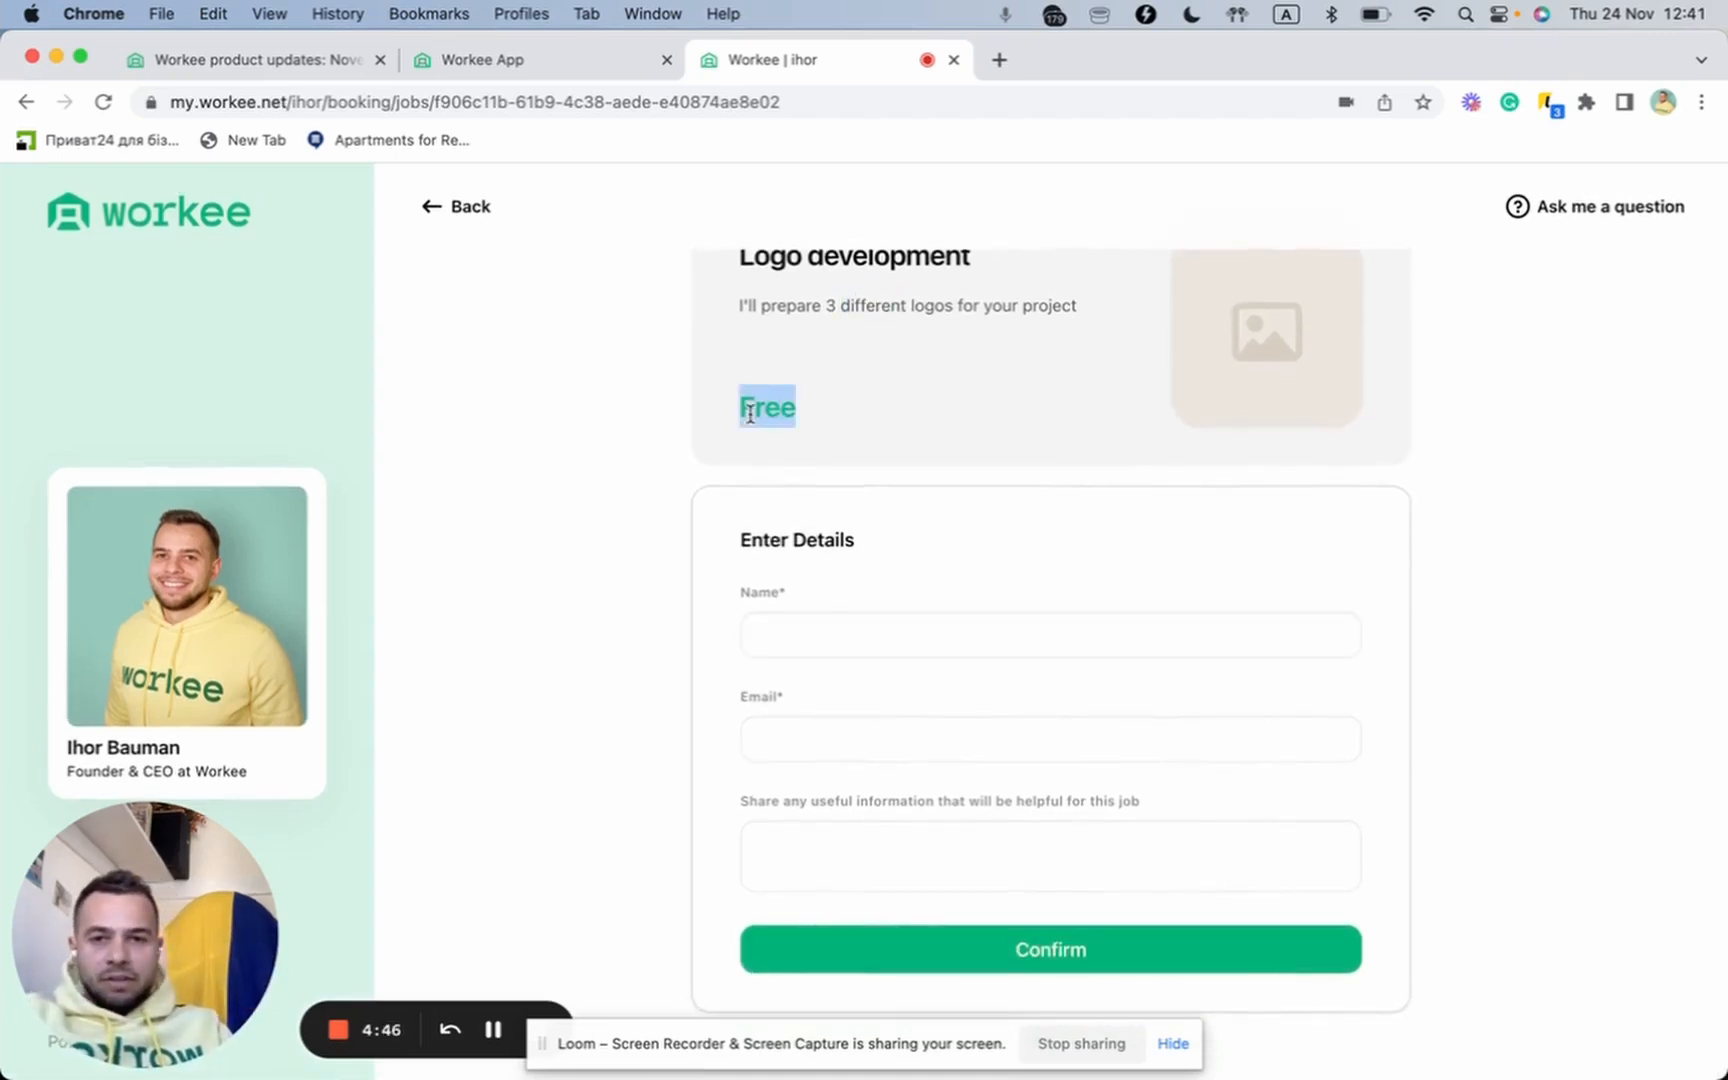
- Fill in the client's name and email in the Logo development order form
{"action": "left_click", "coordinate": [819, 621]}
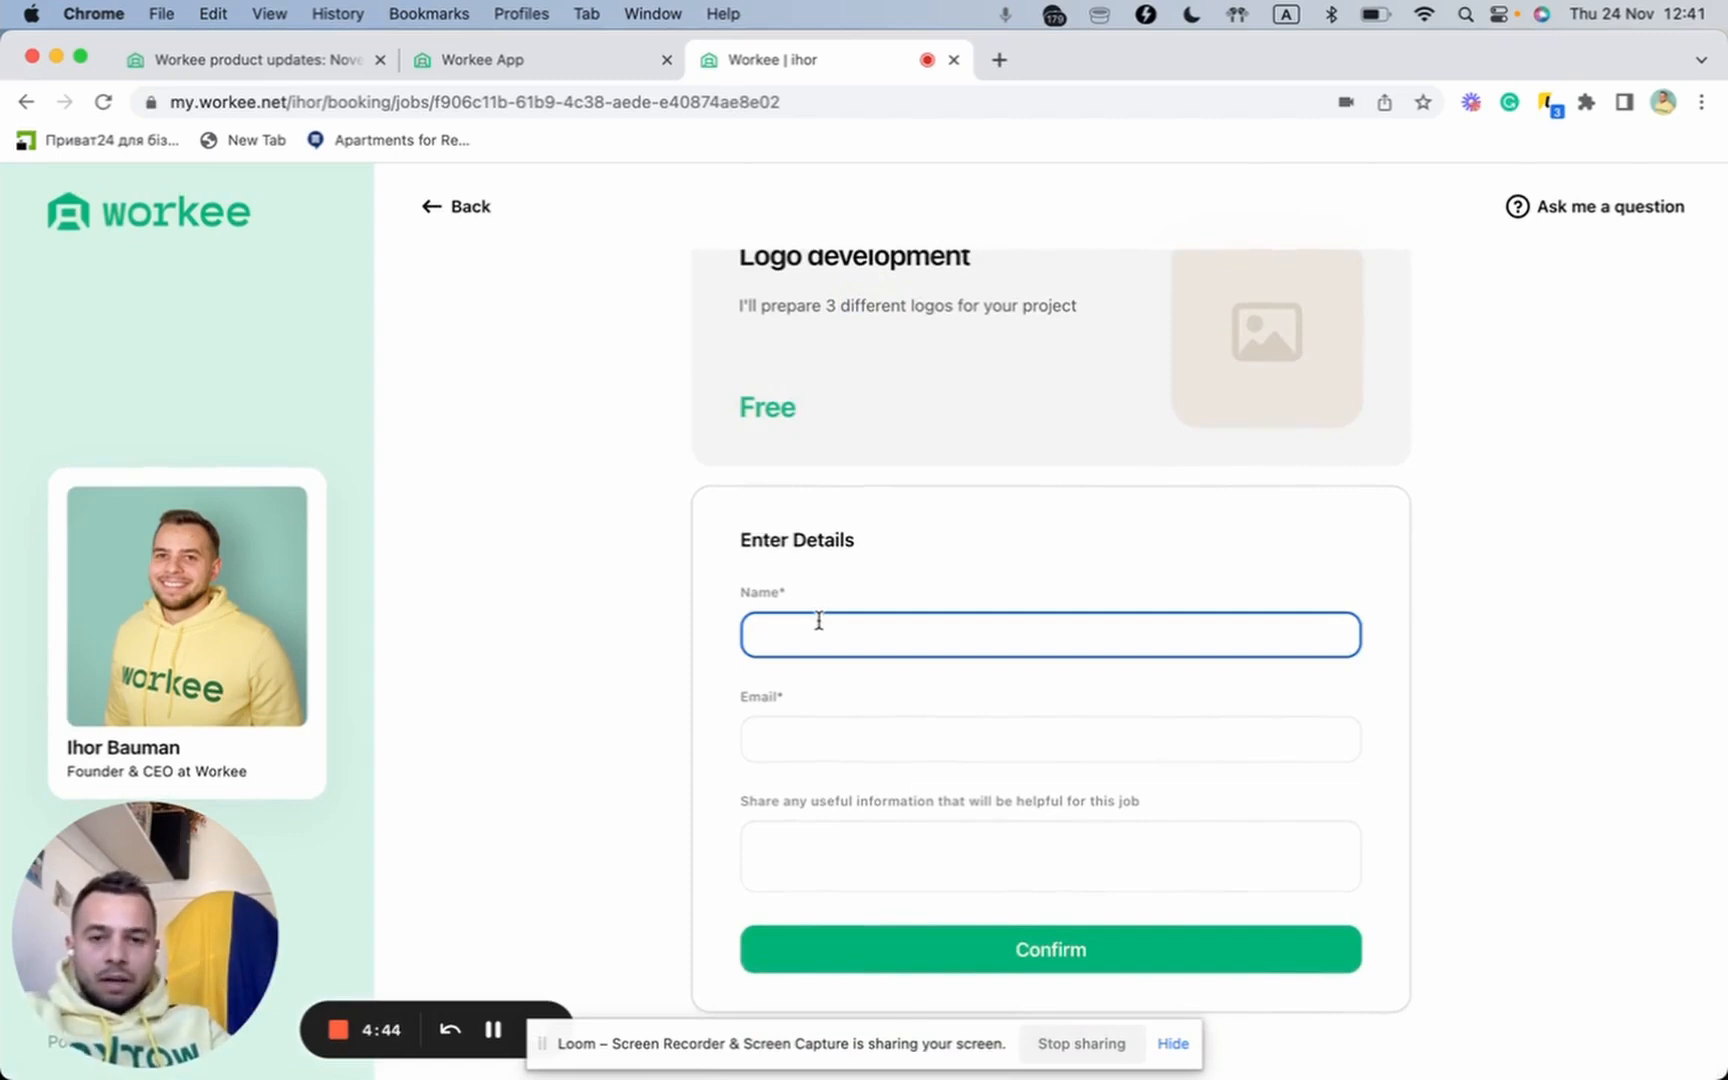
{"action": "type", "text": "Ihor test"}
{"action": "key", "text": "Tab"}
{"action": "type", "text": "iho"}
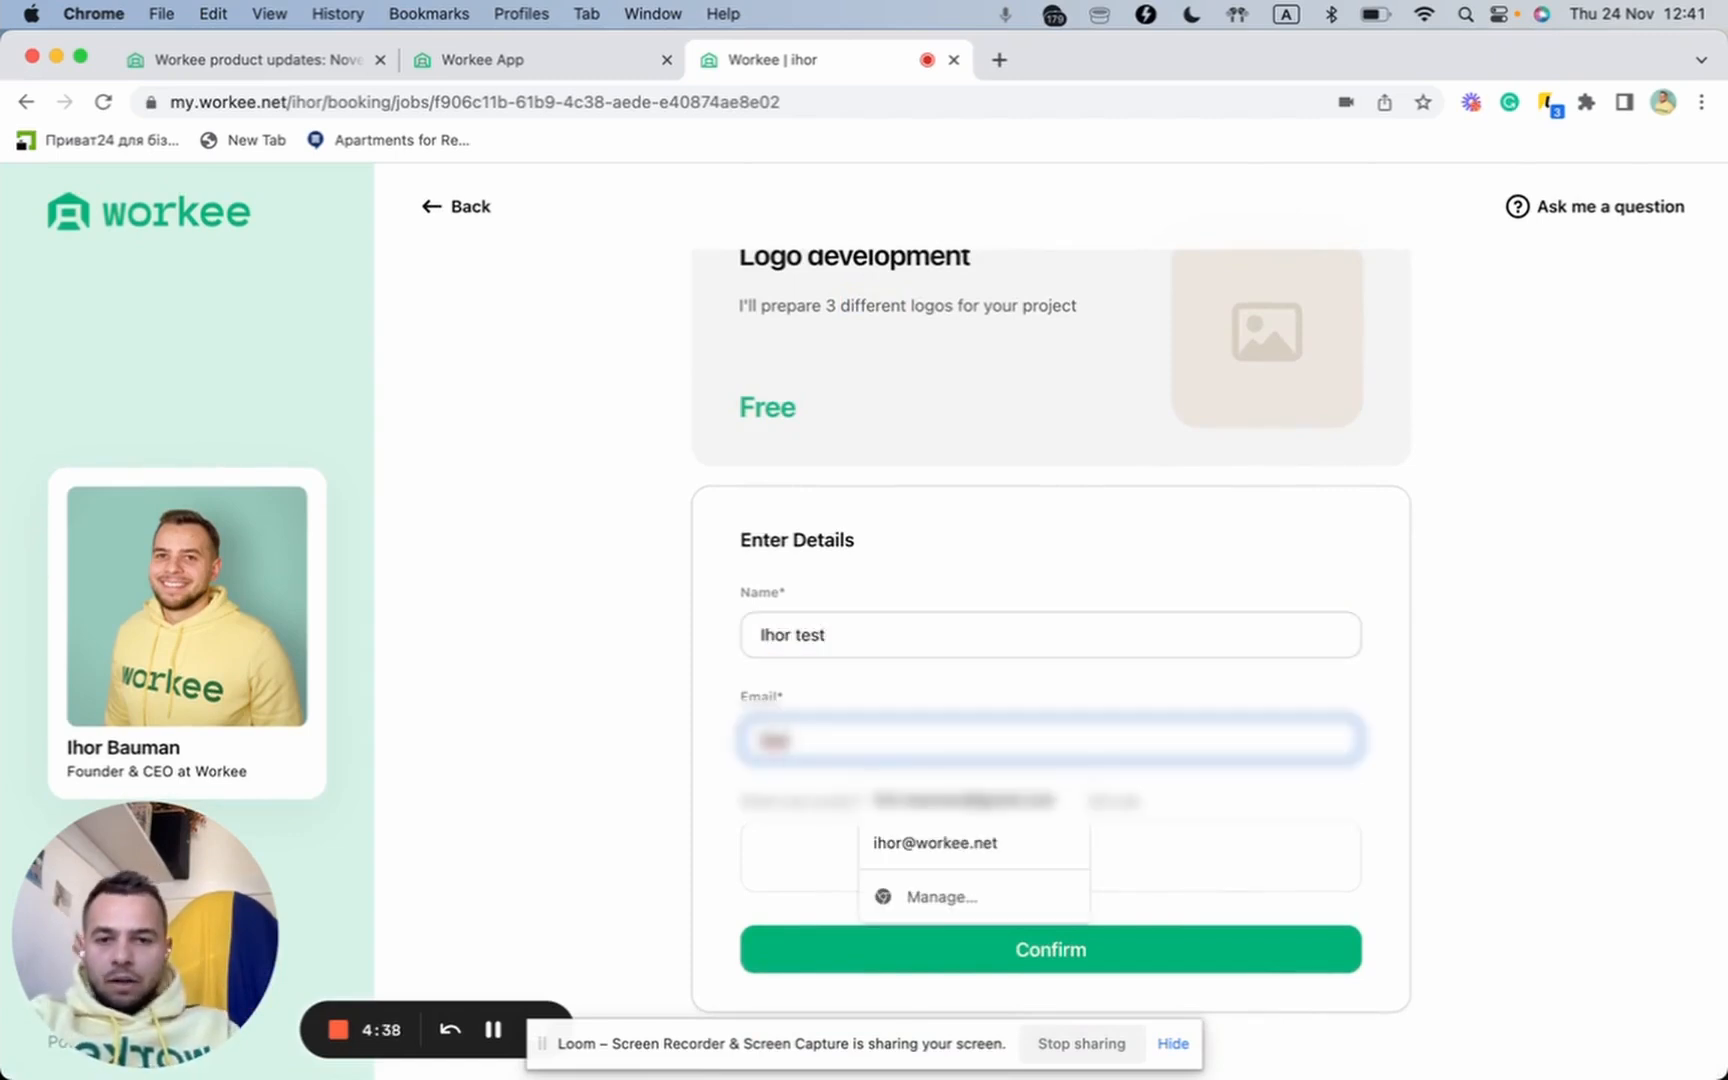
{"action": "key", "text": "Down"}
{"action": "key", "text": "Return"}
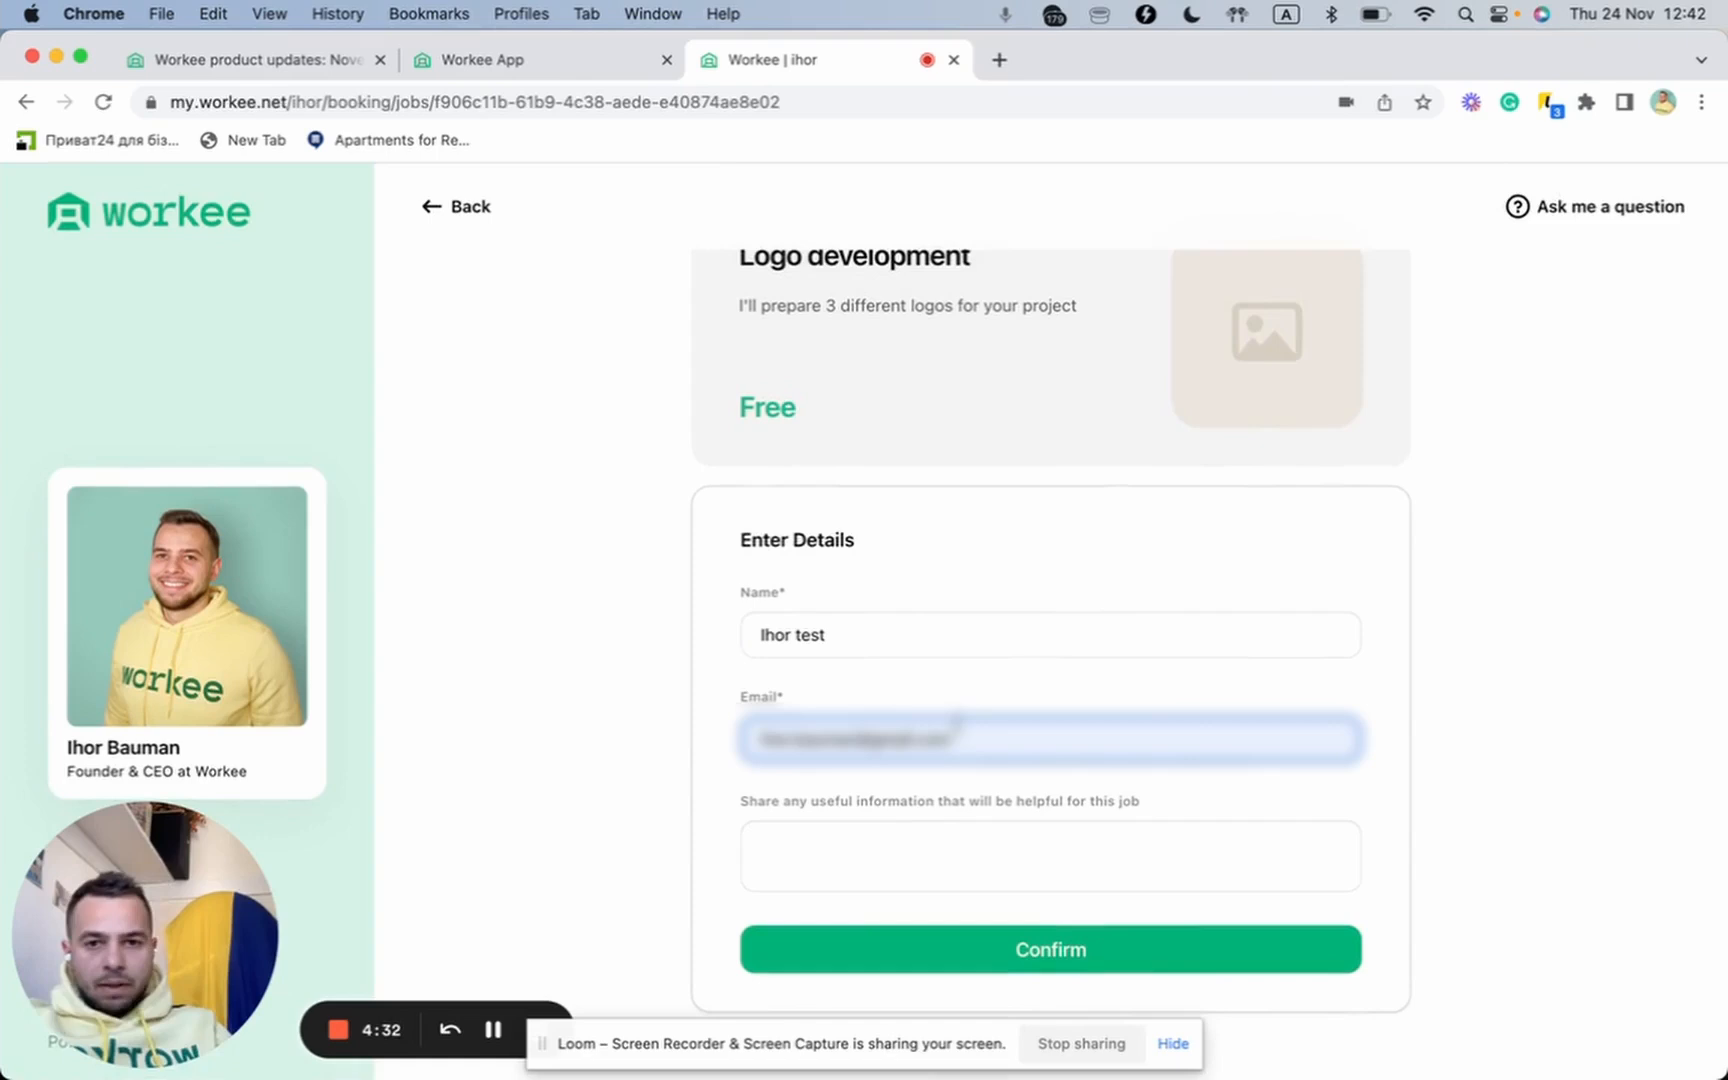
- Add the job information "I want to have 3 logos for my home project" and submit the order
{"action": "left_click", "coordinate": [949, 829]}
{"action": "type", "text": "I want to have 3 logos f"}
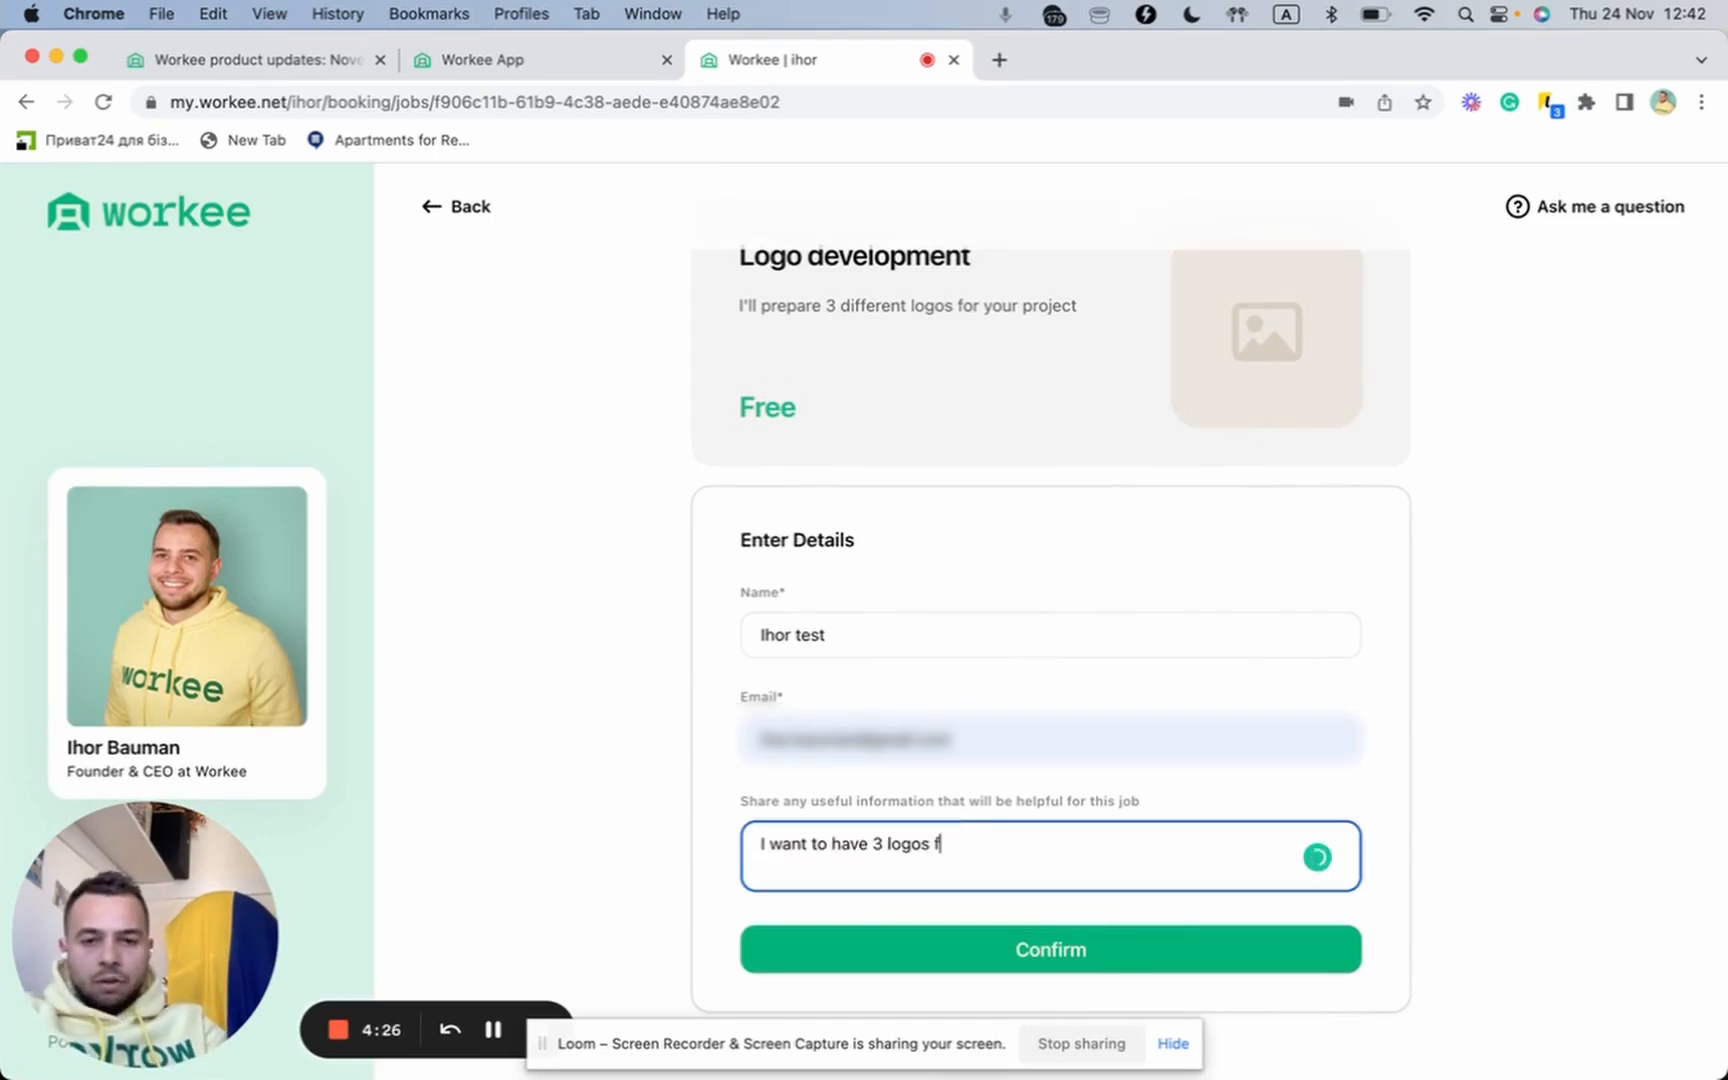
{"action": "type", "text": "or my home projecgt"}
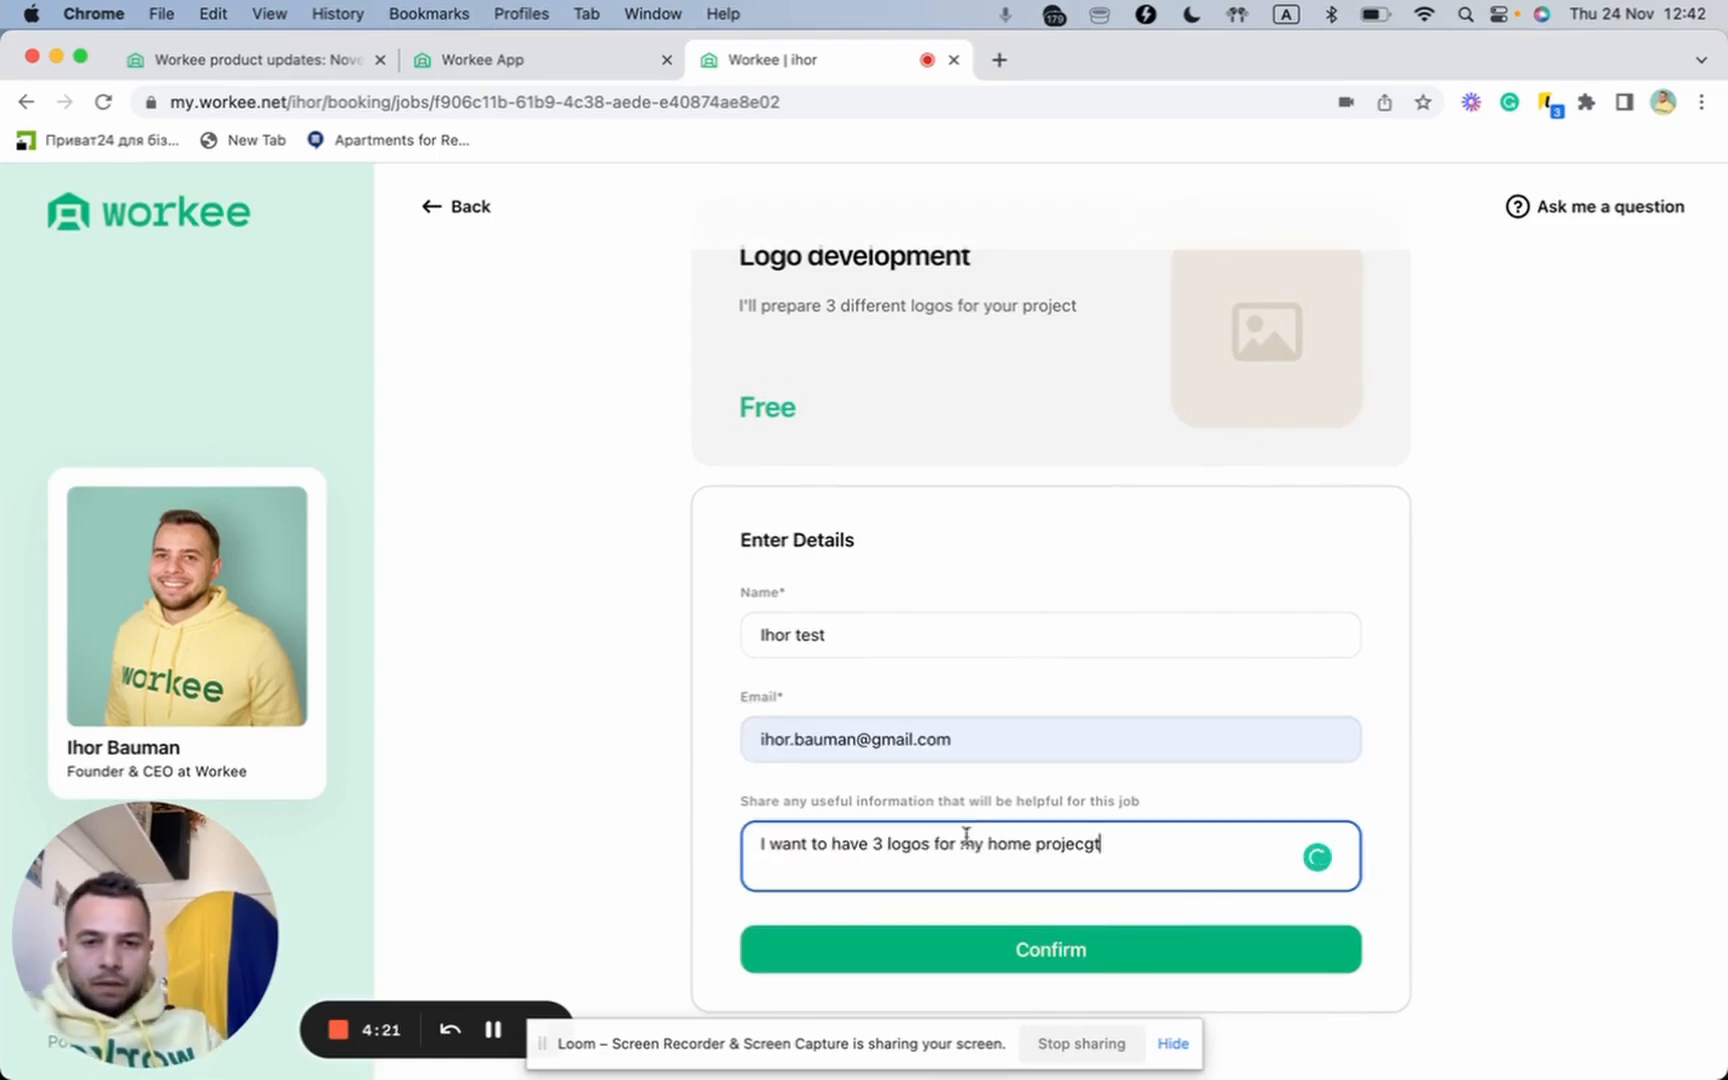
{"action": "key", "text": "BackSpace"}
{"action": "key", "text": "BackSpace"}
{"action": "type", "text": "ty"}
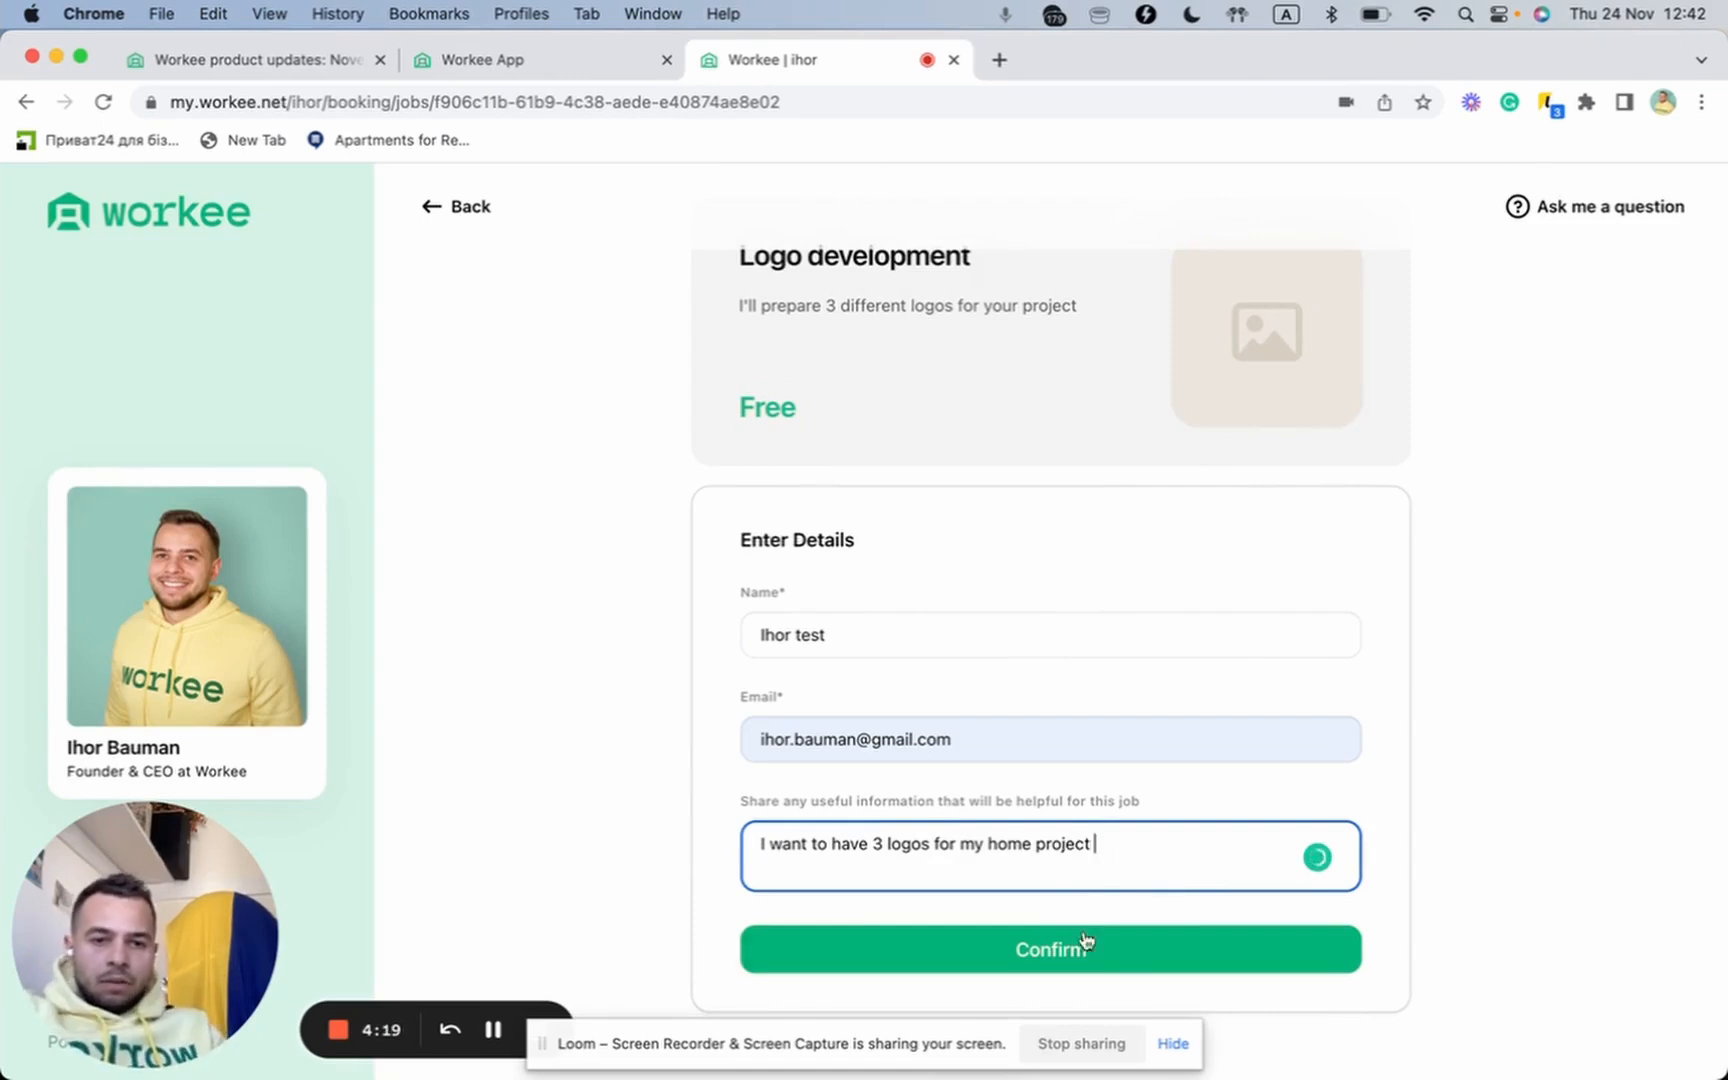
{"action": "left_click", "coordinate": [1040, 958]}
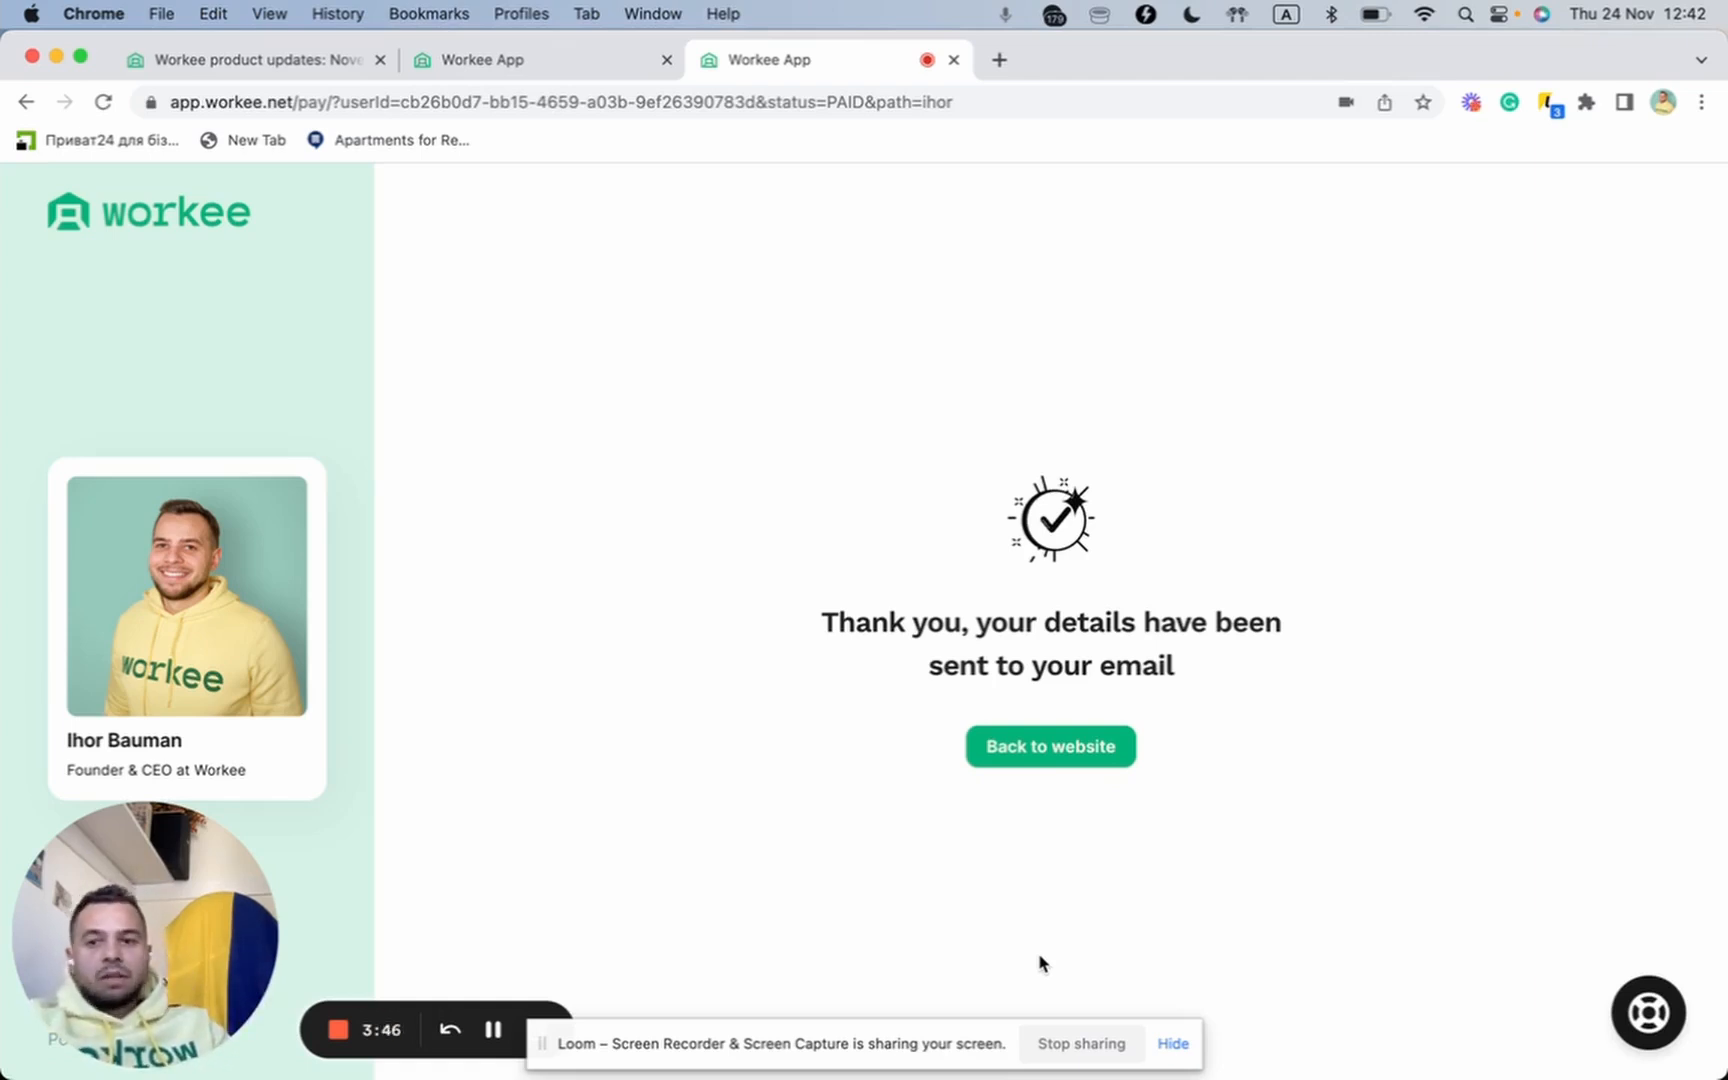
- Return to the Workee dashboard, go to Job Orders, and open the new Logo development order to review its client details
{"action": "left_click", "coordinate": [515, 66]}
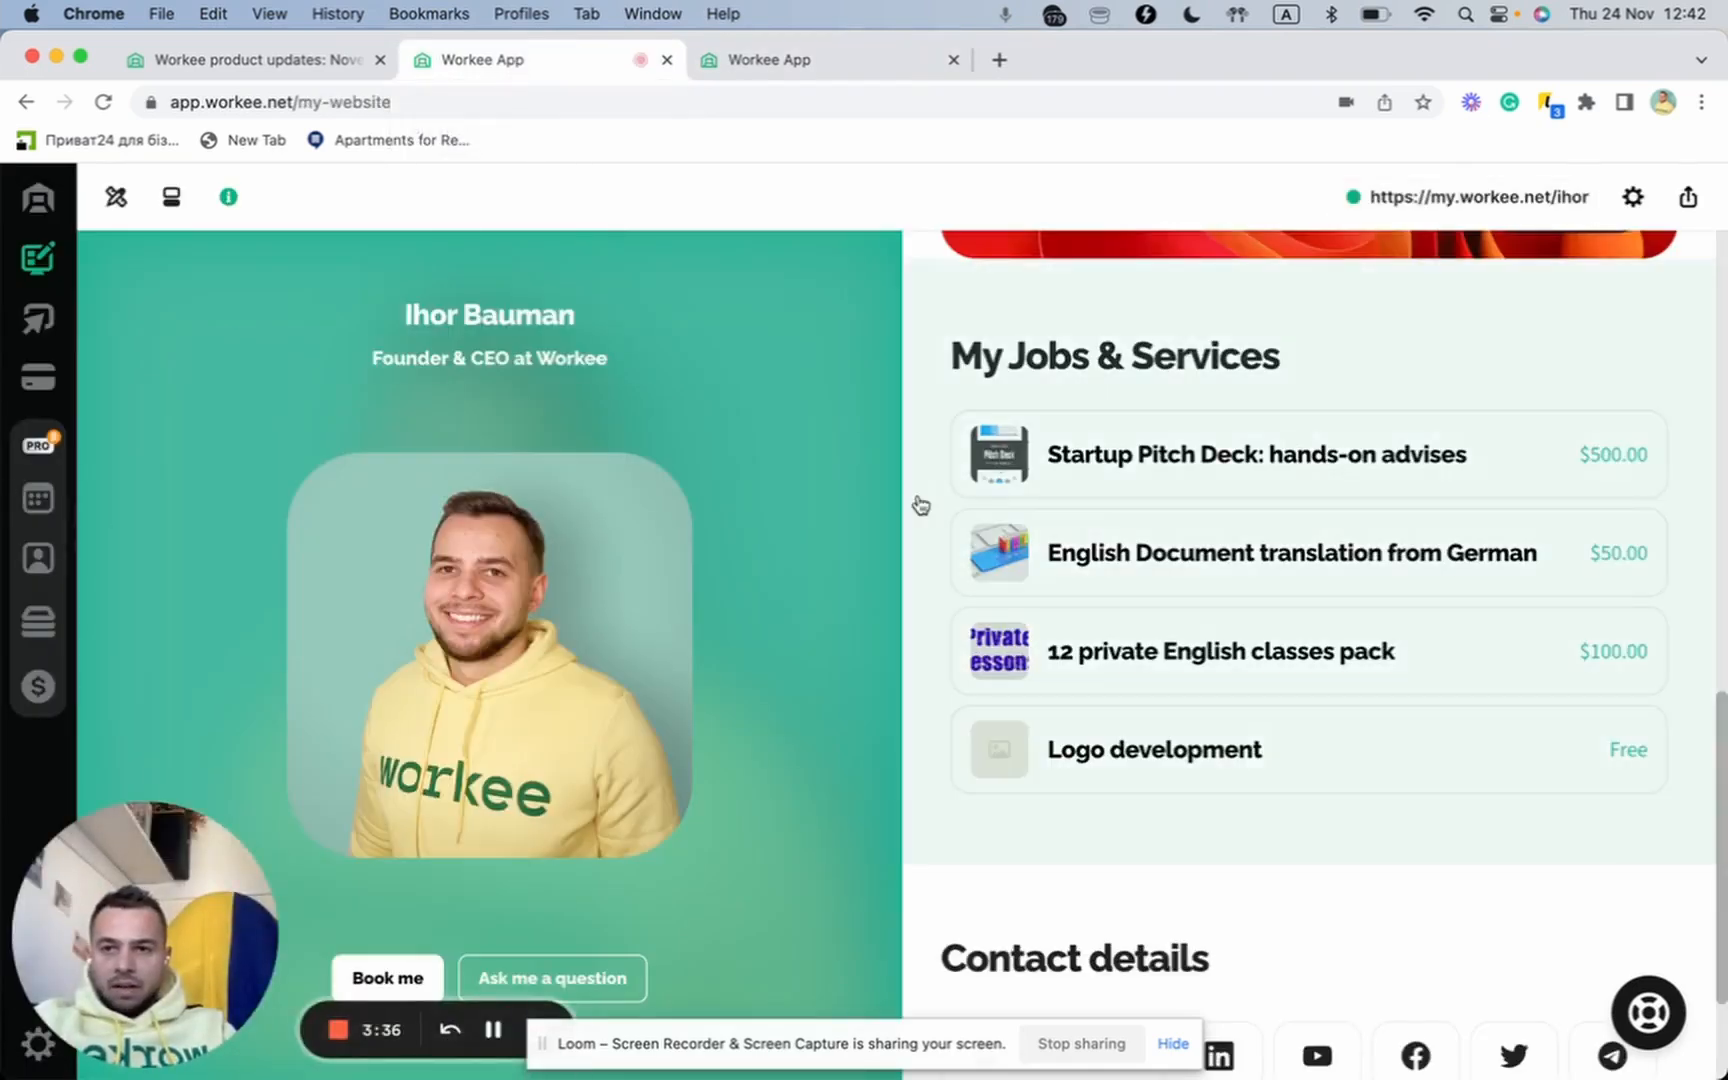
{"action": "left_click", "coordinate": [37, 626]}
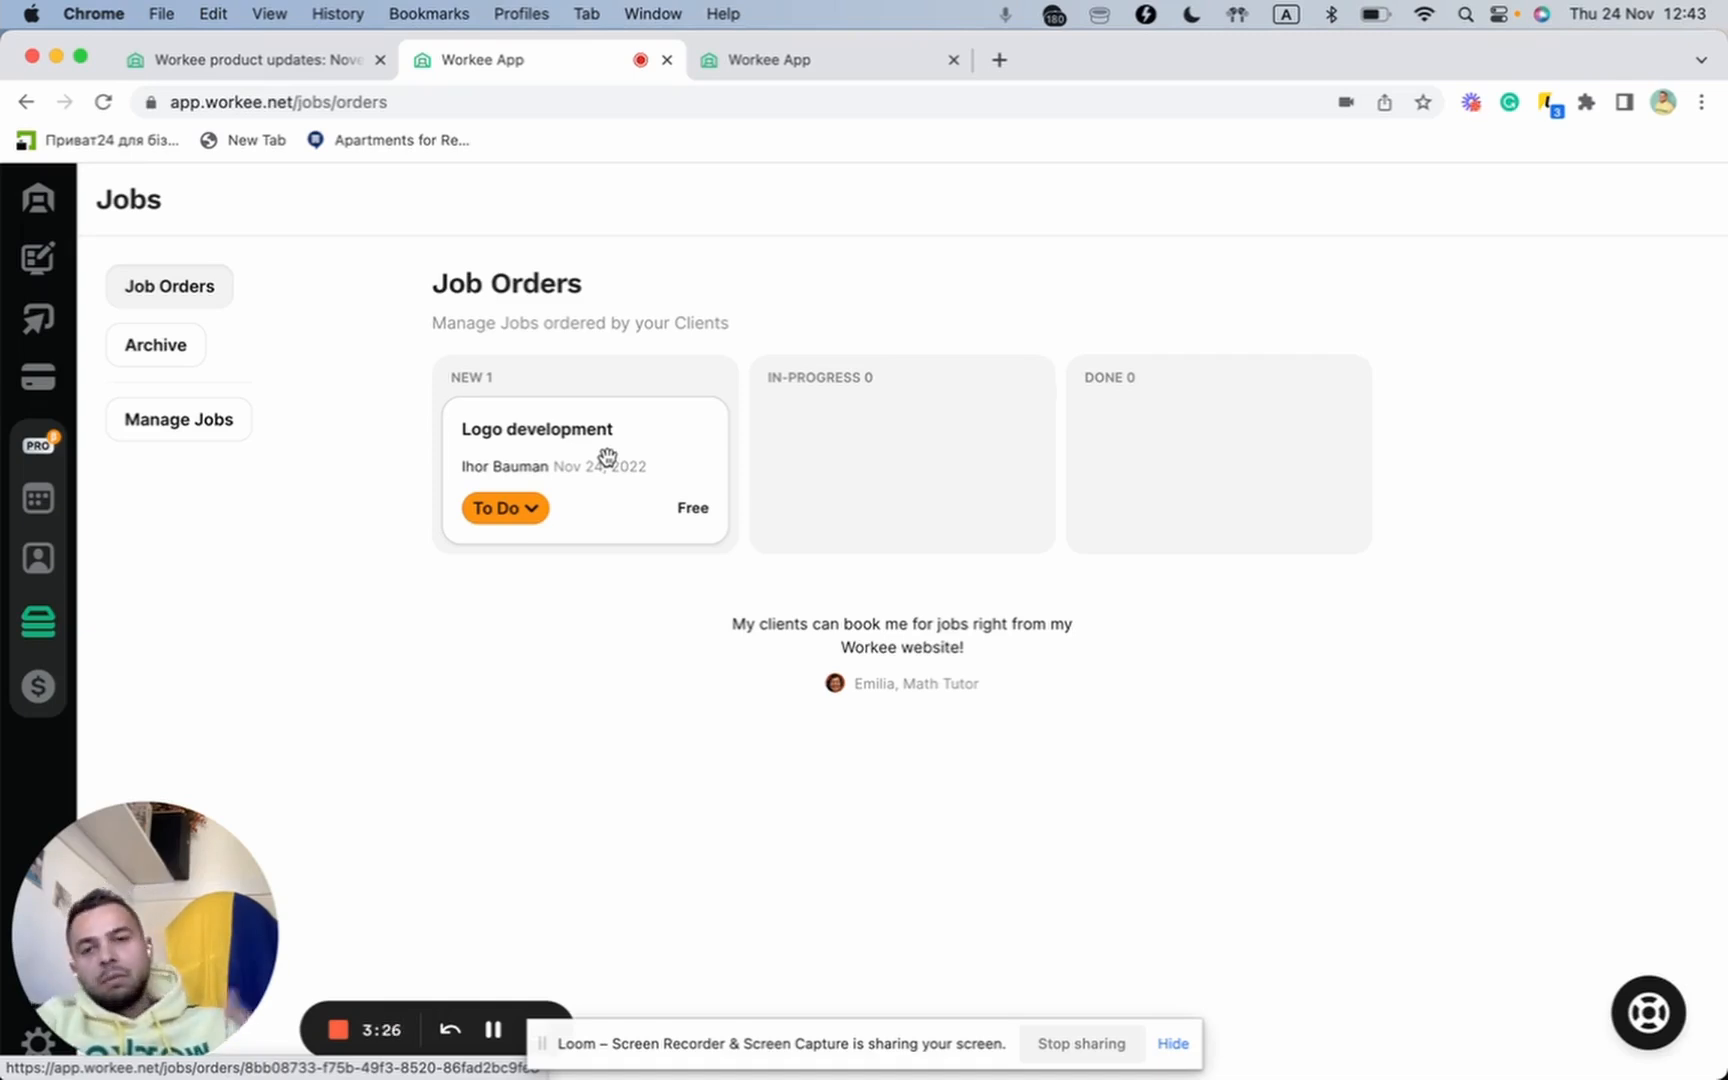
{"action": "triple_click", "coordinate": [451, 289]}
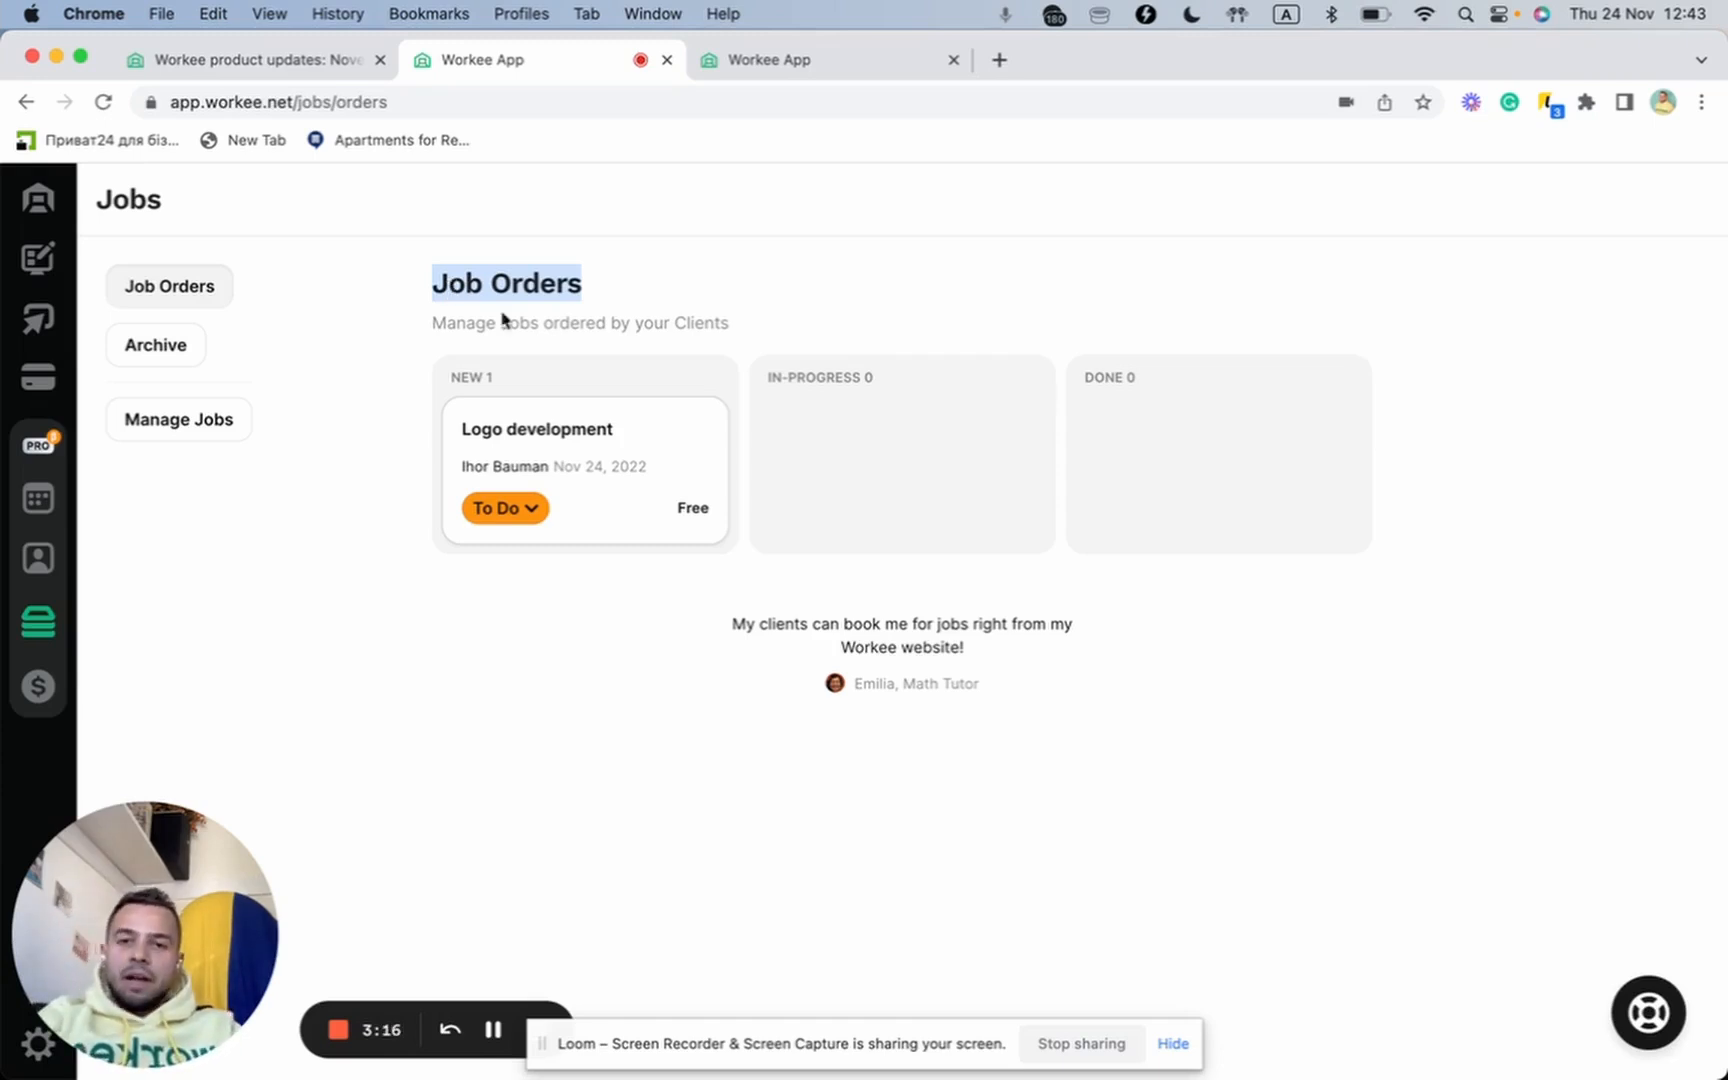
{"action": "left_click", "coordinate": [656, 461]}
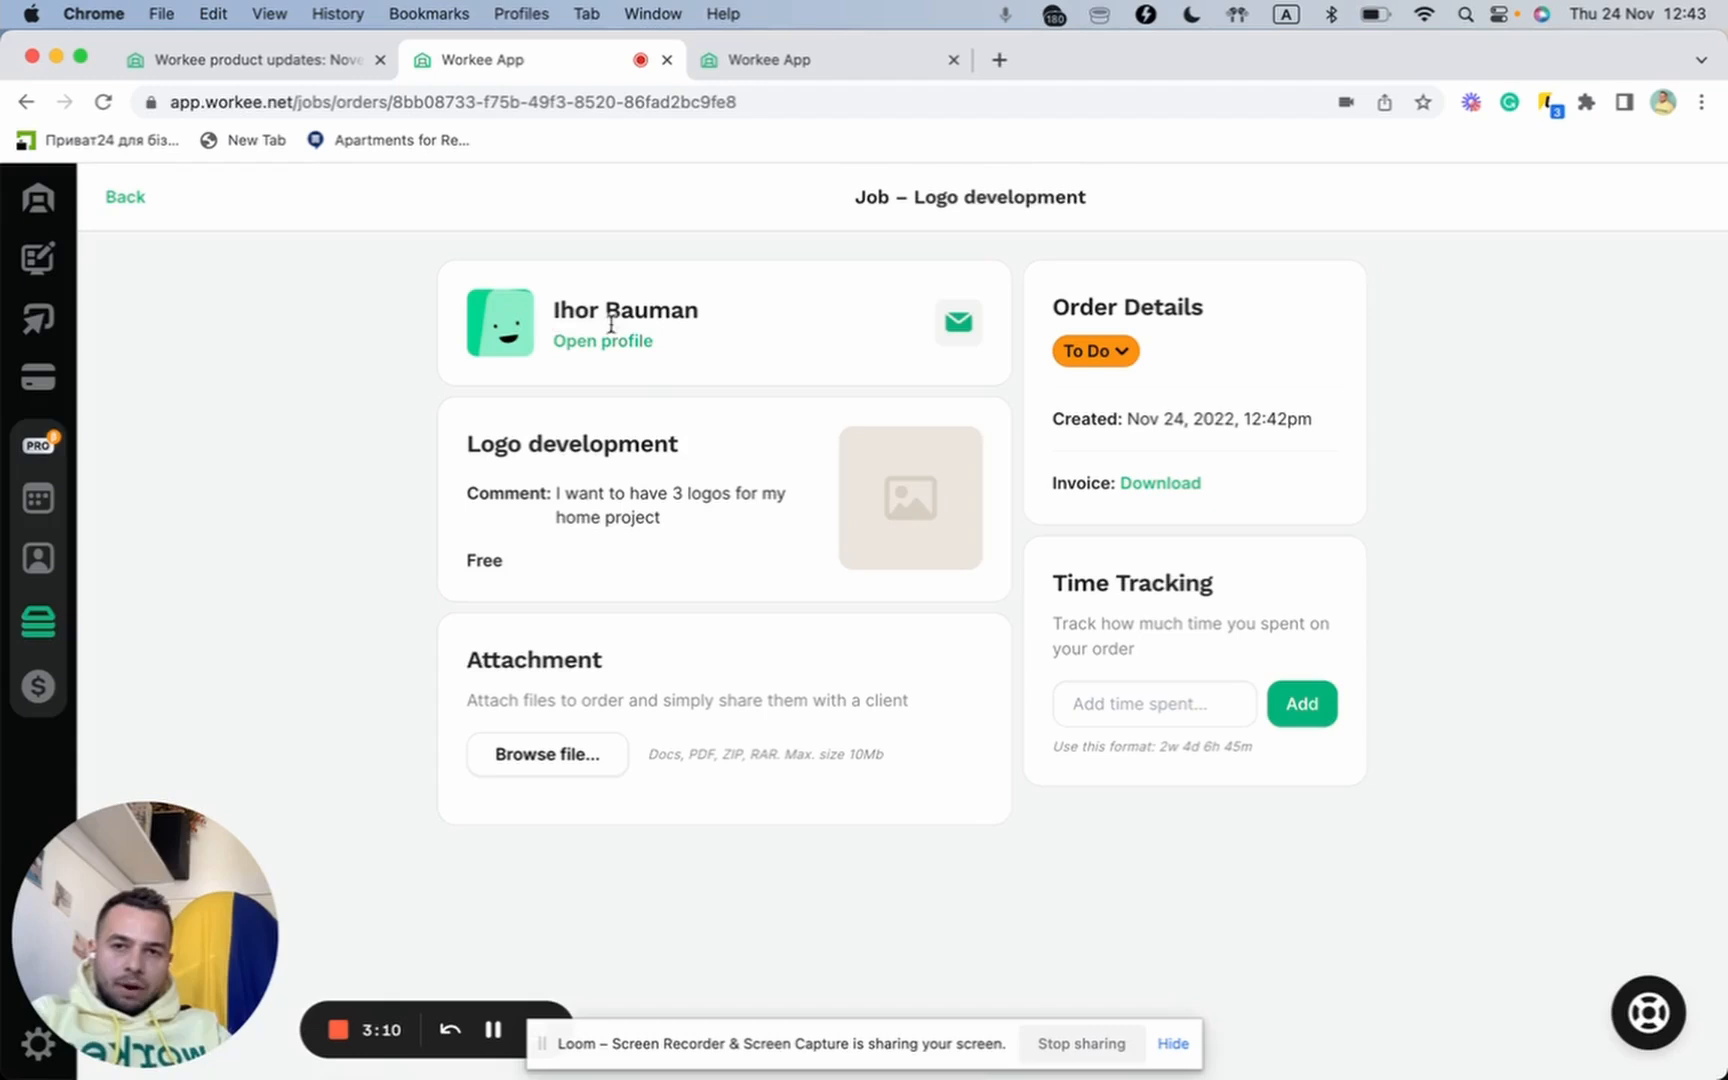
{"action": "left_click_drag", "start_coordinate": [555, 312], "coordinate": [771, 320]}
{"action": "left_click", "coordinate": [771, 320]}
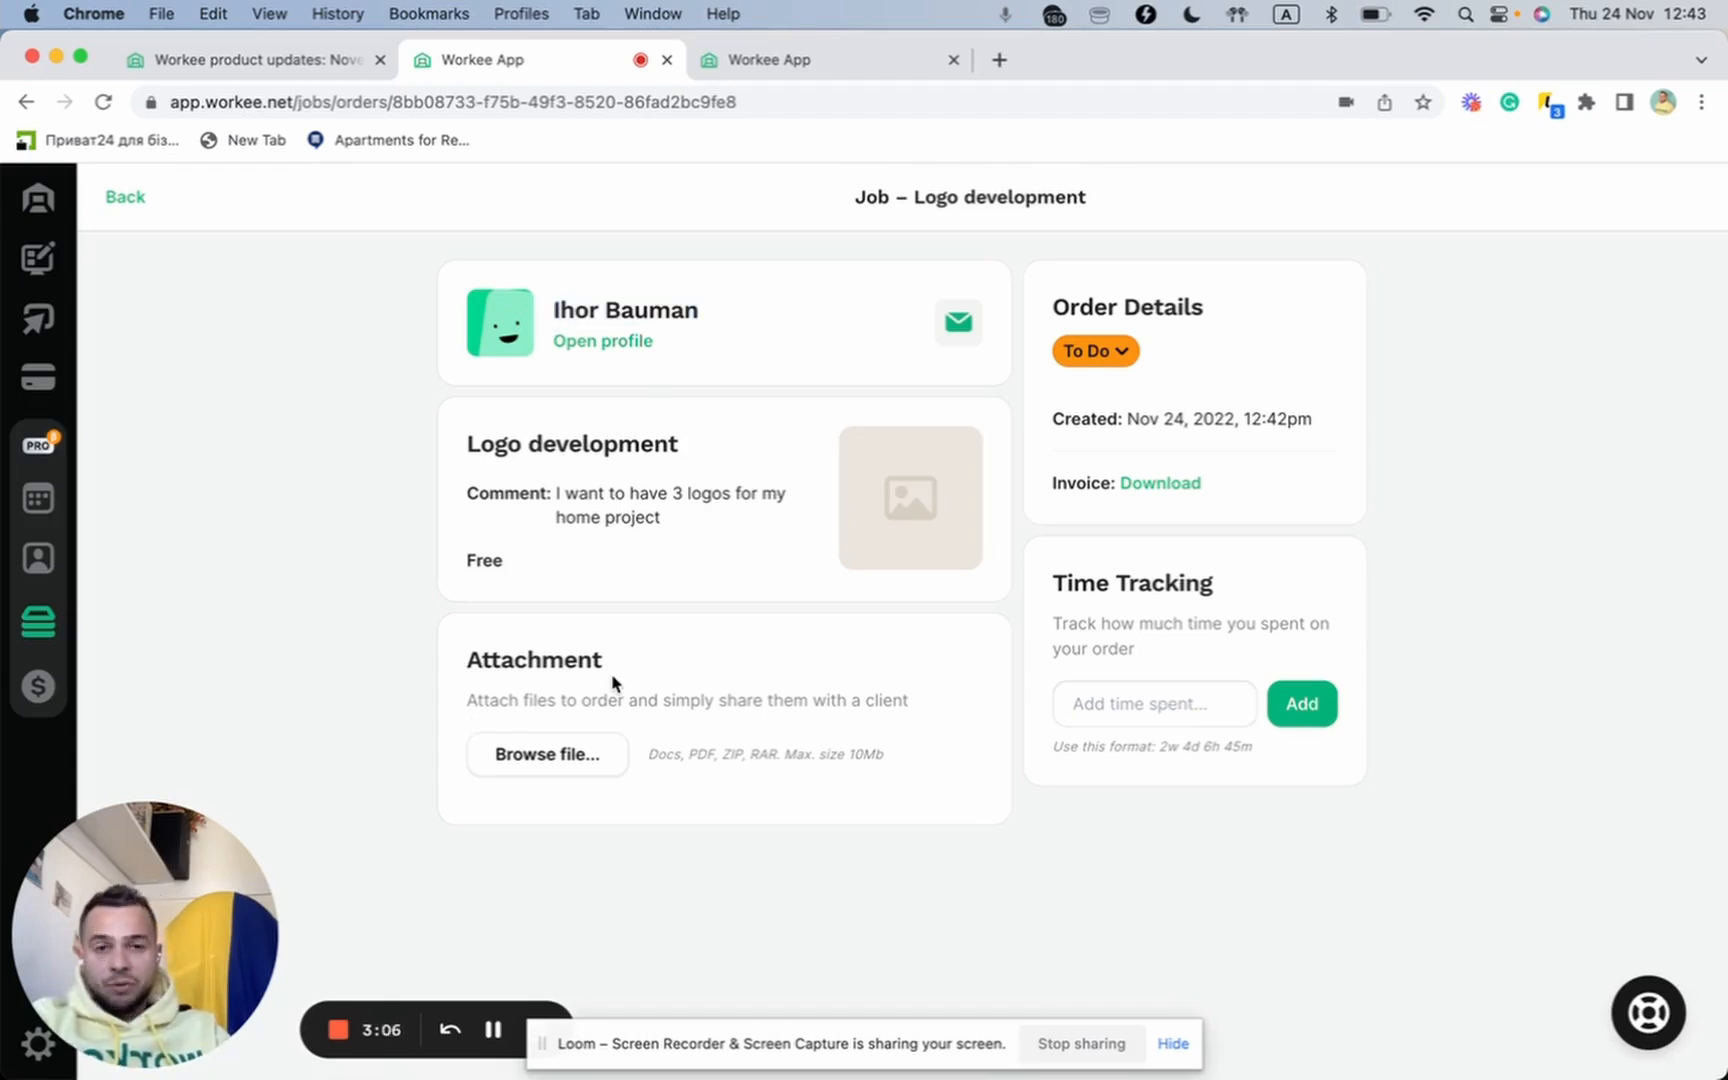
- Download the order's invoice, look through the PDF, and close it to return to the order
{"action": "left_click", "coordinate": [1168, 487]}
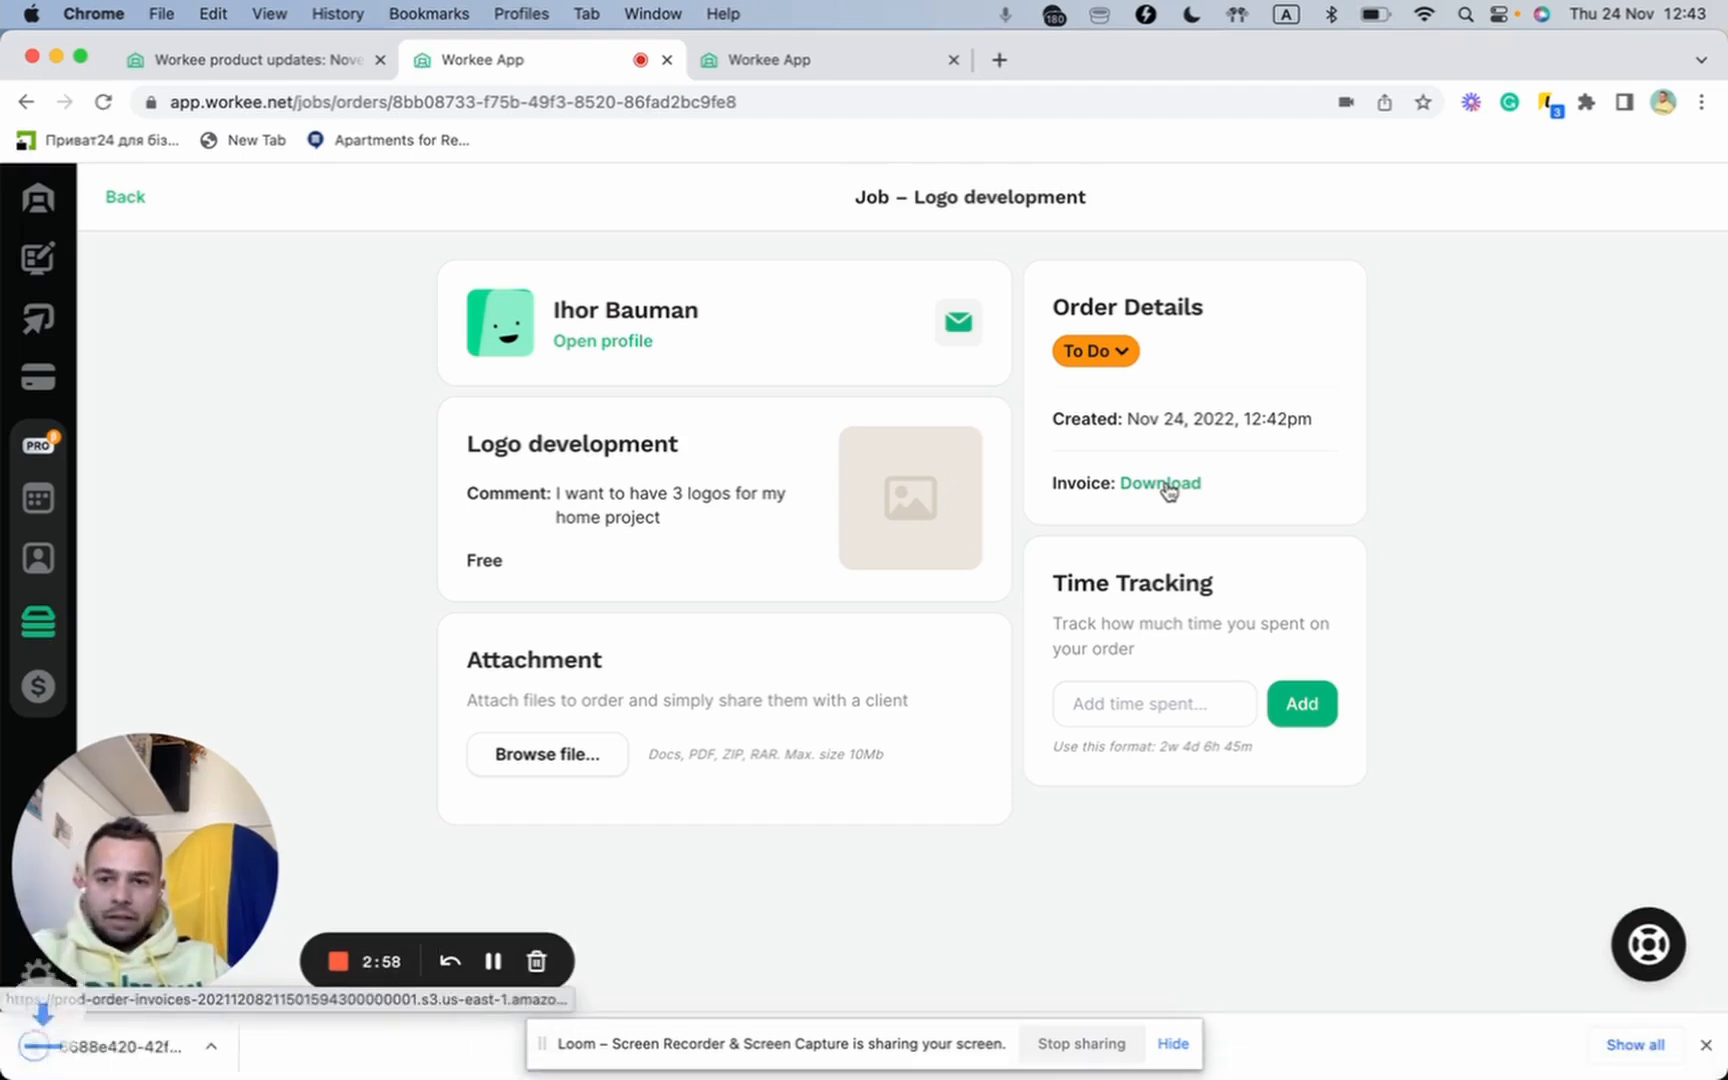
{"action": "left_click", "coordinate": [93, 1045]}
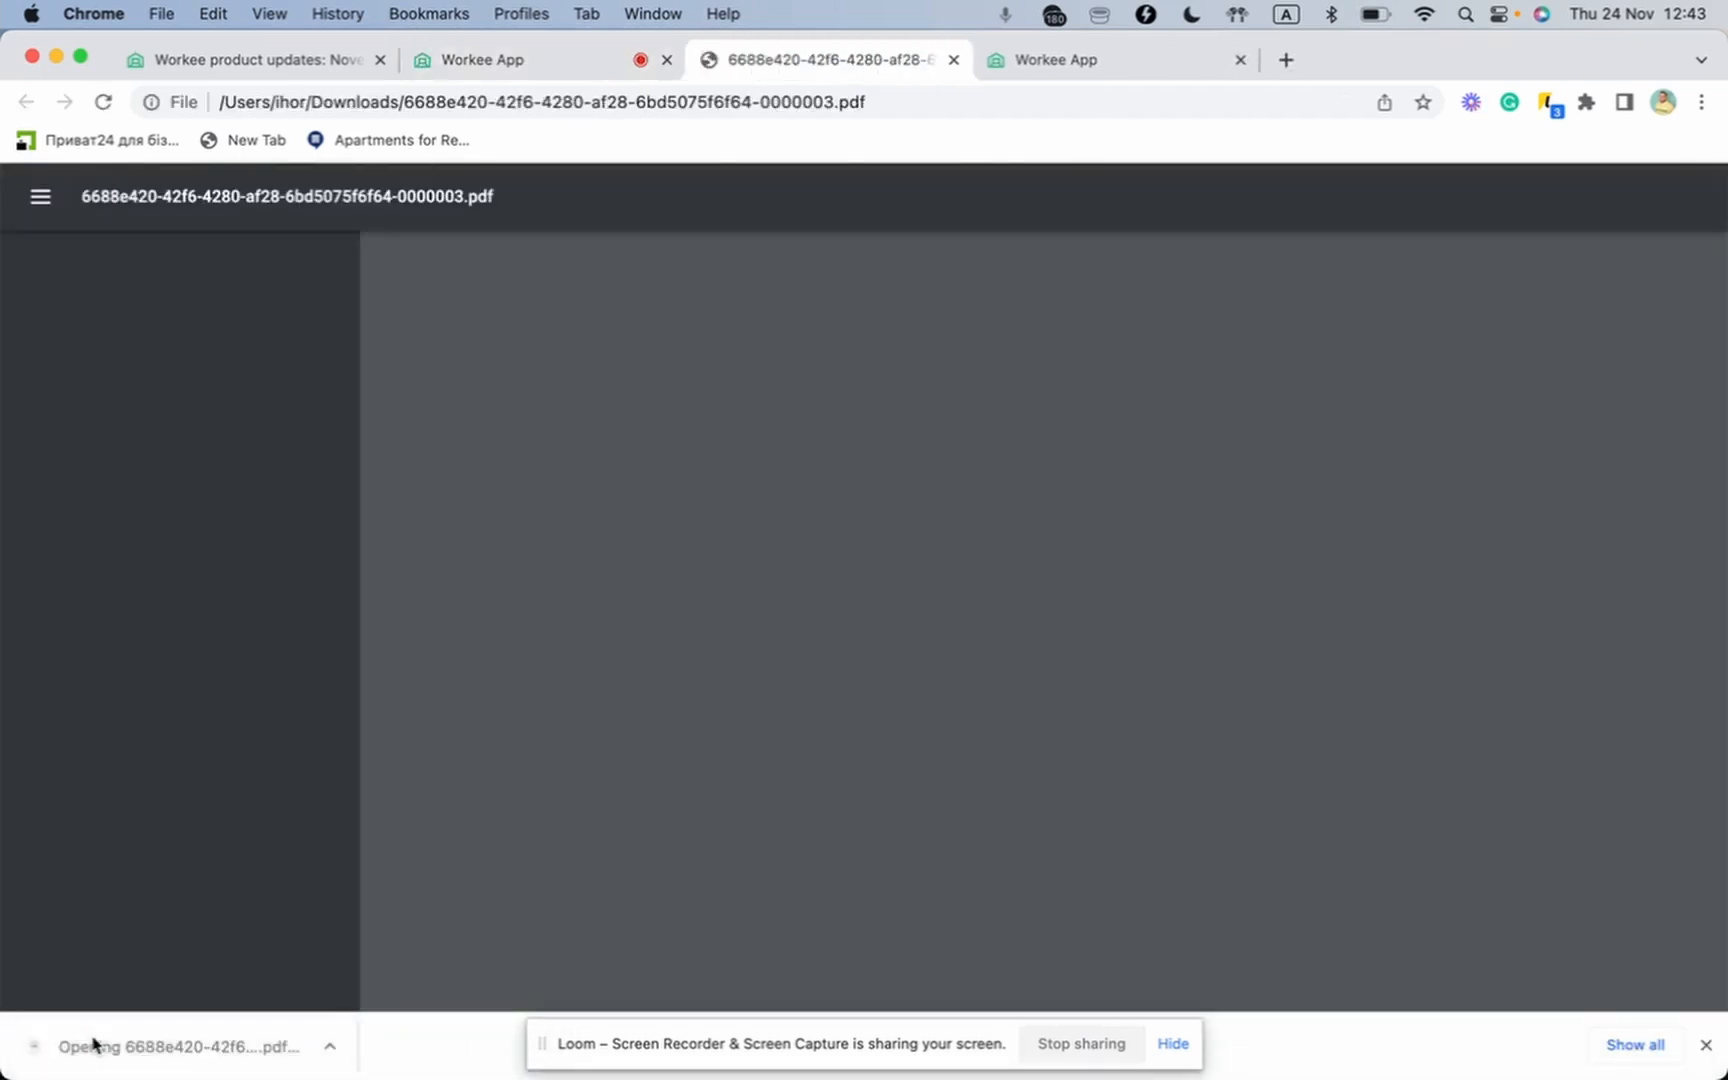
{"action": "scroll", "coordinate": [1397, 804], "scroll_direction": "up", "scroll_amount": 5}
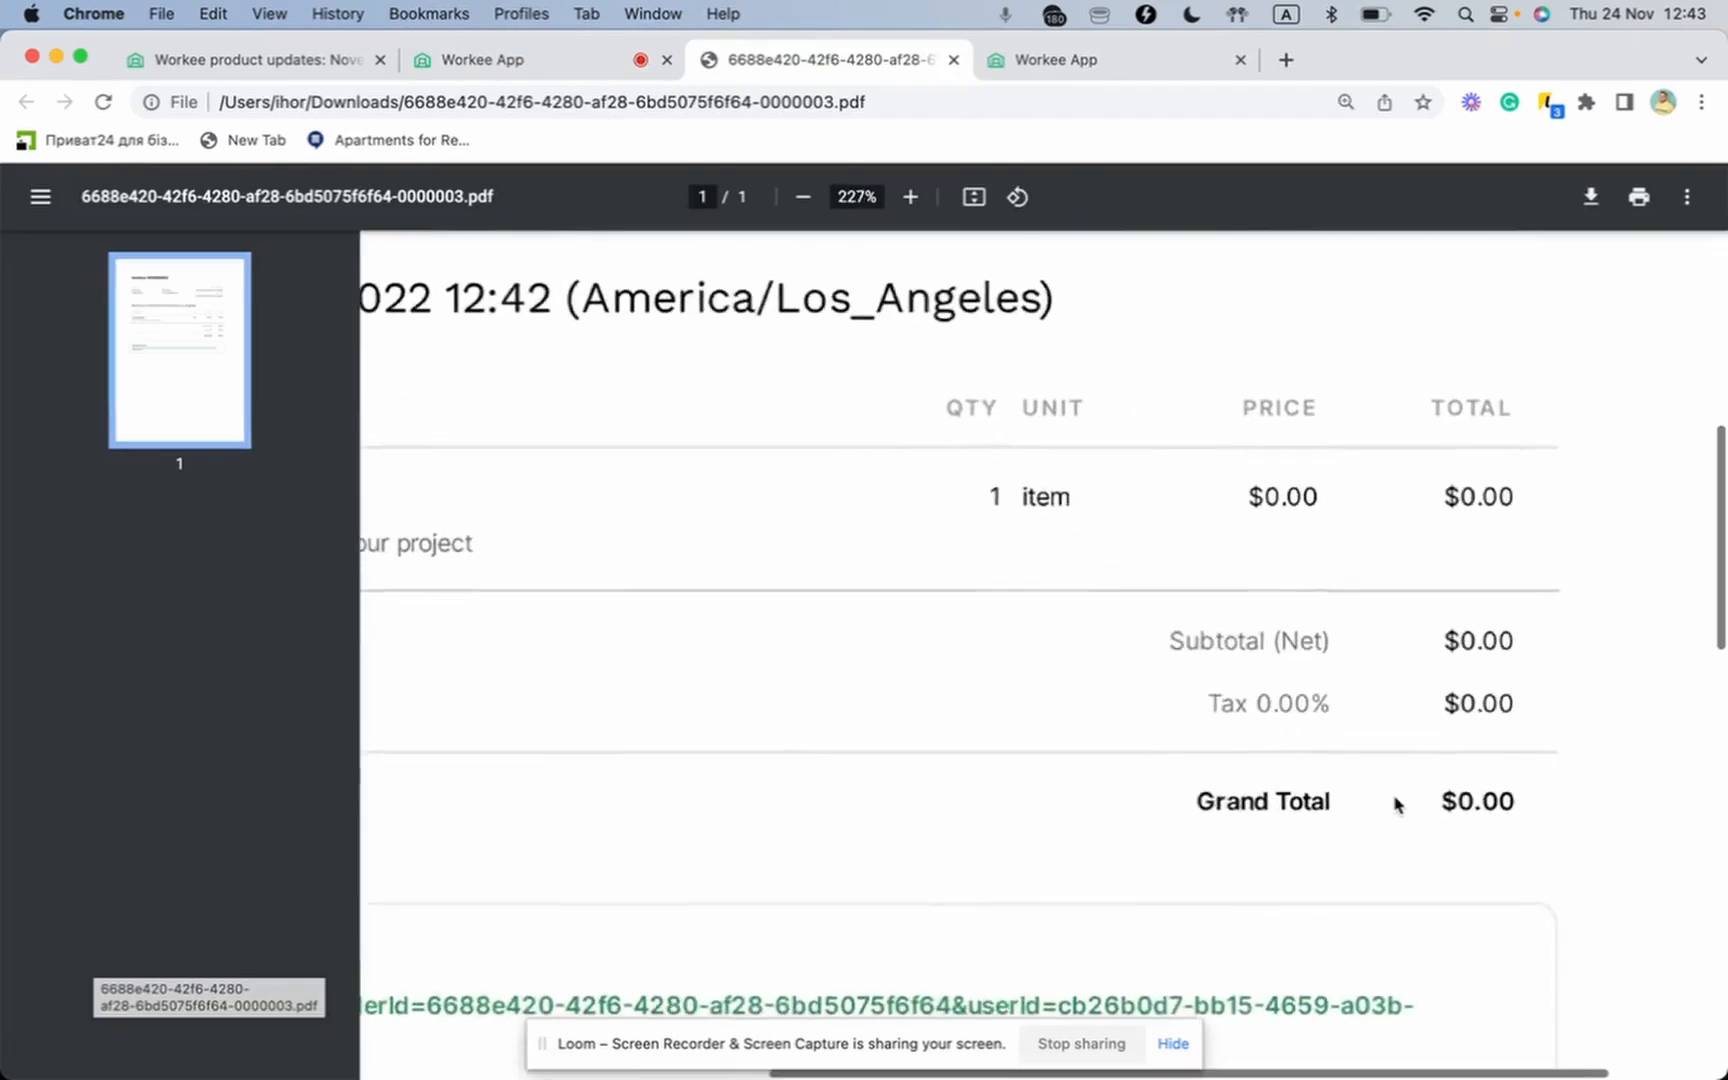
{"action": "scroll", "coordinate": [1397, 804], "scroll_direction": "down", "scroll_amount": 10}
{"action": "scroll", "coordinate": [1077, 369], "scroll_direction": "up", "scroll_amount": 8}
{"action": "scroll", "coordinate": [1077, 369], "scroll_direction": "up", "scroll_amount": 1}
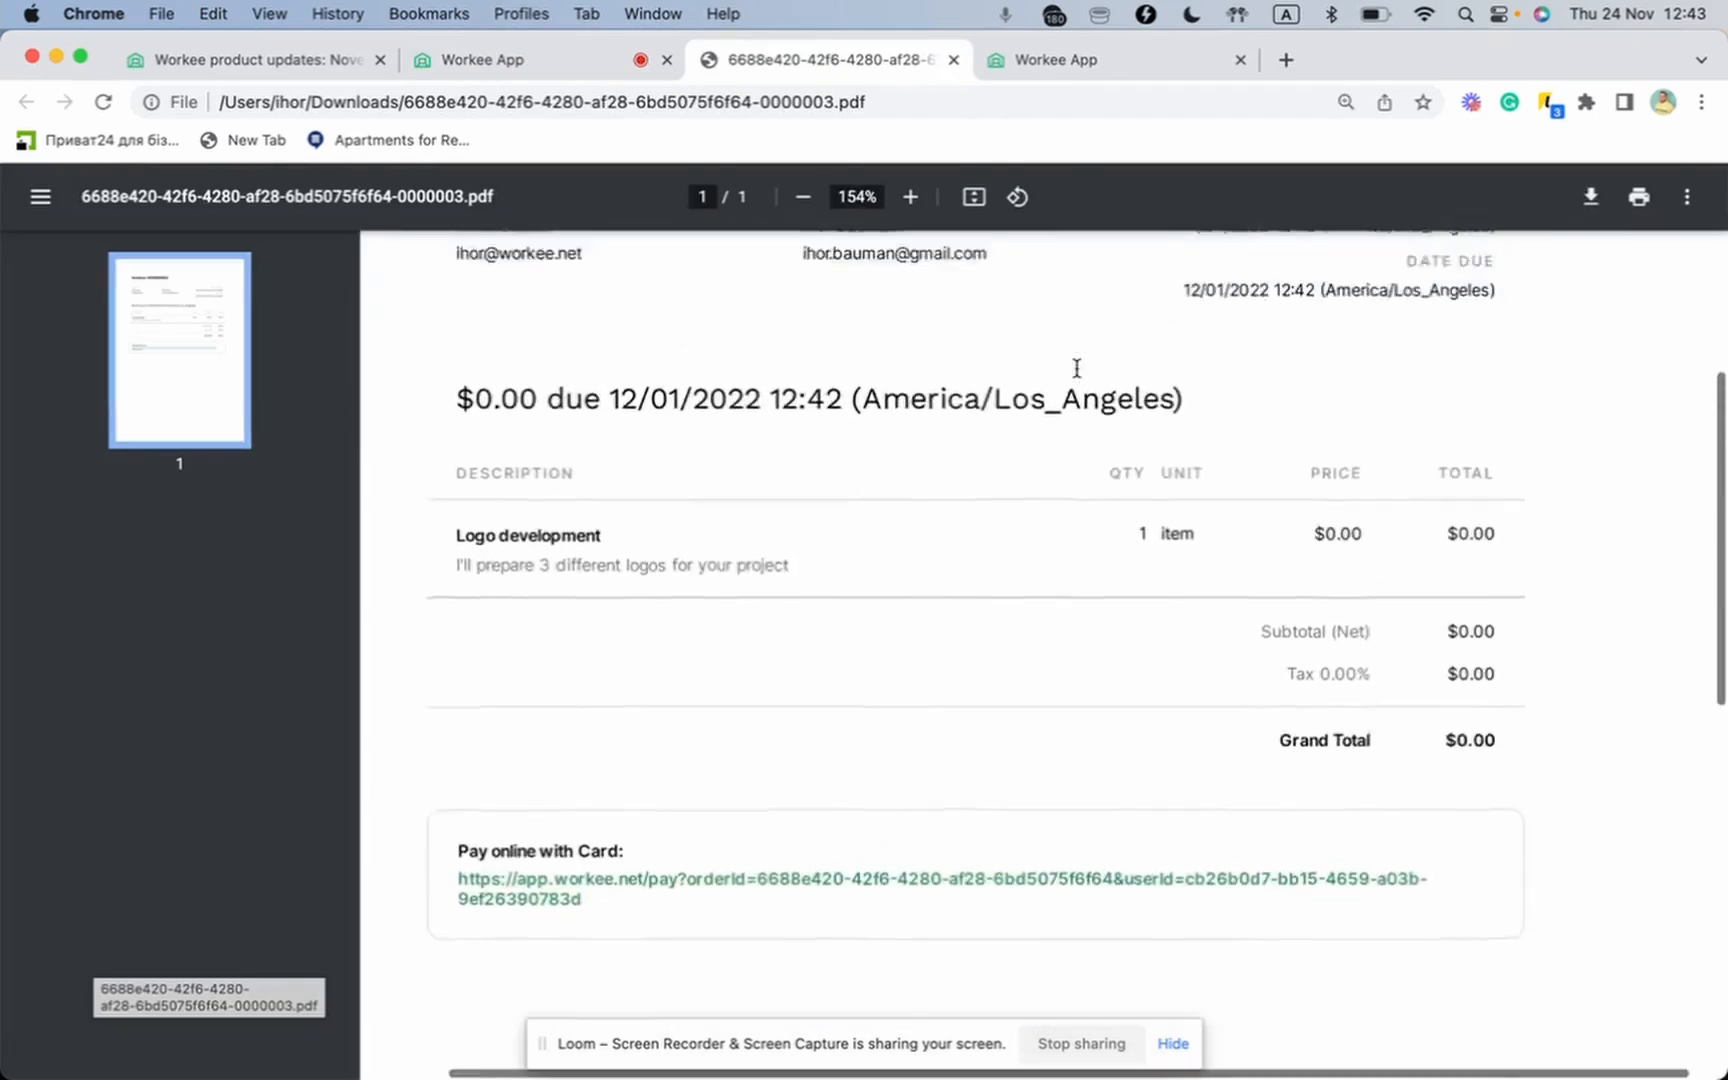
{"action": "scroll", "coordinate": [1077, 369], "scroll_direction": "up", "scroll_amount": 3}
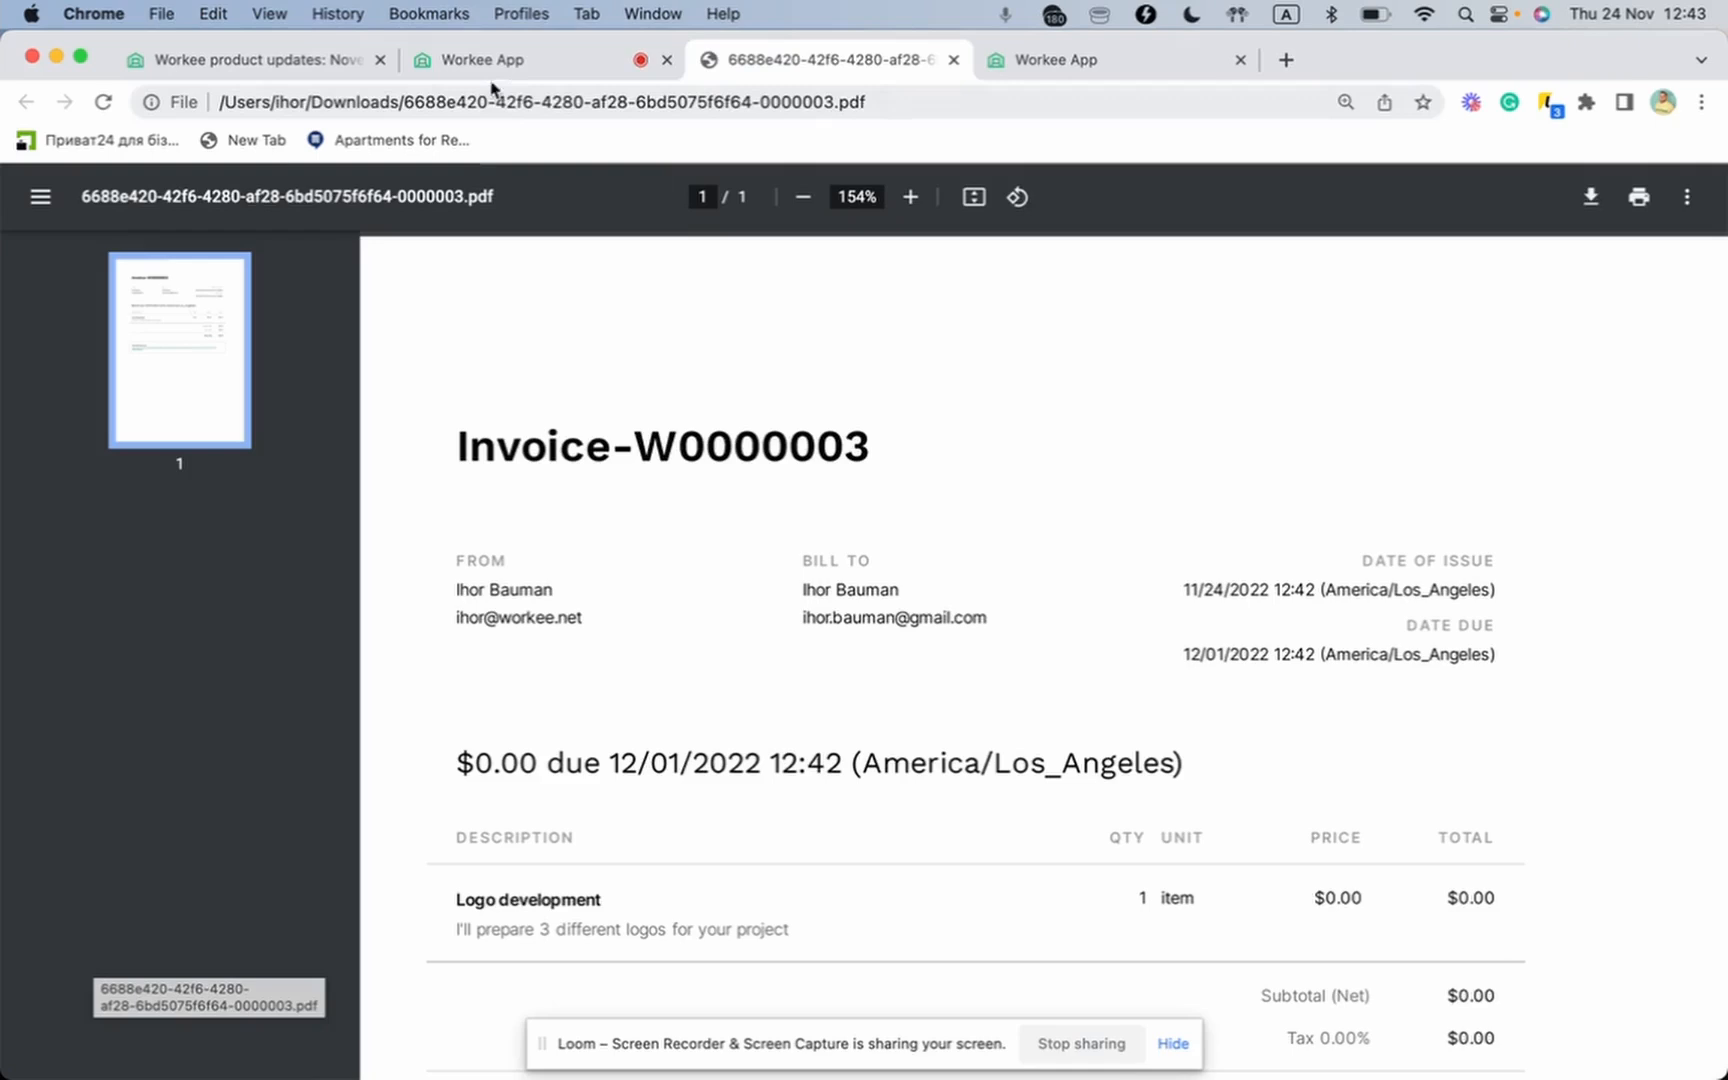
{"action": "left_click", "coordinate": [954, 59]}
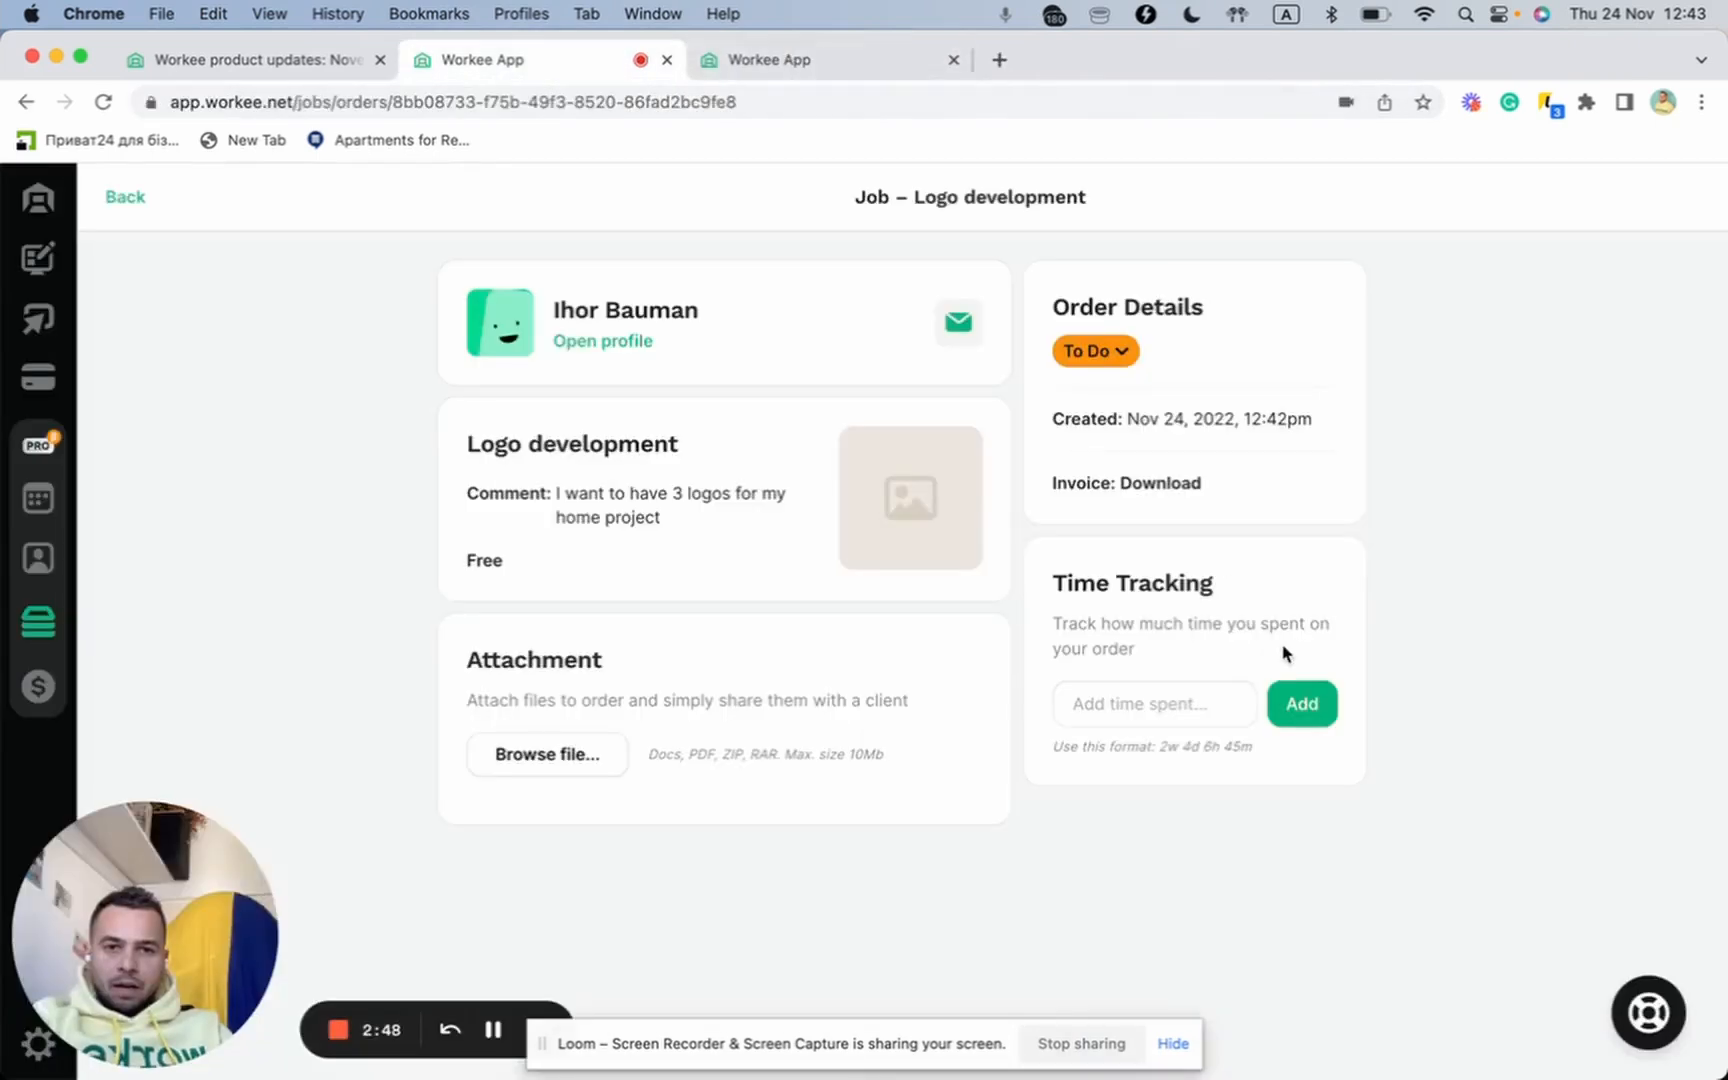
- Log four time entries on the Logo development order: 2h, 5m, 1d and 1m
{"action": "left_click", "coordinate": [1135, 708]}
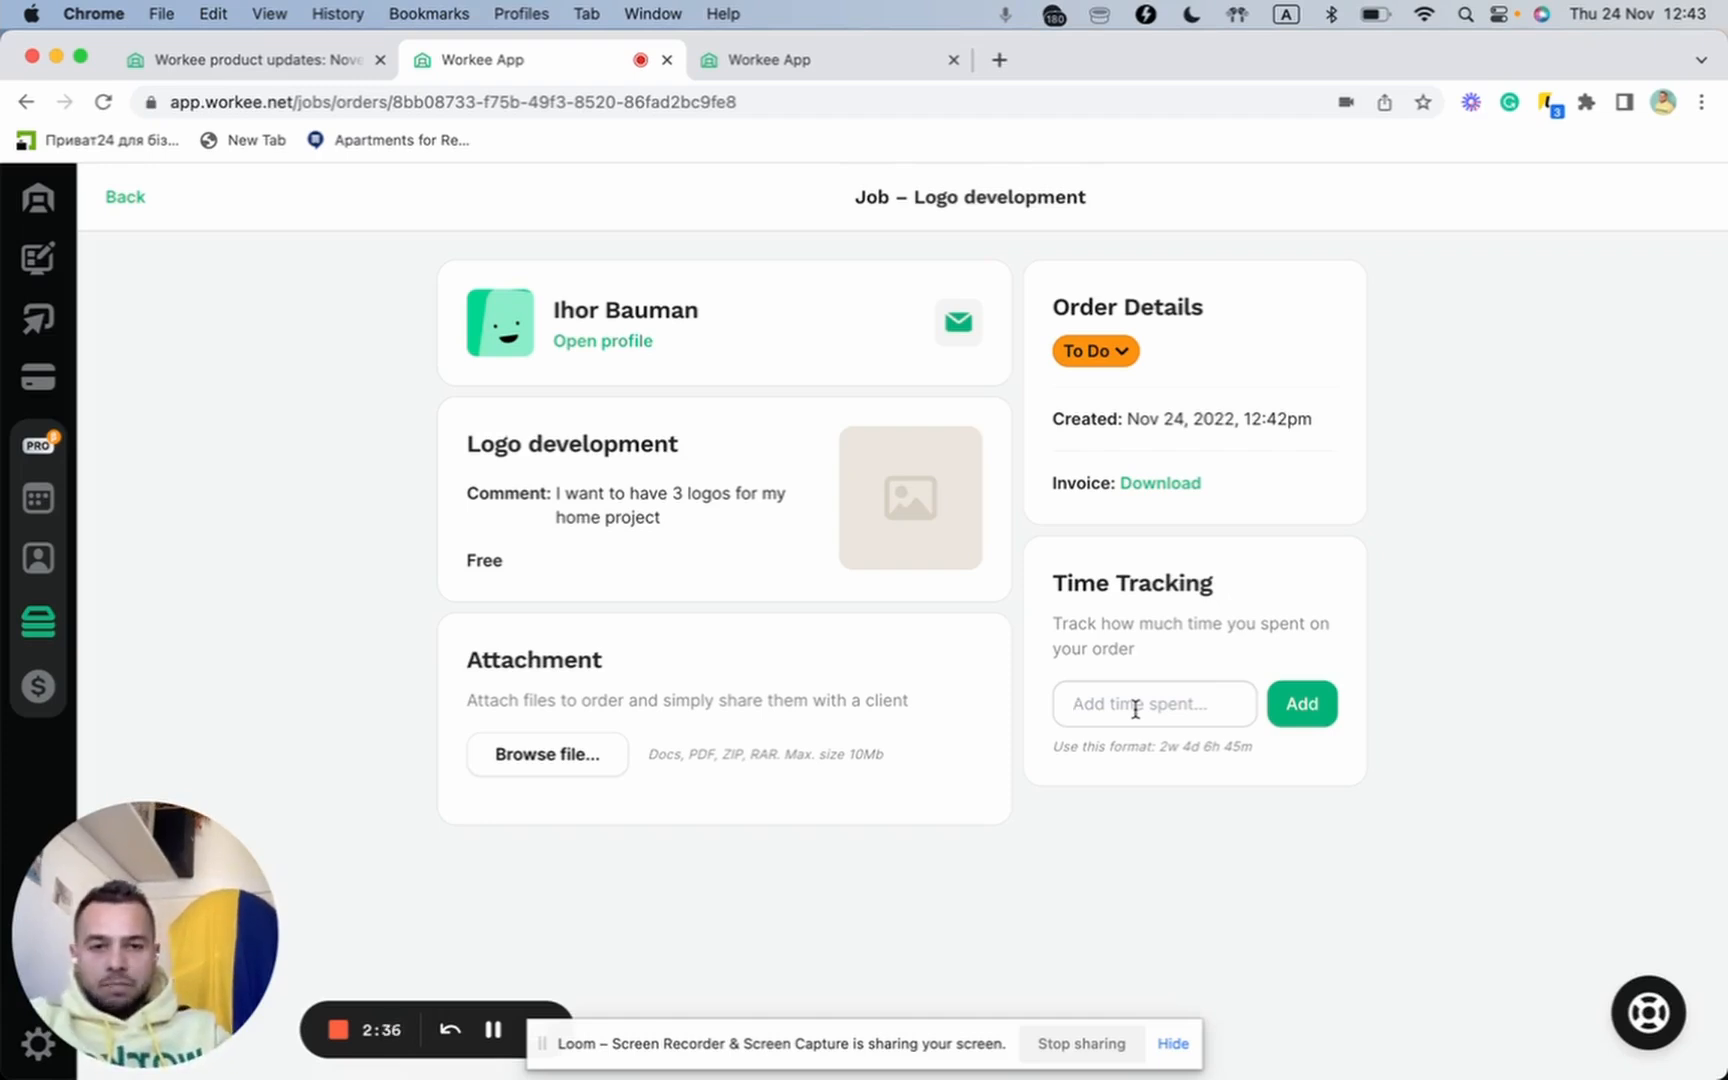
{"action": "type", "text": "2h"}
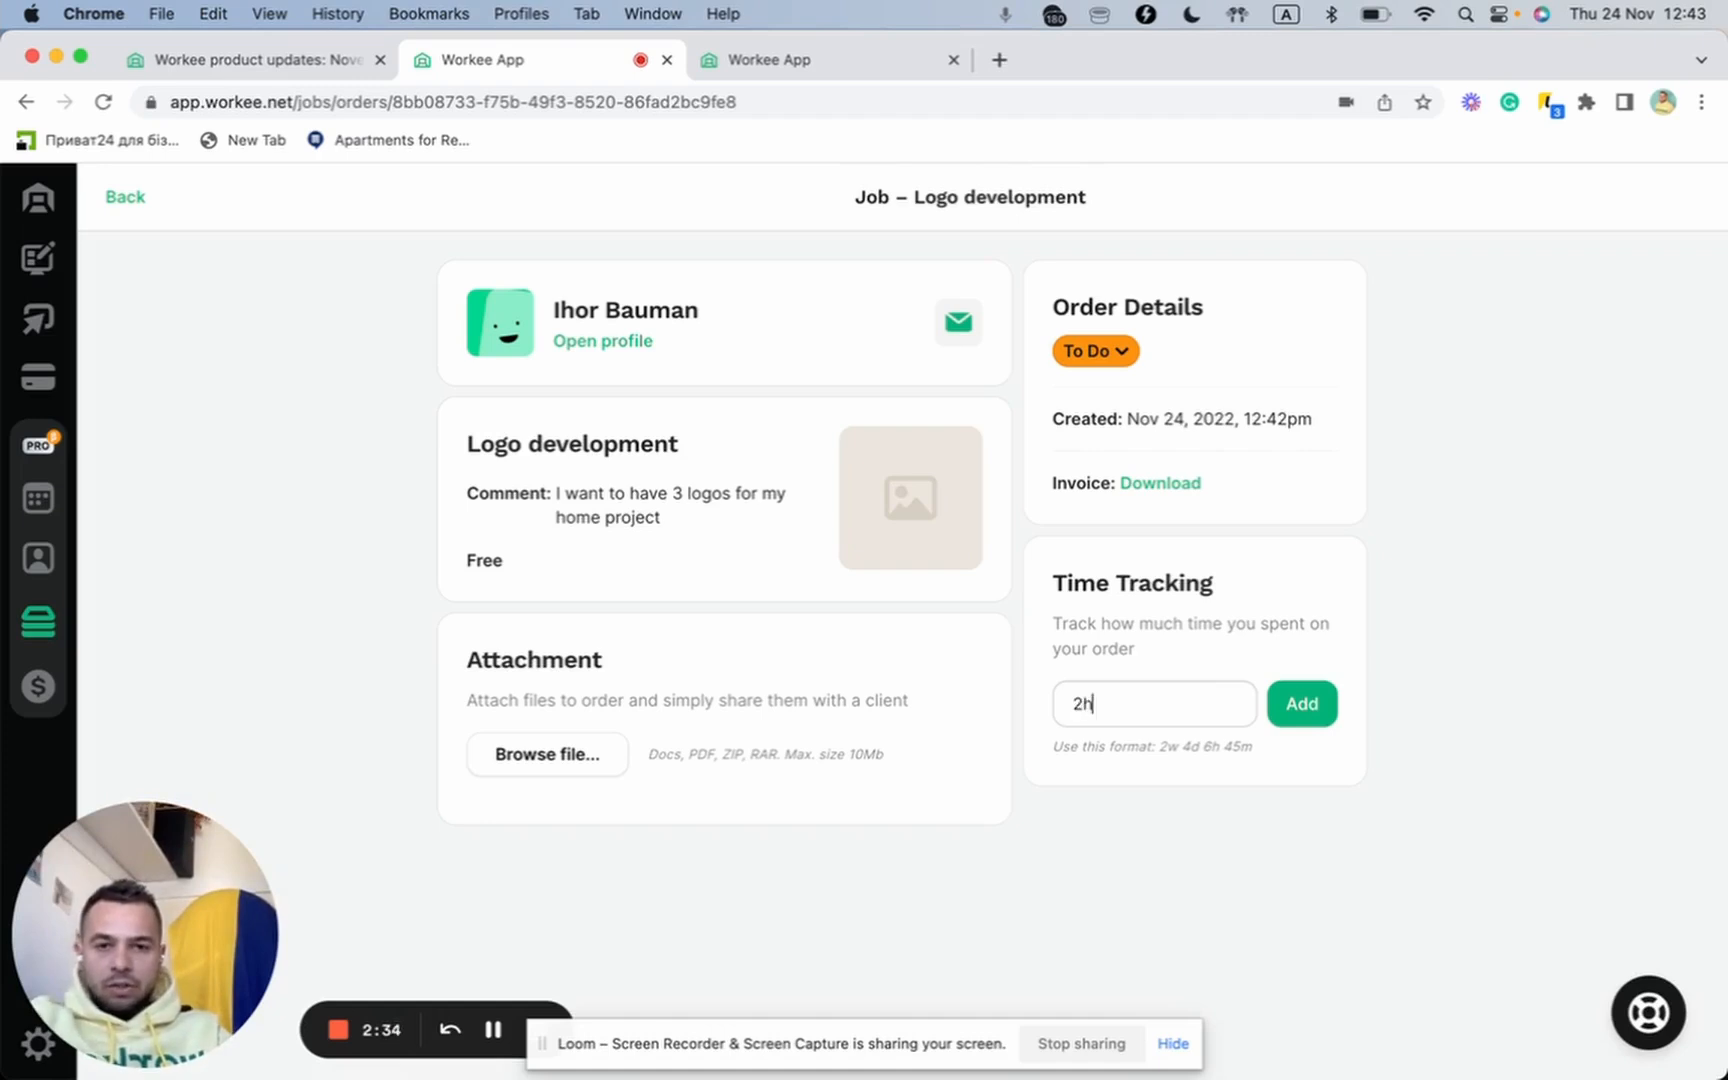
{"action": "key", "text": "Return"}
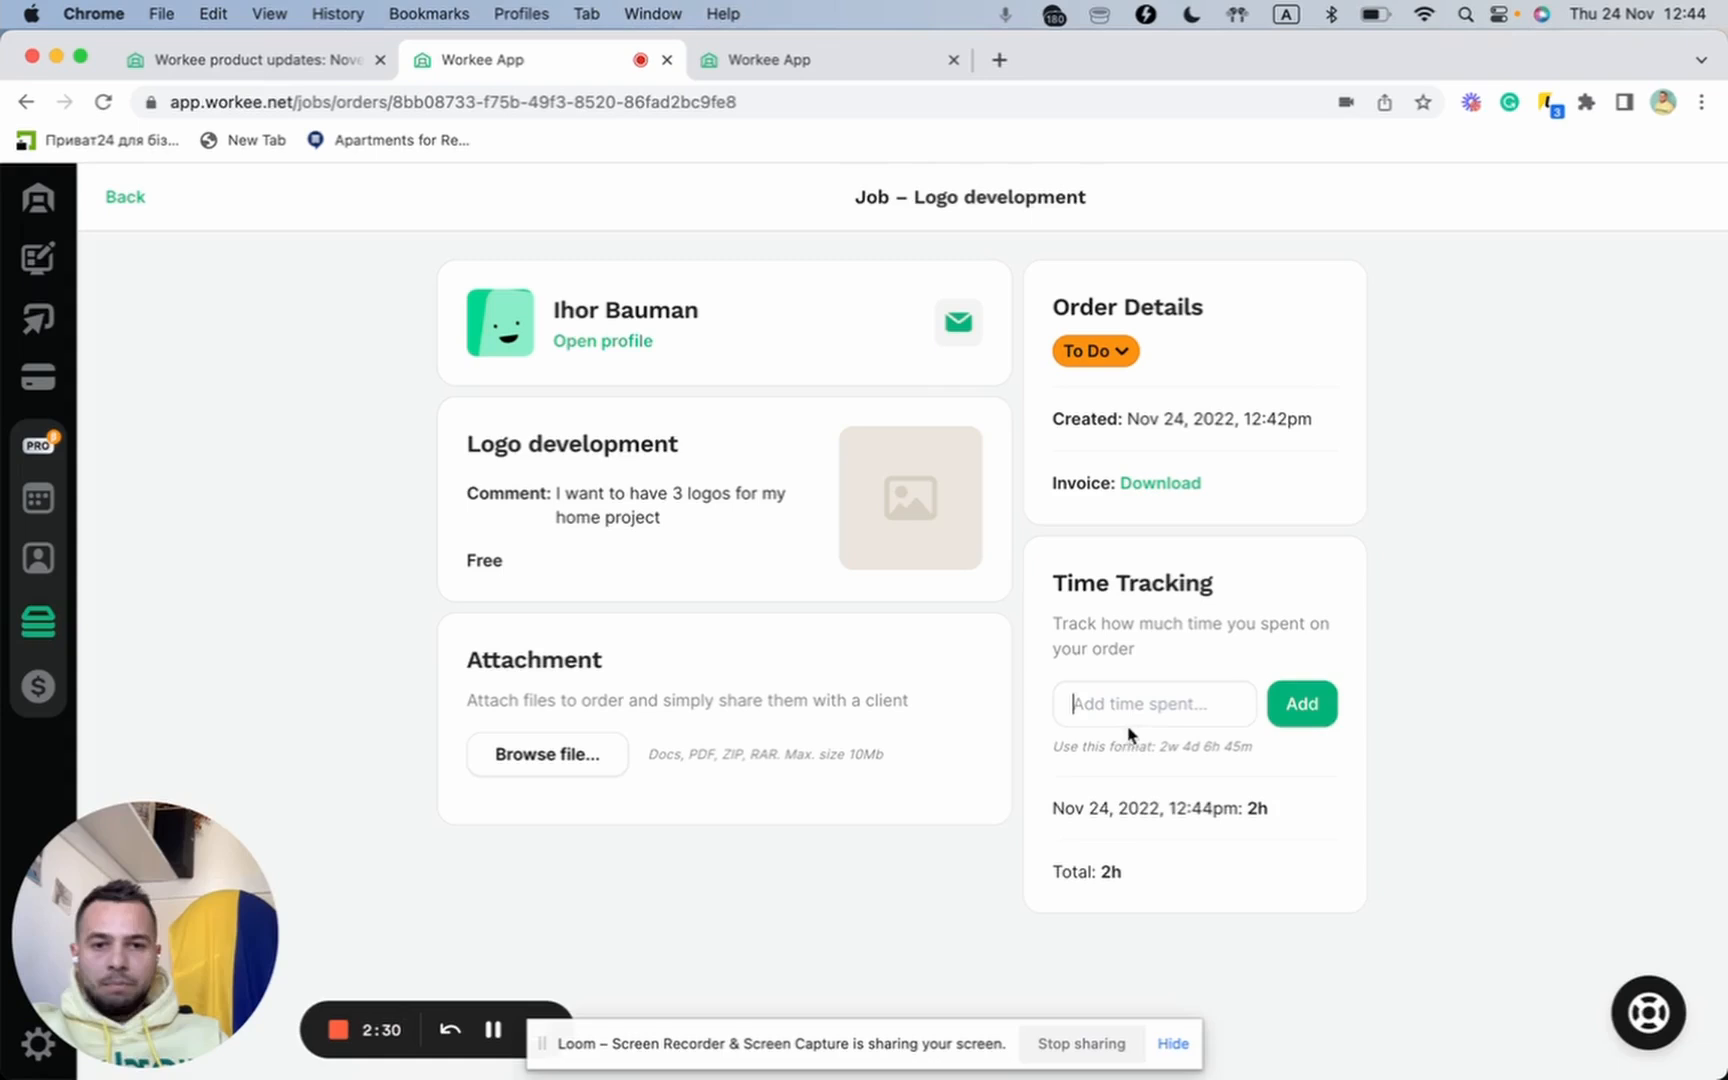
{"action": "type", "text": "5m"}
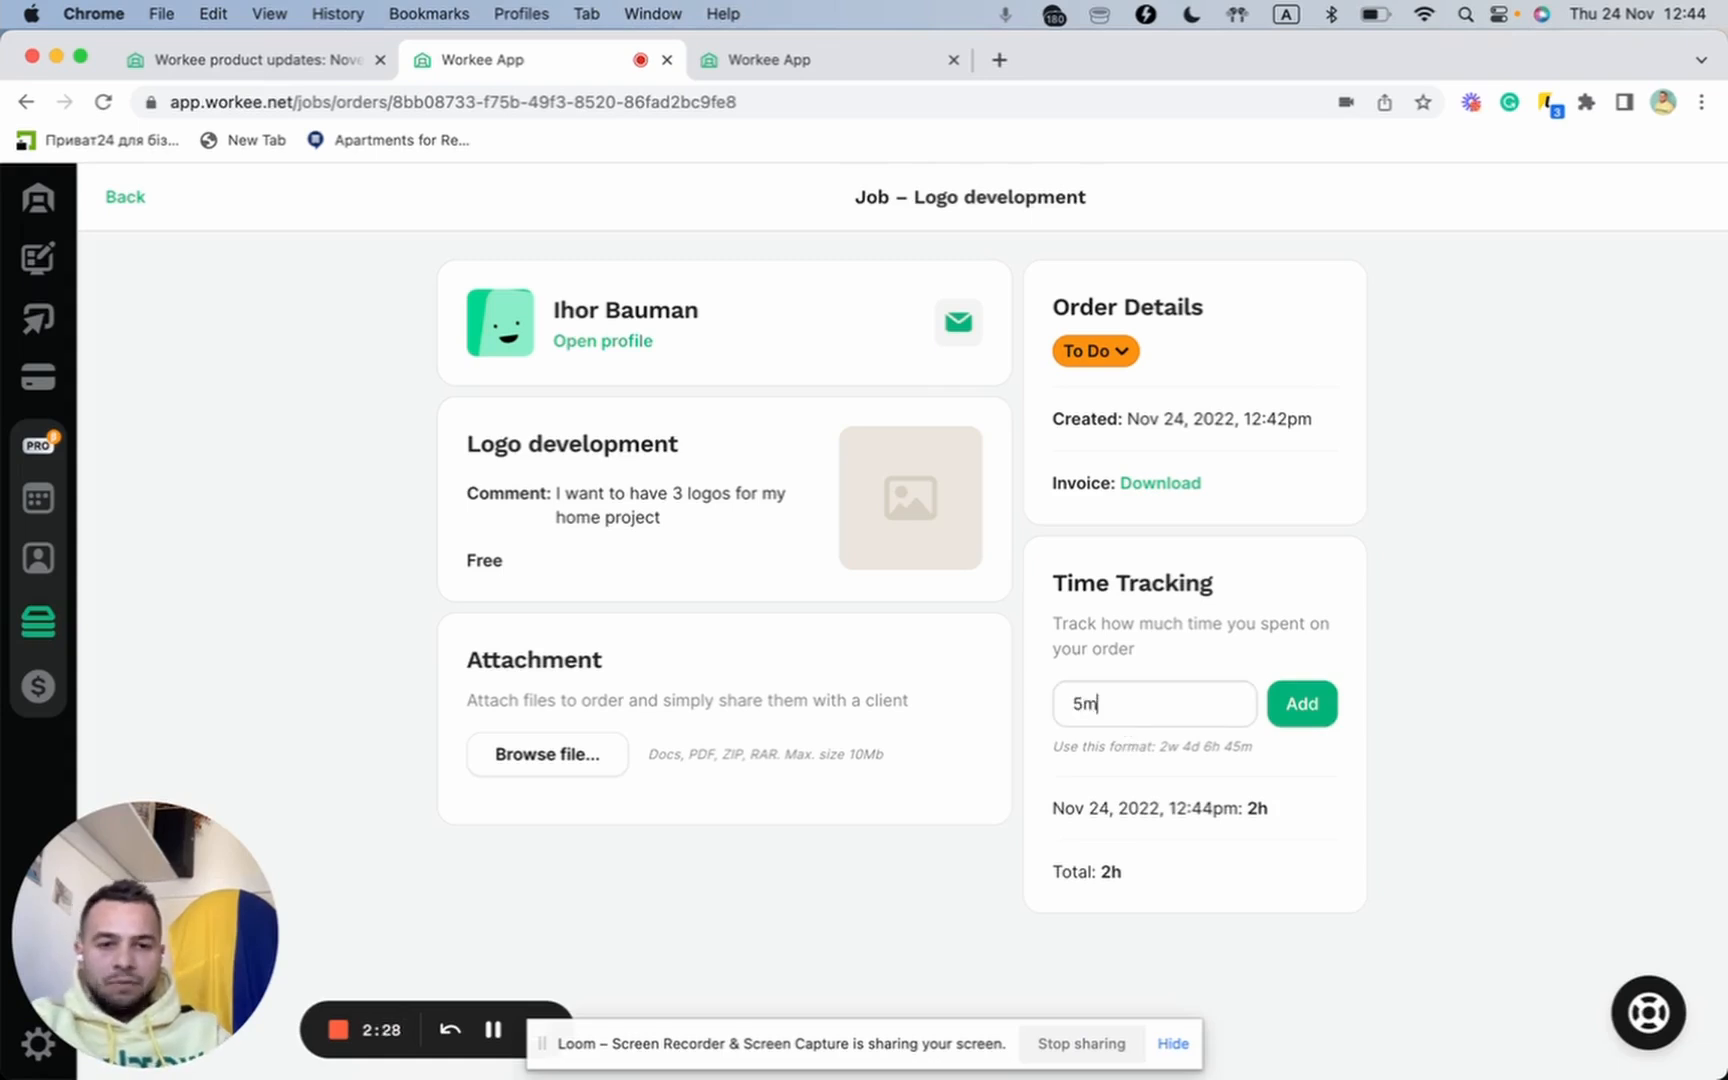
{"action": "key", "text": "Return"}
{"action": "type", "text": "1d"}
{"action": "key", "text": "Return"}
{"action": "type", "text": "1h"}
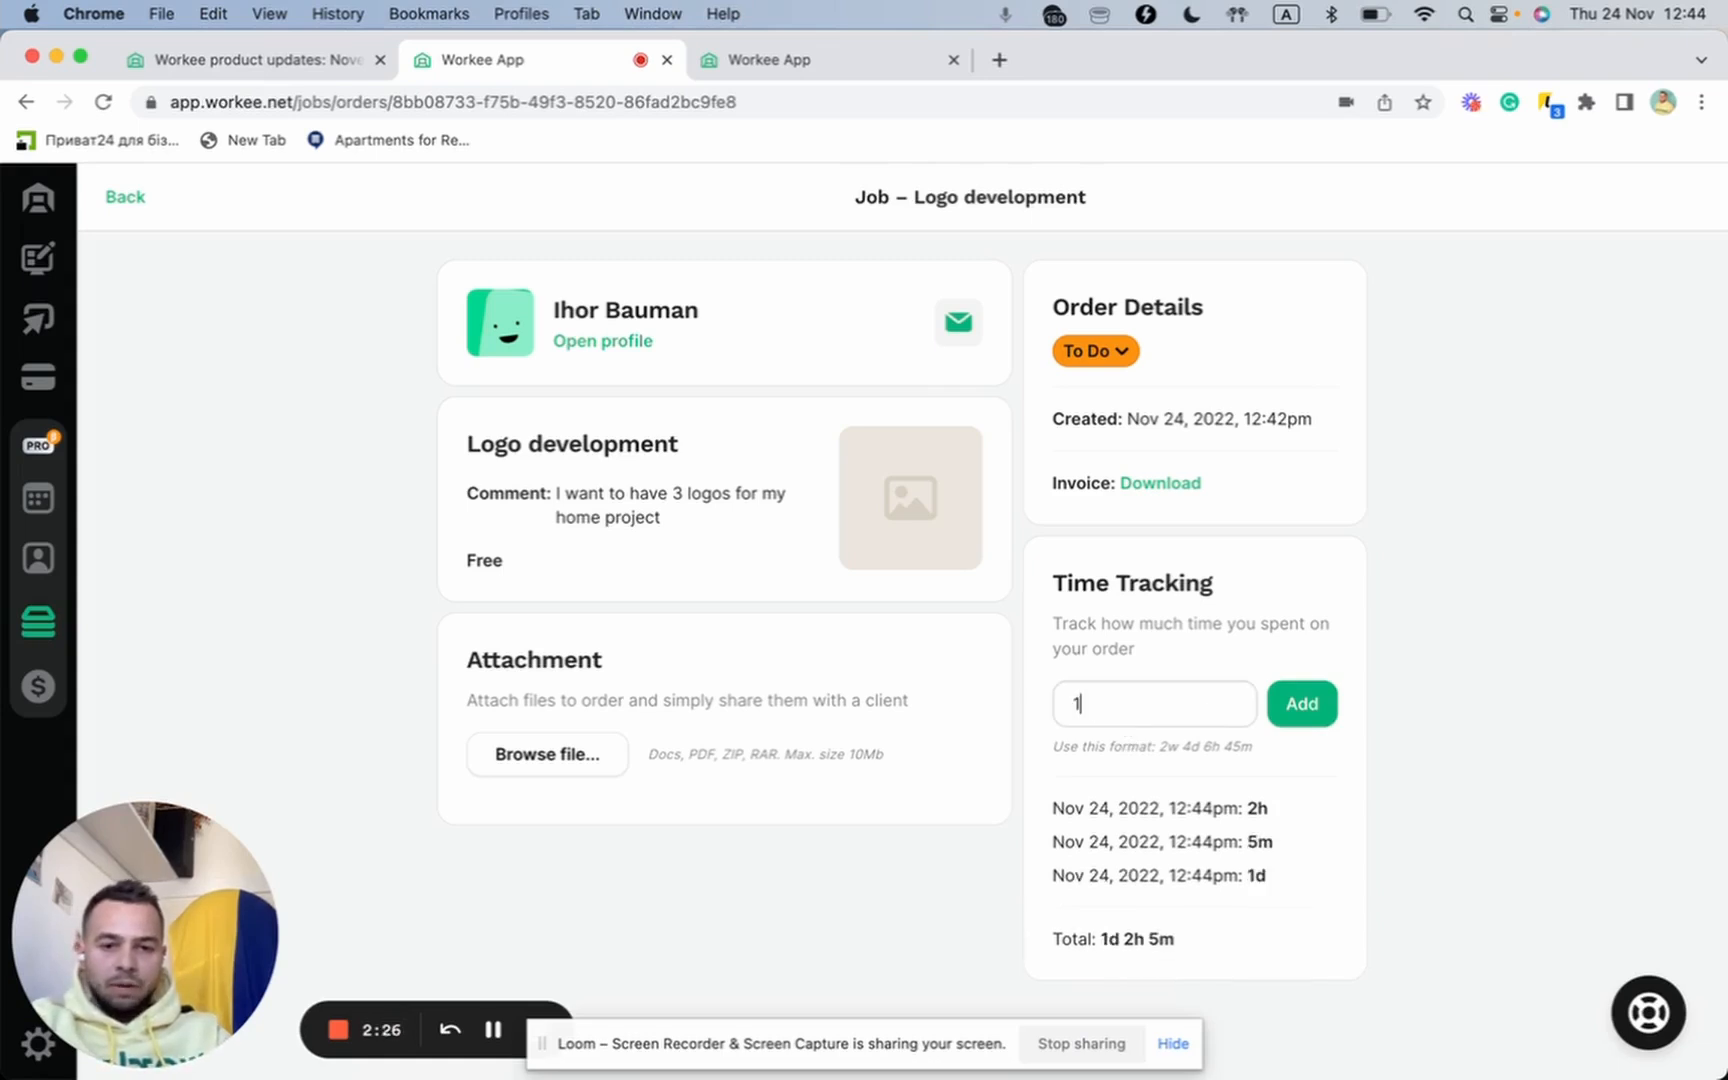
{"action": "key", "text": "BackSpace"}
{"action": "key", "text": "BackSpace"}
{"action": "type", "text": "1m"}
{"action": "key", "text": "Return"}
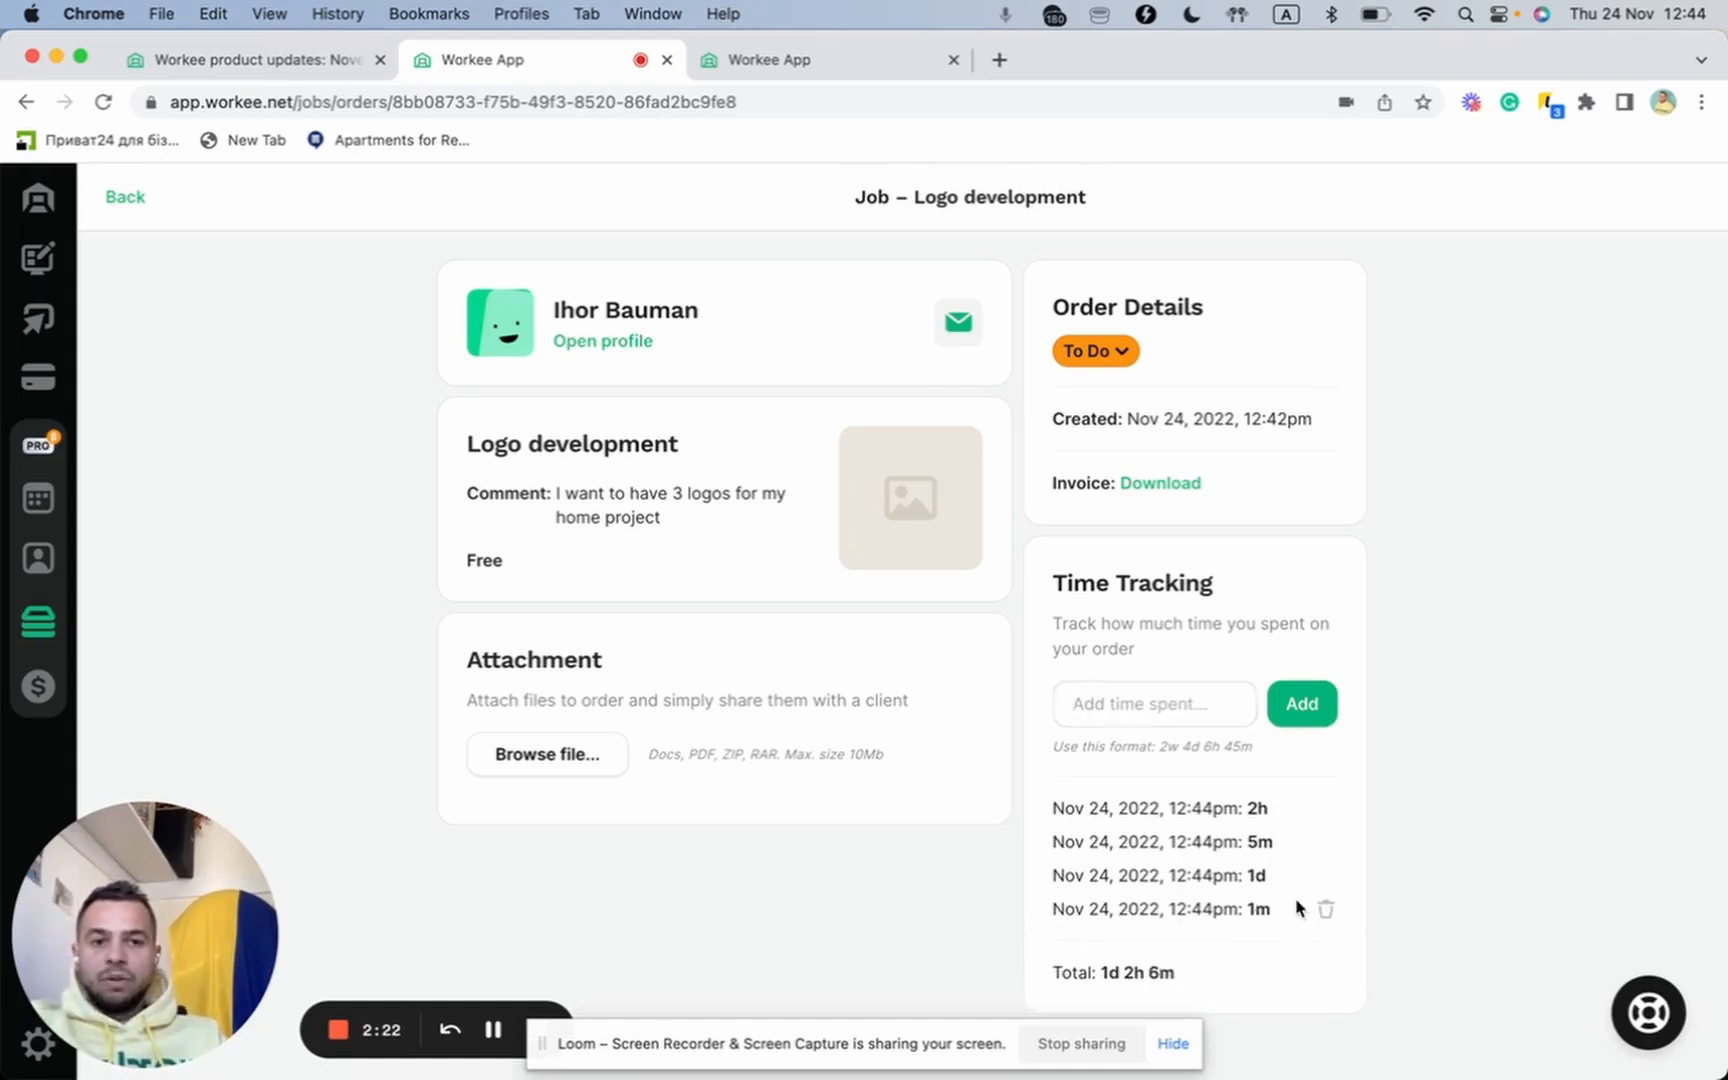
- Delete the 1d and 5m entries from the order's time tracking
{"action": "left_click", "coordinate": [1324, 873]}
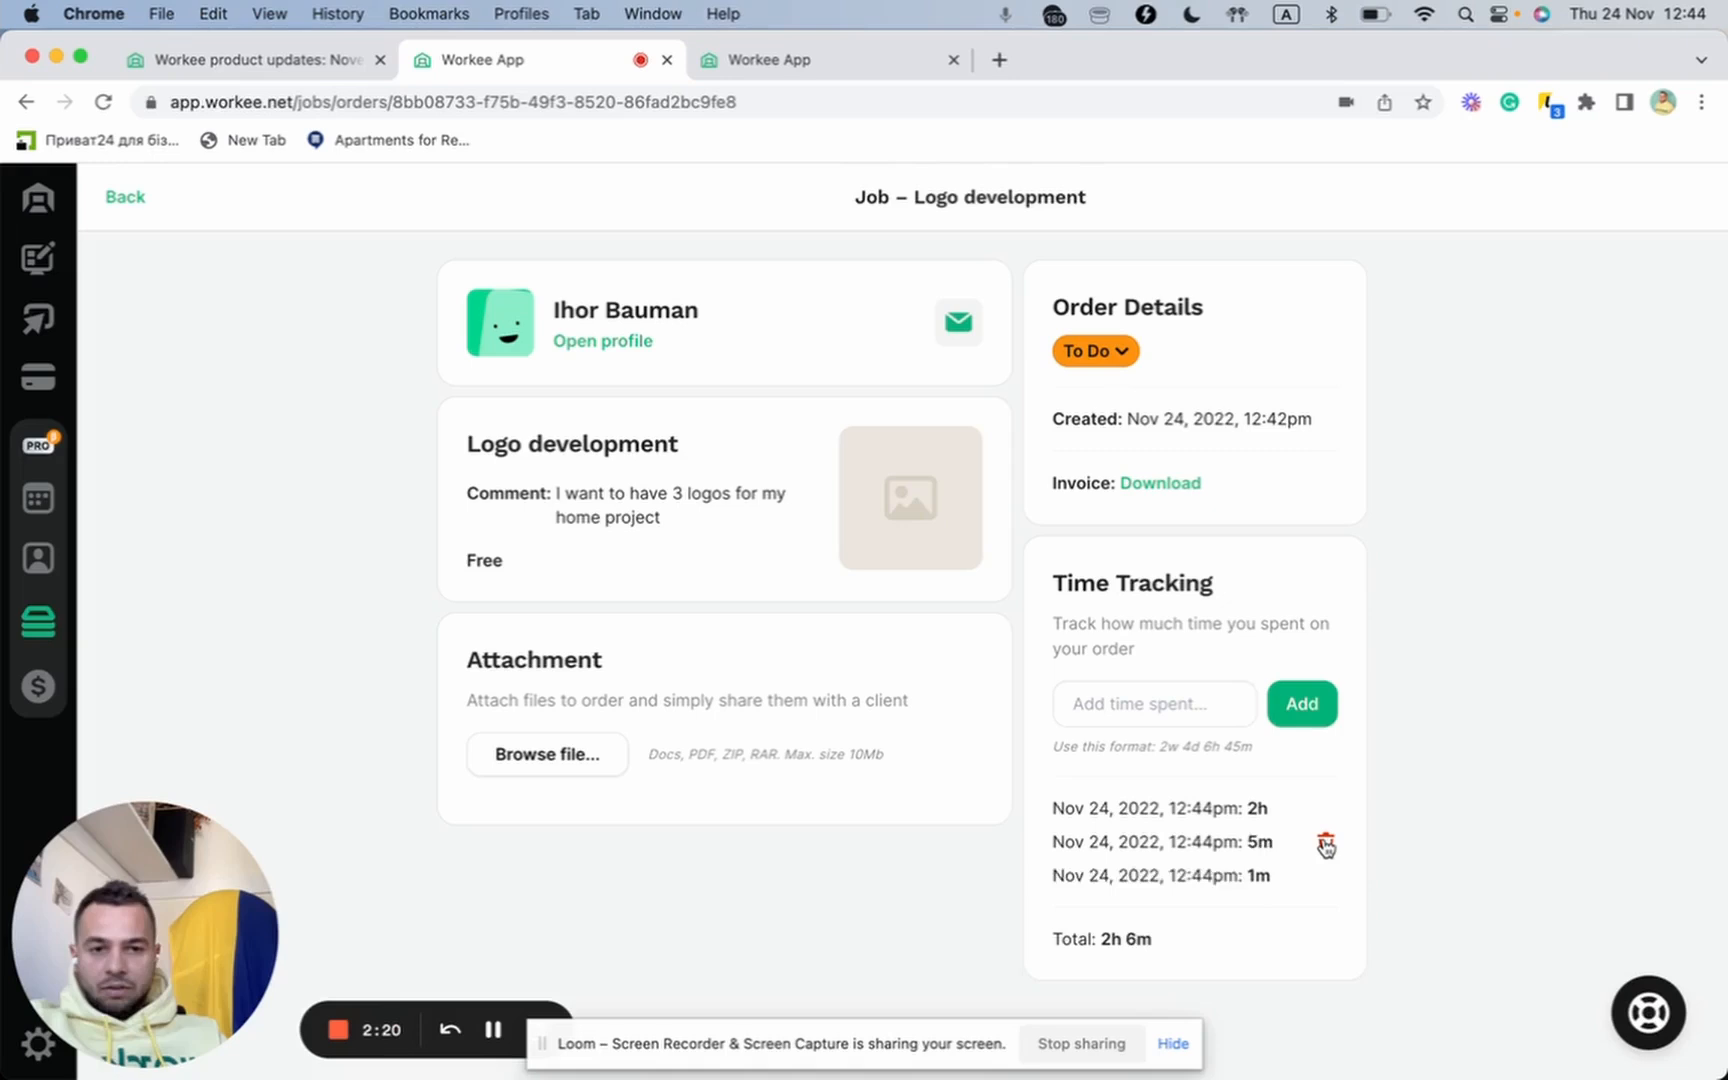
{"action": "left_click", "coordinate": [1325, 842]}
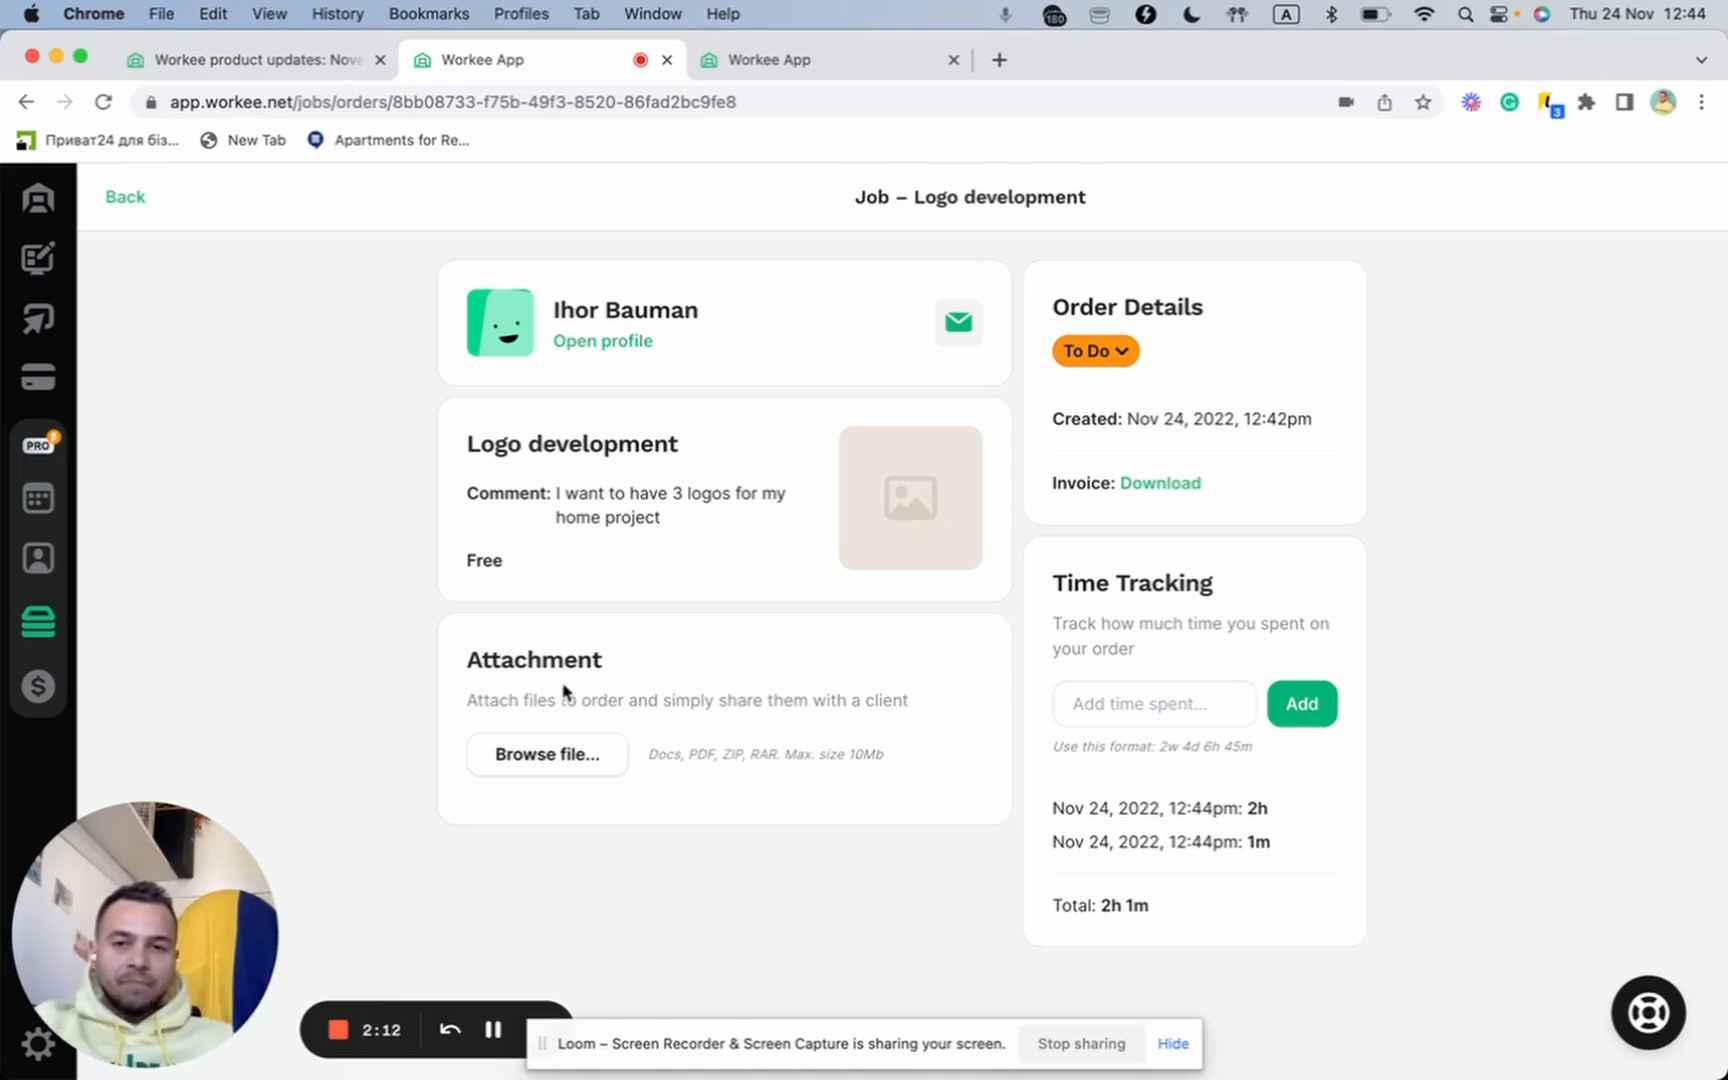
- Set the Logo development order's status to In-Progress and return to the Job Orders board
{"action": "left_click", "coordinate": [1136, 358]}
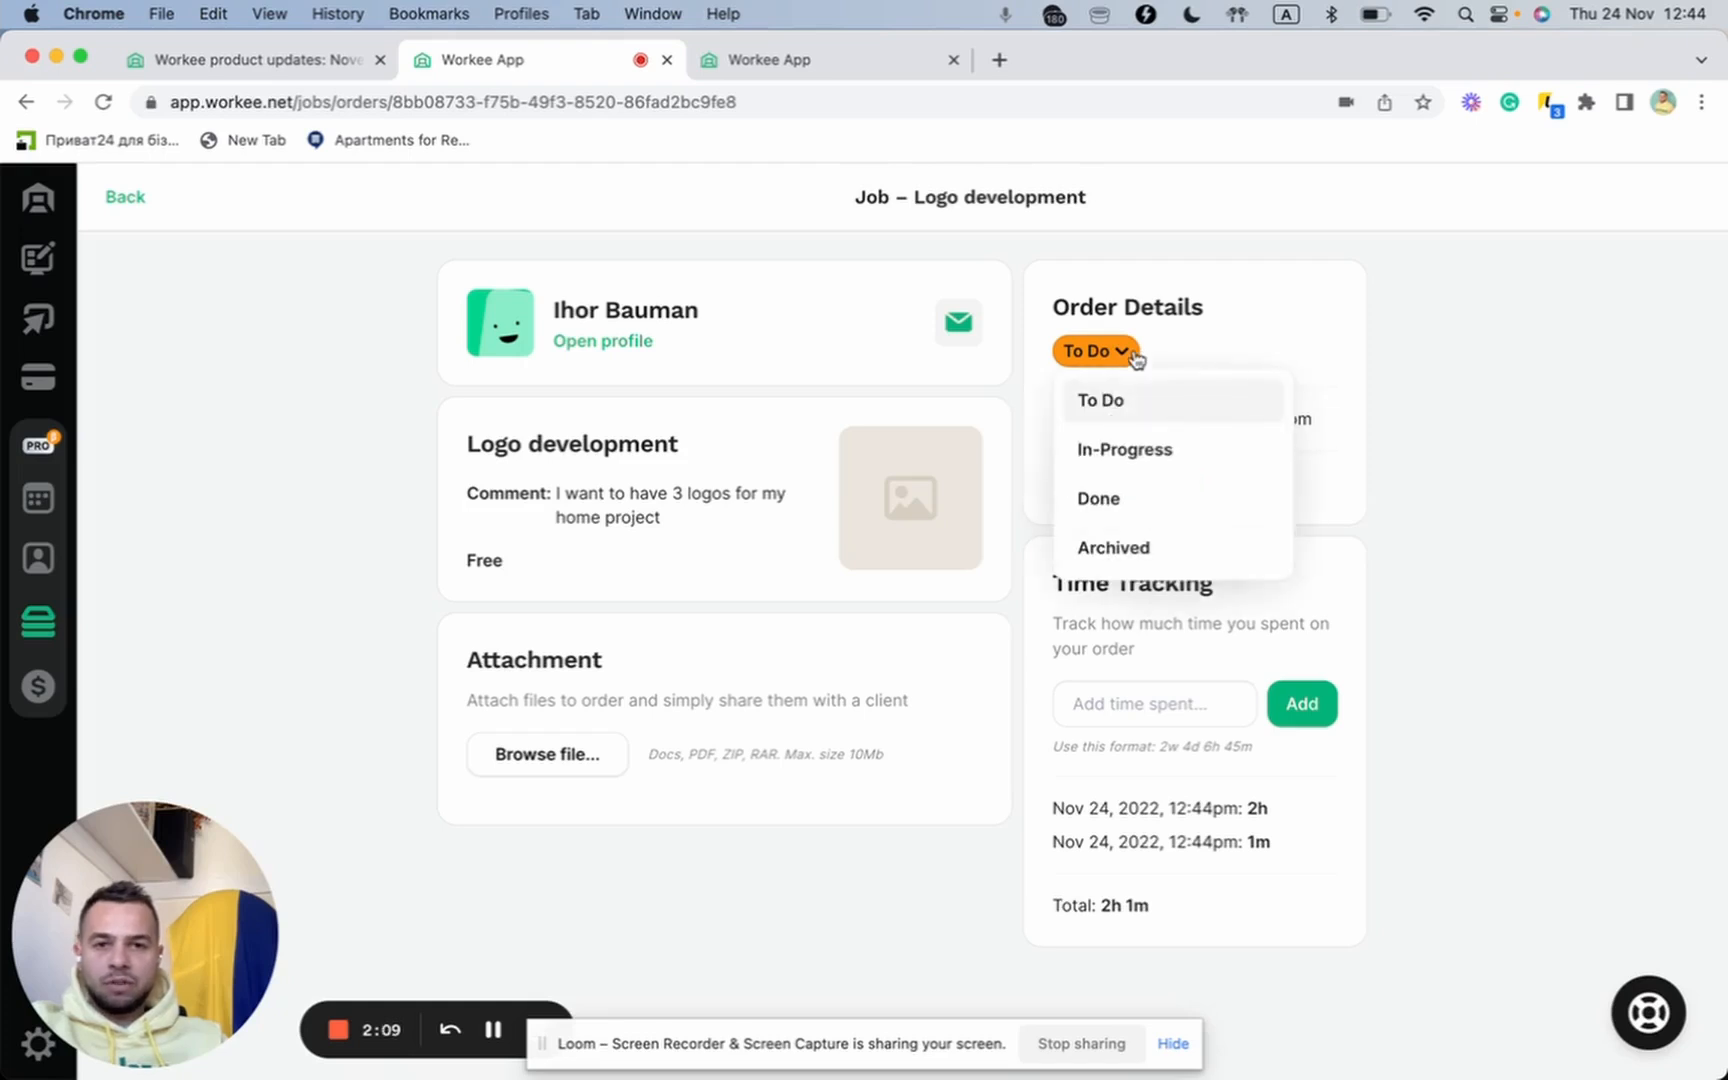
{"action": "left_click", "coordinate": [1126, 452]}
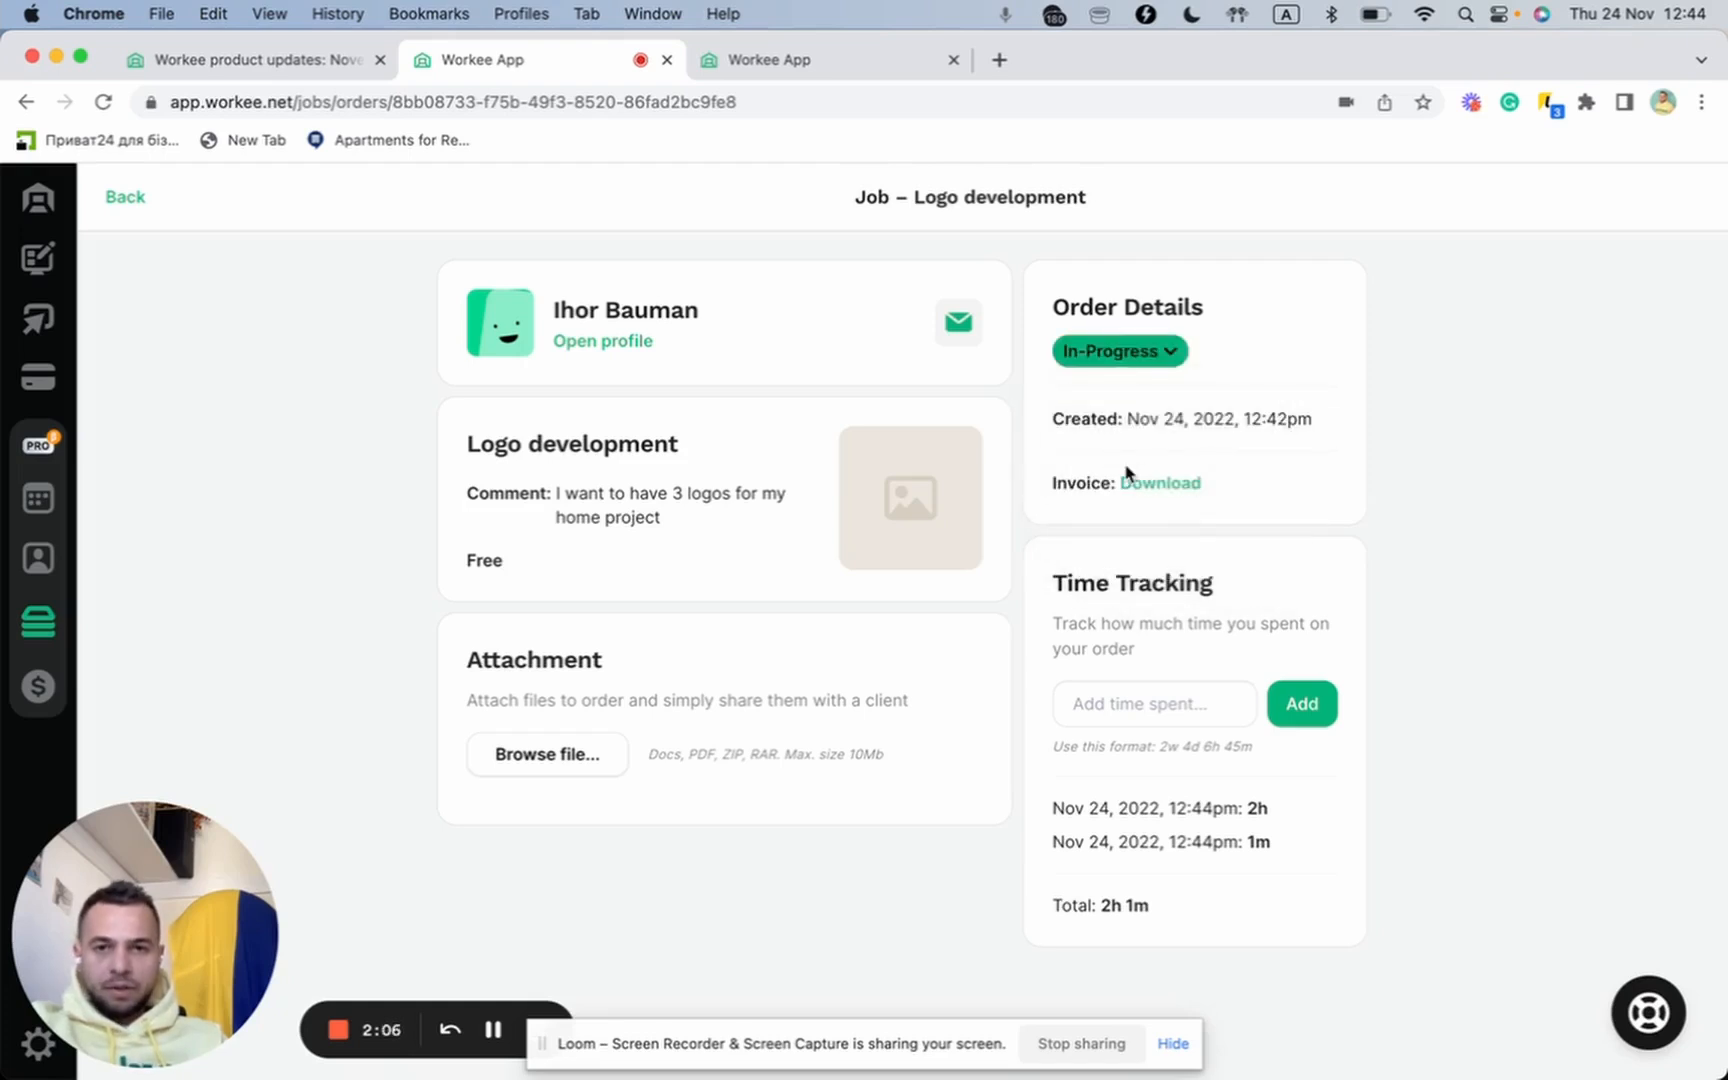
{"action": "left_click", "coordinate": [121, 195]}
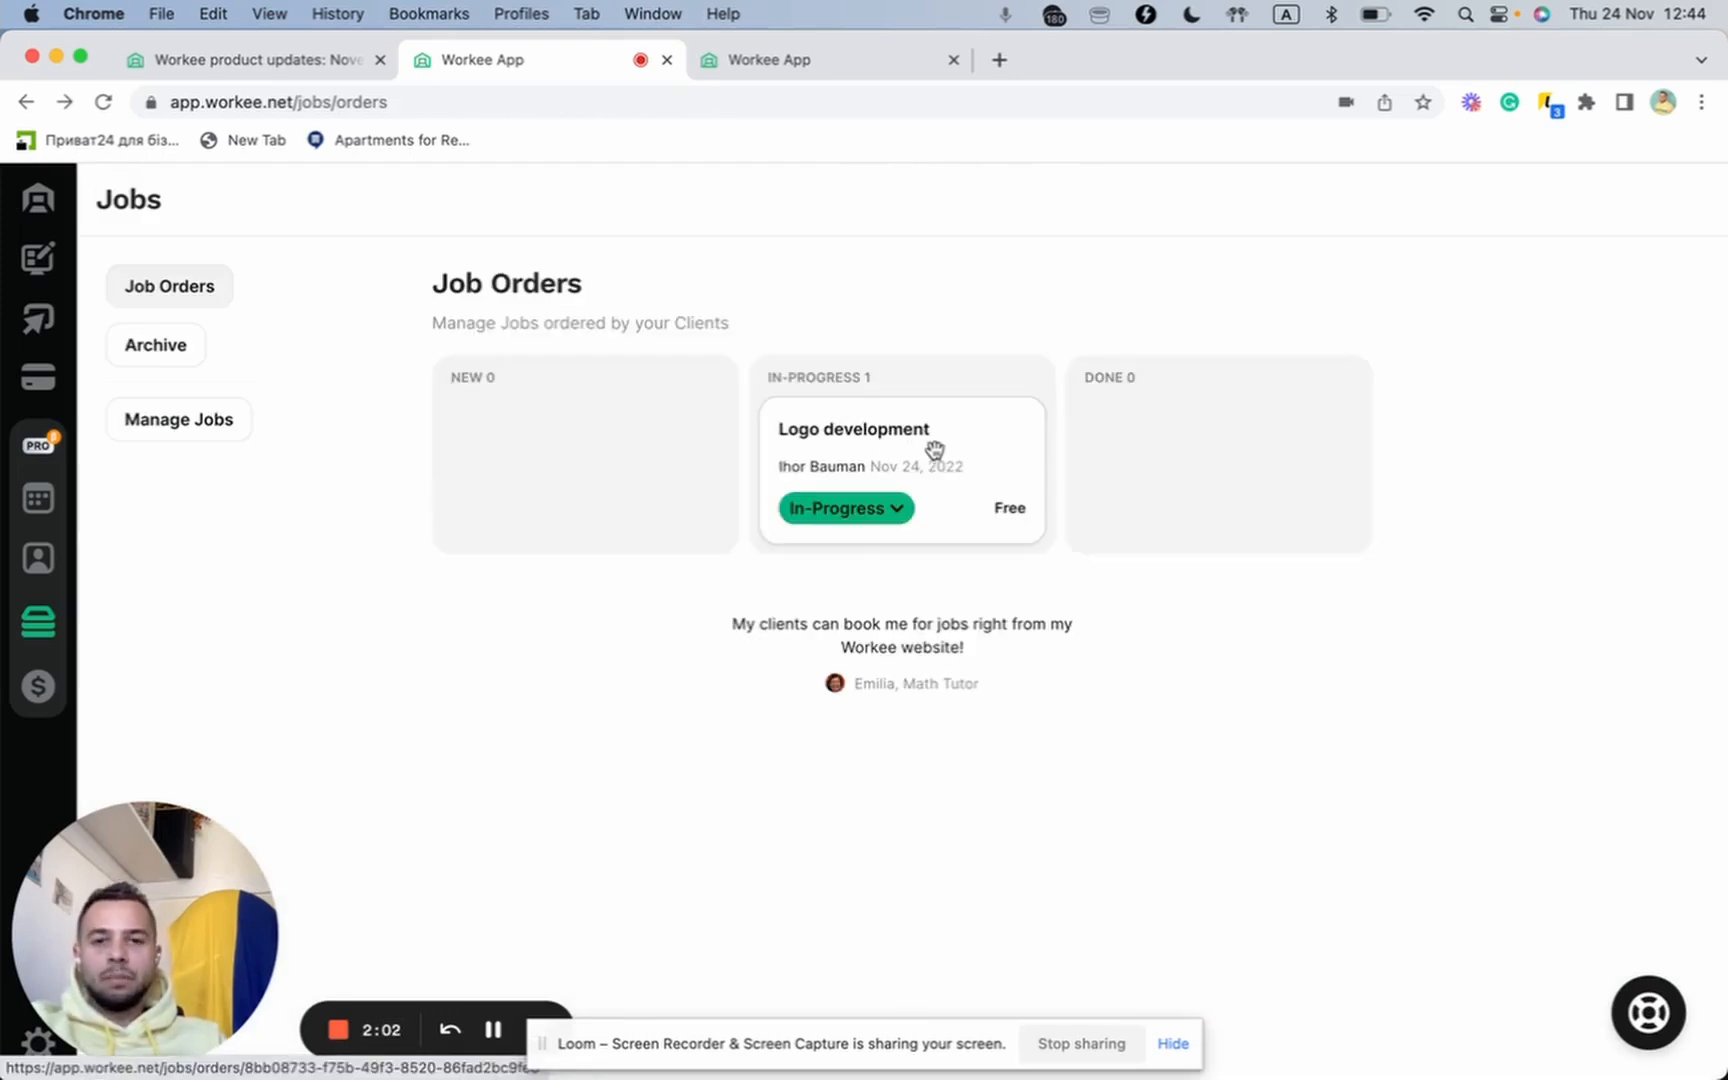
- Reopen the Logo development order and attach the file 3 logo-social.png from the Desktop folder
{"action": "left_click", "coordinate": [931, 451]}
{"action": "left_click", "coordinate": [548, 760]}
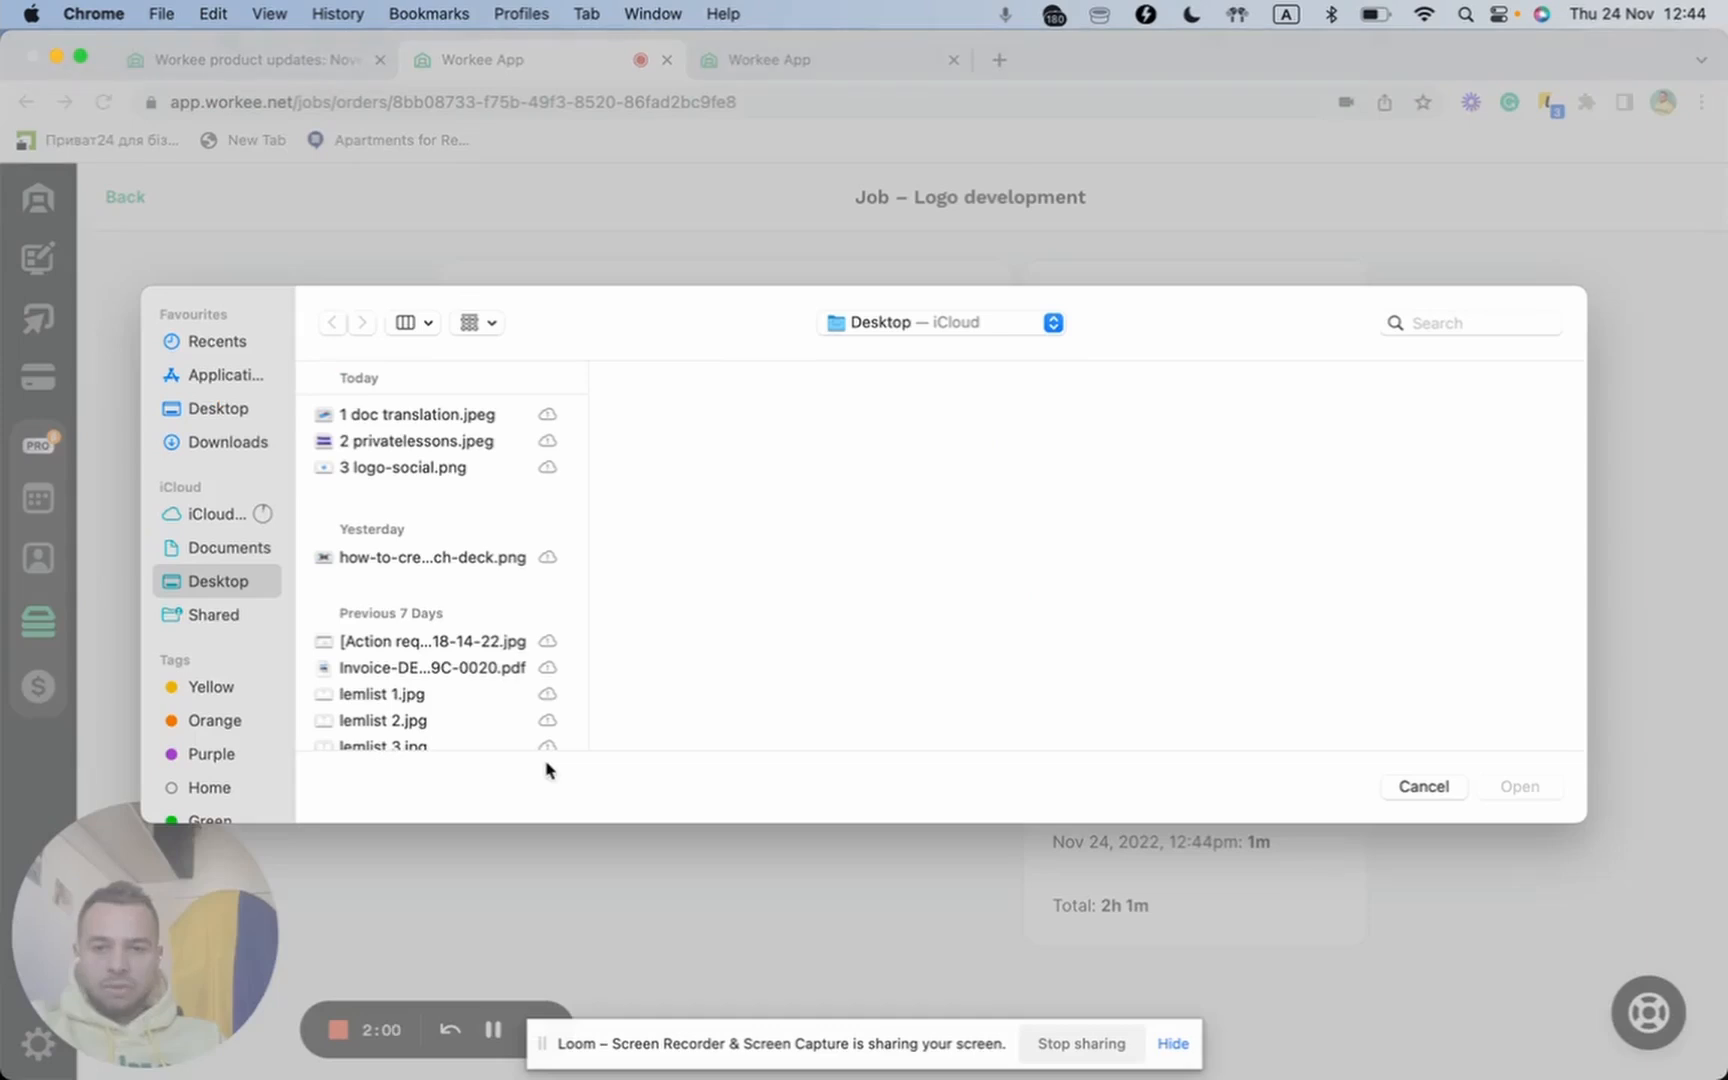
{"action": "left_click", "coordinate": [430, 469]}
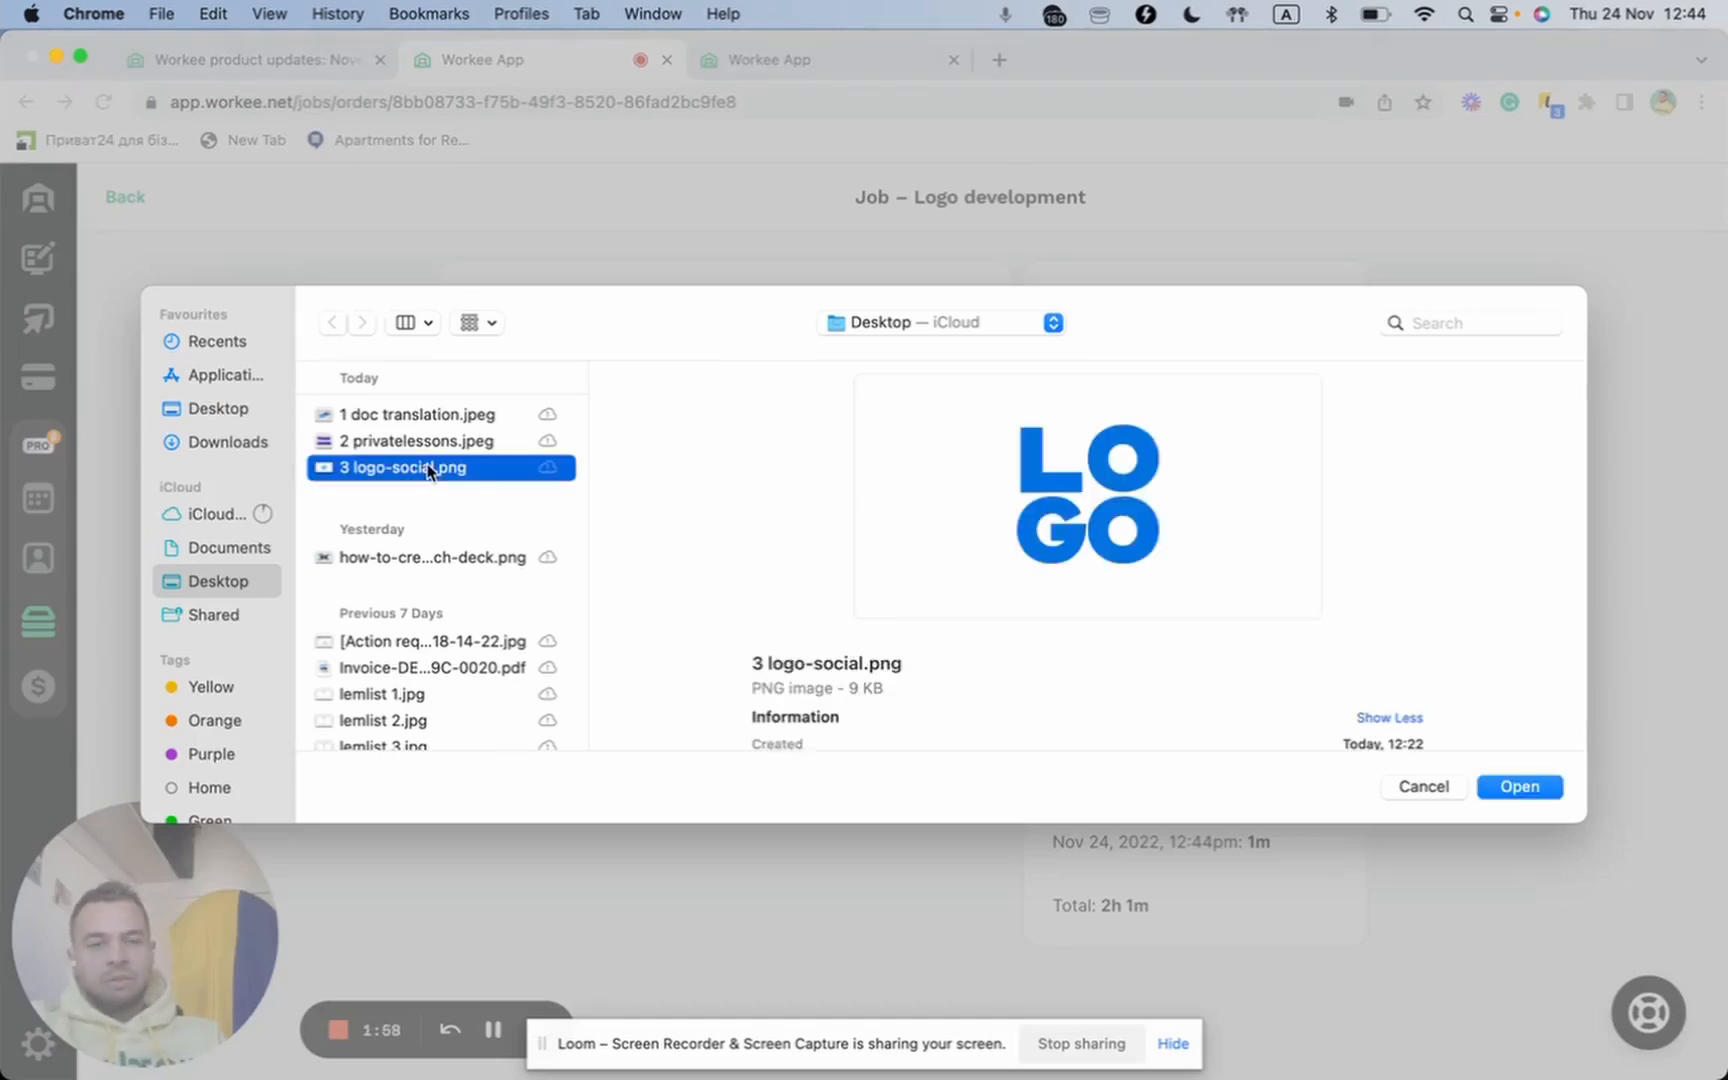
{"action": "double_click", "coordinate": [430, 469]}
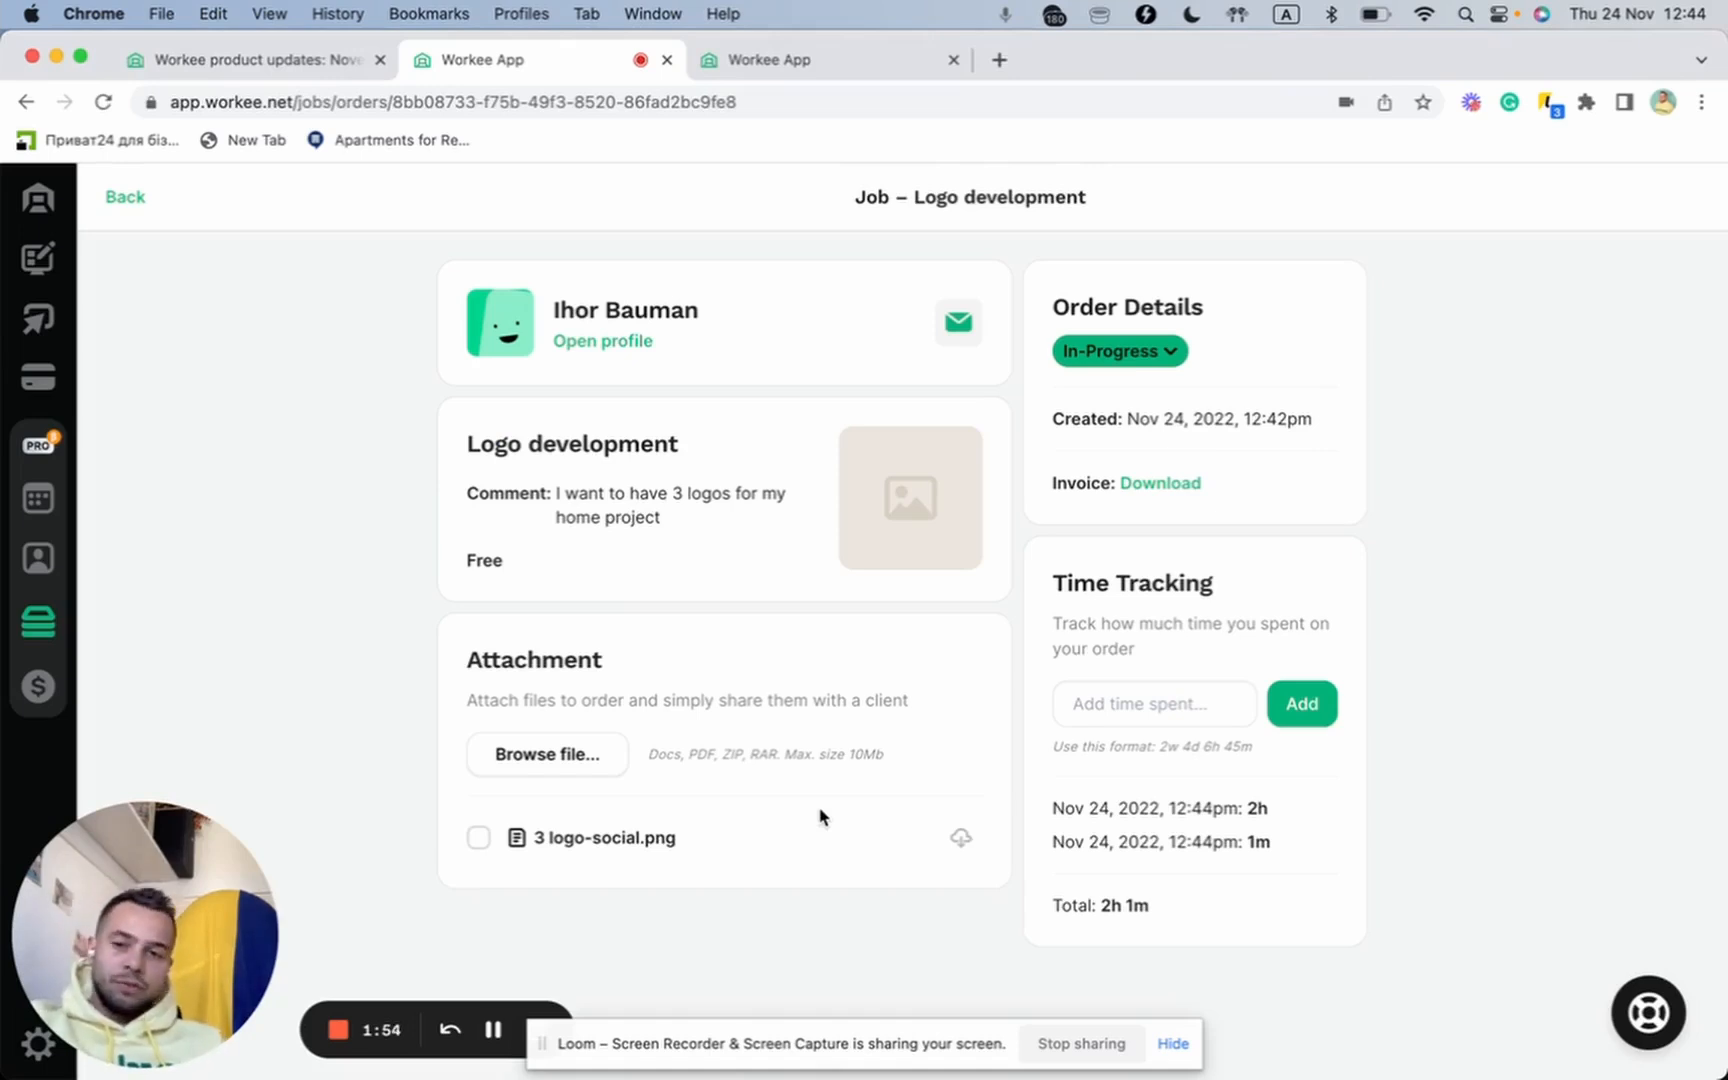
- Select the 3 logo-social.png attachment, start sending it to the client, and look through the prefilled message
{"action": "left_click", "coordinate": [476, 842]}
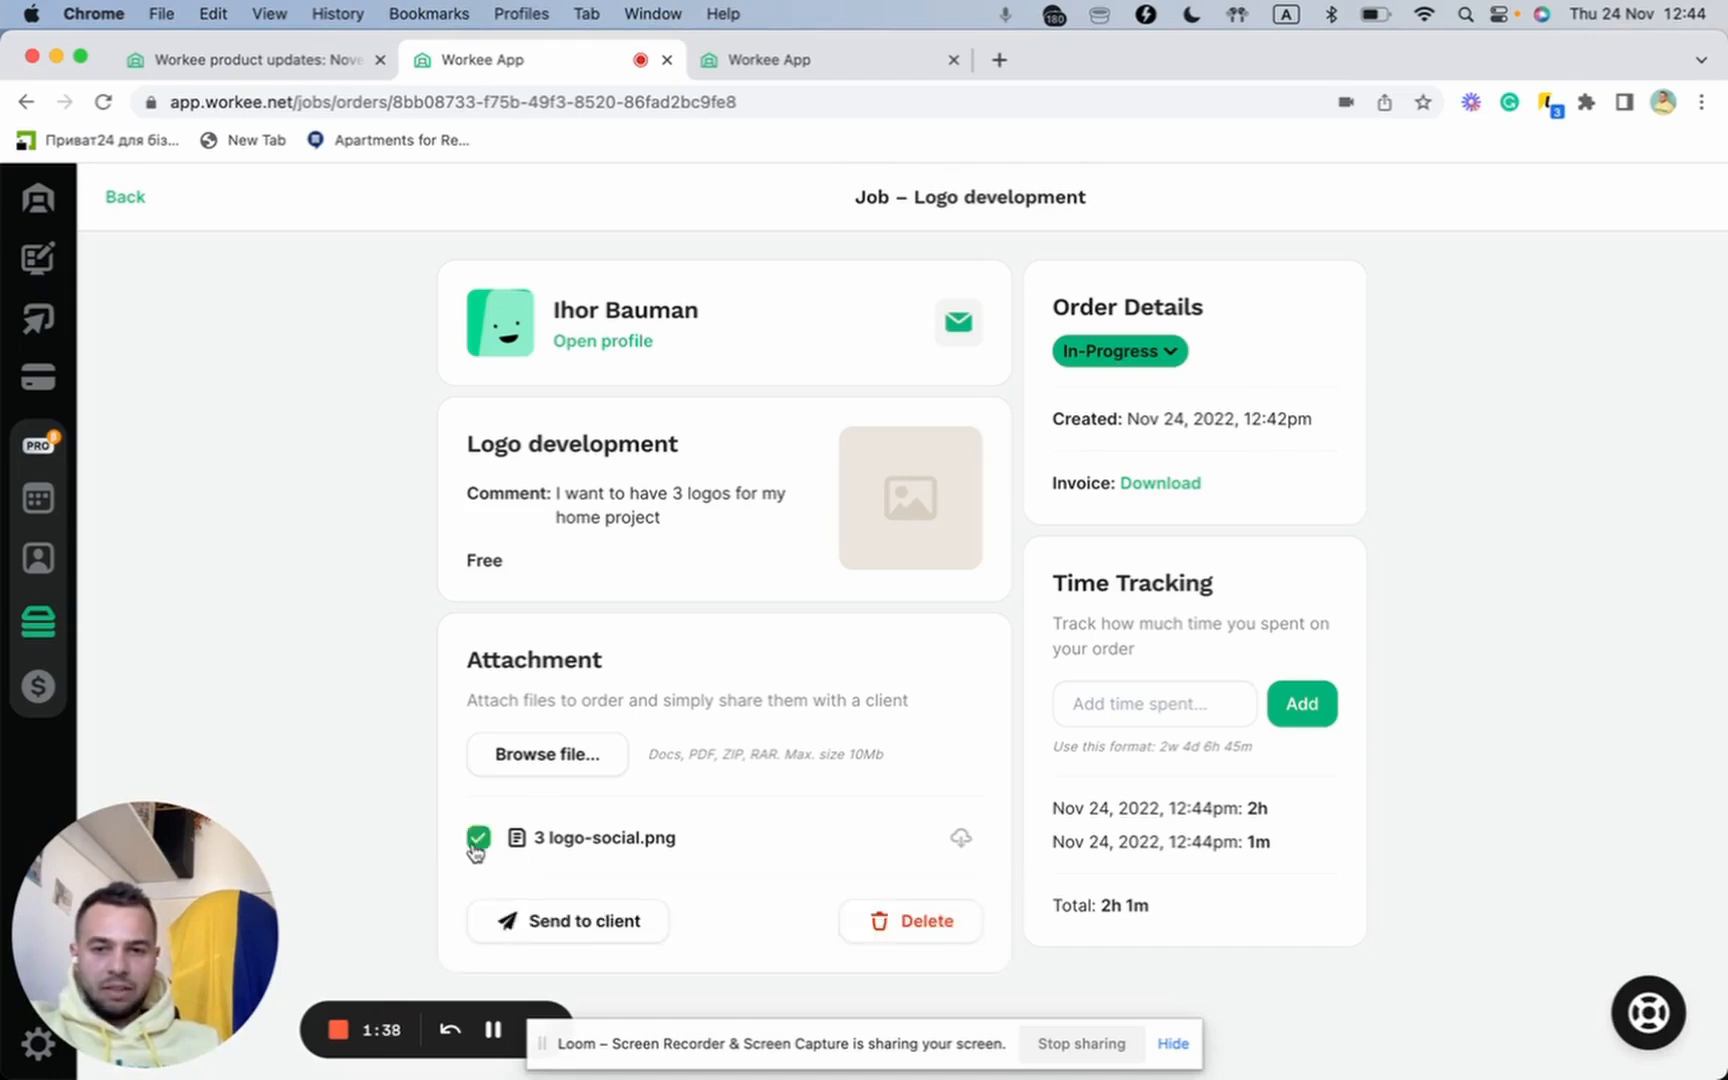
{"action": "left_click", "coordinate": [597, 938]}
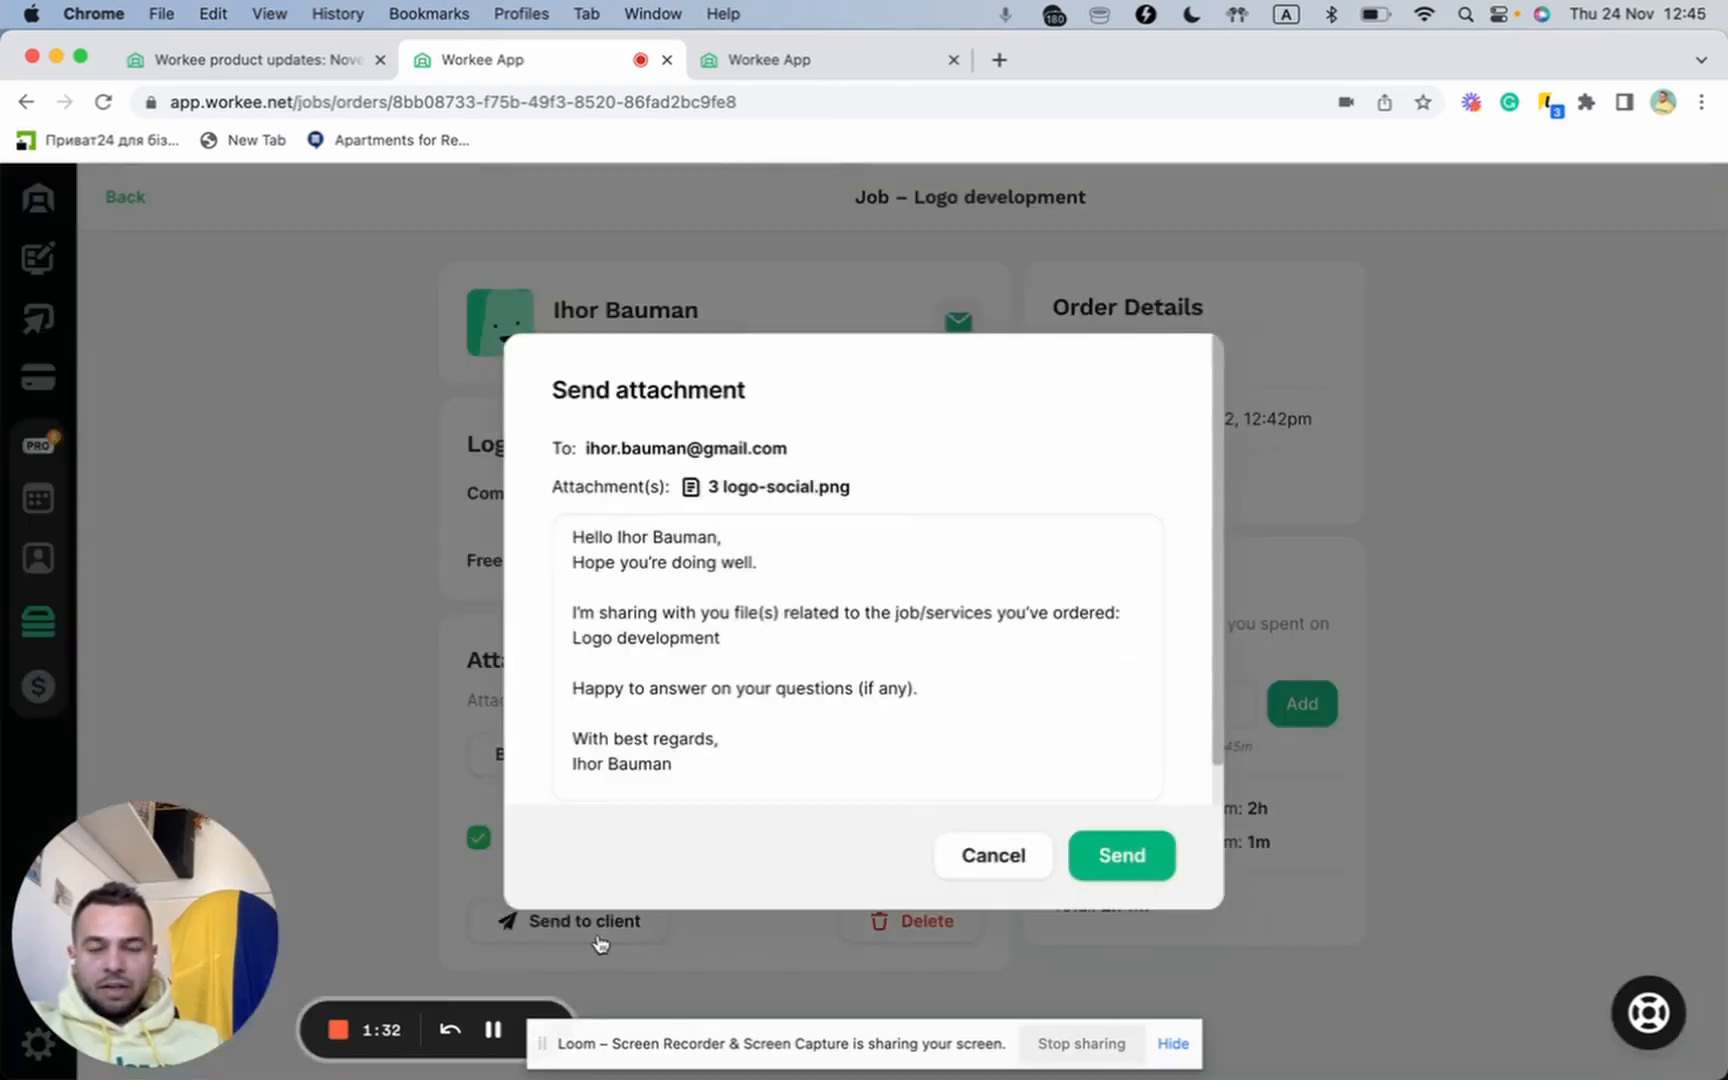
{"action": "scroll", "coordinate": [839, 774], "scroll_direction": "down", "scroll_amount": 1}
{"action": "scroll", "coordinate": [839, 774], "scroll_direction": "up", "scroll_amount": 1}
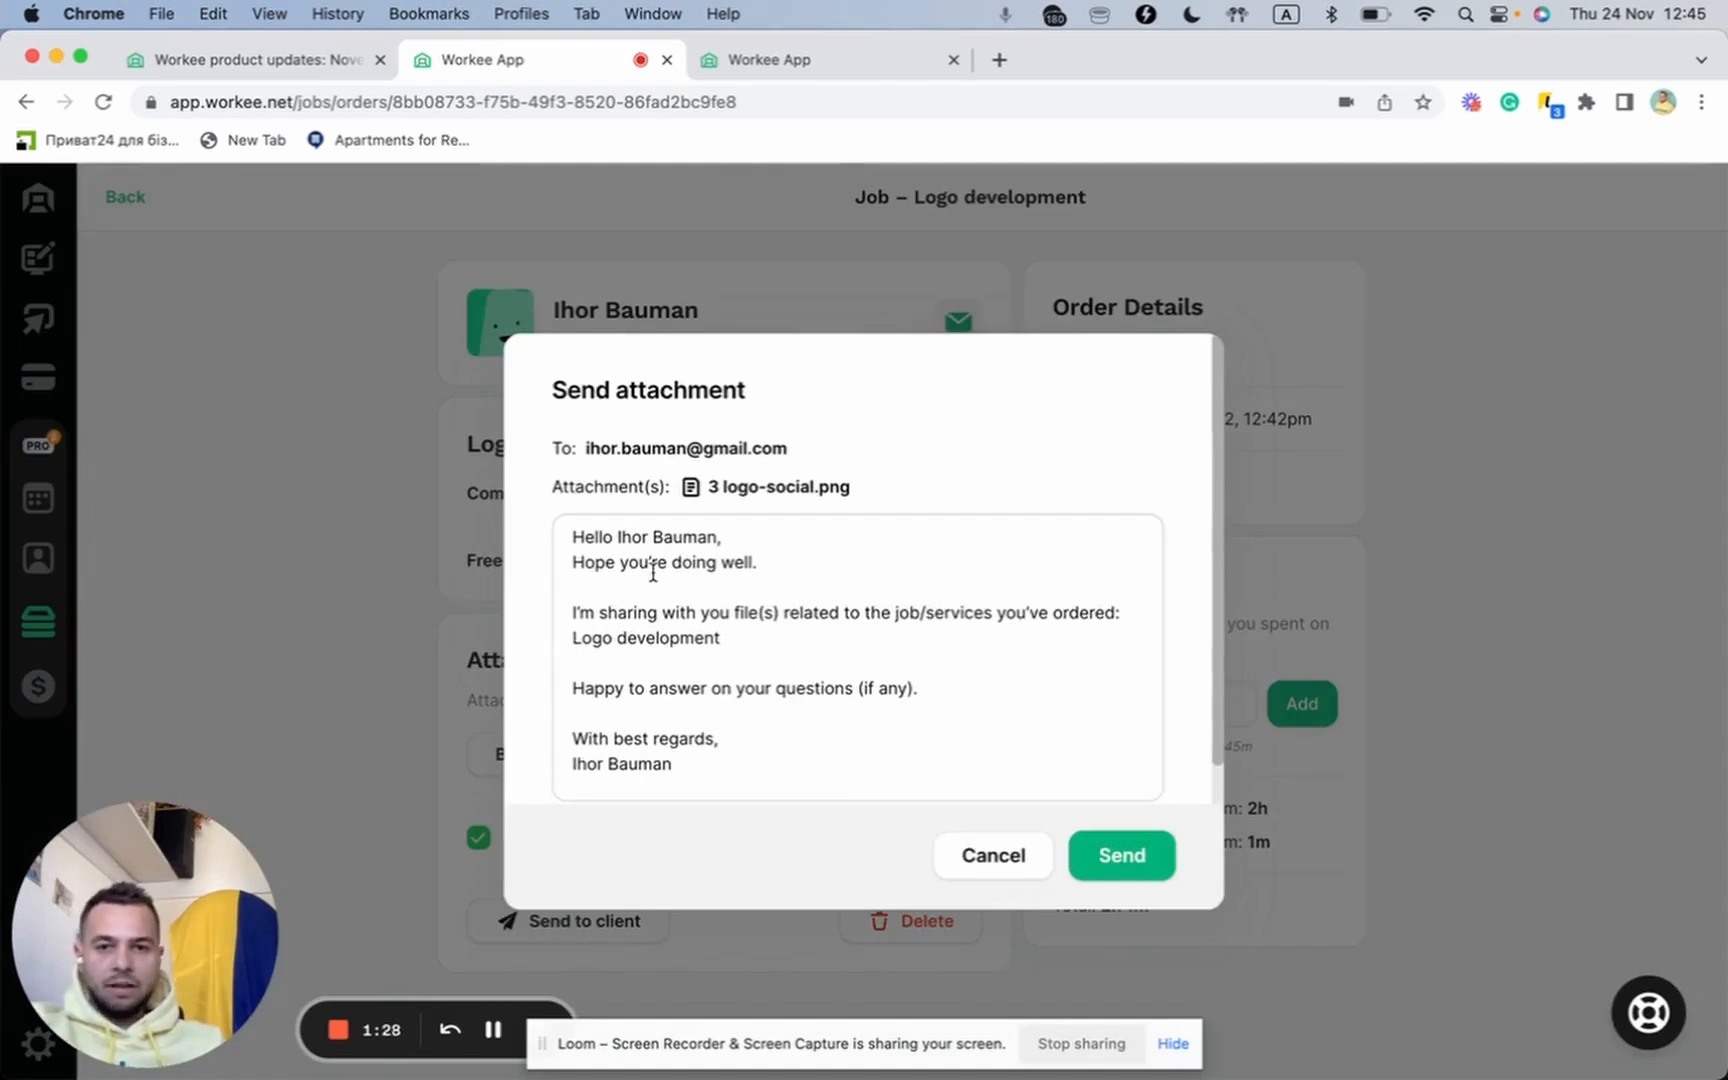
- Add "This is a first draft logo. Let me know what do you think." below the message's Logo development line and send it
{"action": "left_click", "coordinate": [759, 641]}
{"action": "key", "text": "Return"}
{"action": "key", "text": "Return"}
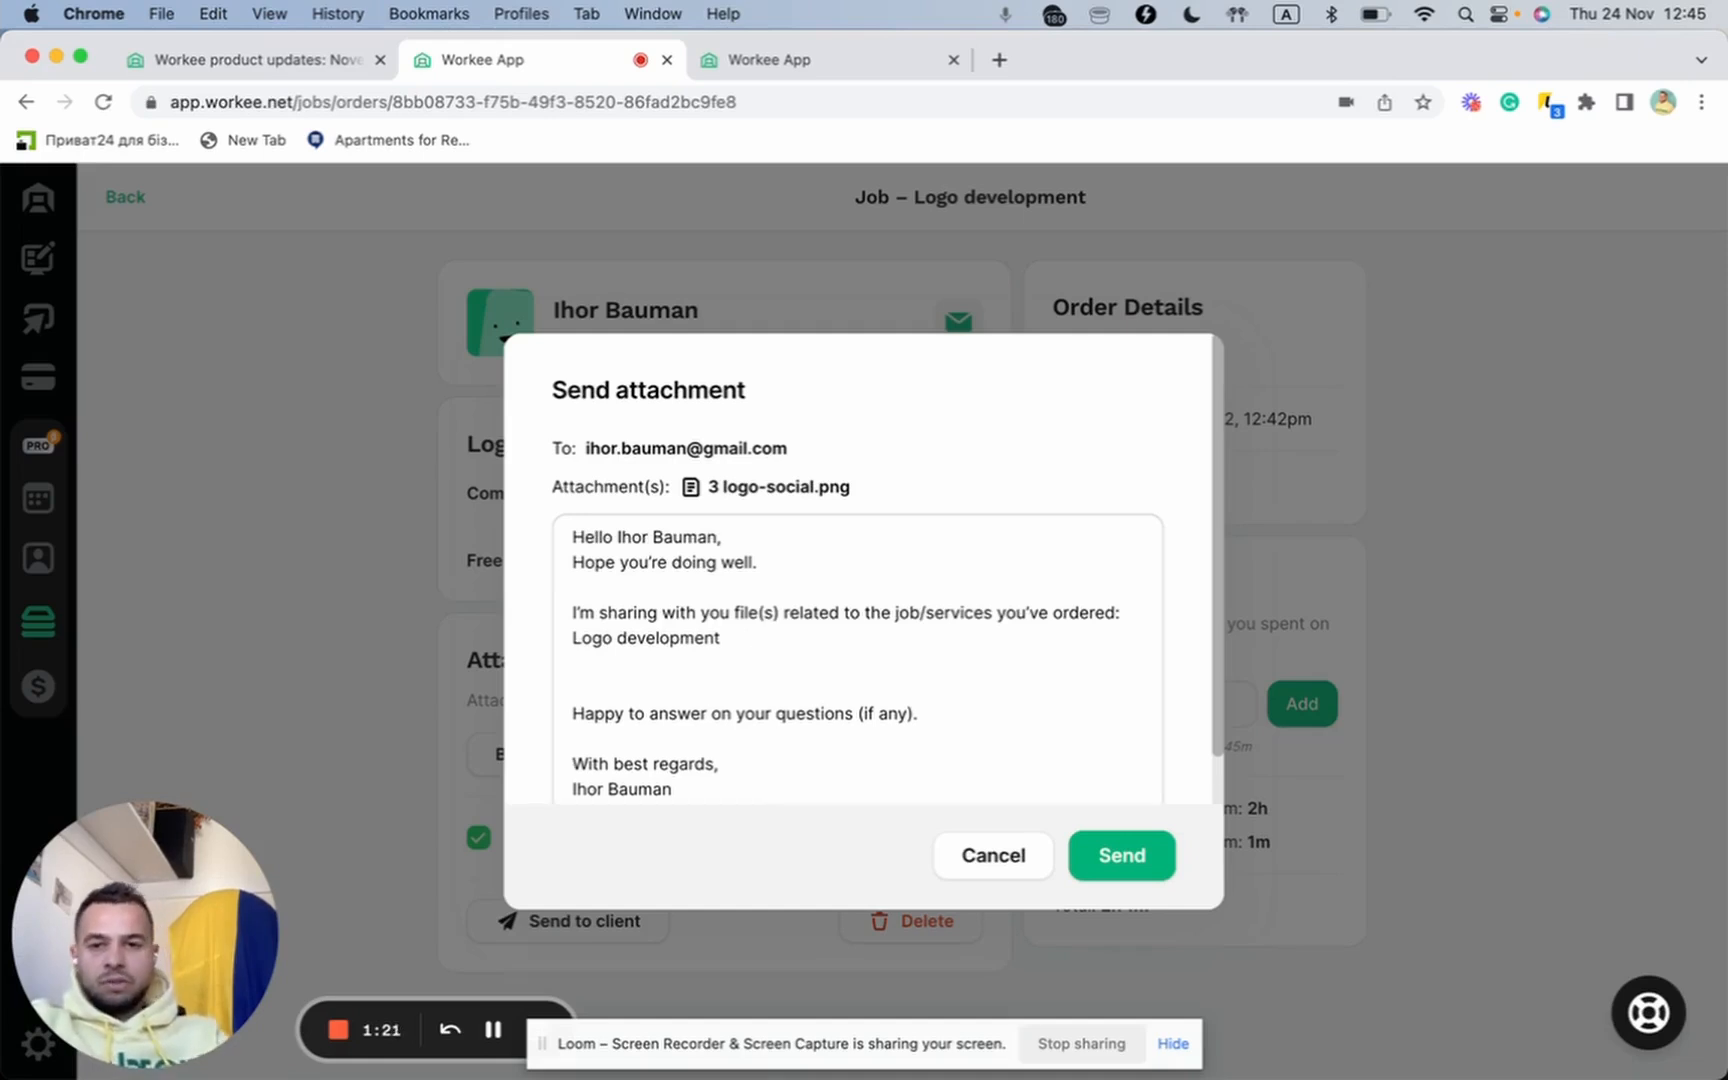
{"action": "type", "text": "This is"}
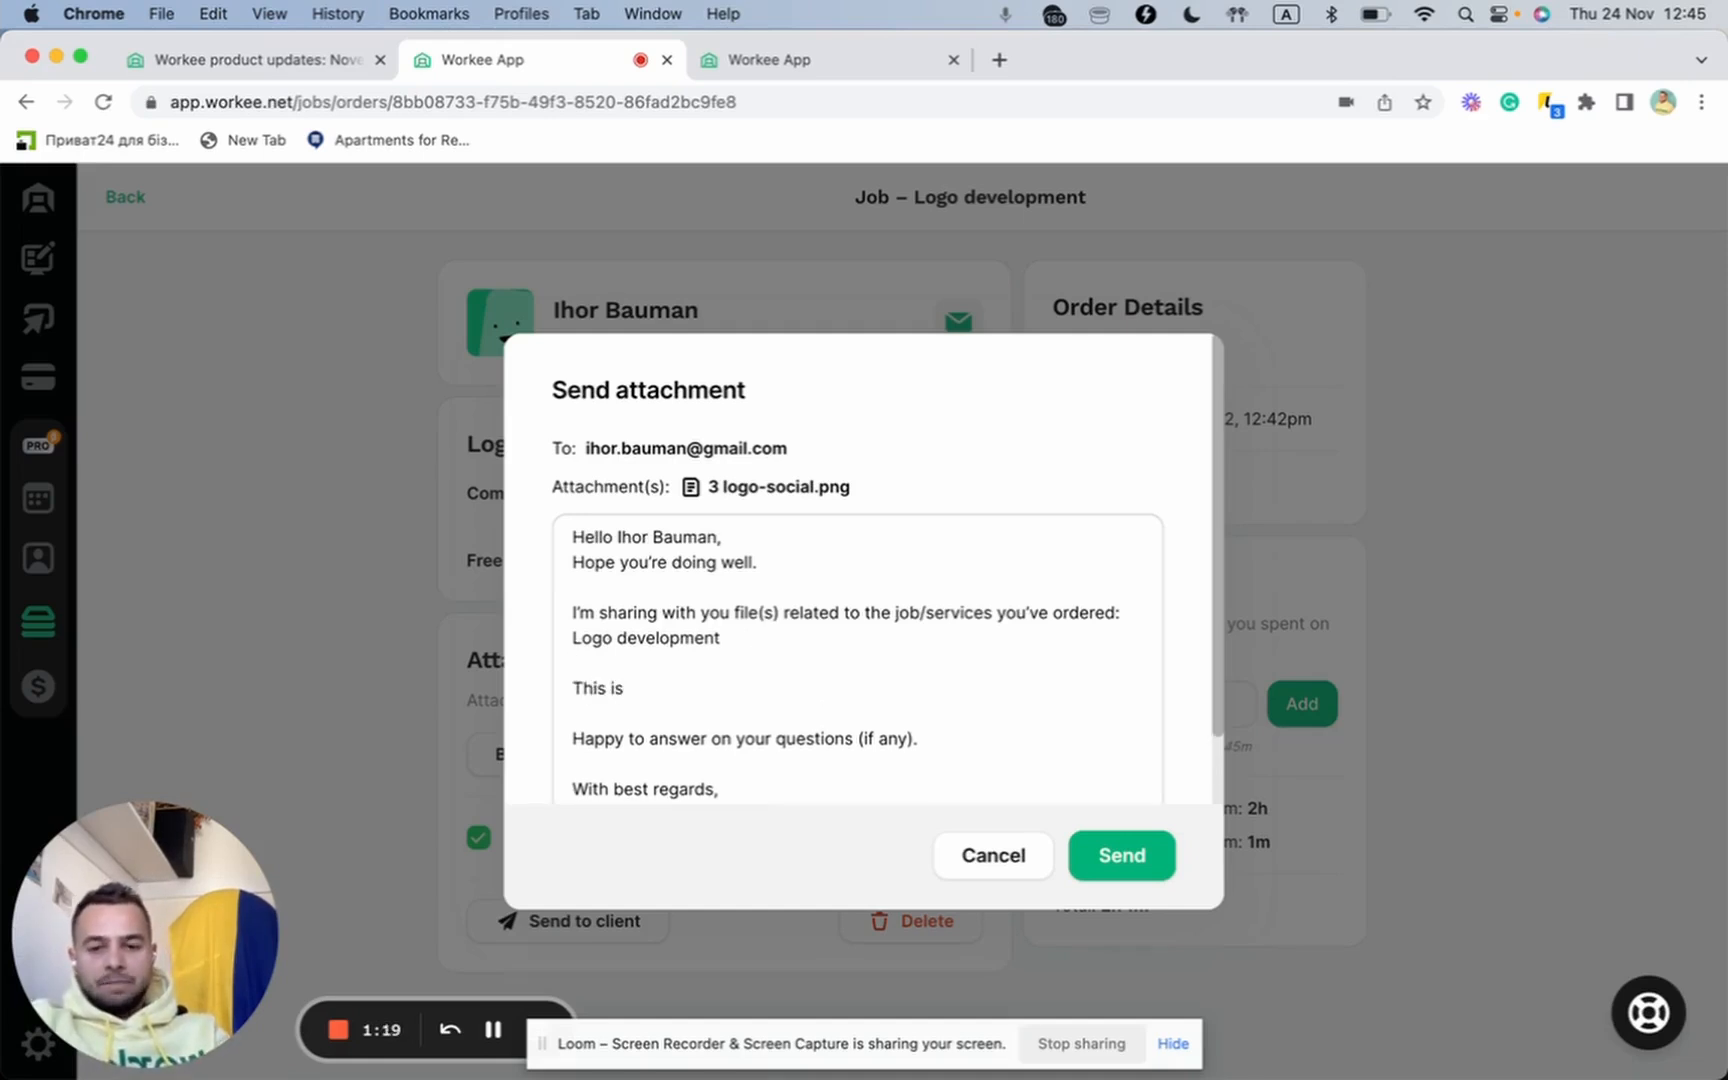
{"action": "type", "text": " a first draft logo. Let me kn"}
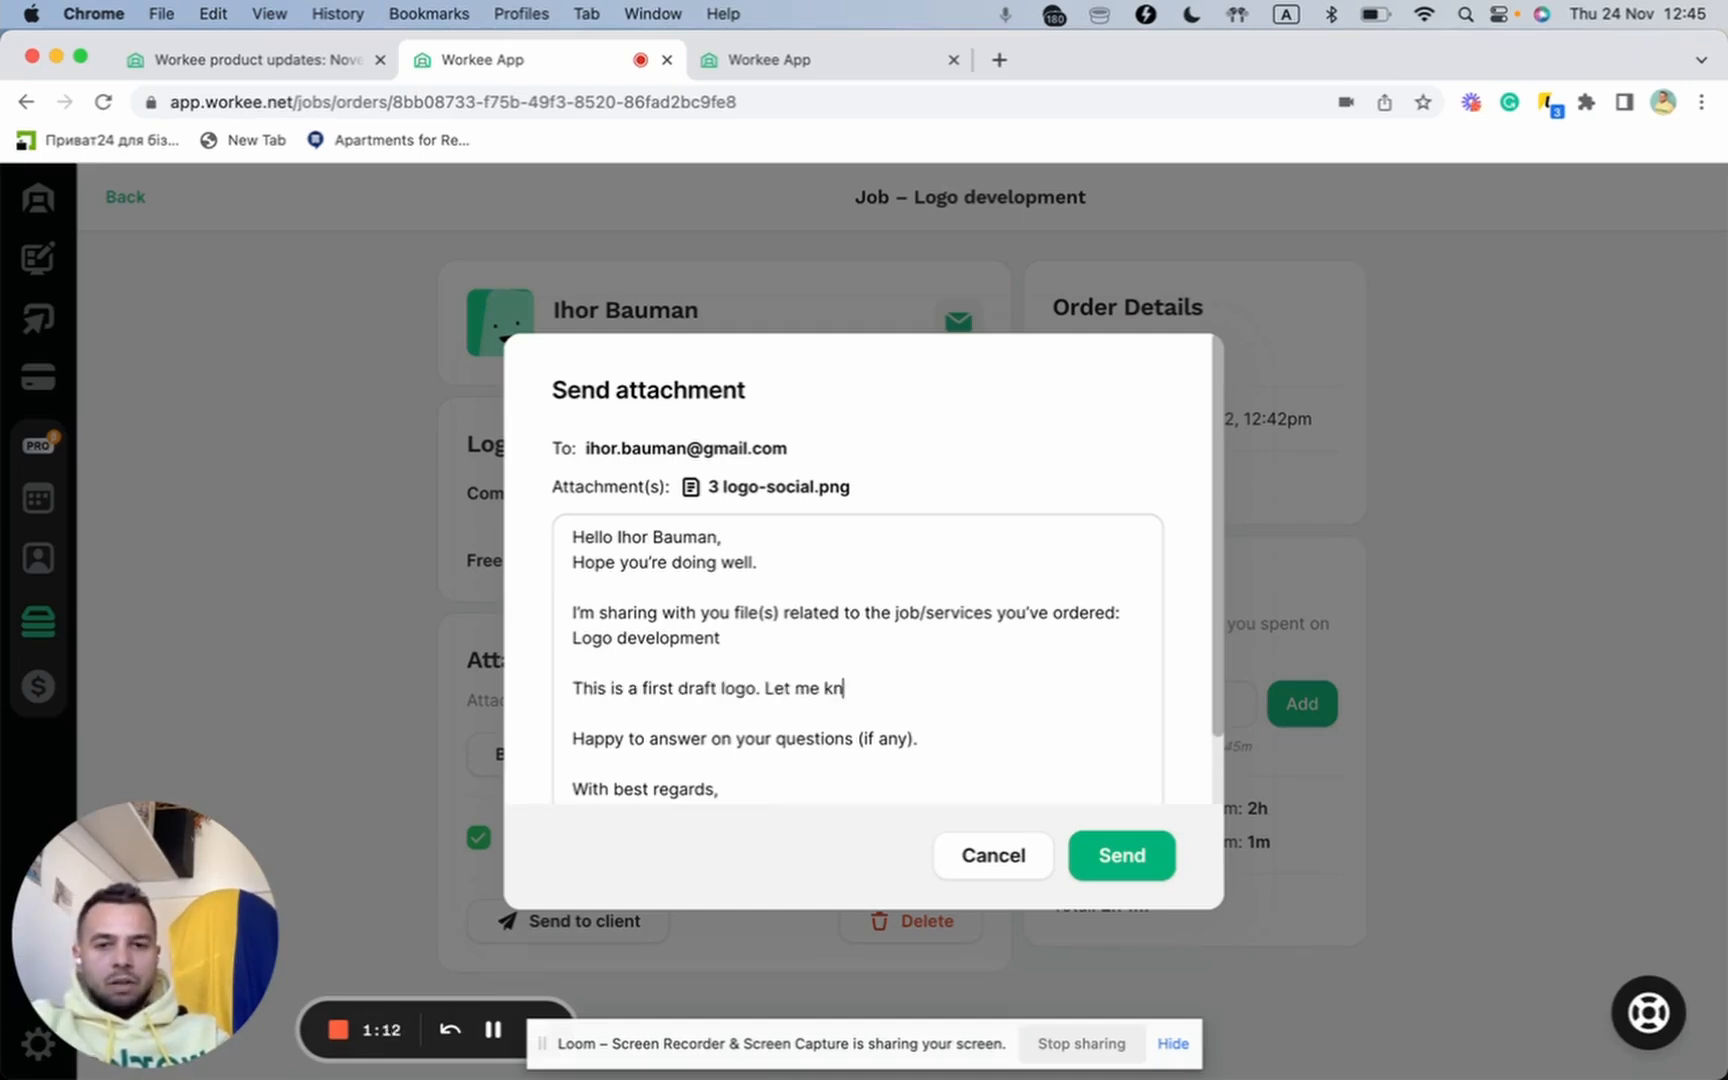
{"action": "type", "text": "ow what do you think."}
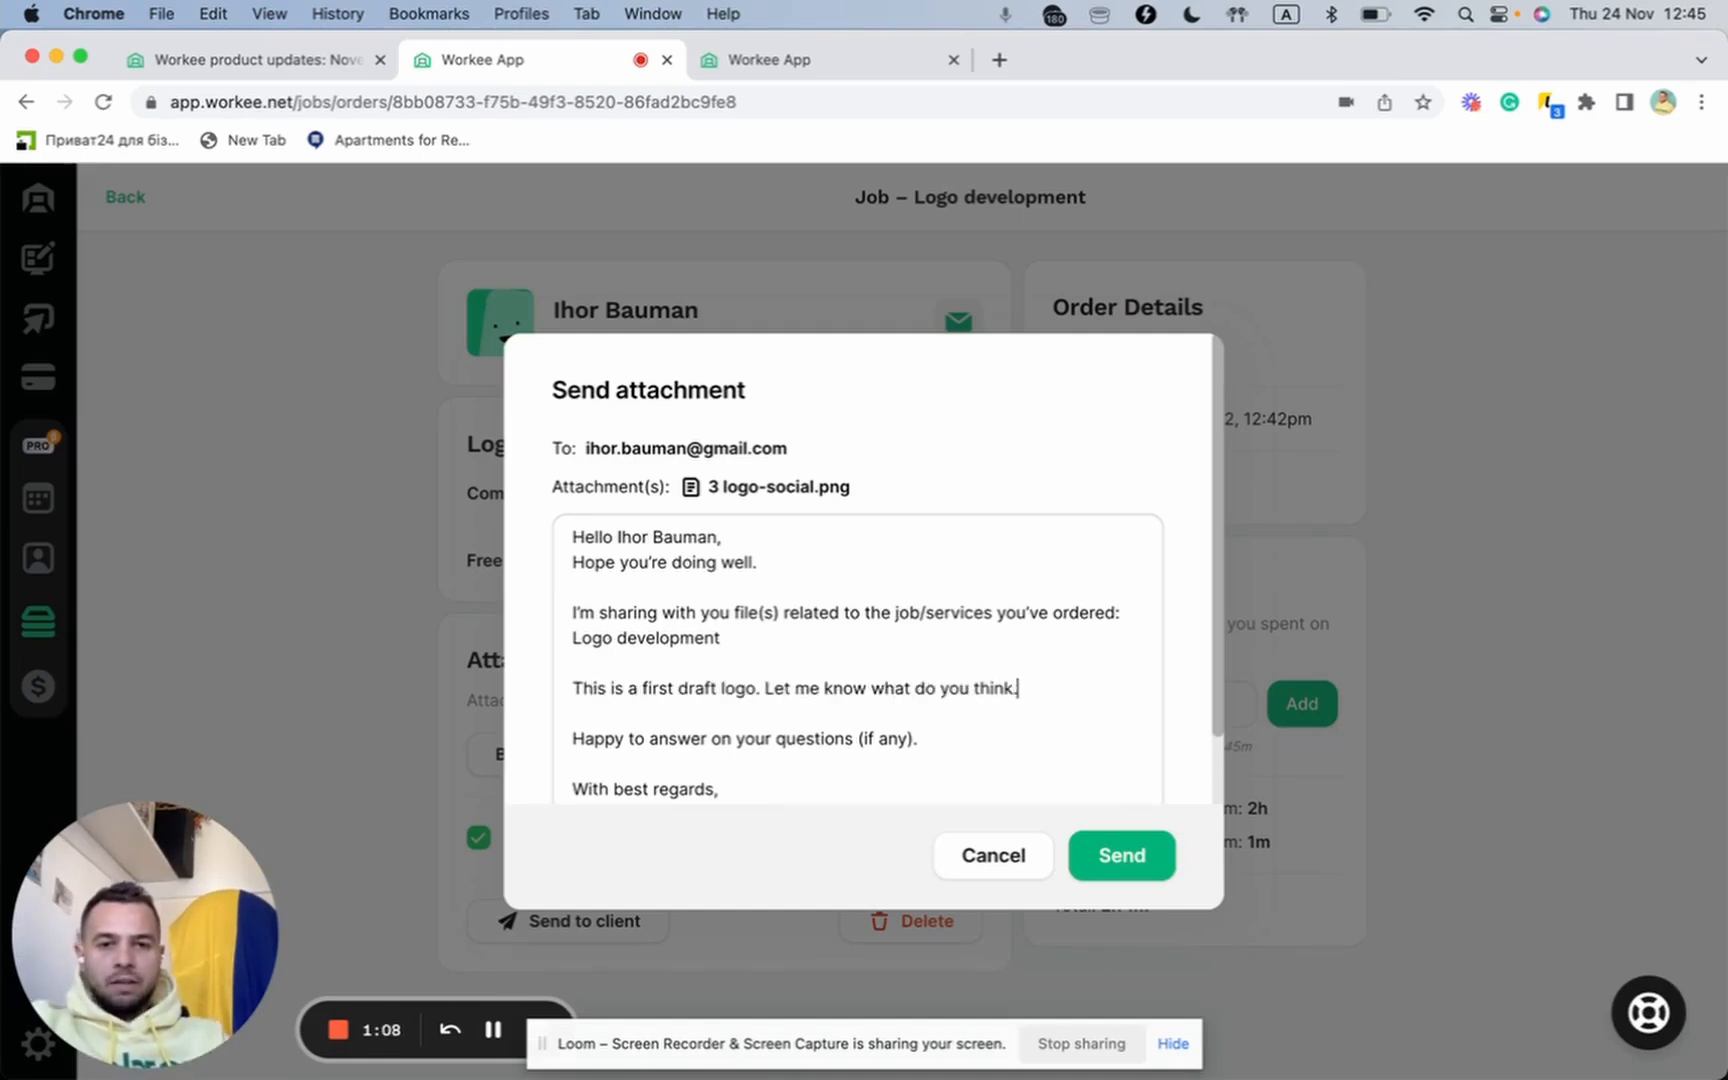
{"action": "left_click", "coordinate": [1118, 857]}
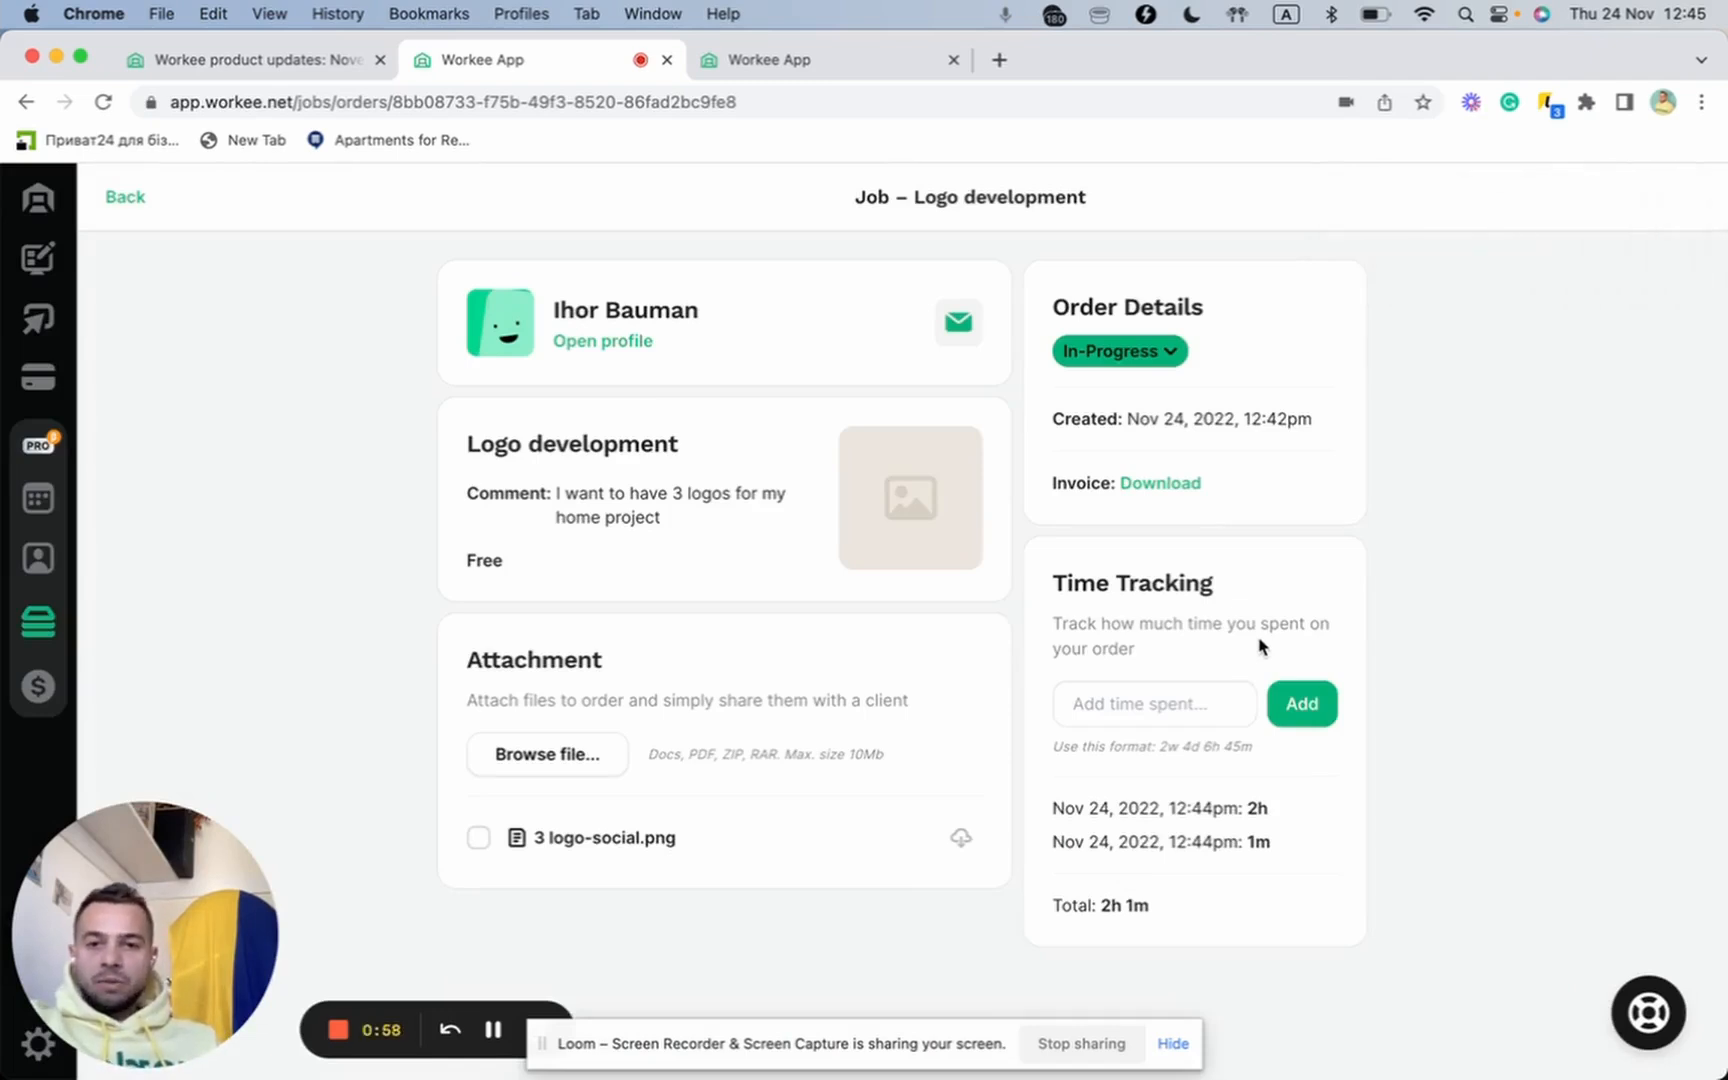
- Set the Logo development order's status to Done and return to the Job Orders board
{"action": "left_click", "coordinate": [1158, 366]}
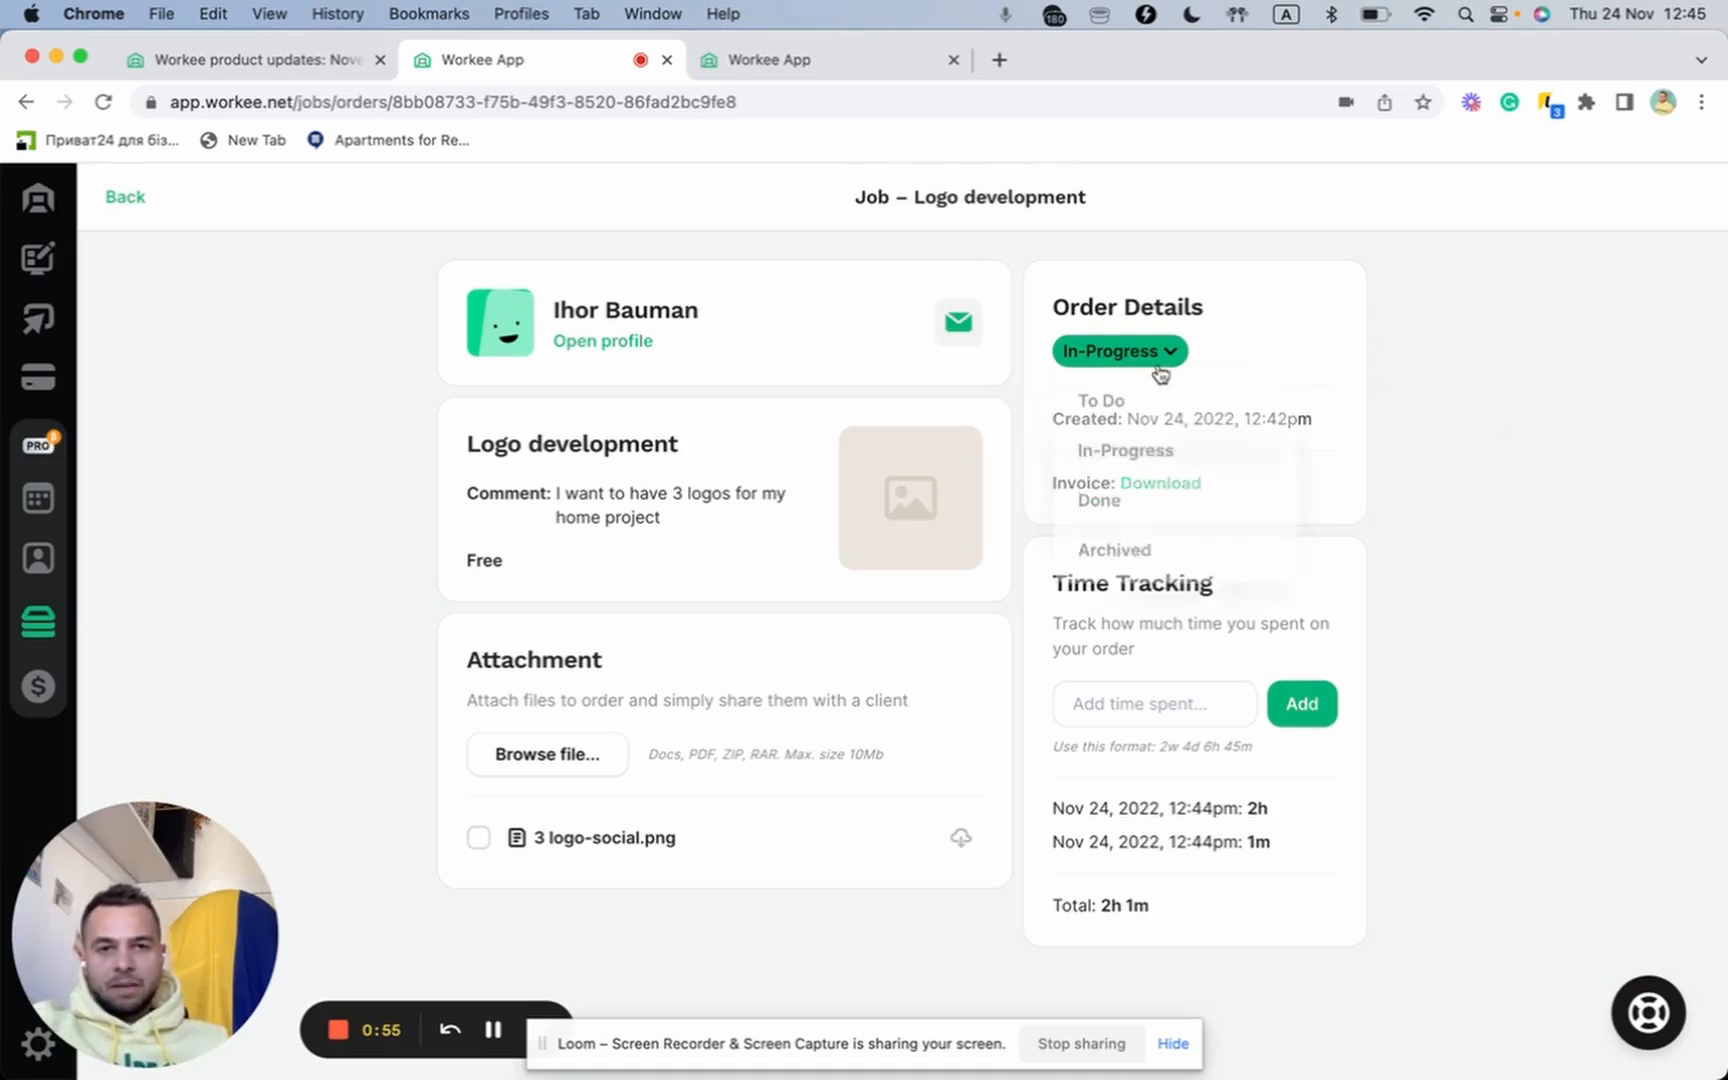
{"action": "left_click", "coordinate": [1133, 520]}
{"action": "left_click", "coordinate": [128, 200]}
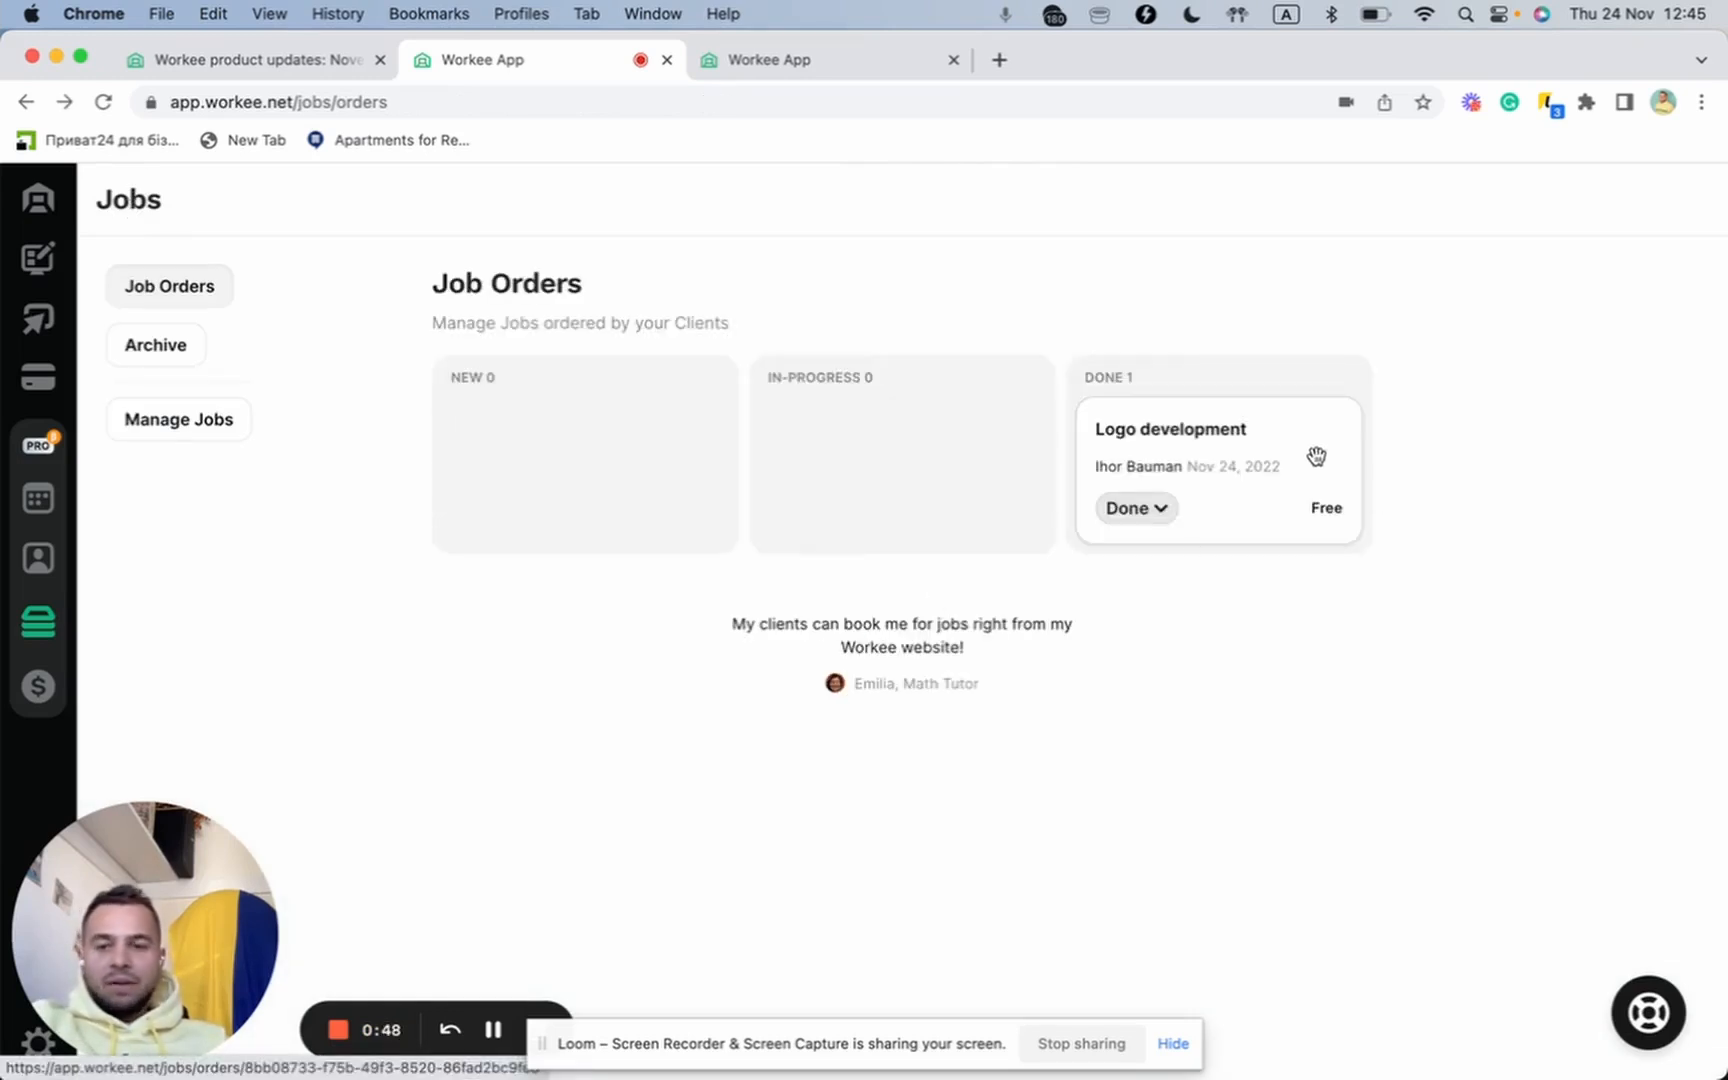
- Set the Logo development order's status to Archived from the board and open the archive of completed orders
{"action": "left_click", "coordinate": [1143, 510]}
{"action": "left_click", "coordinate": [1193, 722]}
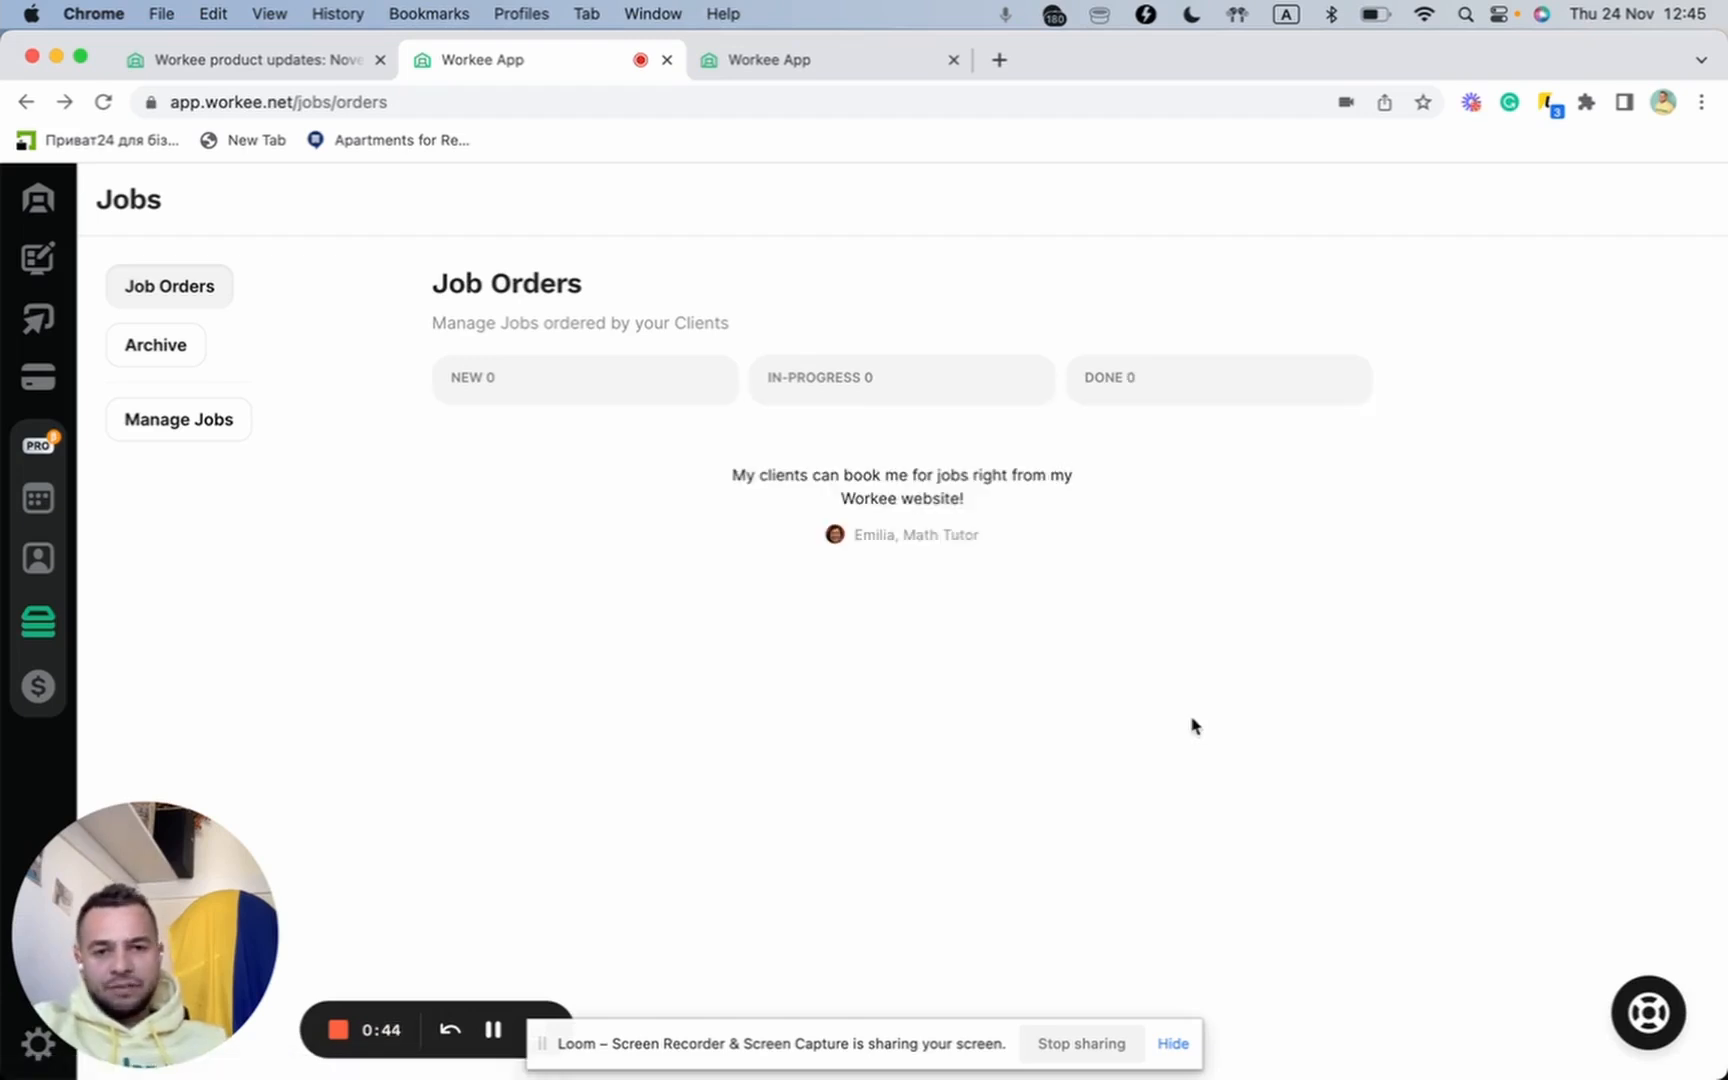
{"action": "left_click", "coordinate": [181, 344]}
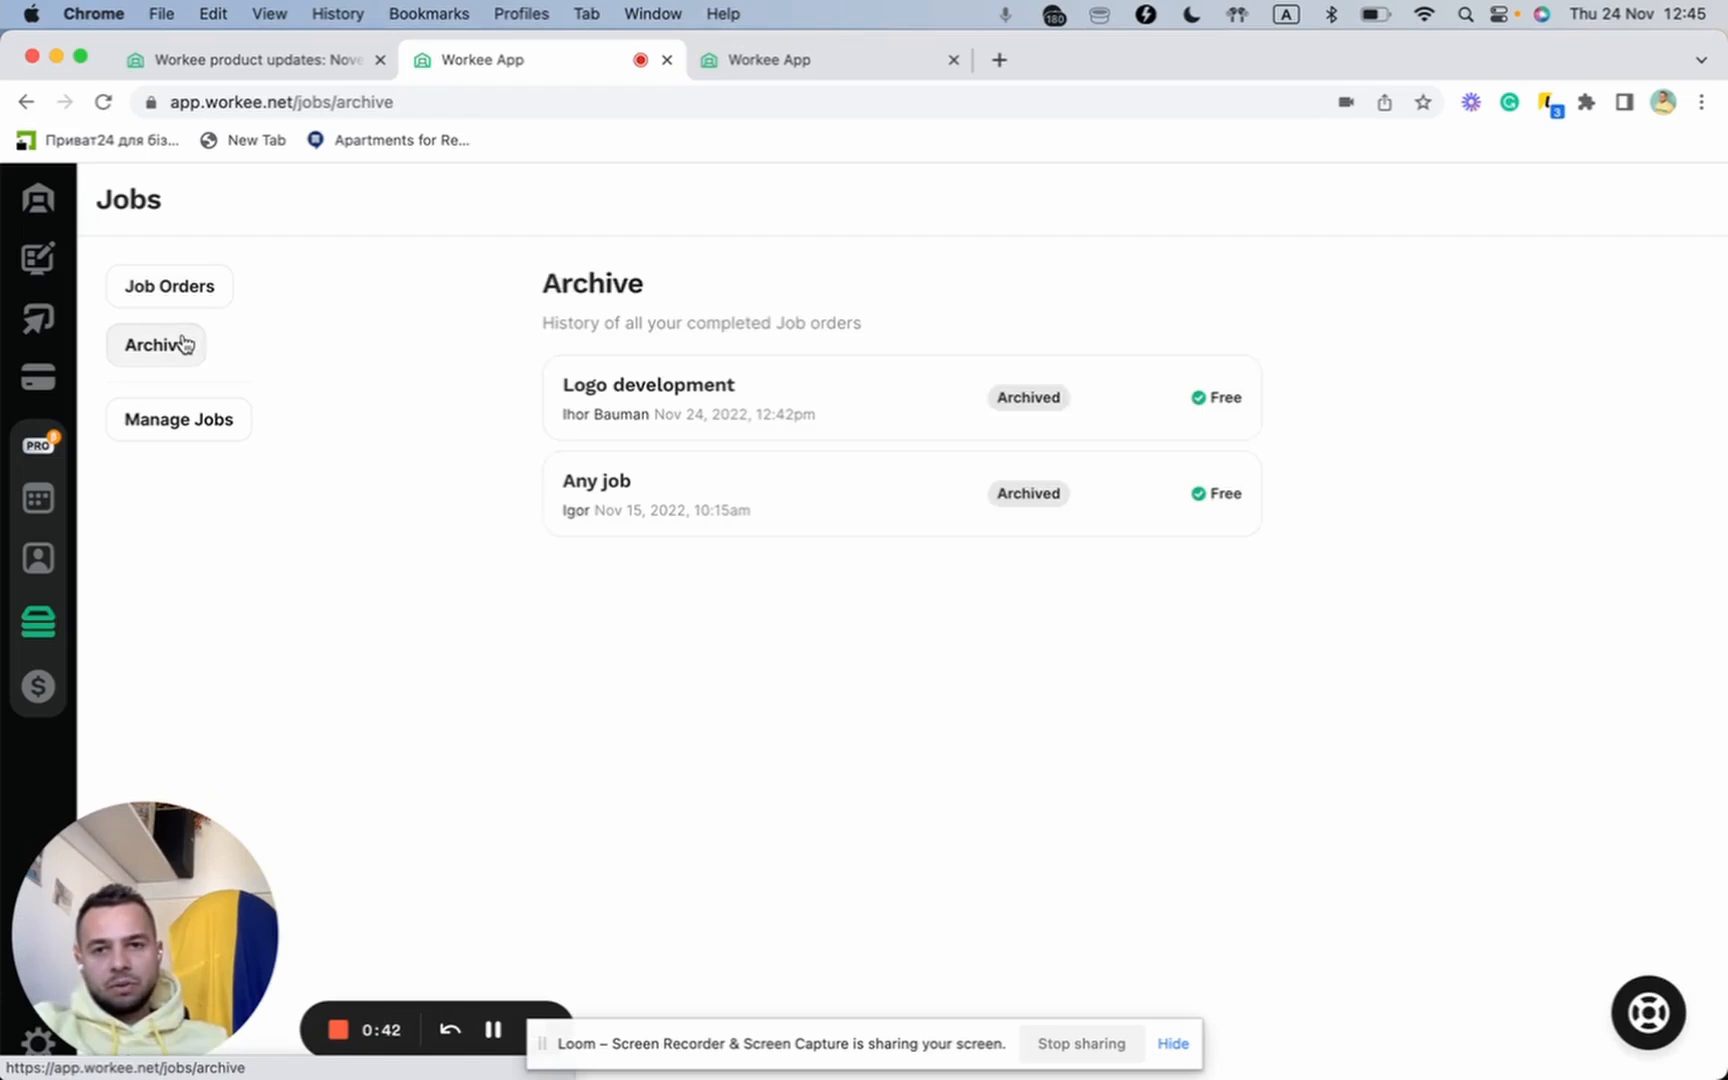
- Open the archived Logo development order and check its available status options without changing the status
{"action": "left_click", "coordinate": [798, 390]}
{"action": "left_click", "coordinate": [1145, 362]}
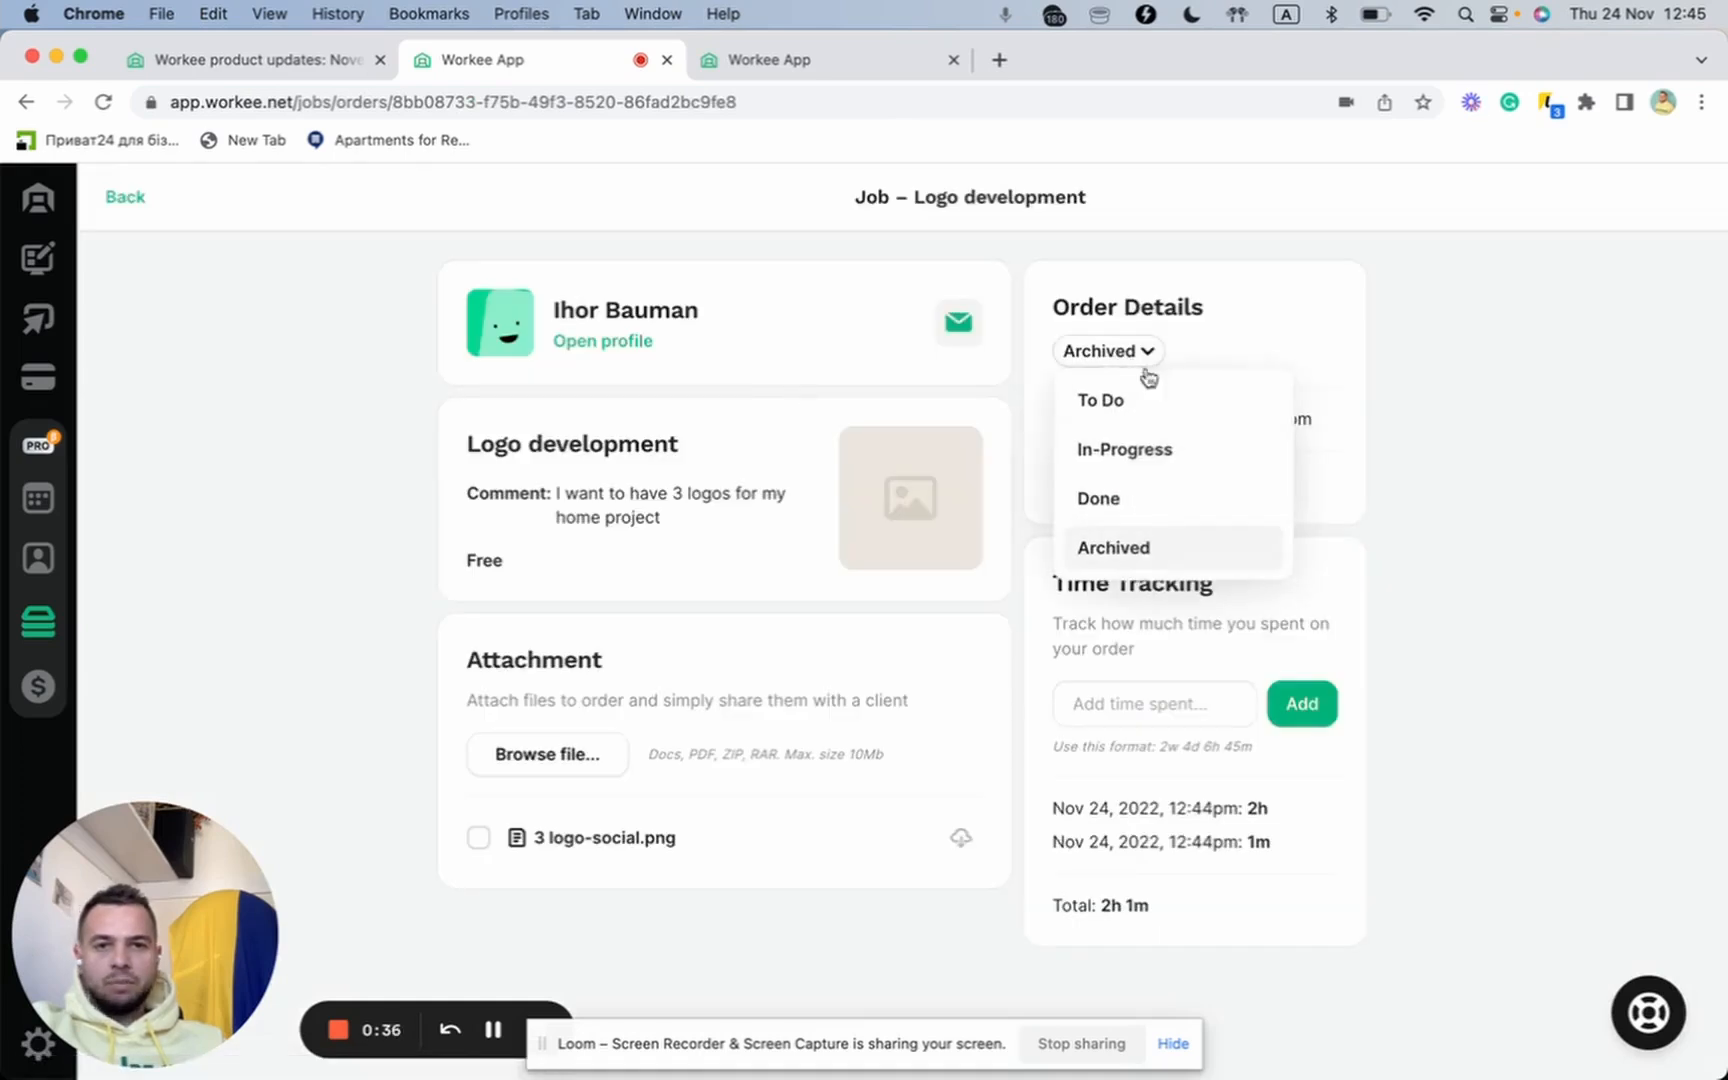
{"action": "left_click", "coordinate": [1543, 466]}
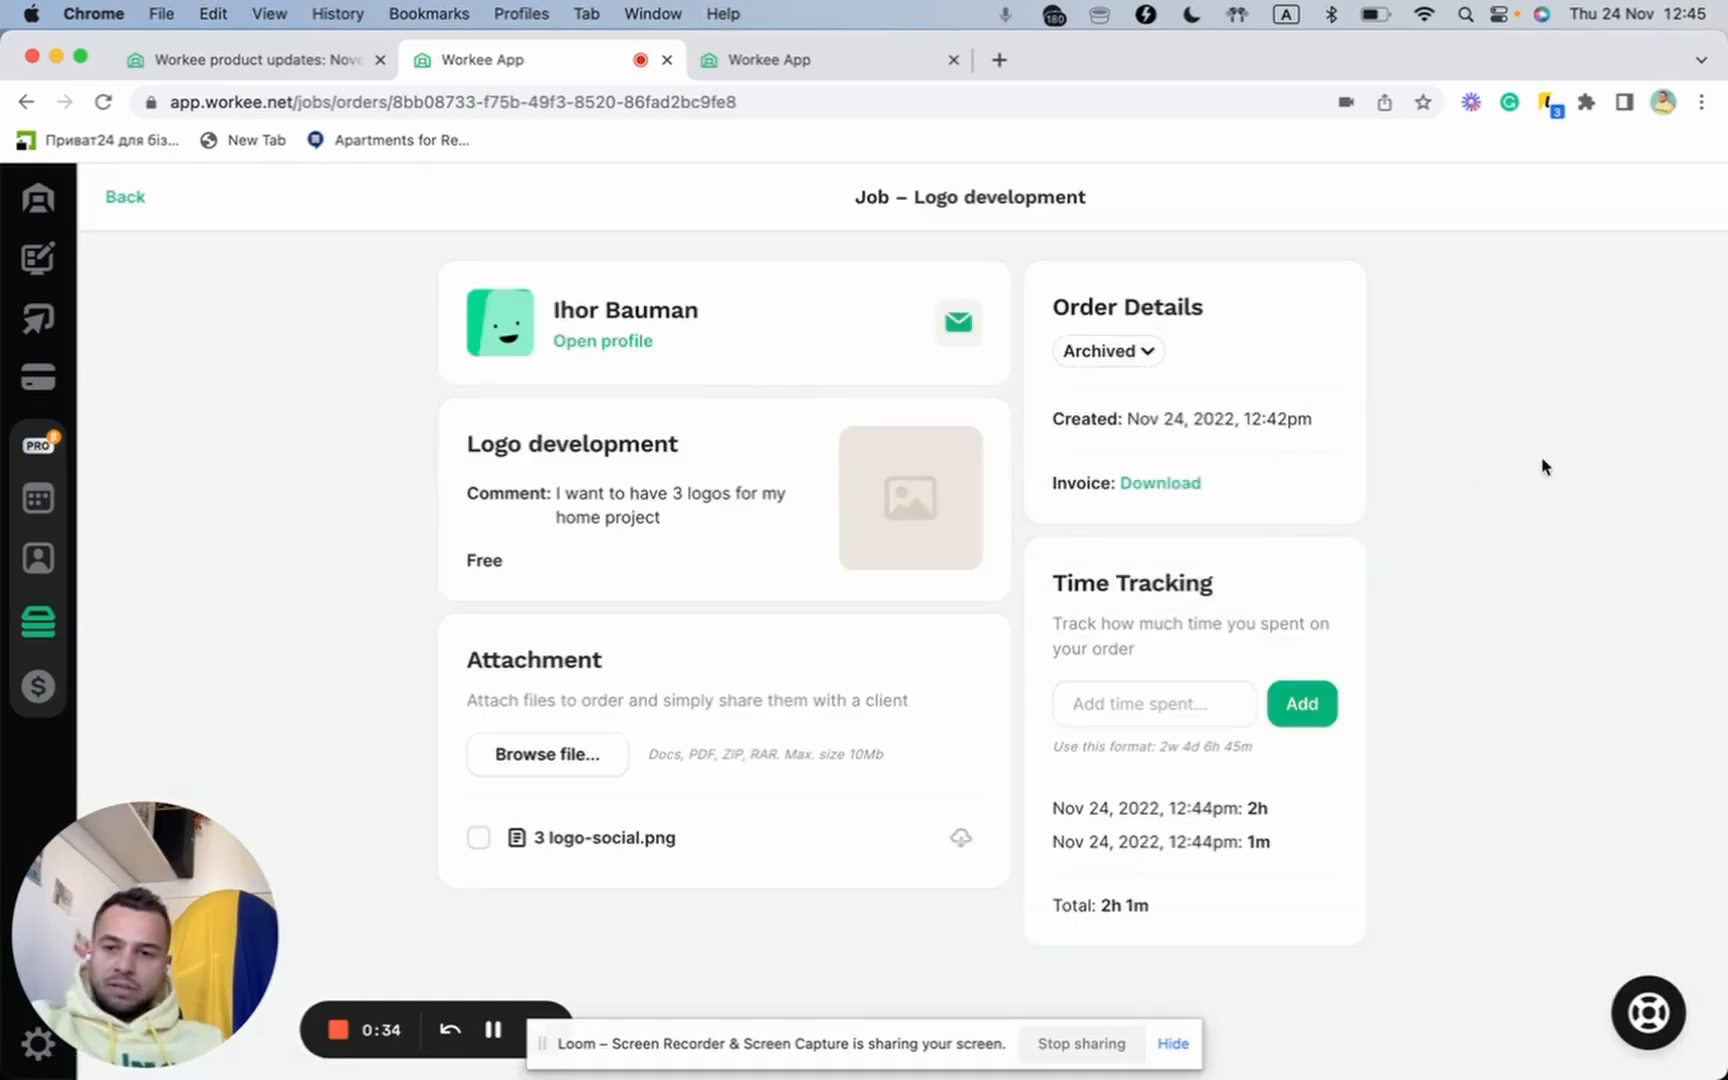
- Open the personal website editor and review the jobs listed under My Jobs & Services
{"action": "left_click", "coordinate": [38, 258]}
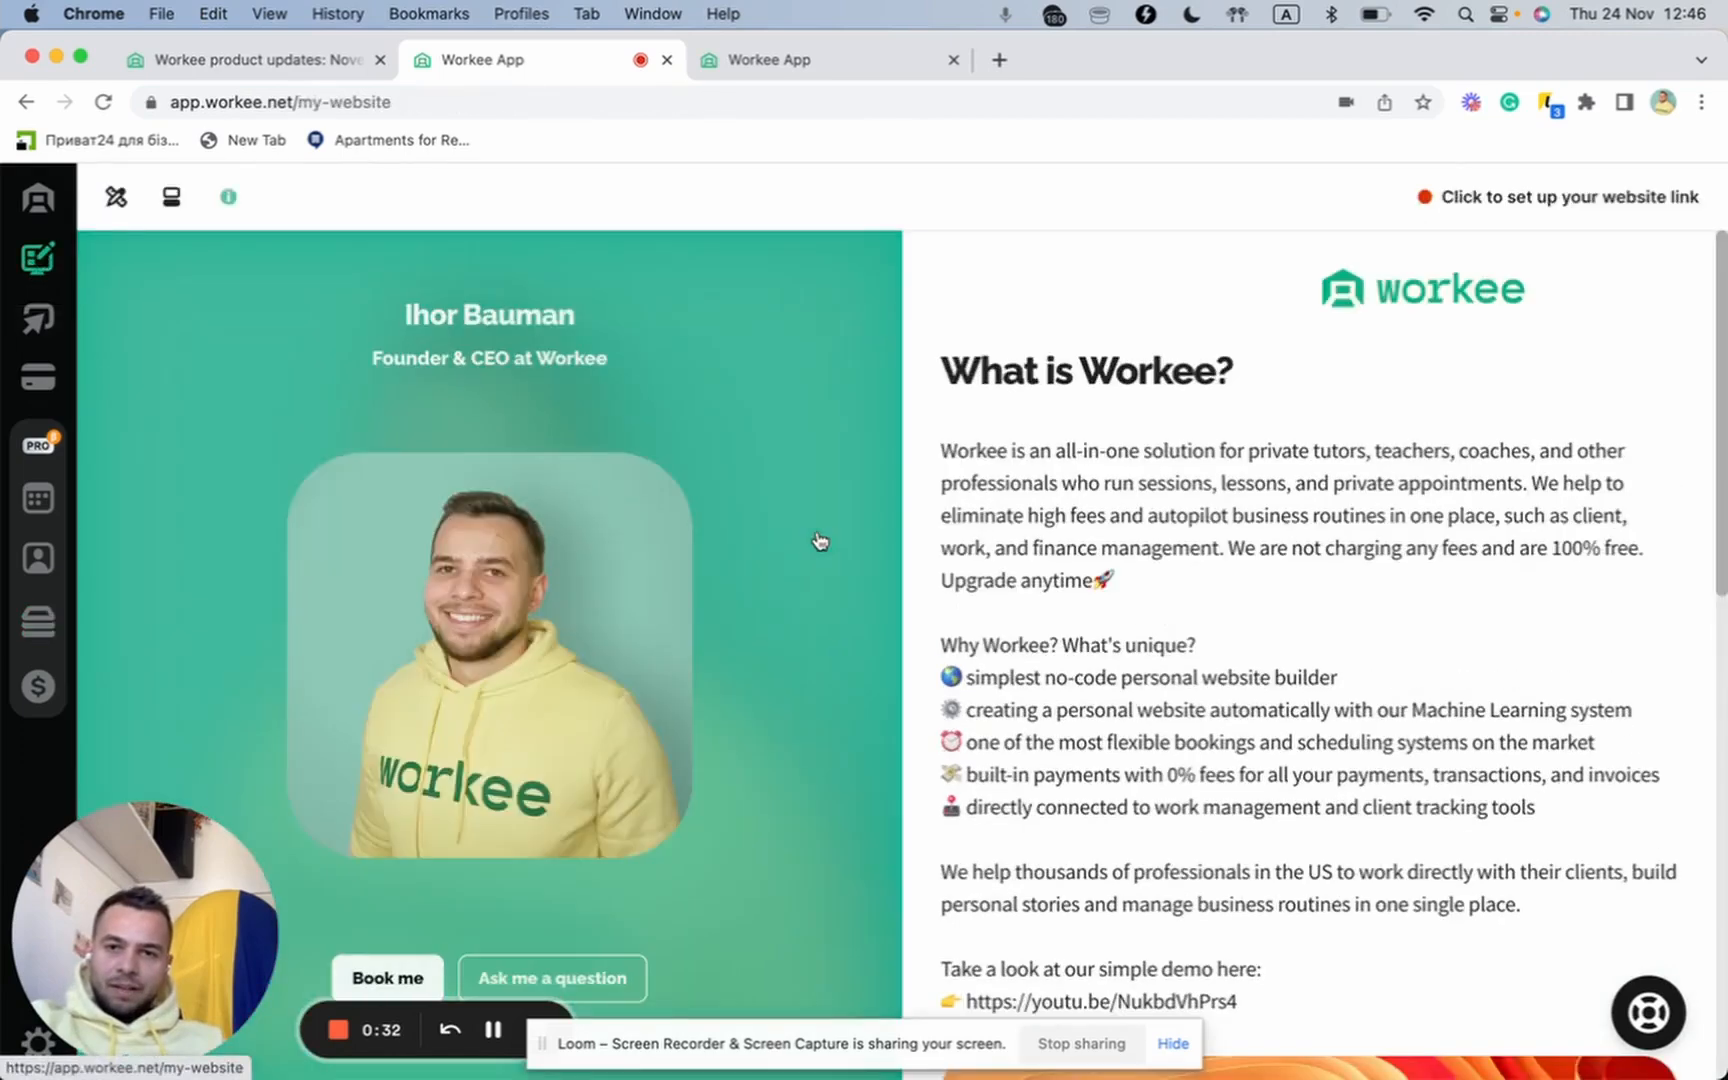
{"action": "scroll", "coordinate": [1230, 719], "scroll_direction": "down", "scroll_amount": 15}
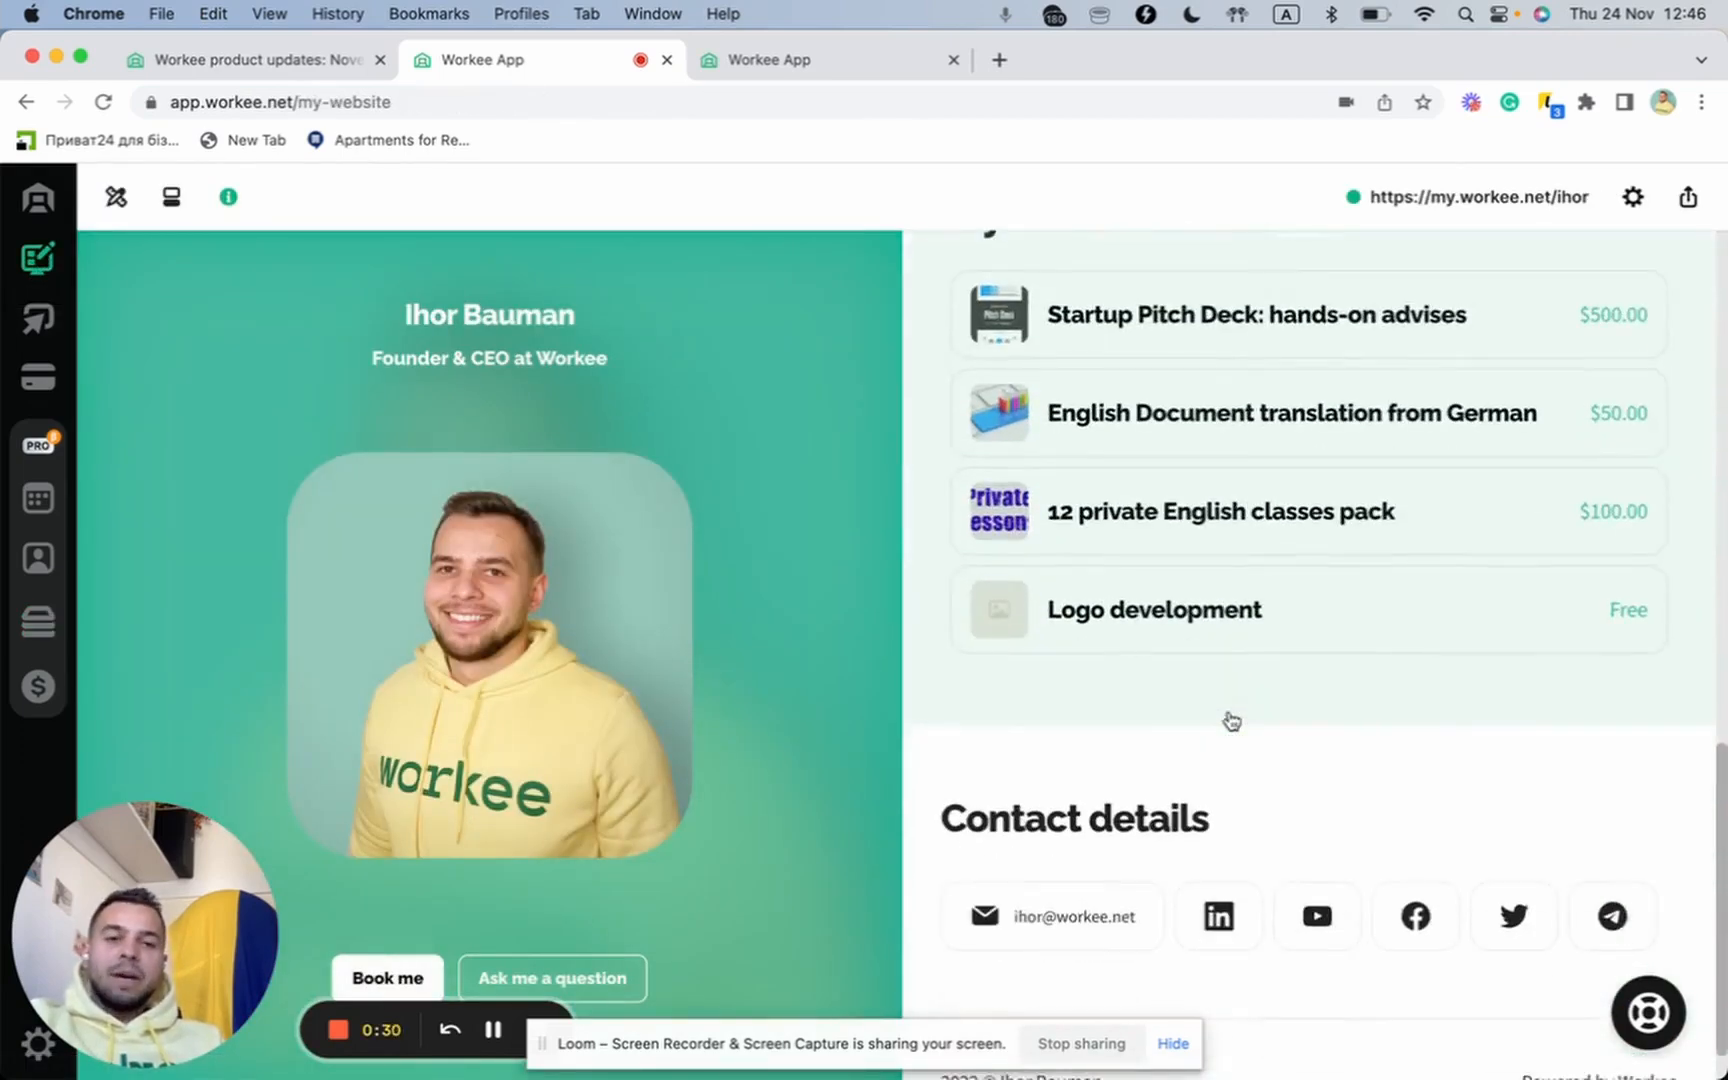
{"action": "scroll", "coordinate": [1231, 720], "scroll_direction": "up", "scroll_amount": 3}
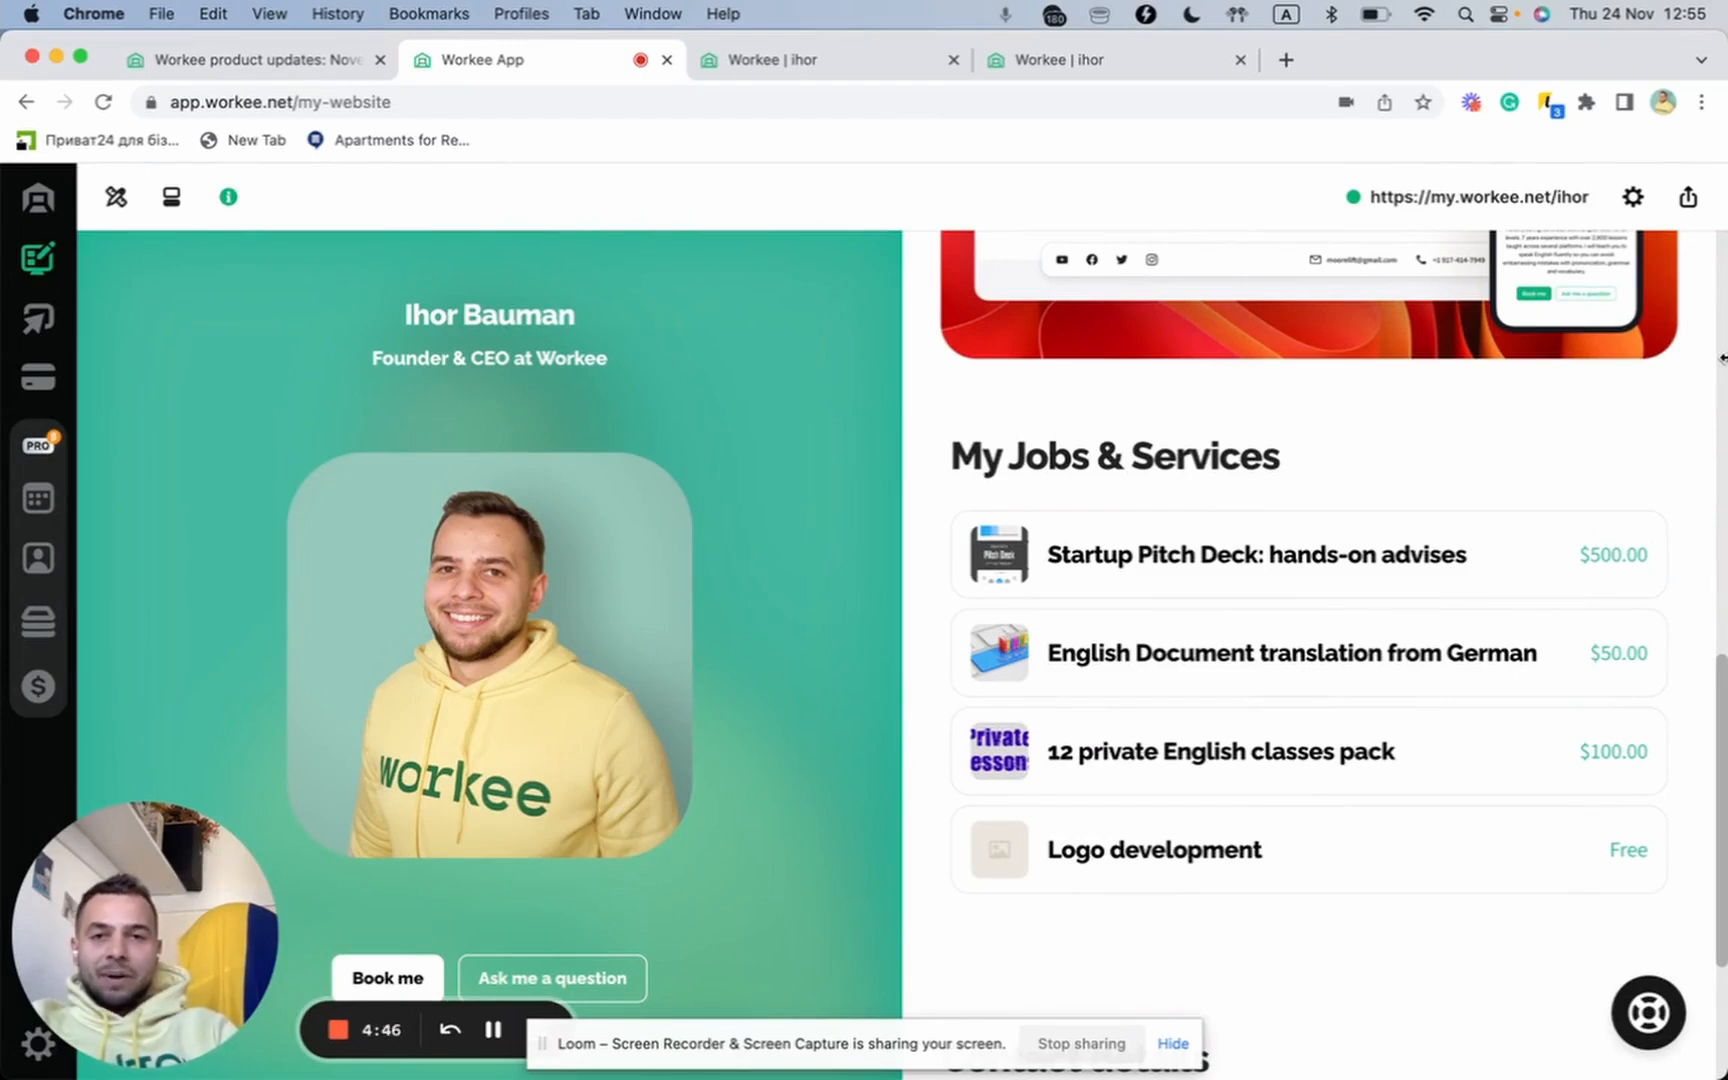
- Switch to the public personal website, look over its introduction, and open the appointment booking page
{"action": "left_click", "coordinate": [880, 64]}
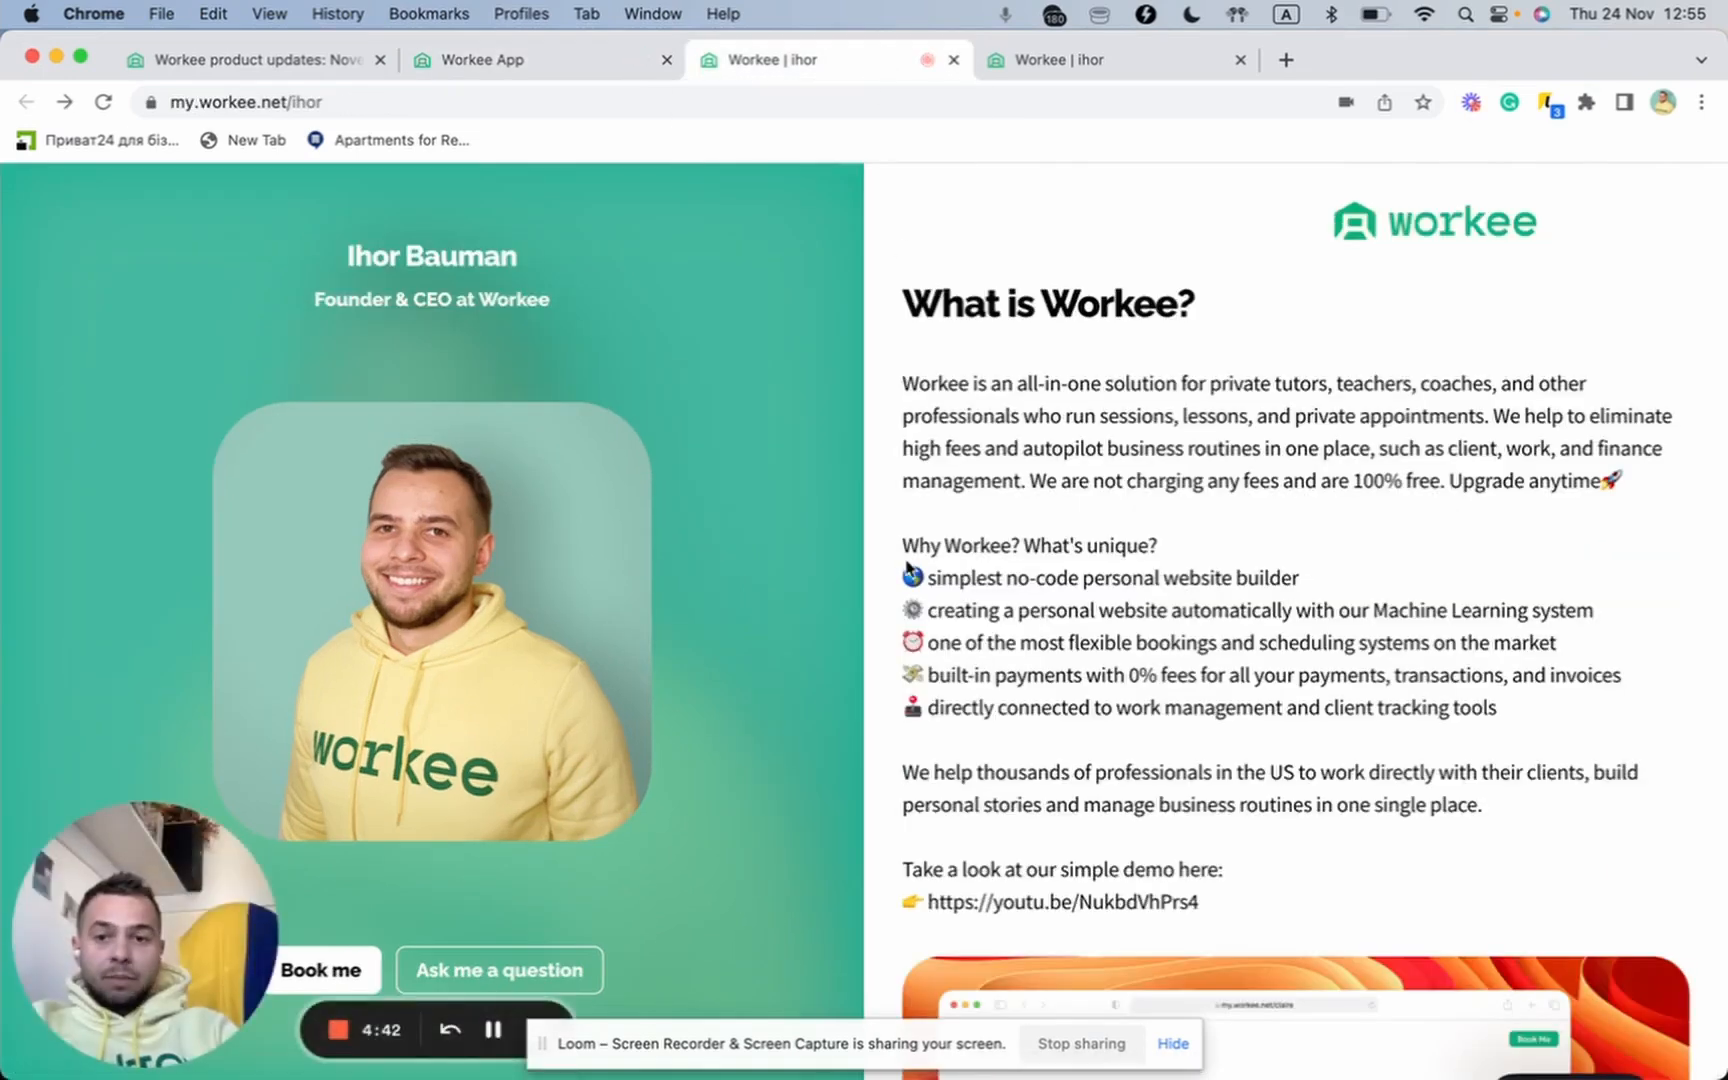
{"action": "scroll", "coordinate": [907, 570], "scroll_direction": "down", "scroll_amount": 3}
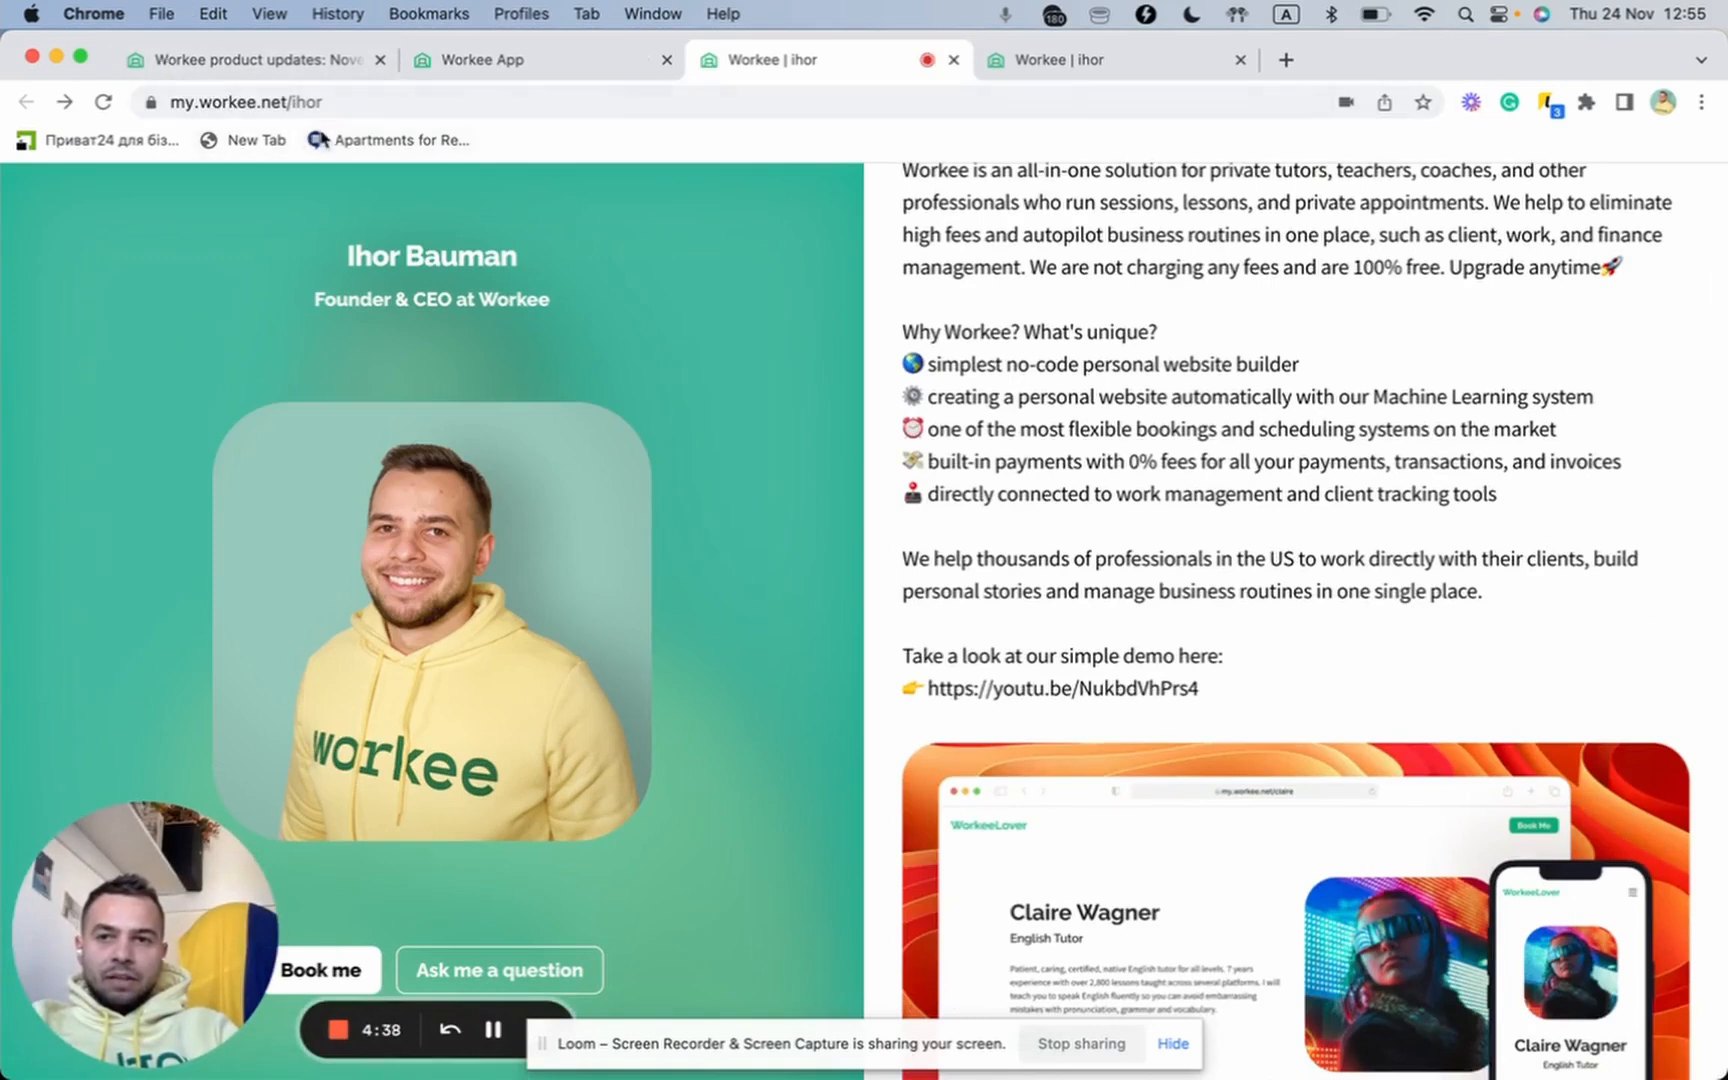
{"action": "left_click", "coordinate": [369, 971]}
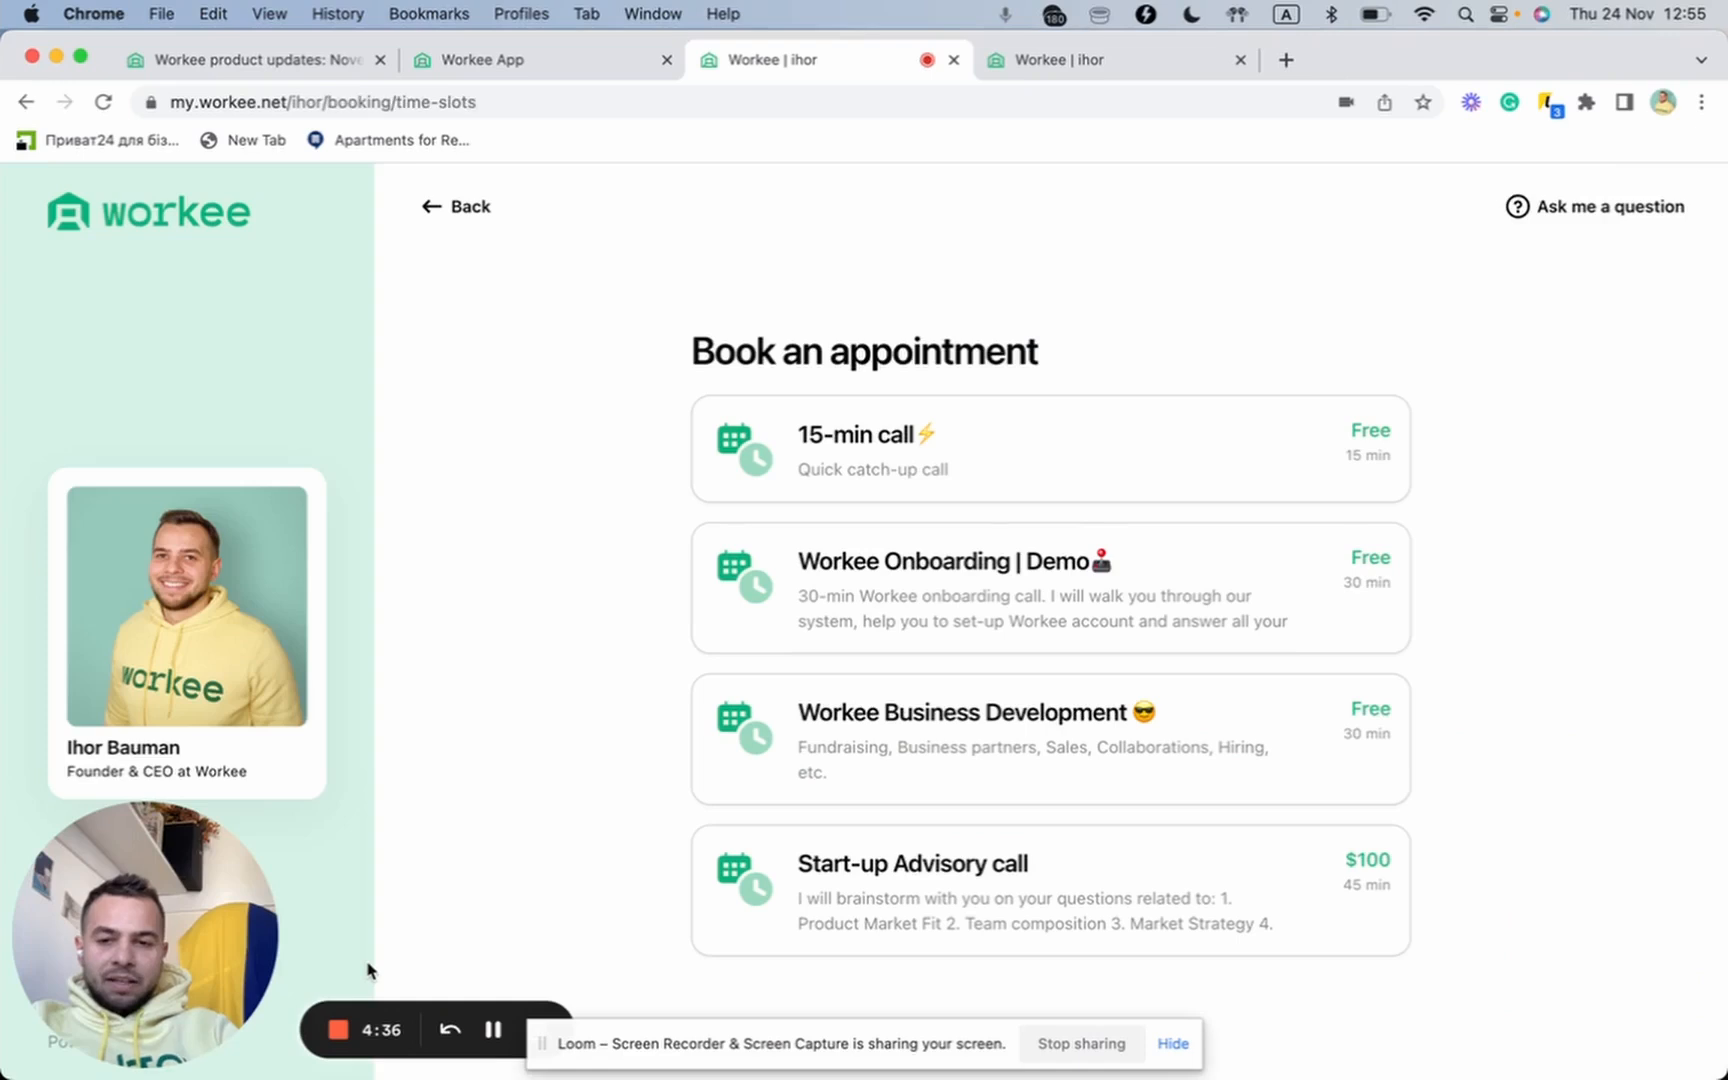